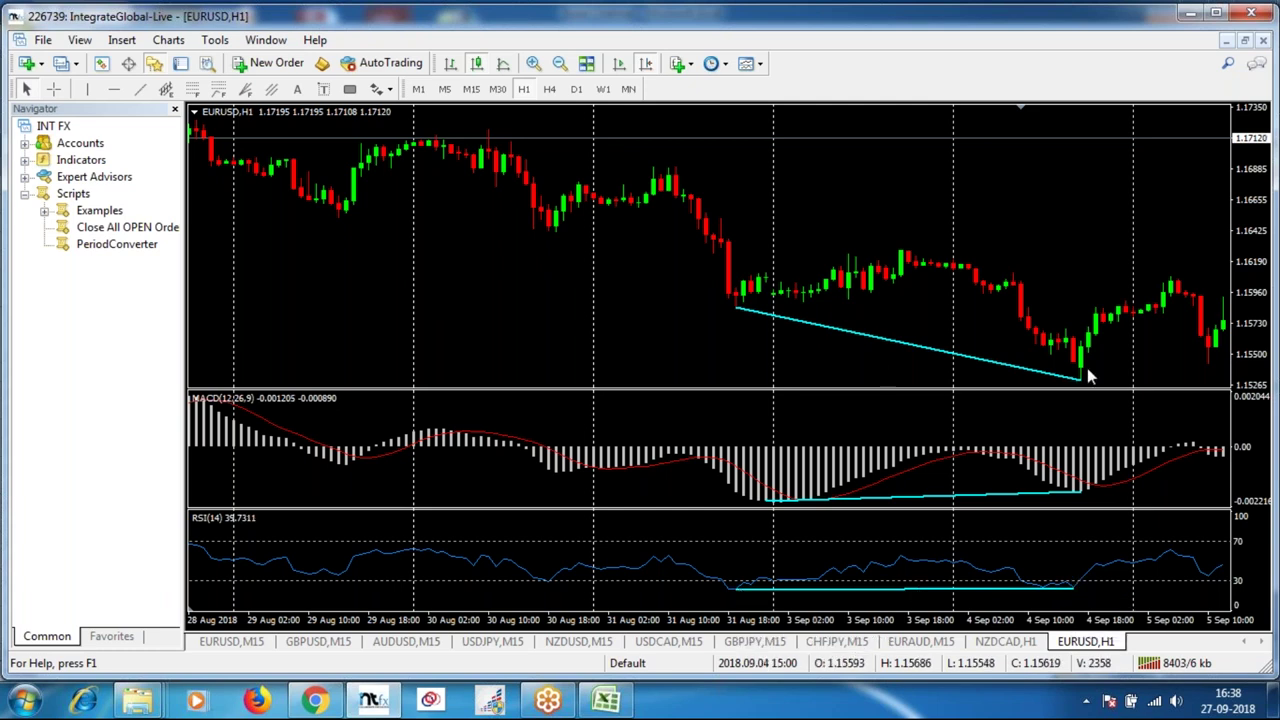
Measure the rise after the divergence low on the EURUSD H1 chart and review the surrounding candles.
middle_click(1093, 337)
drag(1093, 337, 874, 327)
middle_click(874, 327)
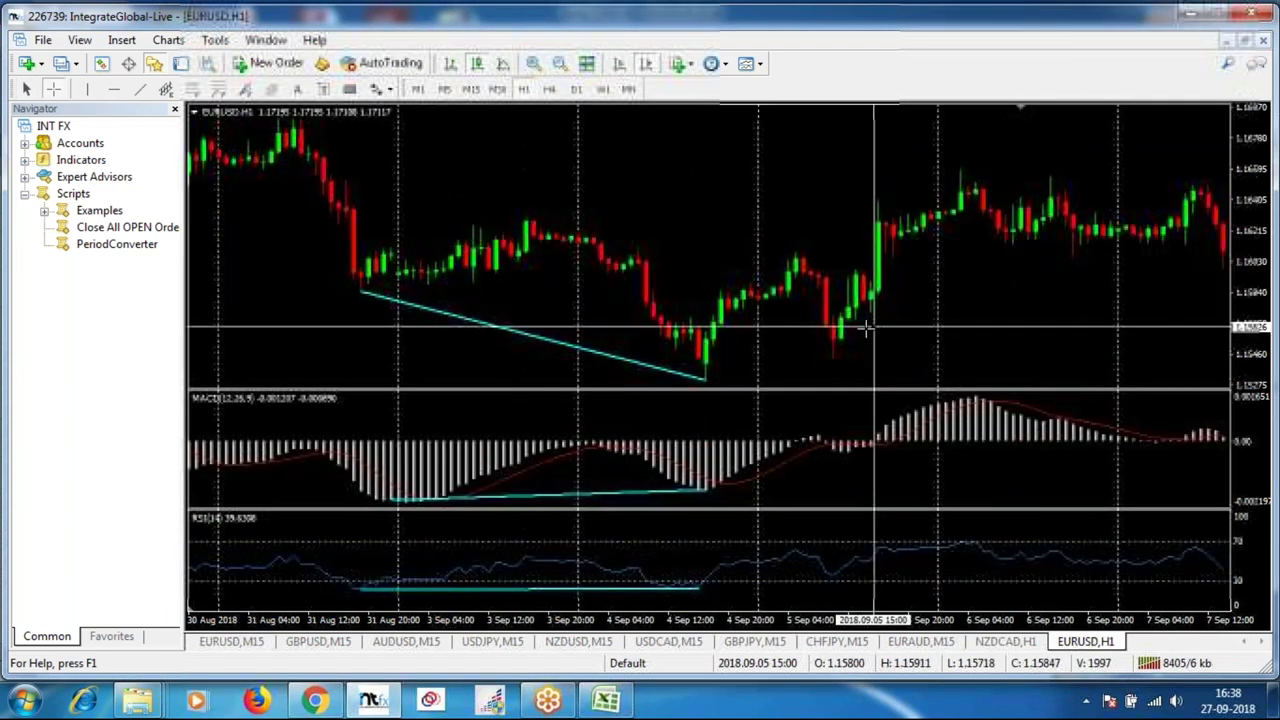
drag(713, 320, 957, 186)
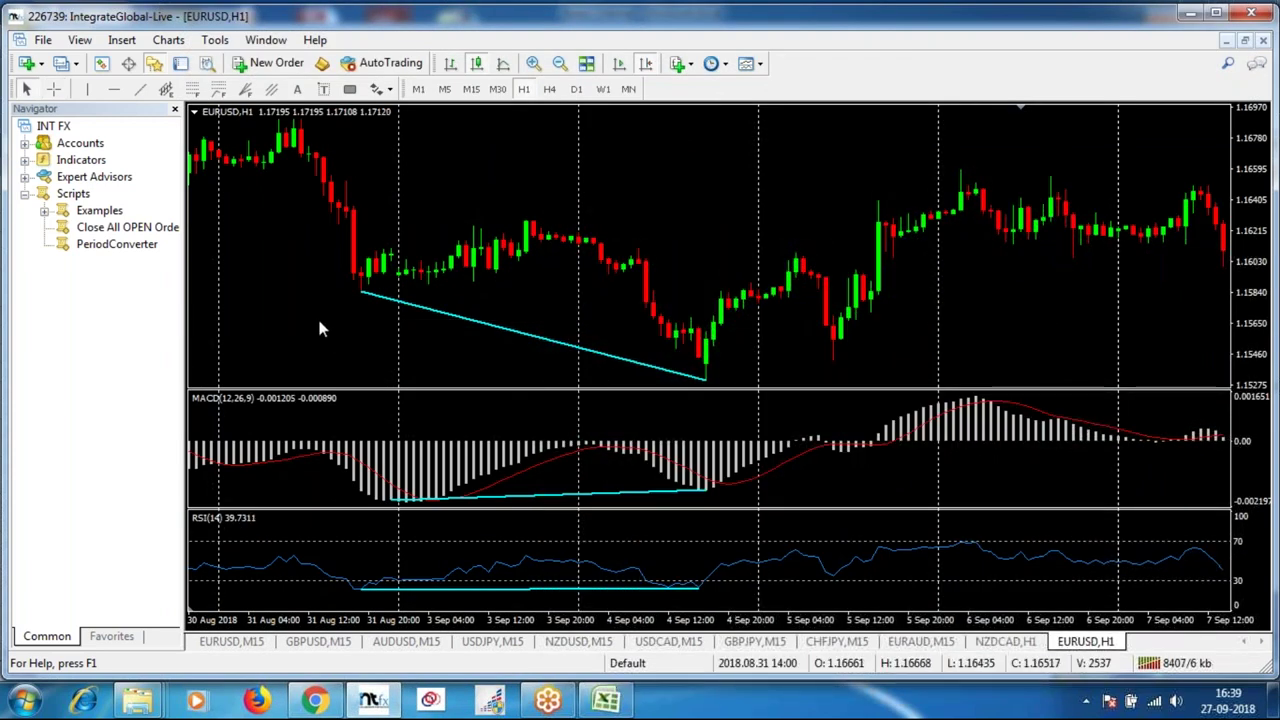
drag(338, 320, 452, 340)
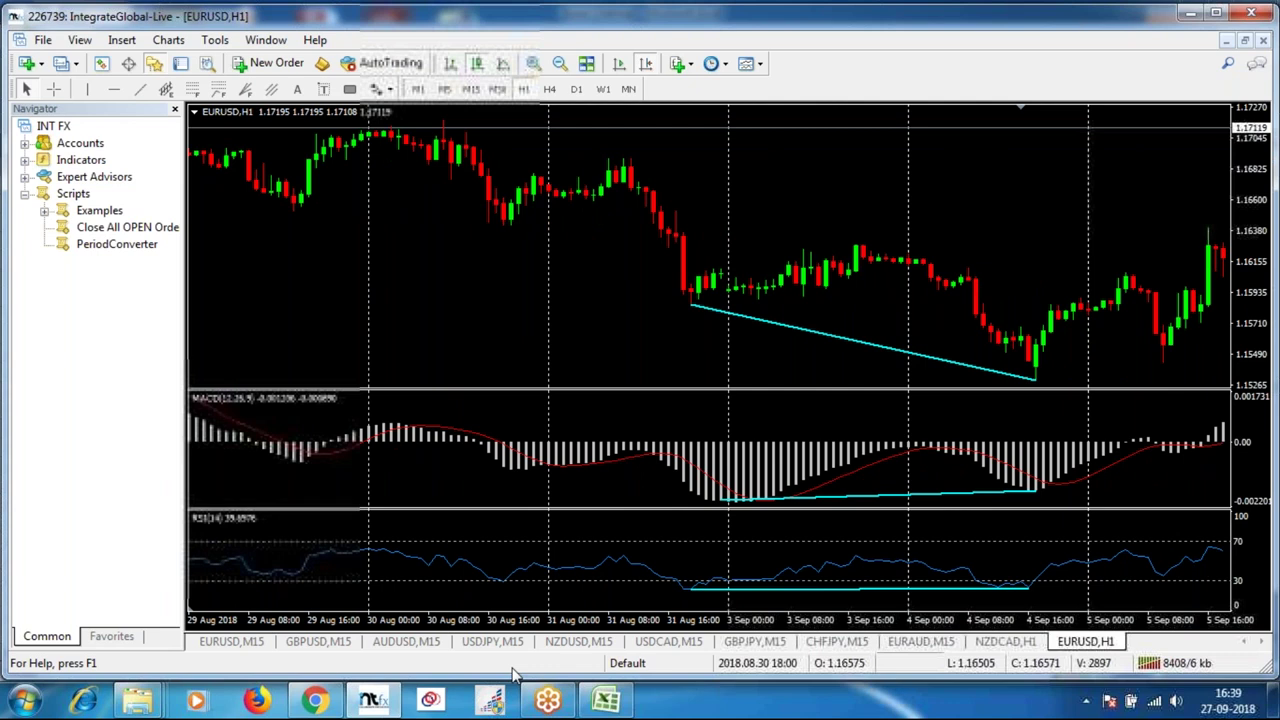
Switch to the Excel workbook and enter "date" in cell A4 of Sheet1.
click(607, 700)
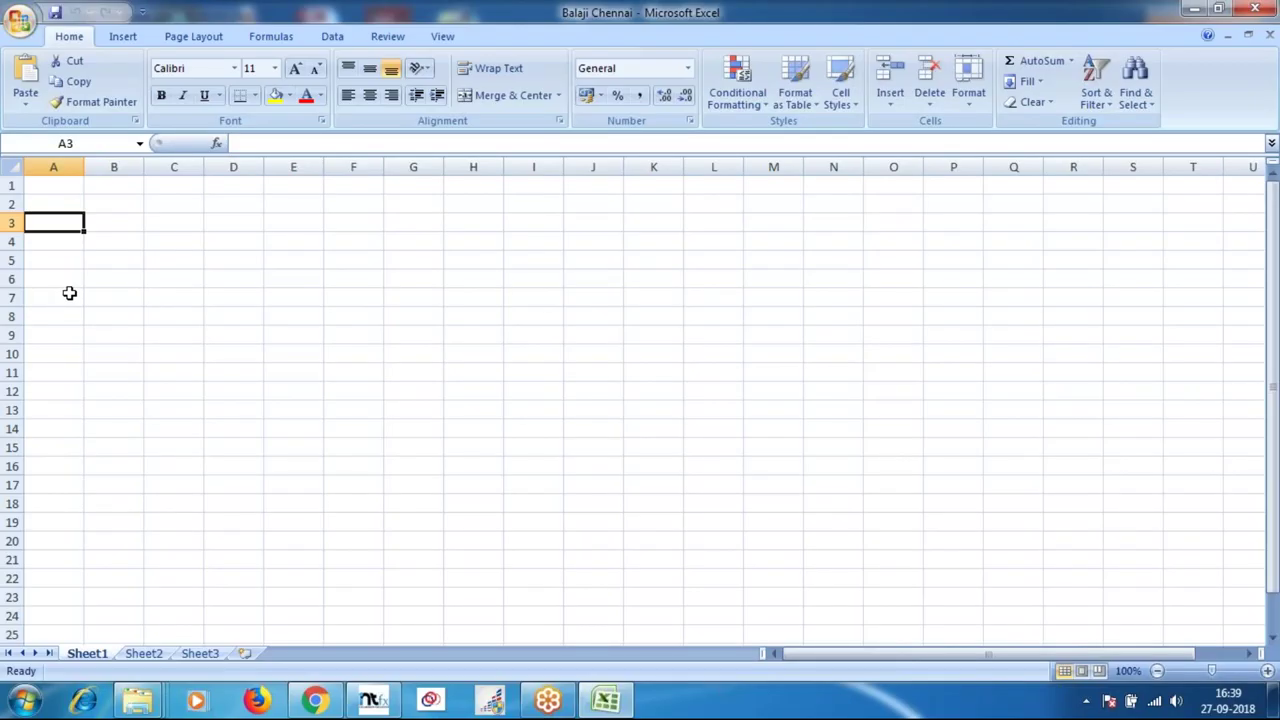
key(Down)
text(date)
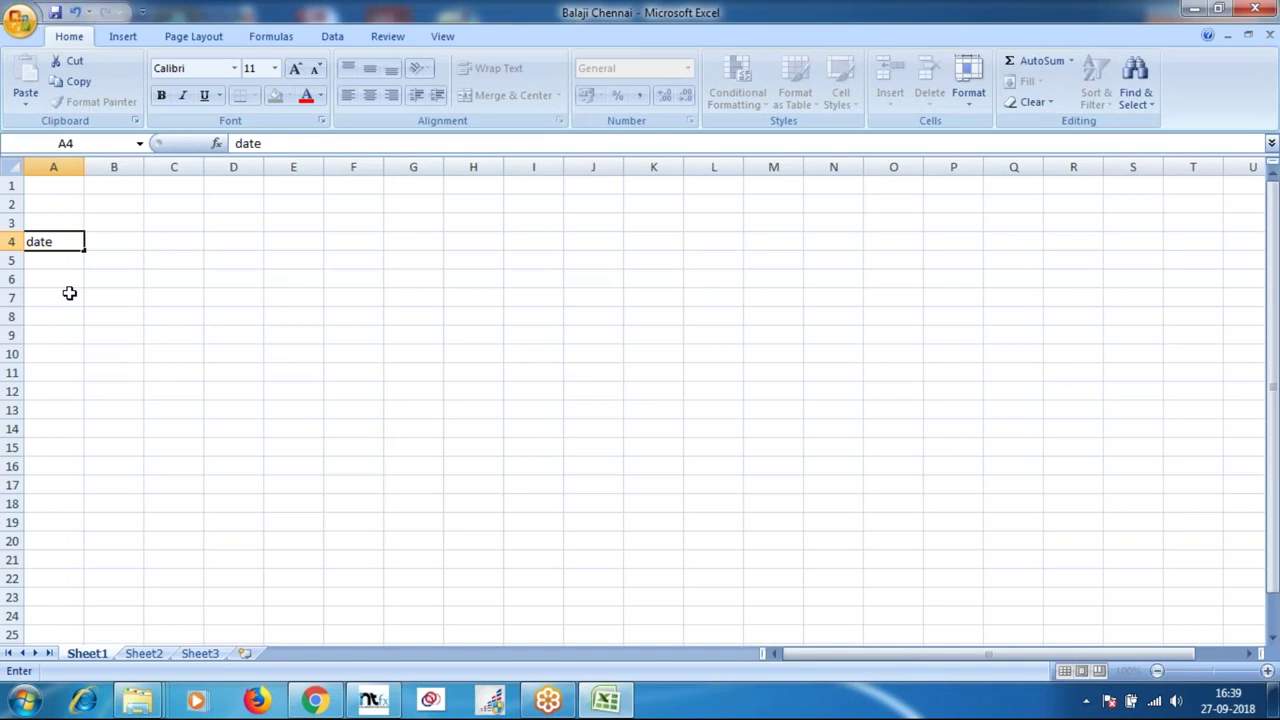
key(Tab)
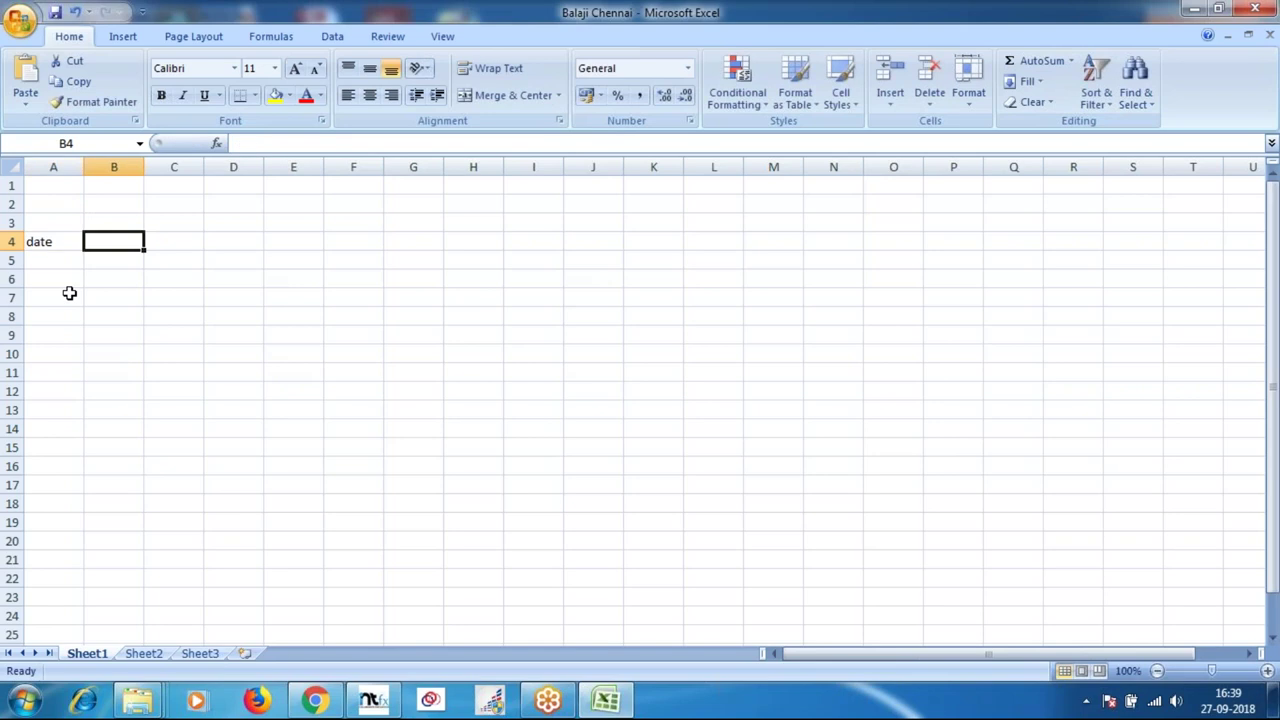
key(Left)
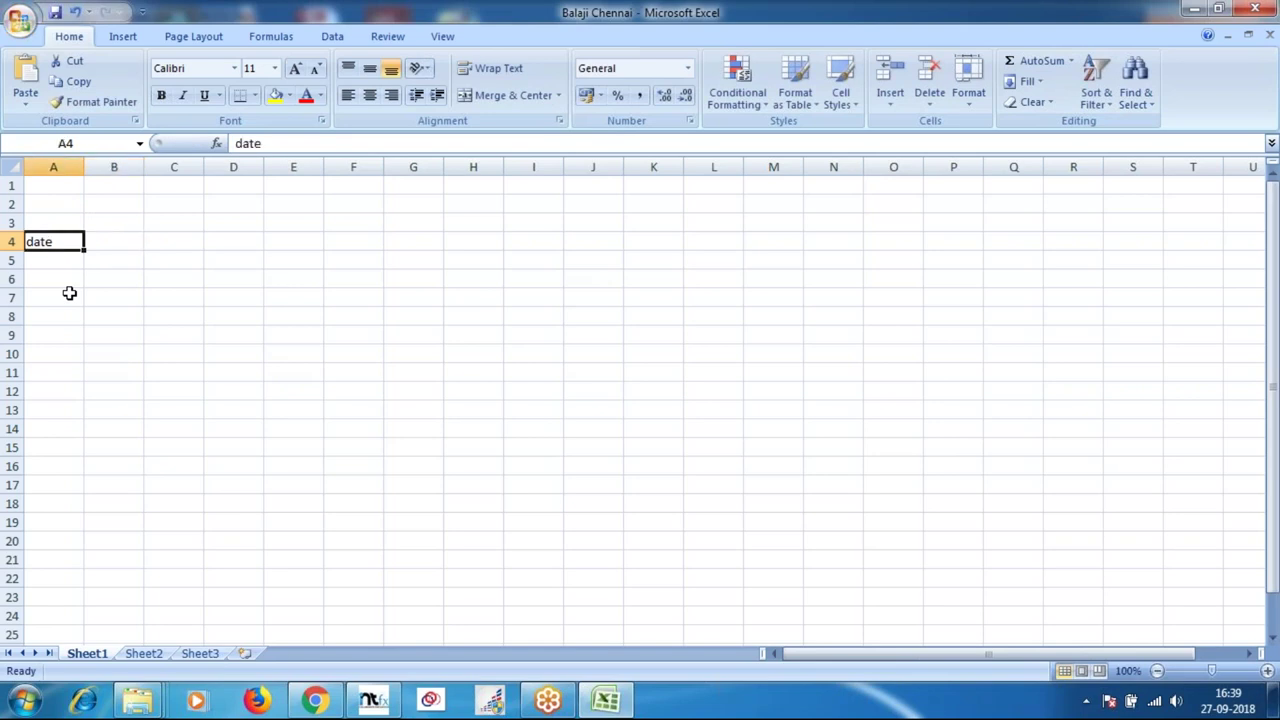
Enter the heading "Date" in cell A5 and clear the duplicate text in cell A4.
key(Down)
text(date)
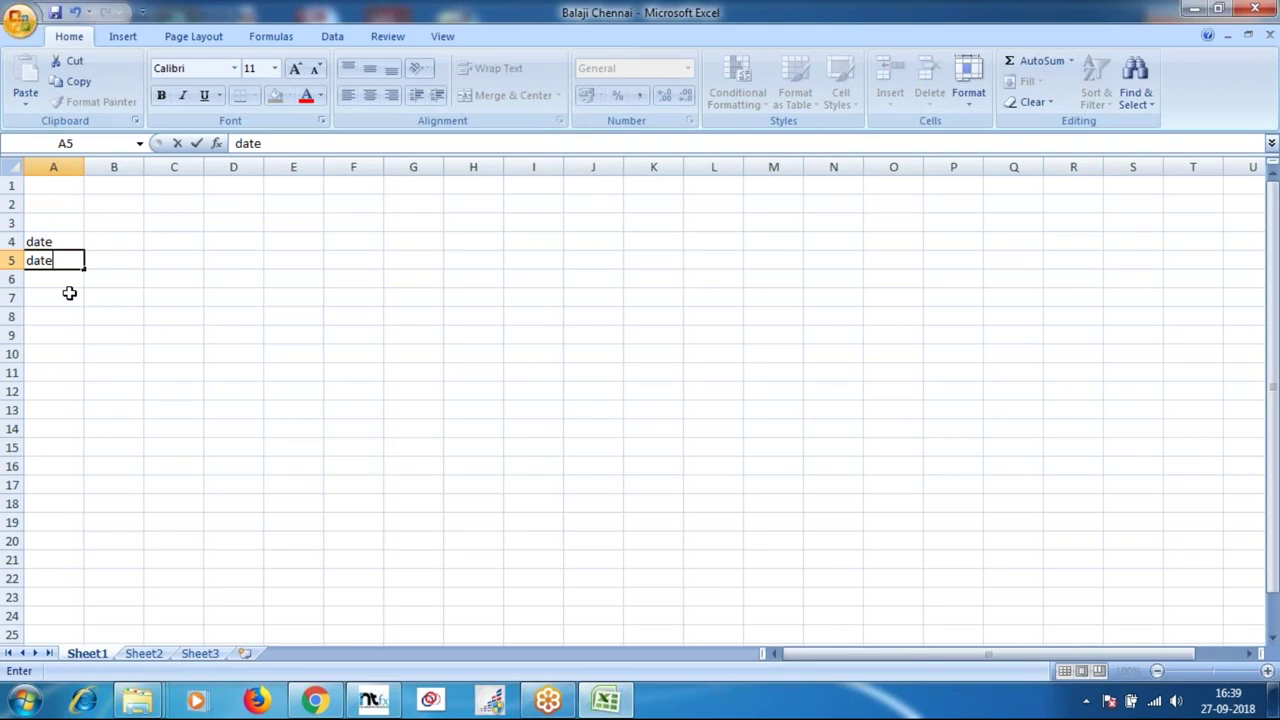
key(ctrl+Return)
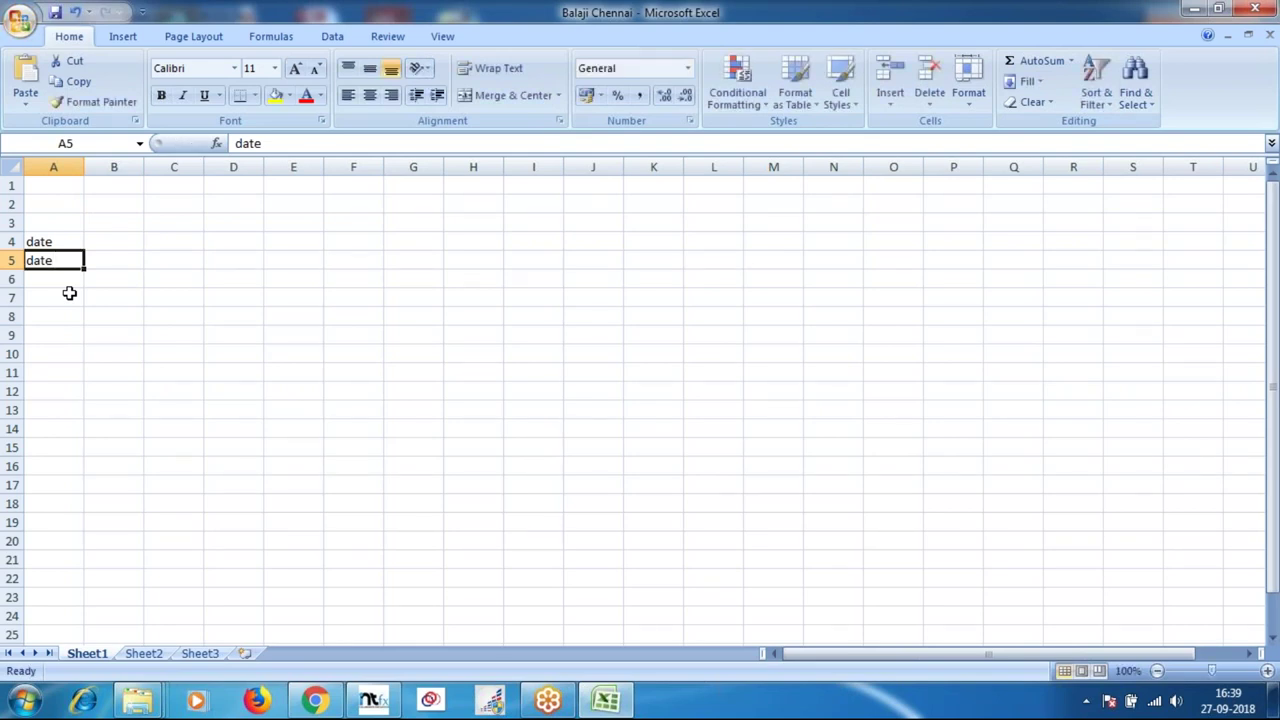
text(Date)
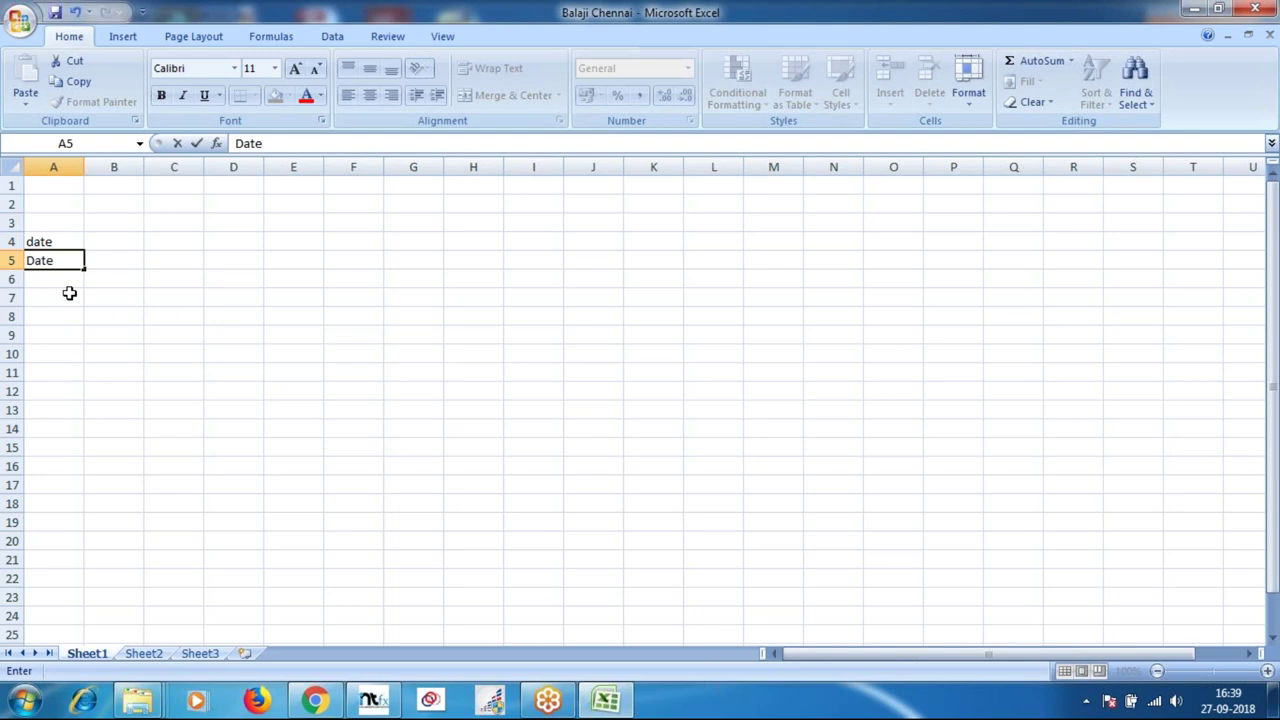
key(Up)
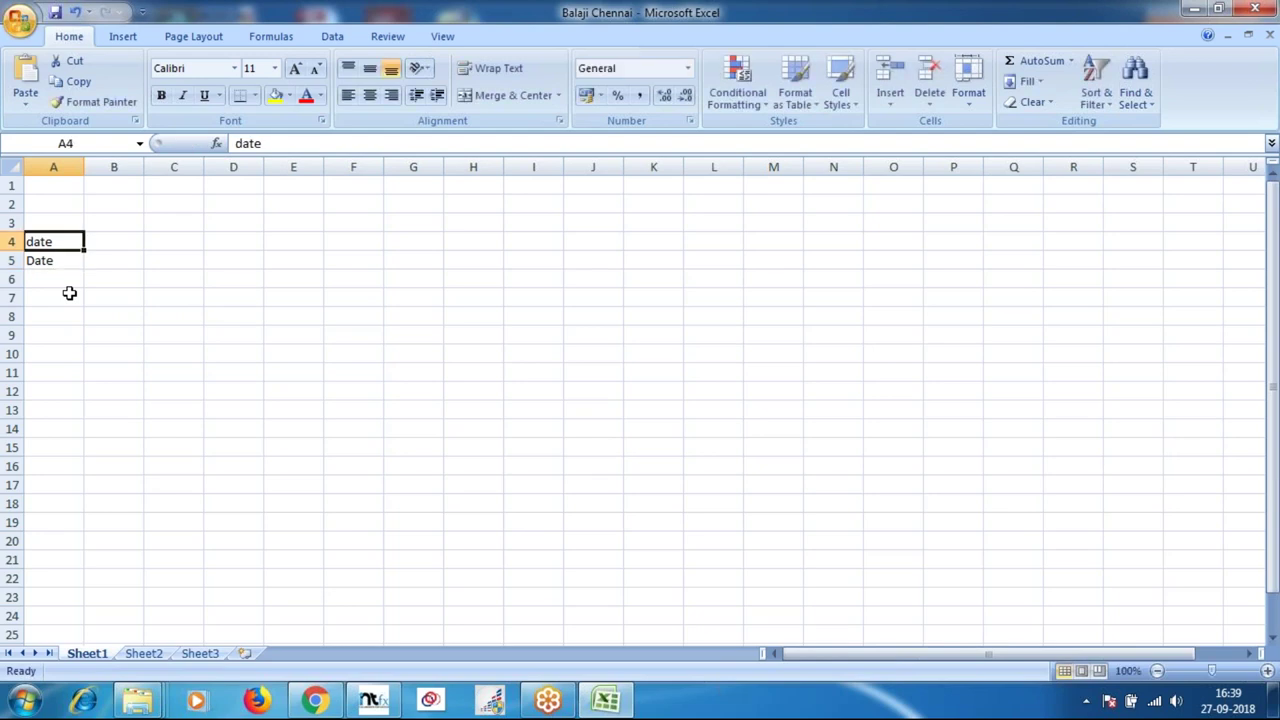
key(Delete)
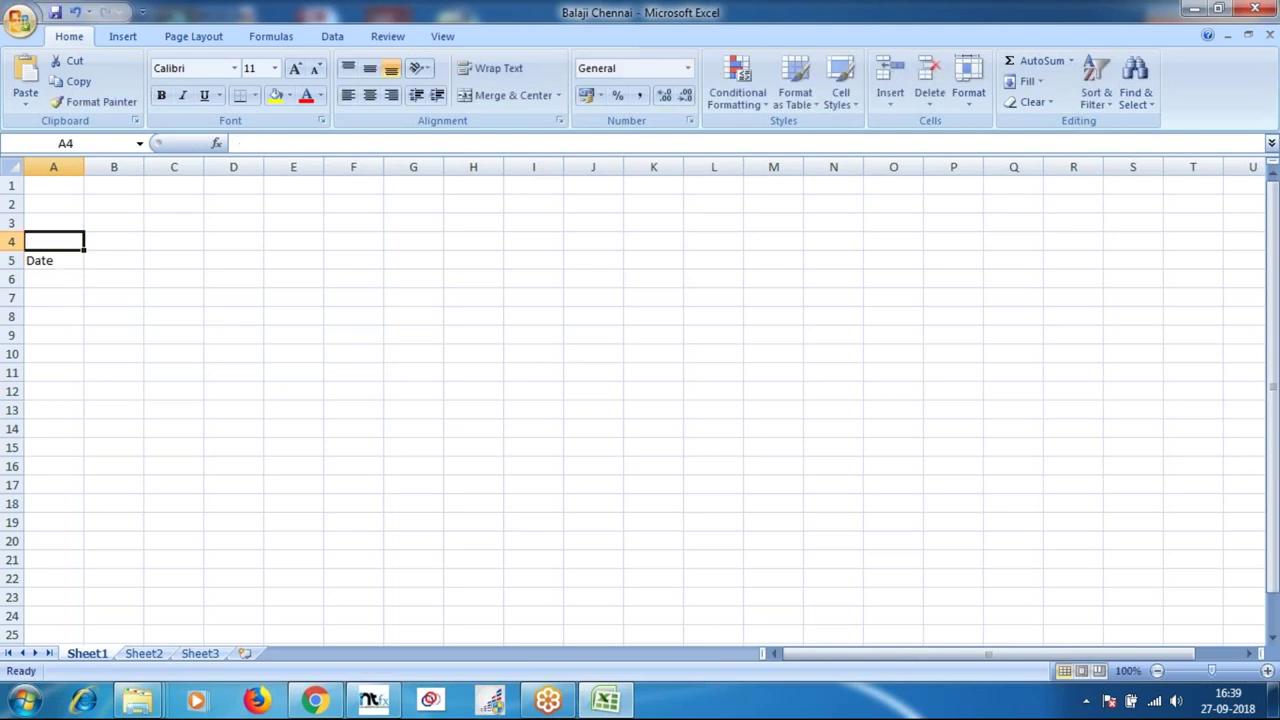
Enter the headings Time, Order, SL and TP in cells B5 to E5.
click(53, 260)
click(113, 260)
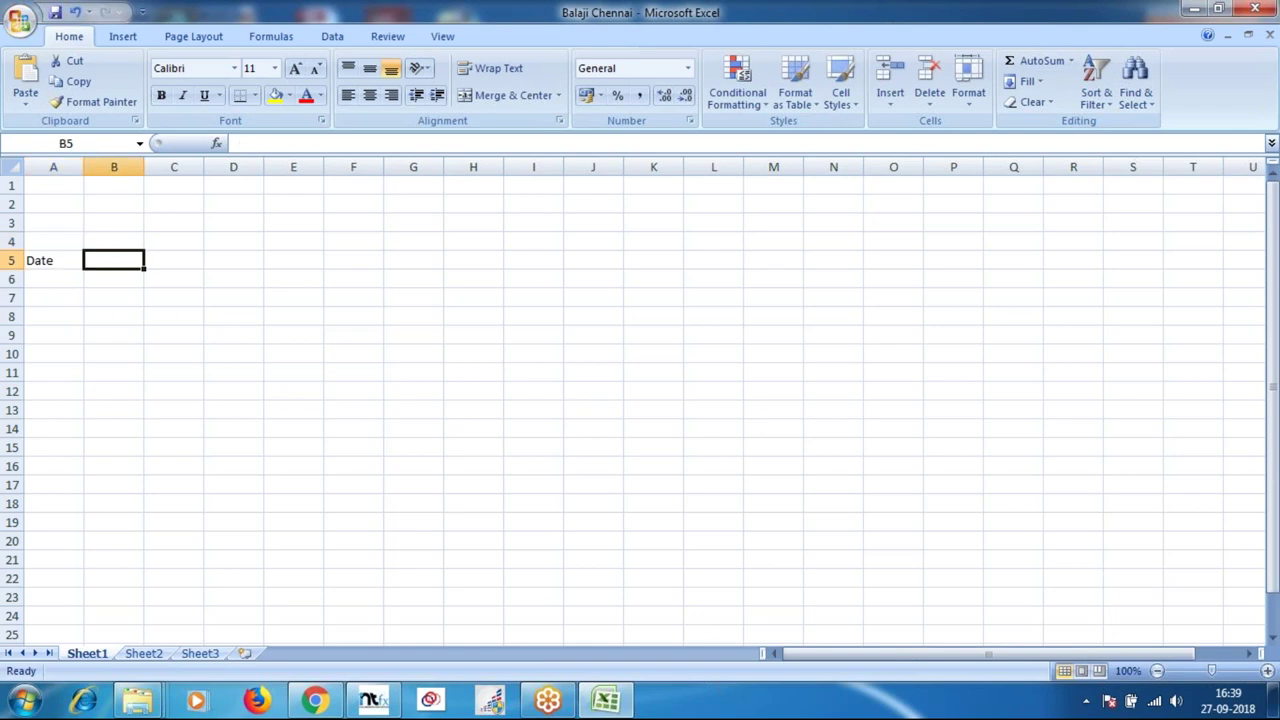
text(Time)
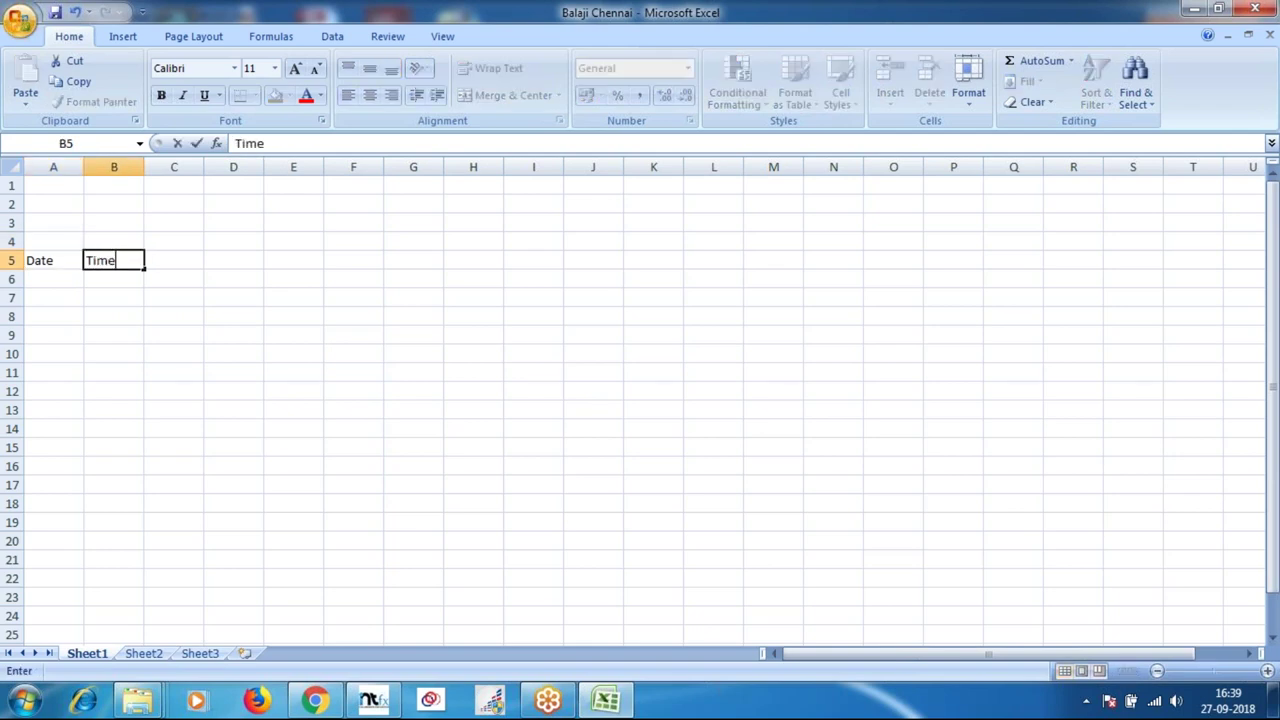
key(Tab)
text(Order)
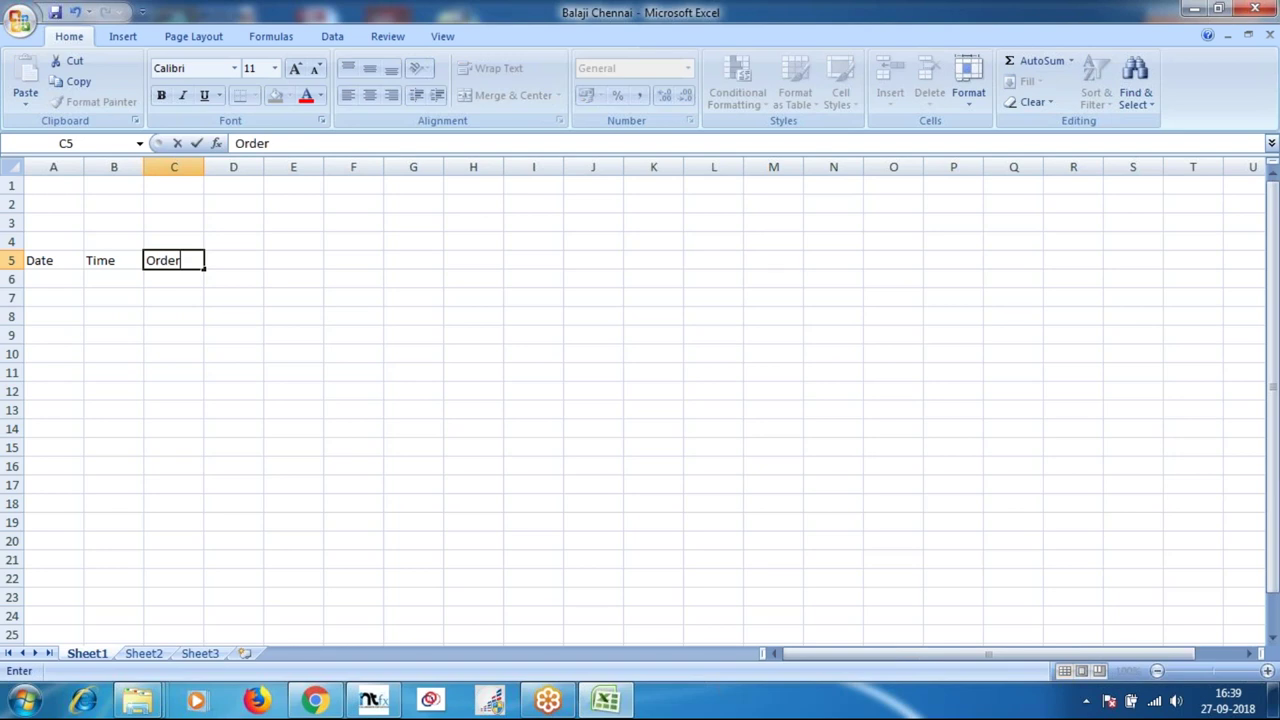
key(Tab)
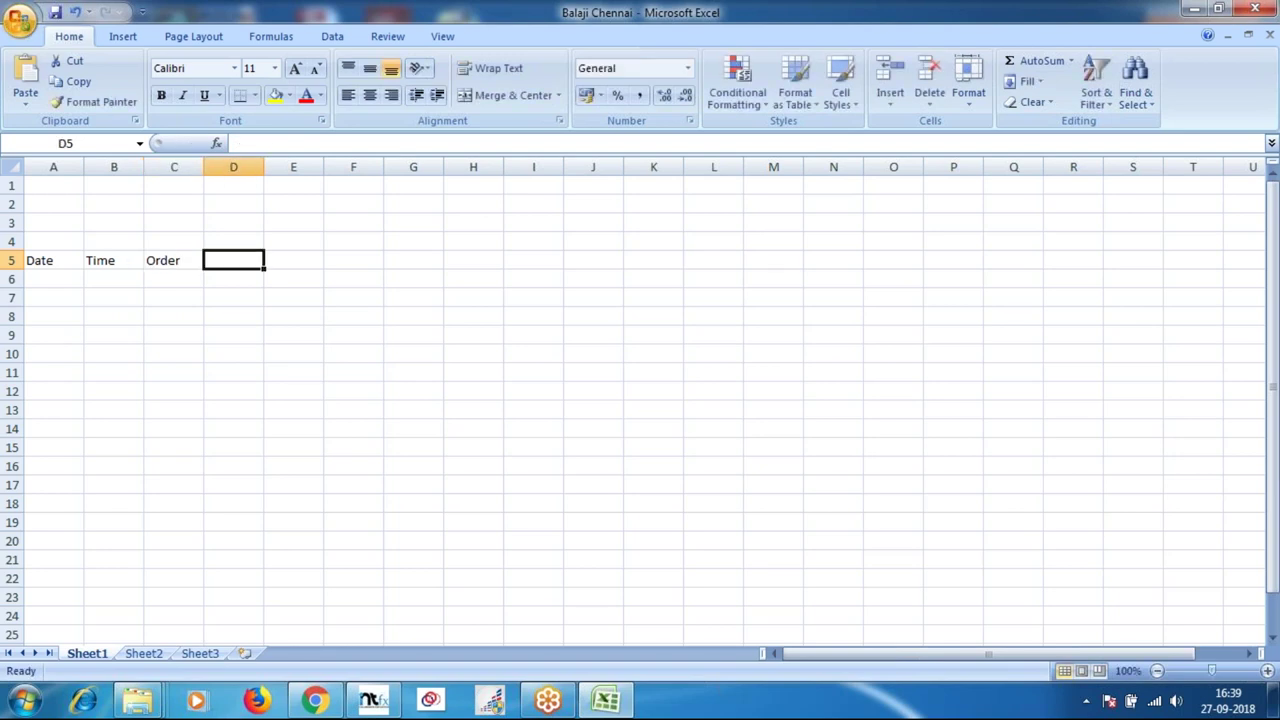
text(SL)
key(Tab)
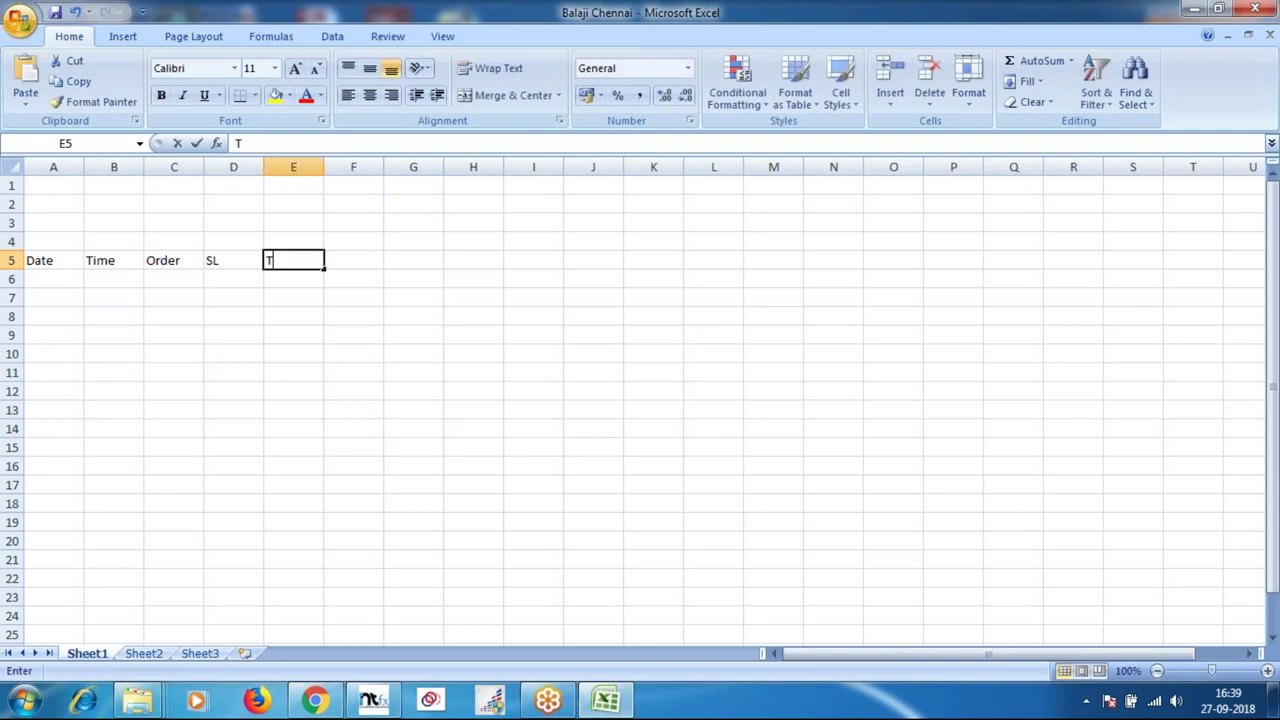
text(TP)
key(Tab)
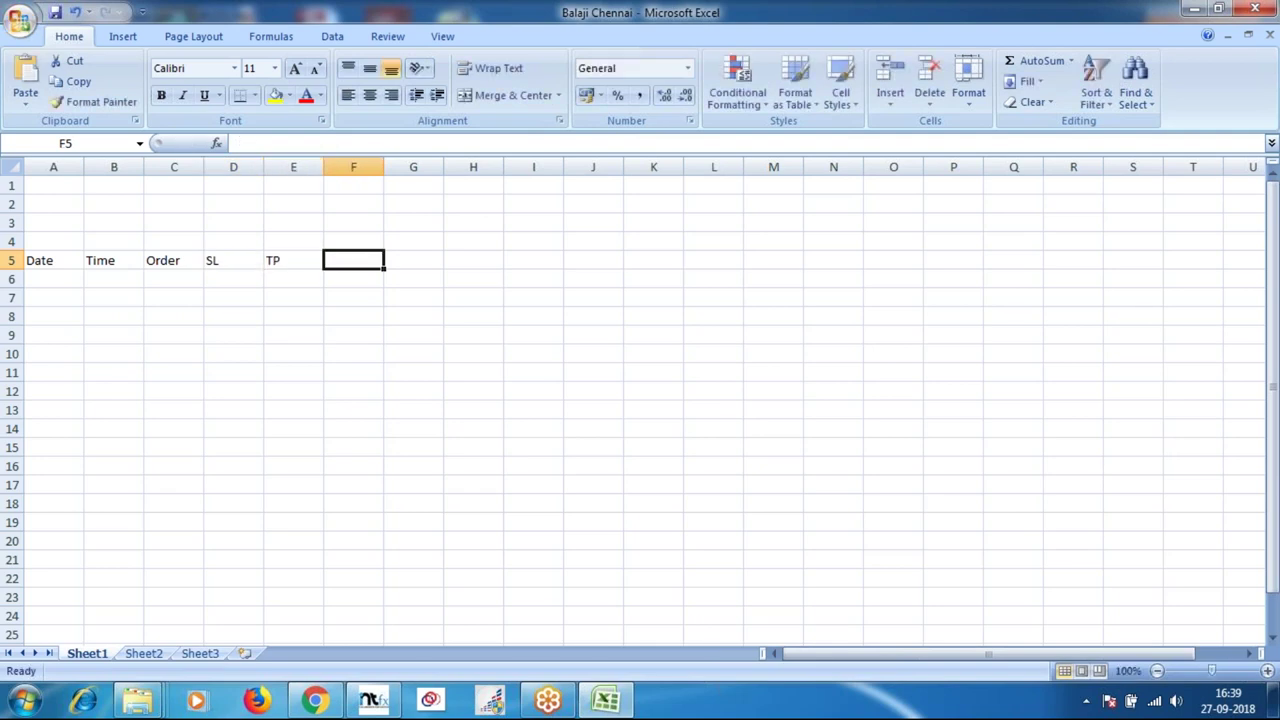
Complete the heading row with "Result" in cell F5 and "Net P/L" in cell G5.
text(Resu)
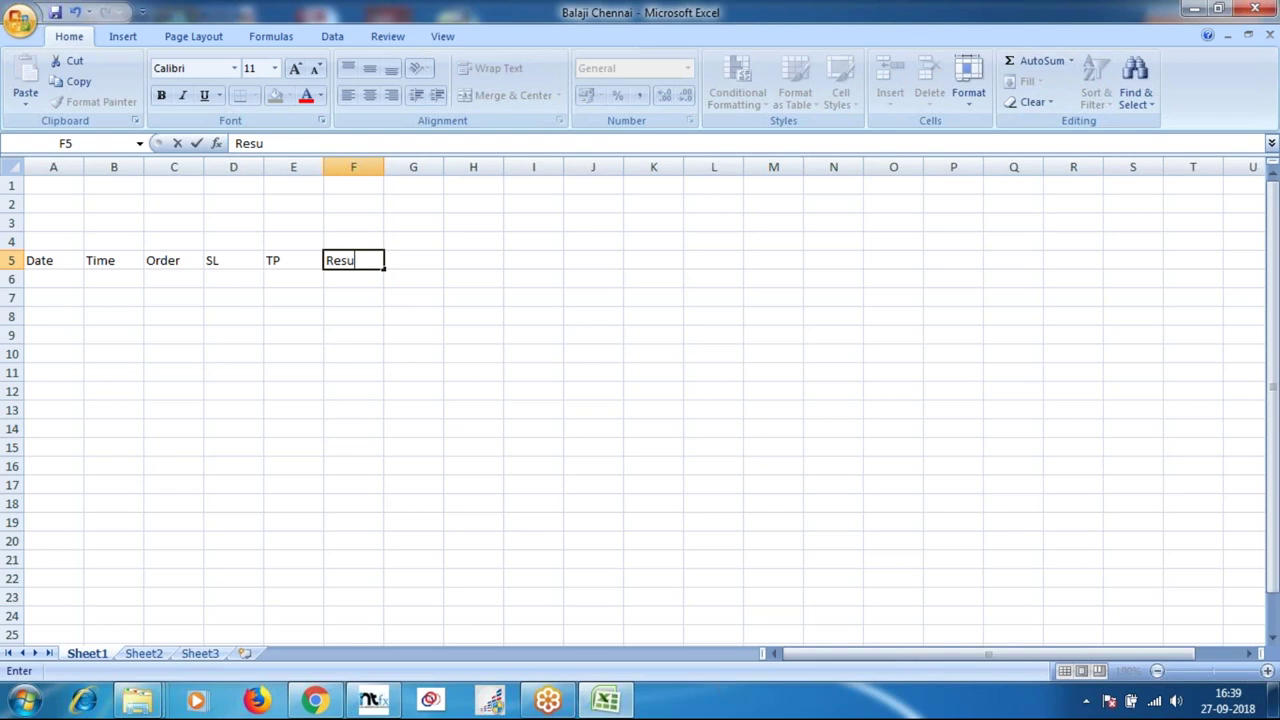
text(lt)
key(Return)
click(353, 260)
click(413, 260)
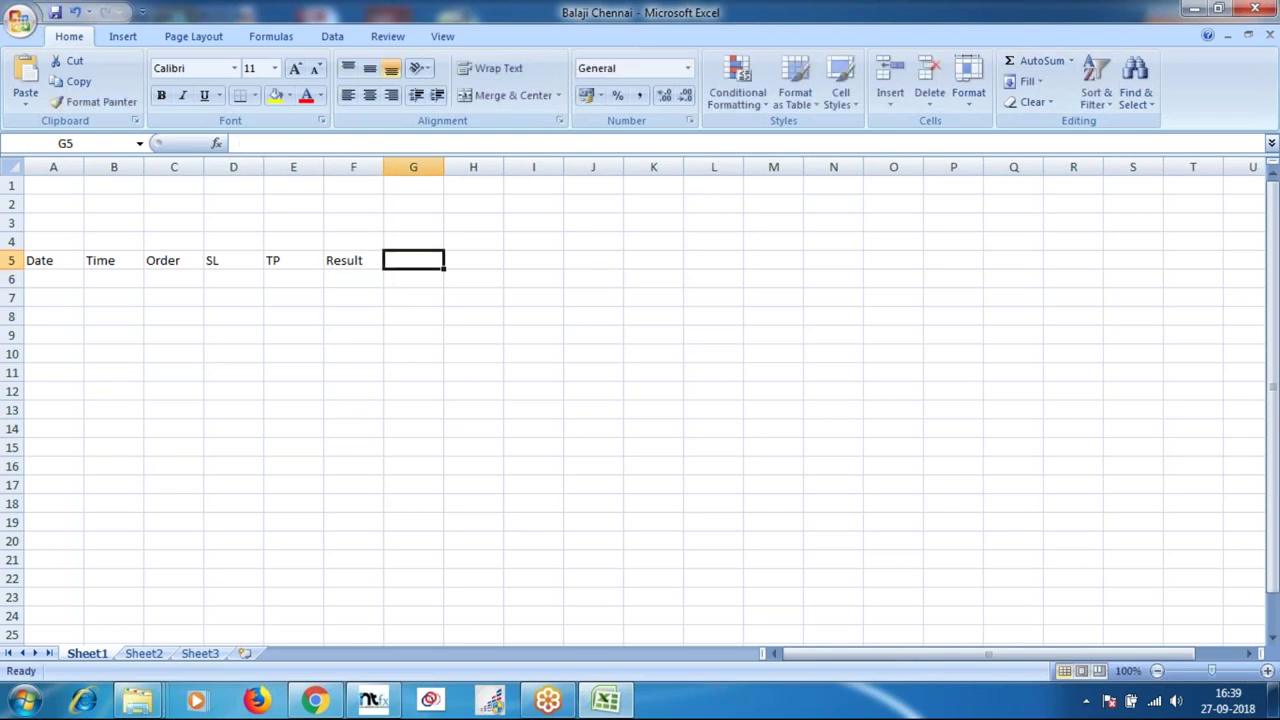
text(Net P/L)
key(Return)
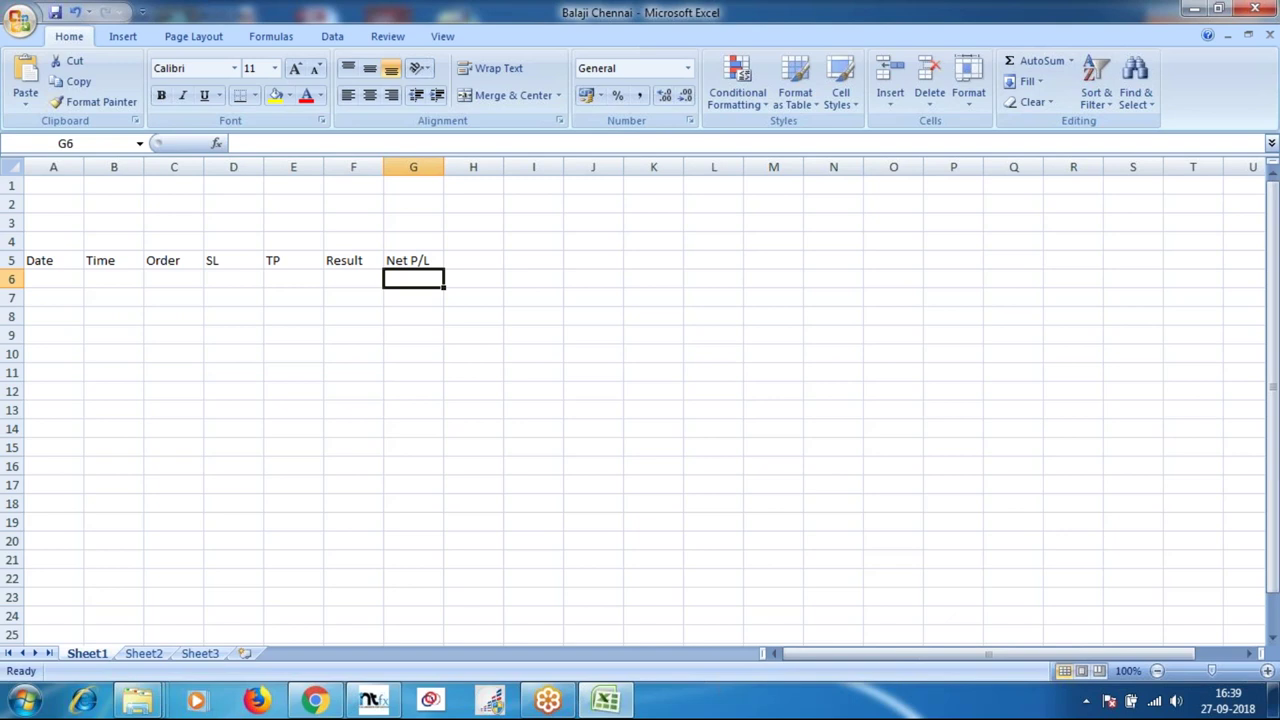
Format the whole heading row 5 as bold and centred.
key(Left)
key(Left)
key(Left)
key(Left)
key(Left)
key(Left)
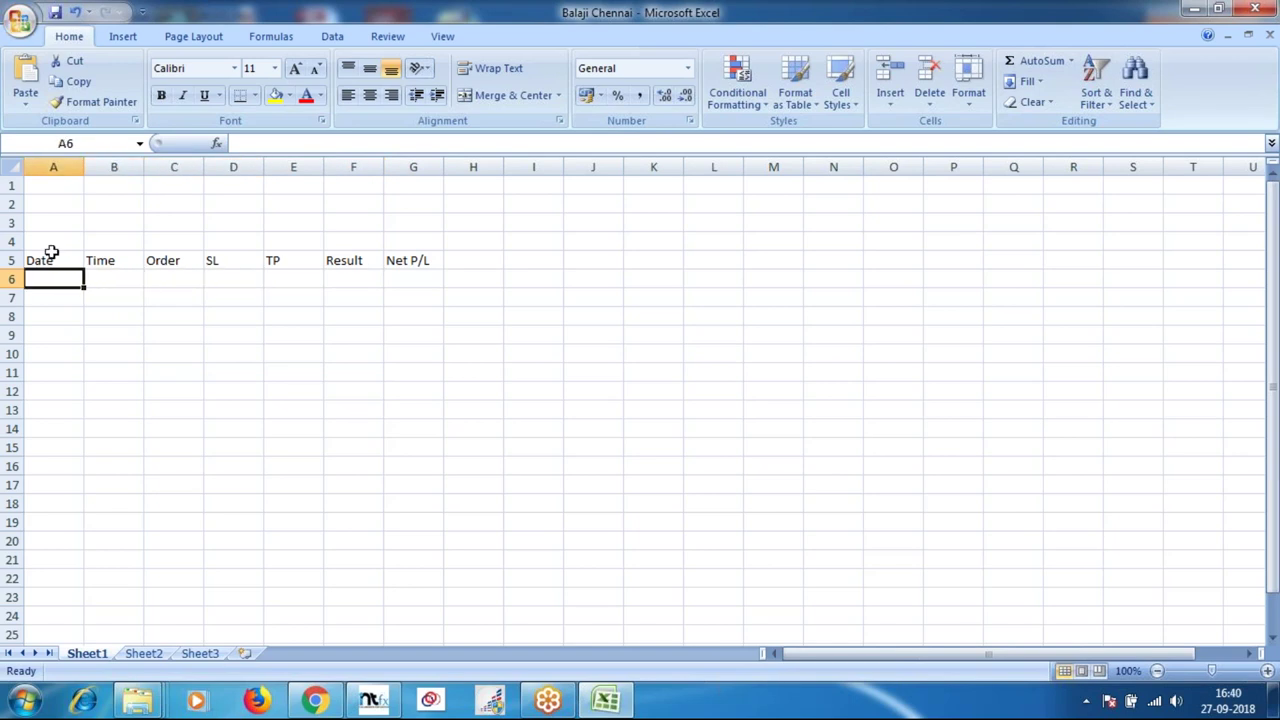
drag(13, 260, 14, 260)
click(13, 260)
click(161, 95)
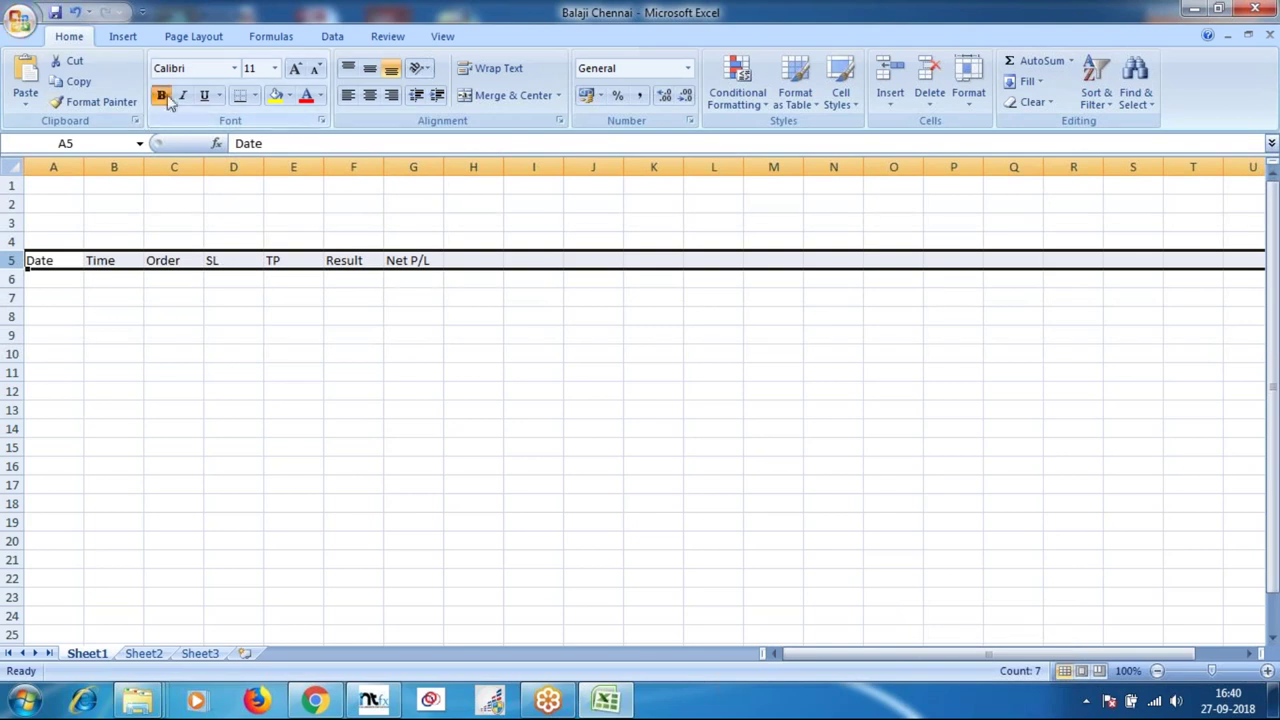
click(369, 95)
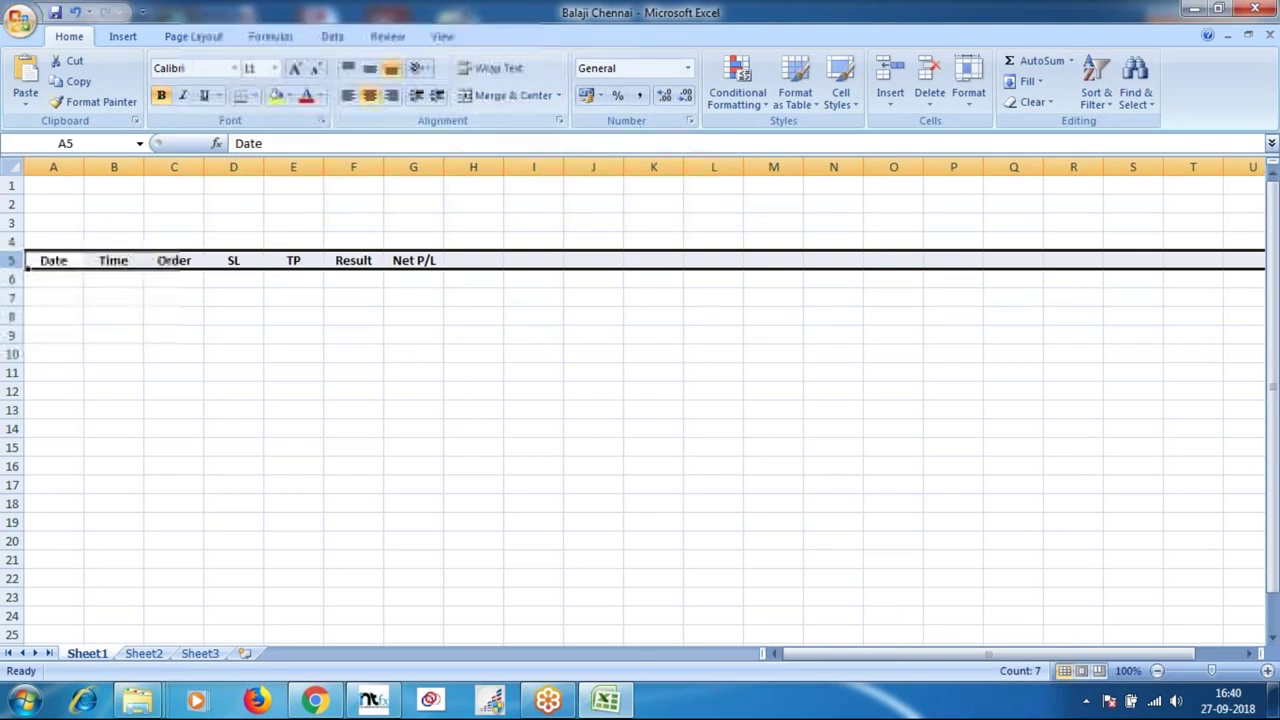
Select cell A6, switch to the MetaTrader EURUSD H1 chart and place a vertical line on the 2018.09.04 19:00 candle.
click(54, 279)
click(372, 702)
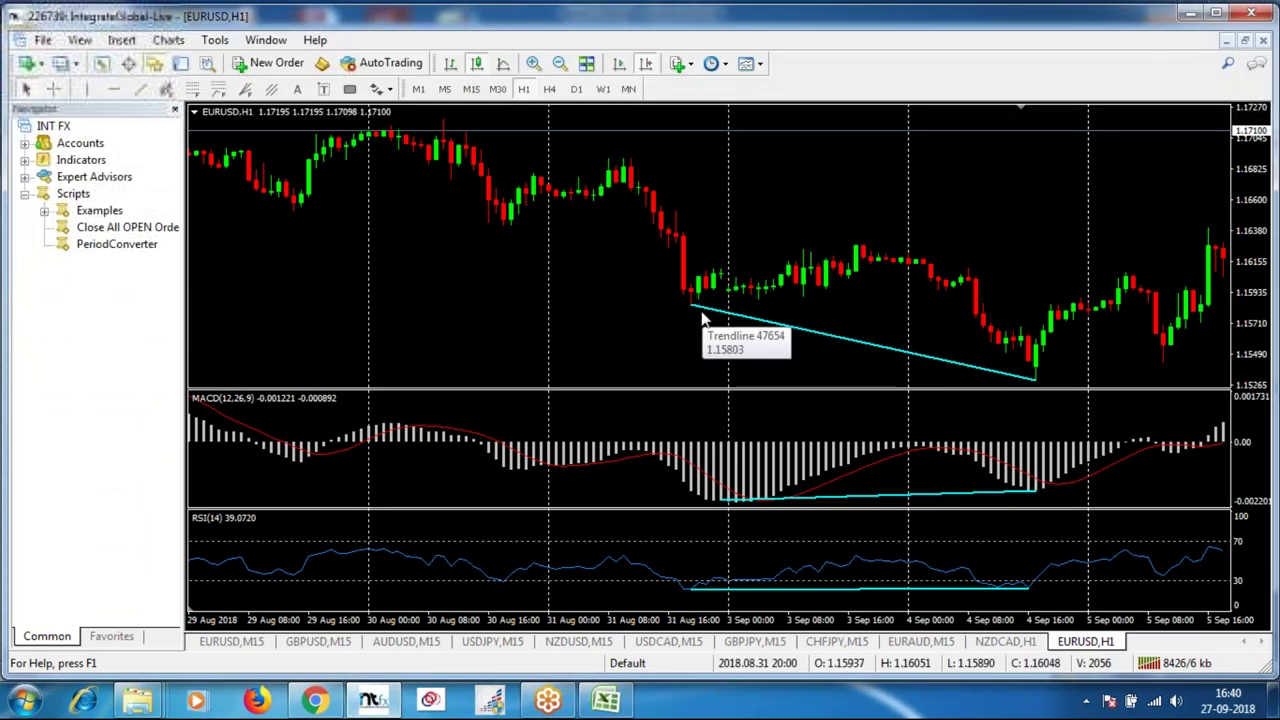
middle_click(1043, 341)
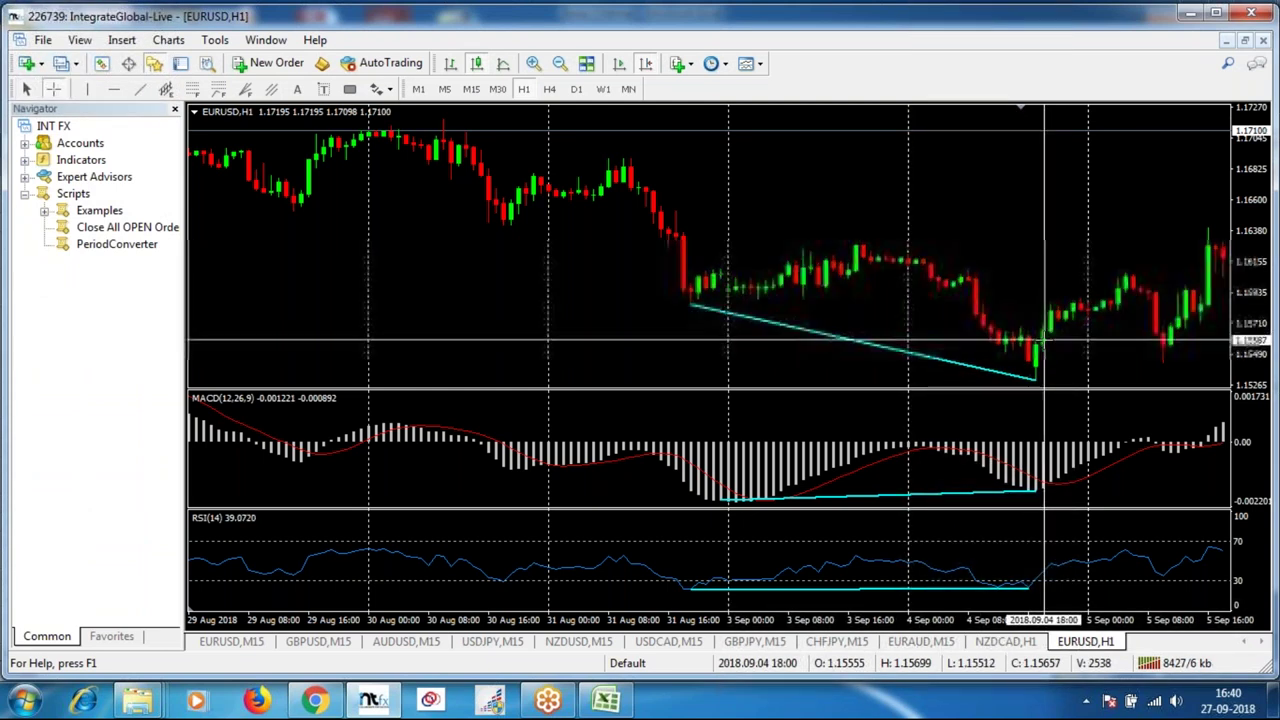
click(99, 88)
click(1043, 345)
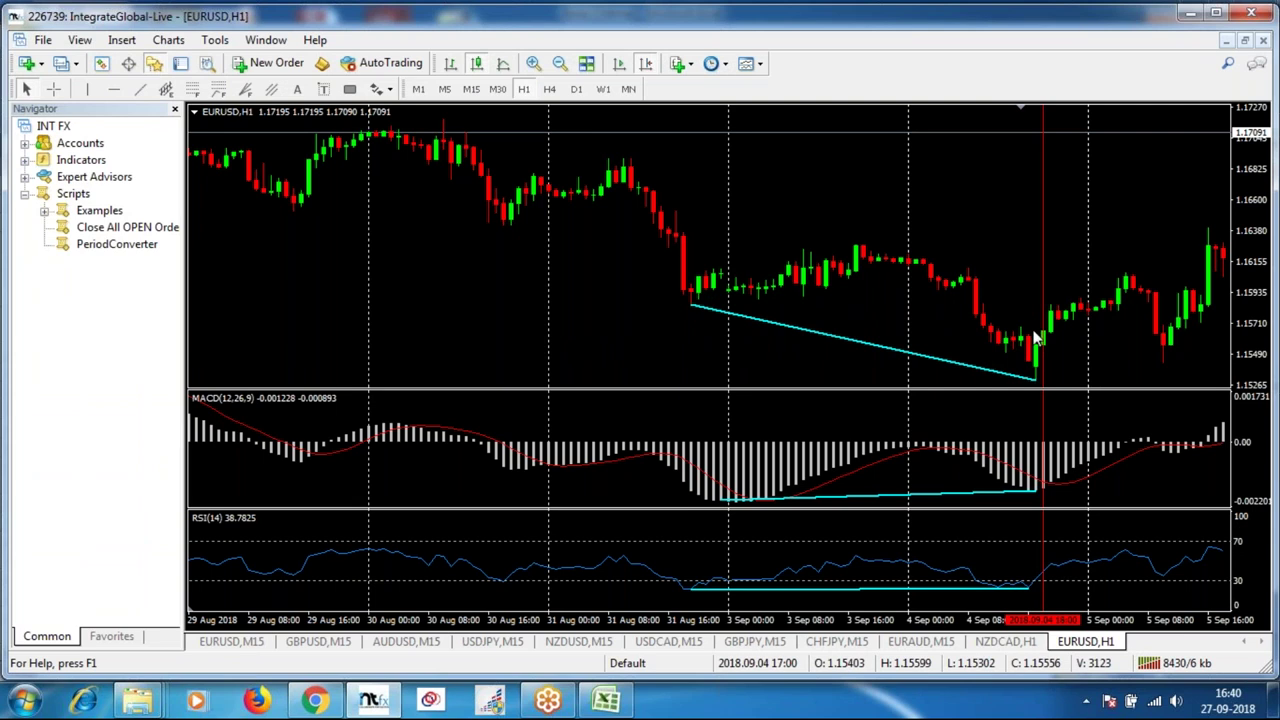
drag(1045, 288, 1049, 287)
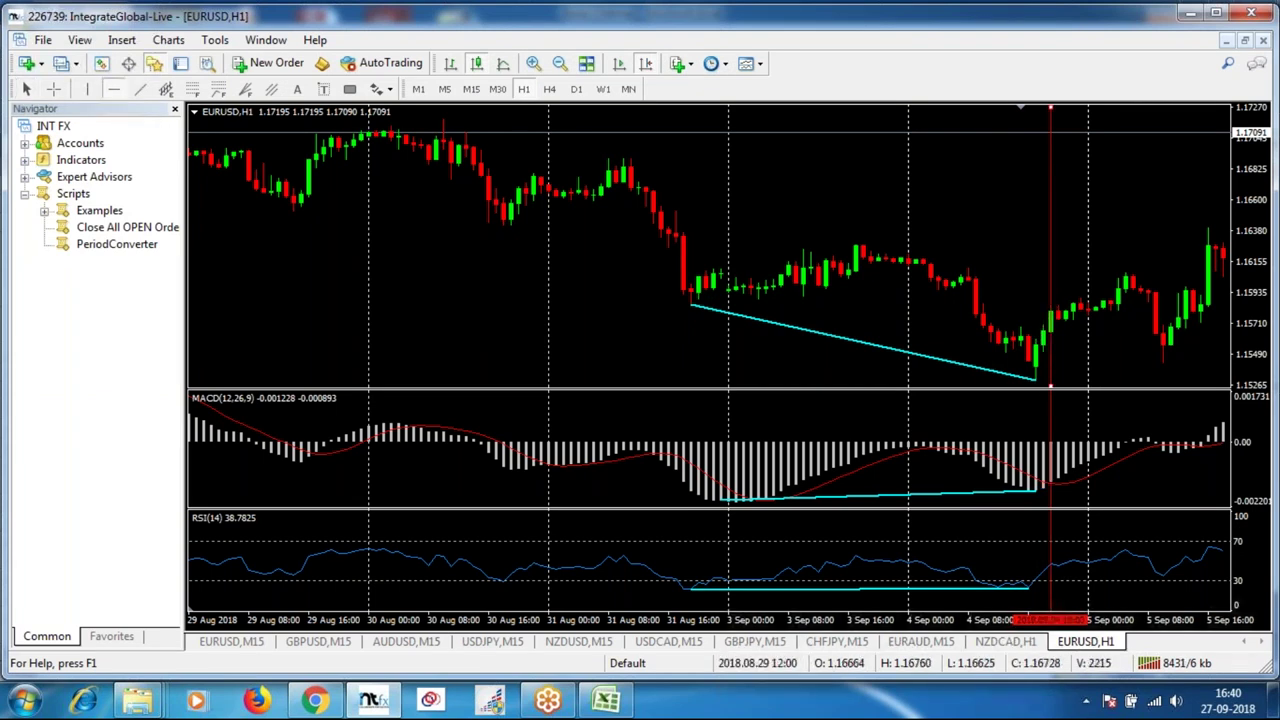
Add a horizontal line at the opening price of the 19:00 candle marked by the vertical line.
click(1052, 330)
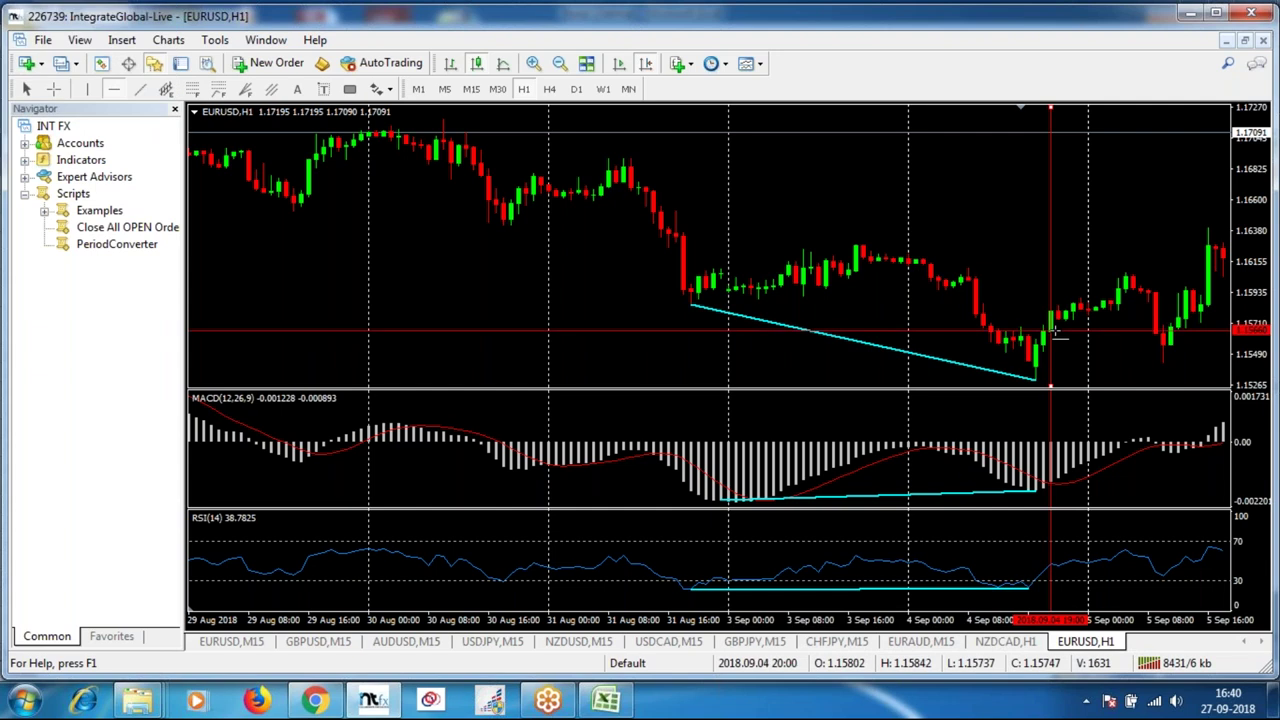
drag(1062, 326, 1062, 327)
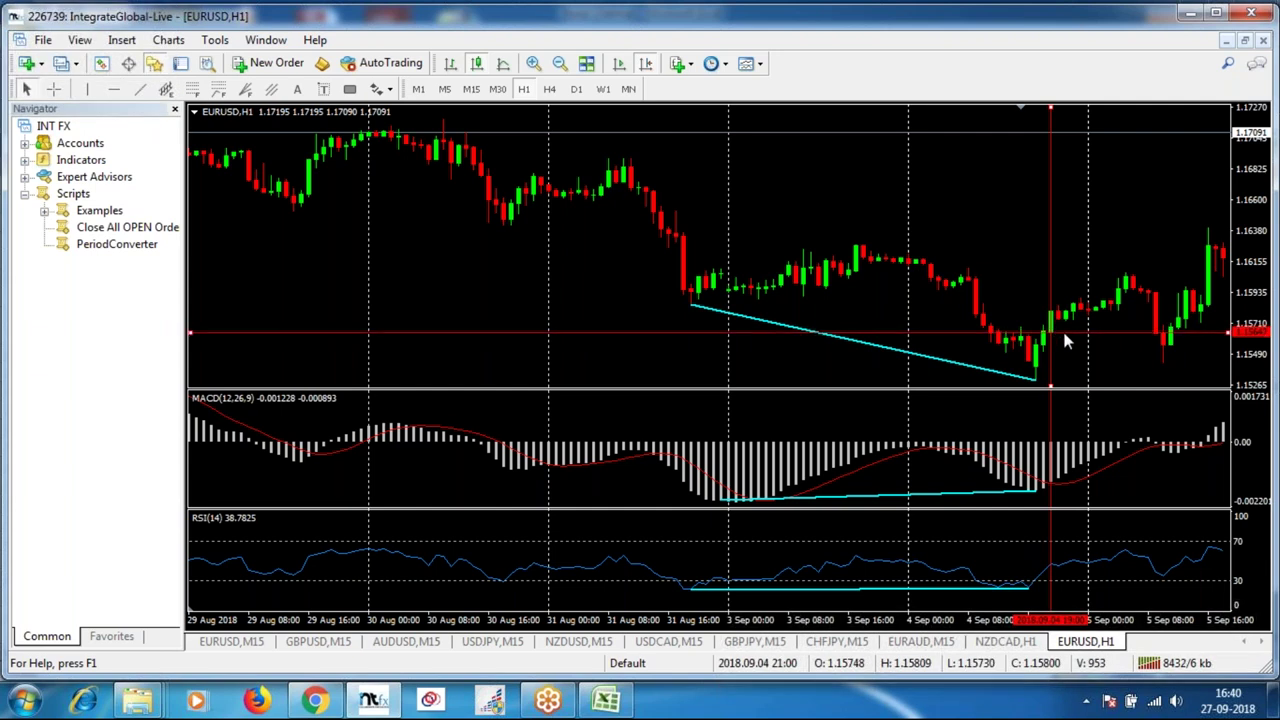
Measure the distance from the horizontal entry line down to the recent swing low for the stop loss.
mouse_move(1043, 334)
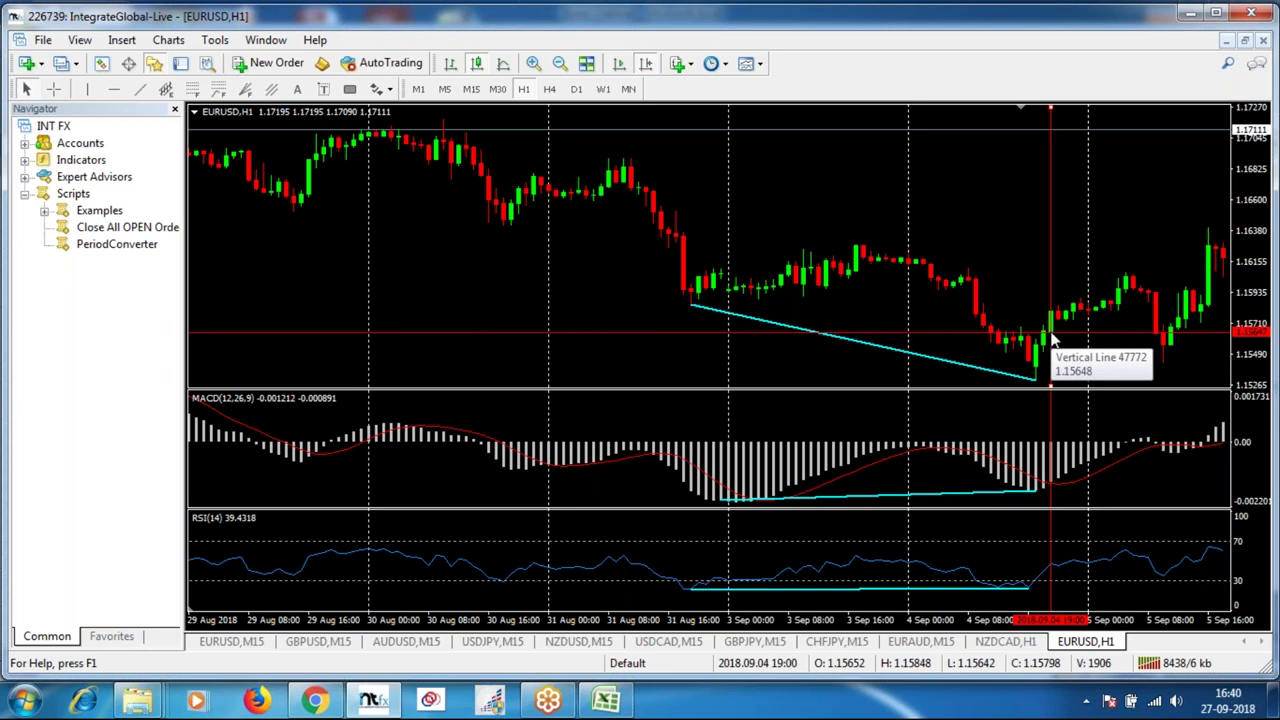
middle_click(1050, 334)
drag(1050, 334, 1045, 378)
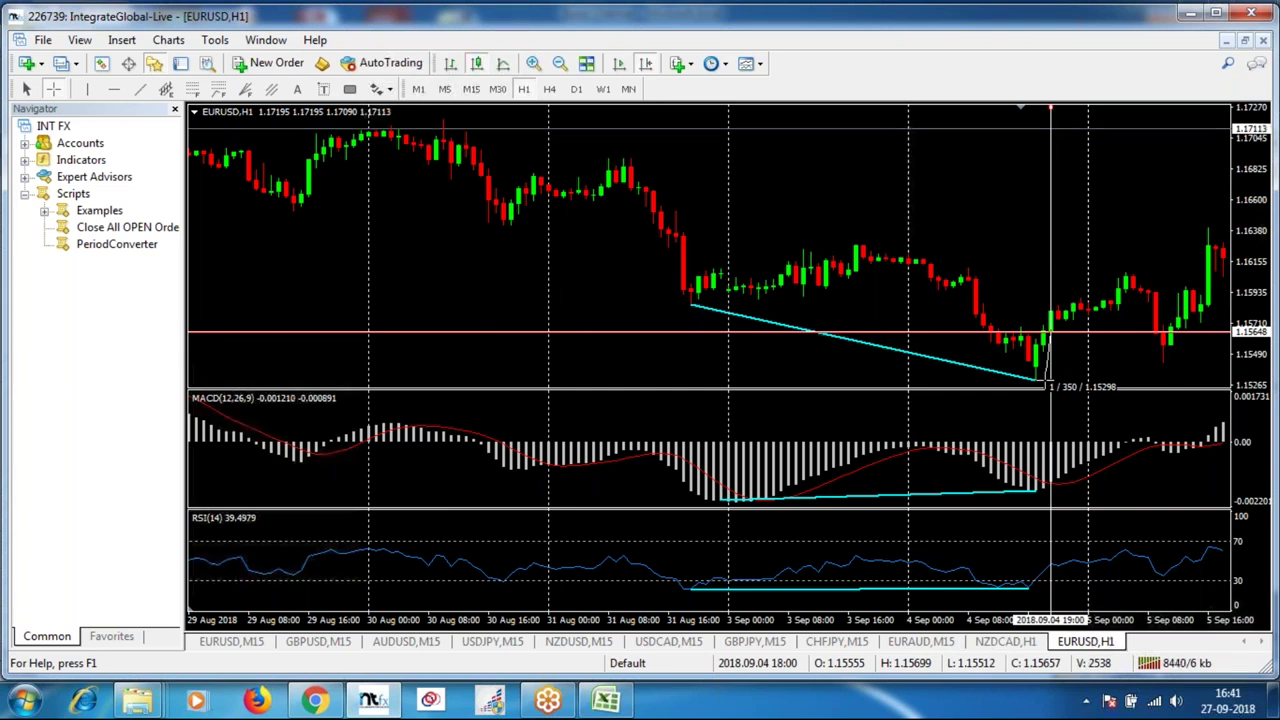
drag(1050, 385, 1050, 385)
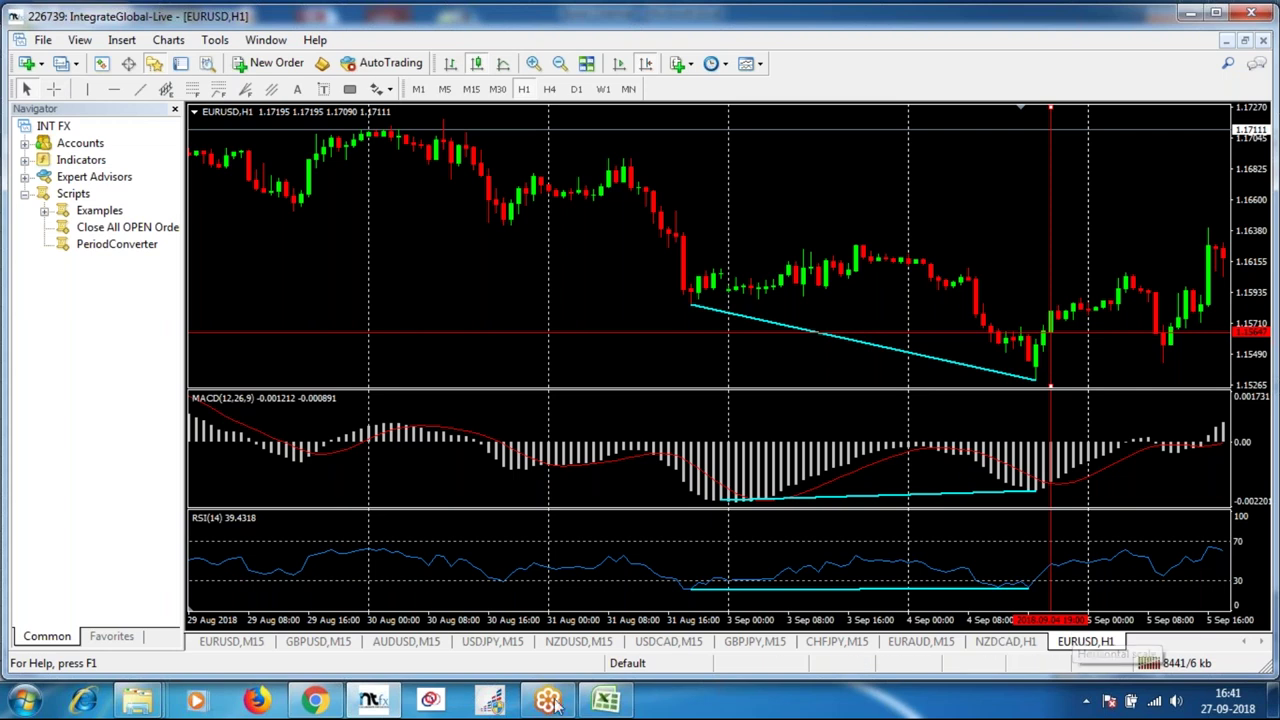
Switch to the Excel trade log and enter the date 4-9-18 and time 19 in row 6.
click(612, 702)
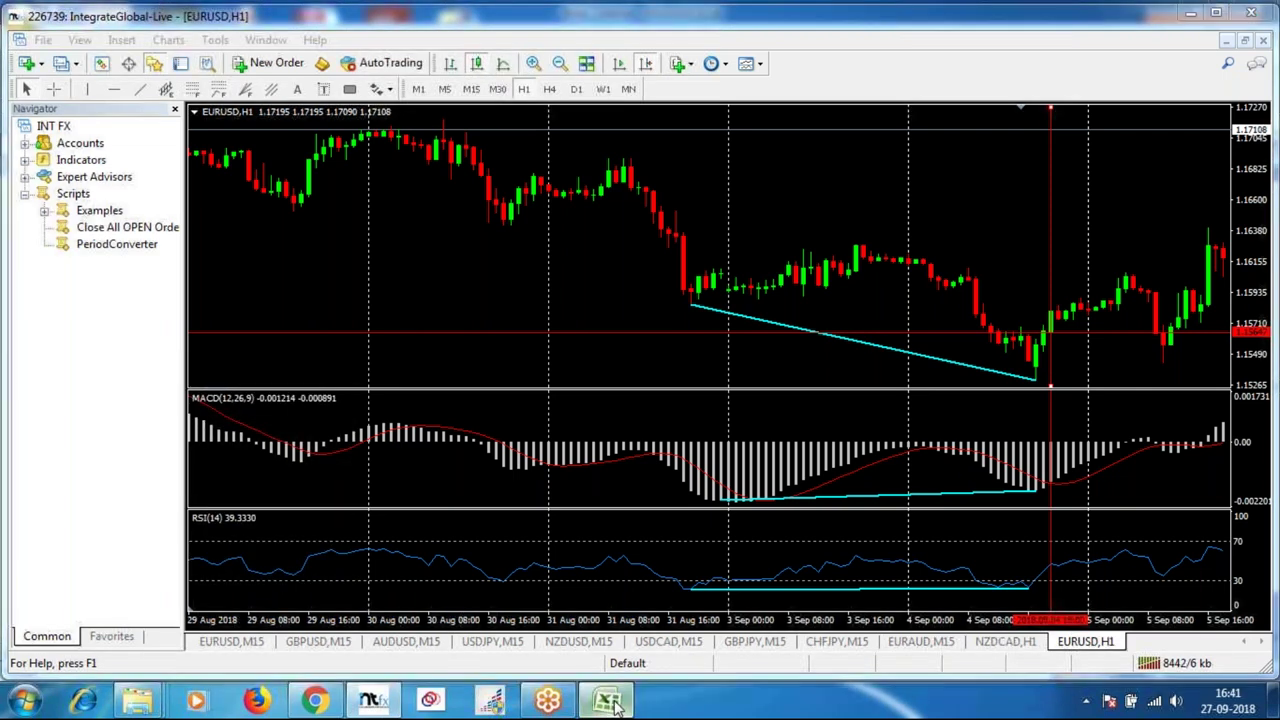
text(4-)
text(9)
key(BackSpace)
text(-9-18)
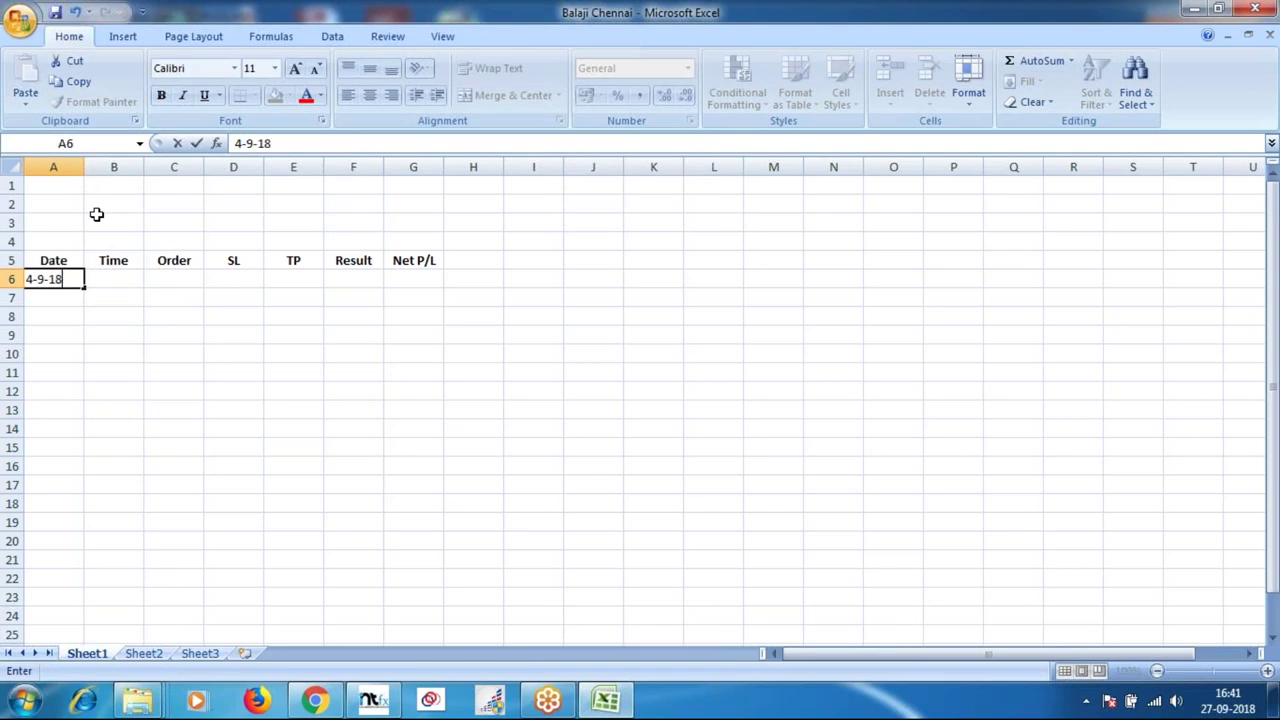
key(Tab)
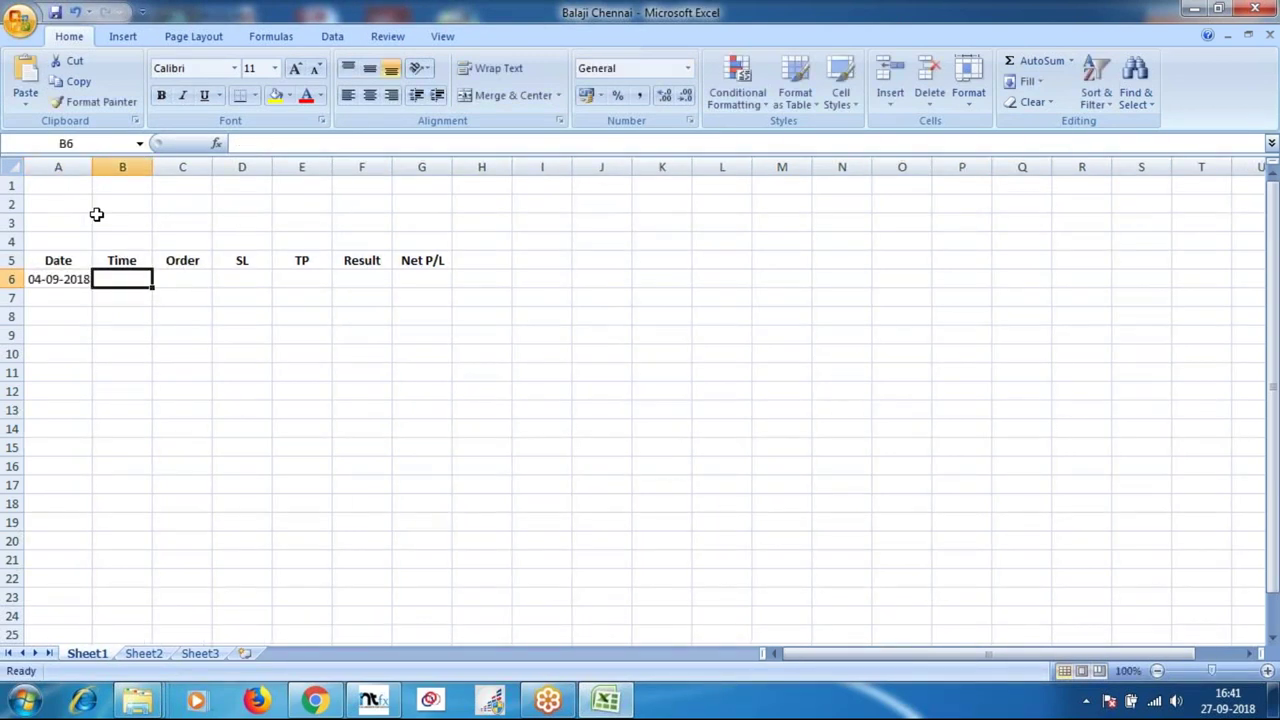
text(19)
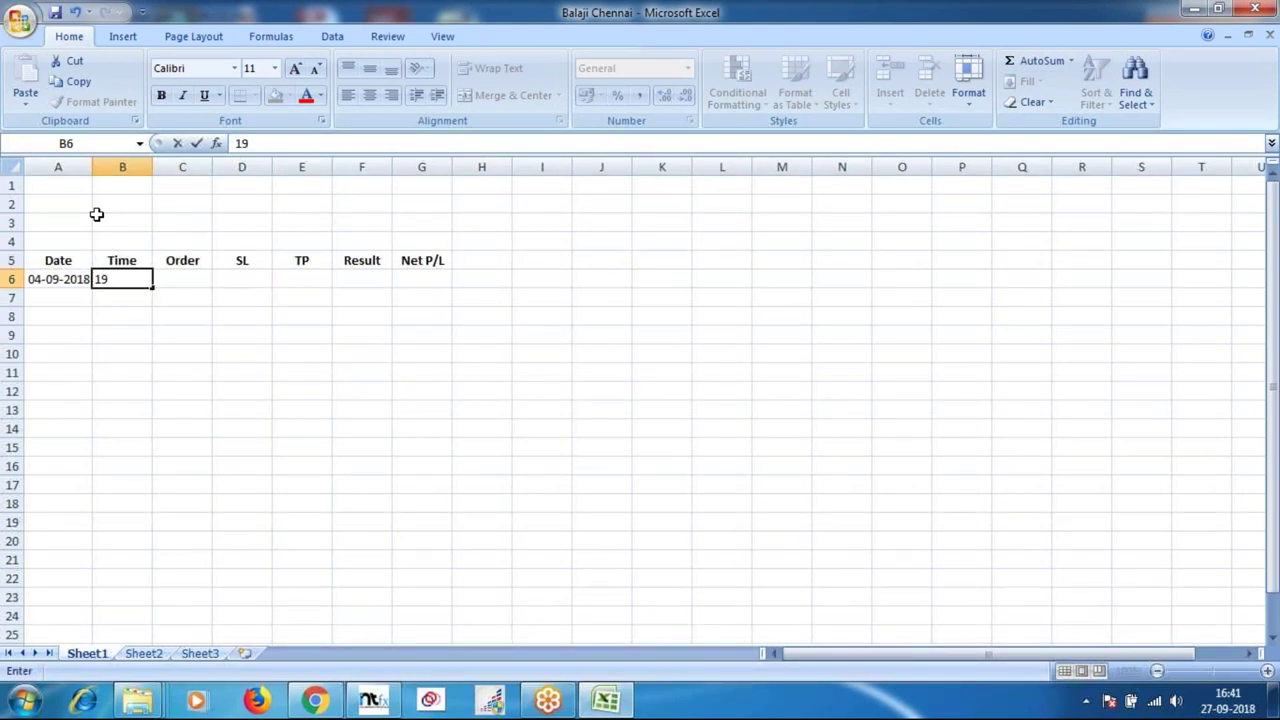
key(Tab)
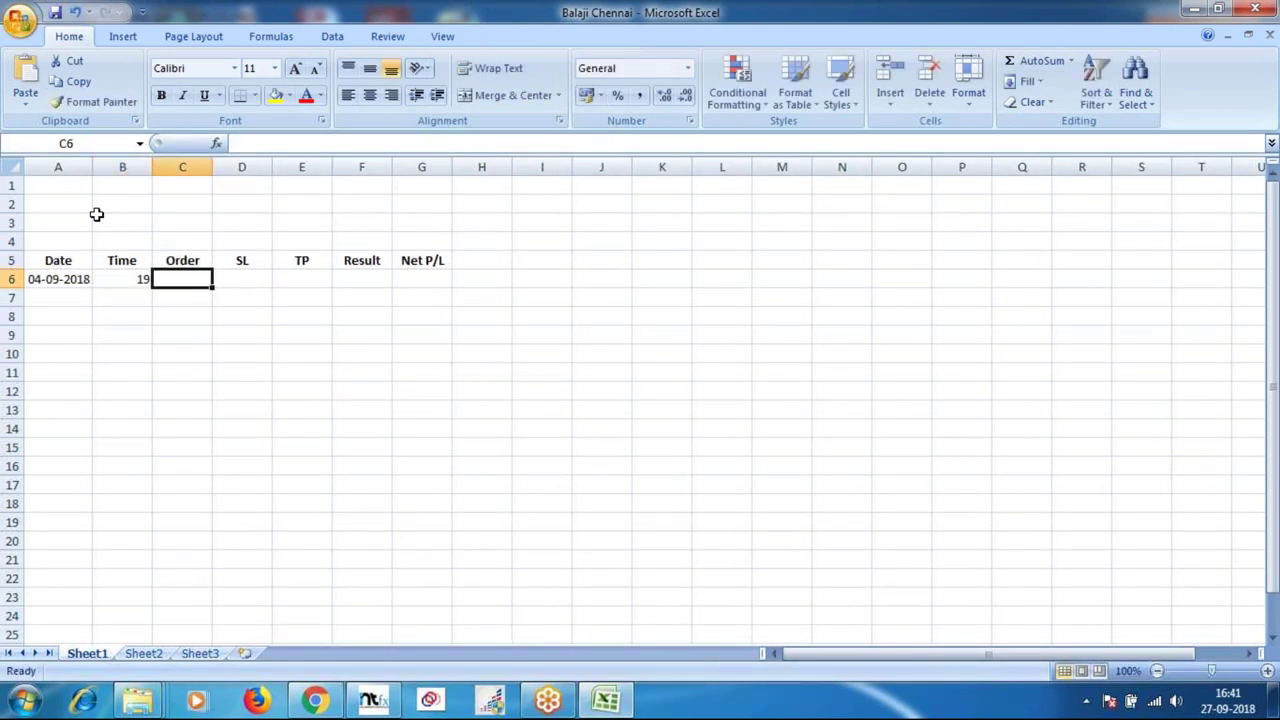
Fill in the rest of the row 6 trade with order Buy, SL 36, TP 54 and result 54.
text(Buy)
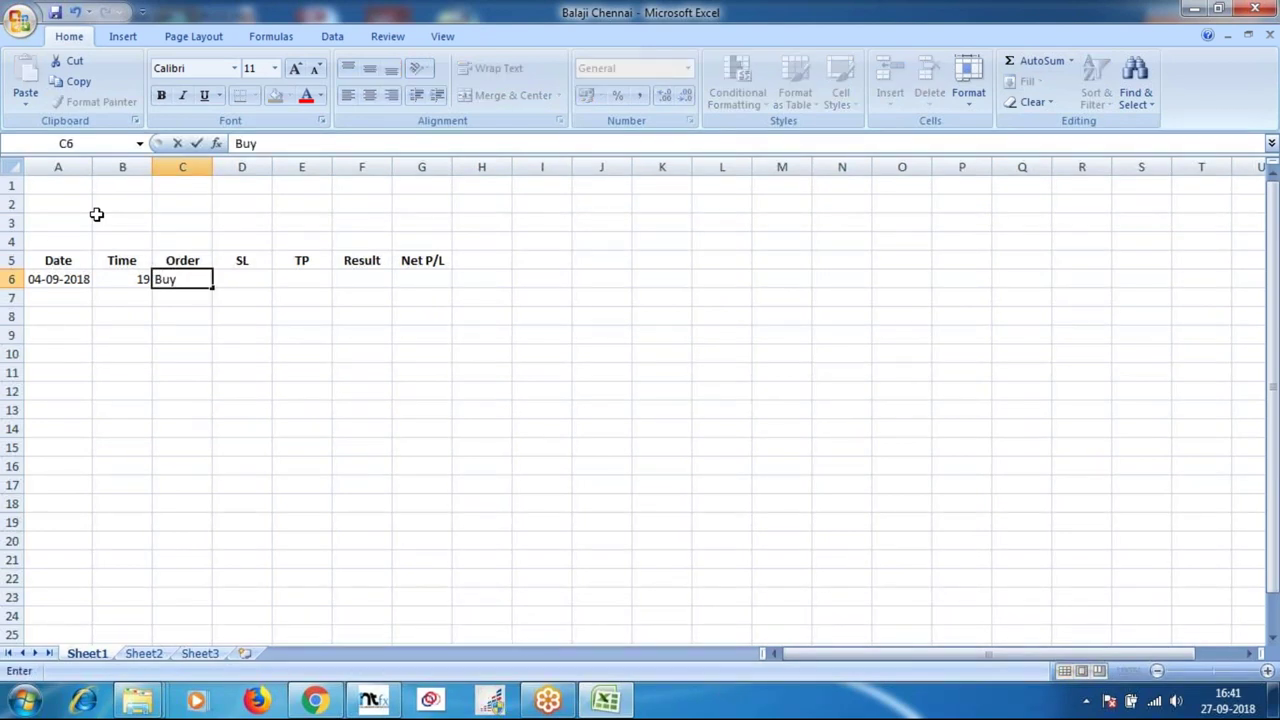
key(Tab)
text(35)
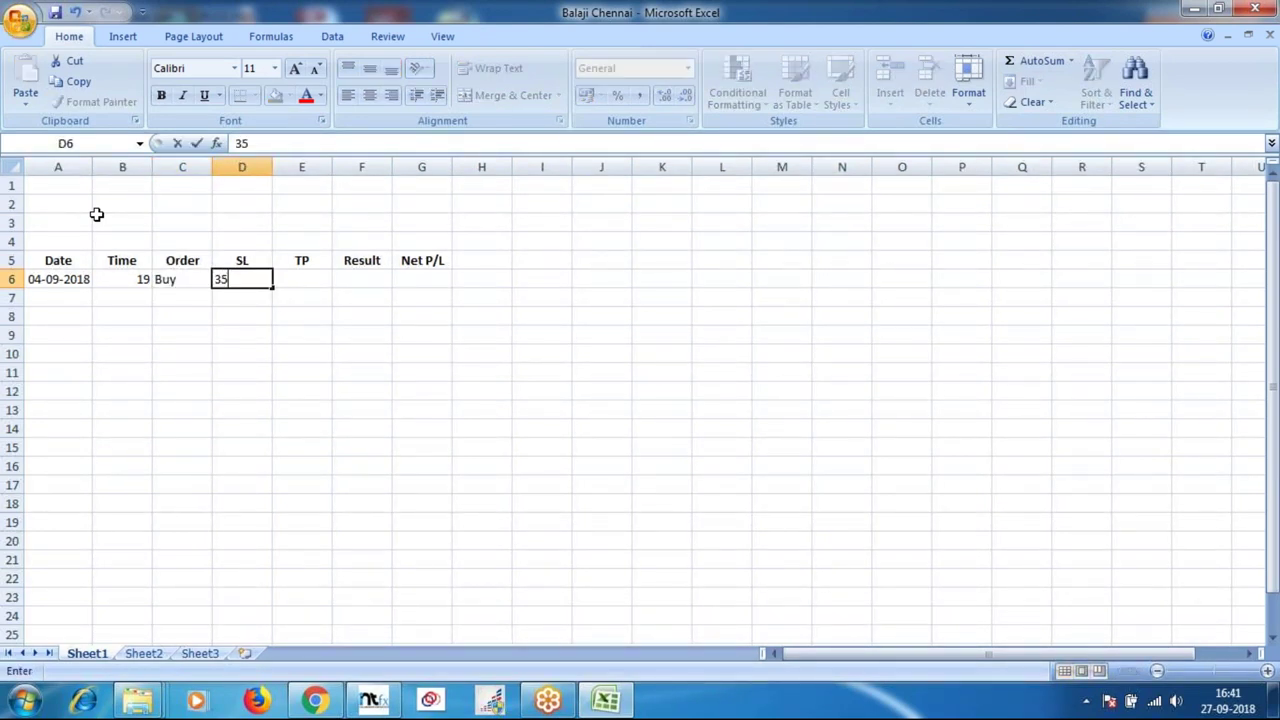
key(Tab)
text(54)
key(Tab)
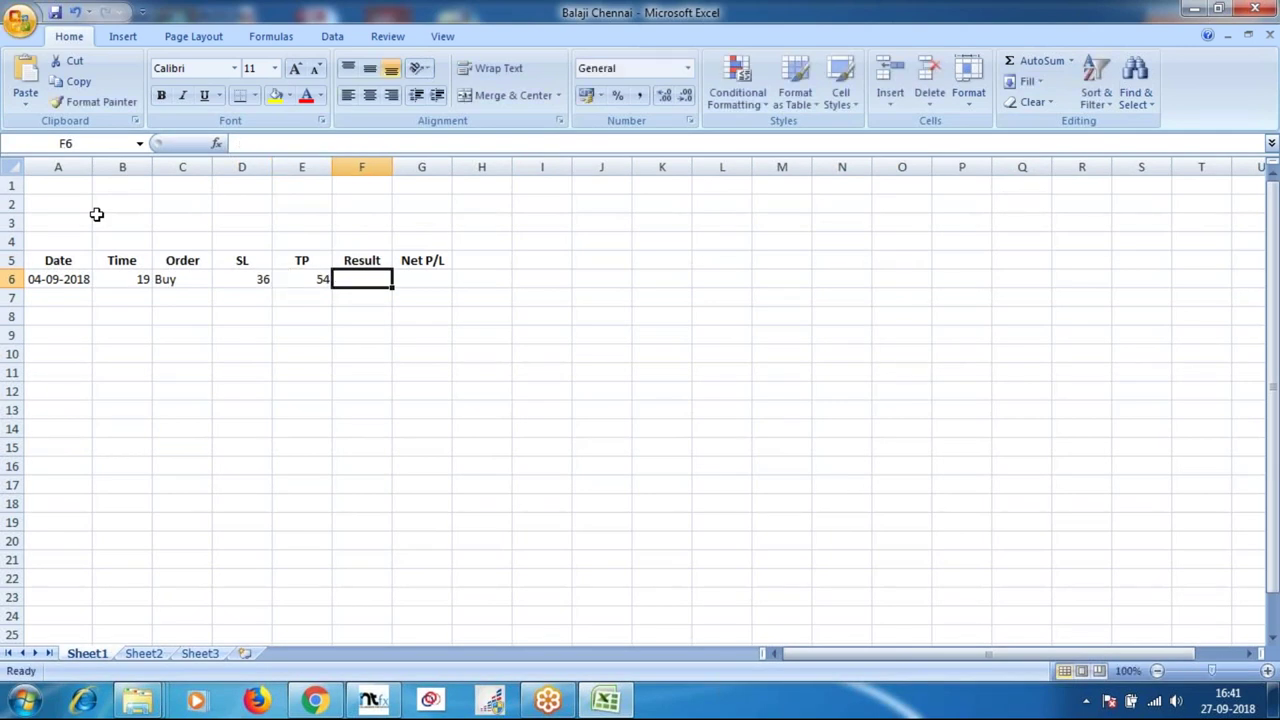
text(54)
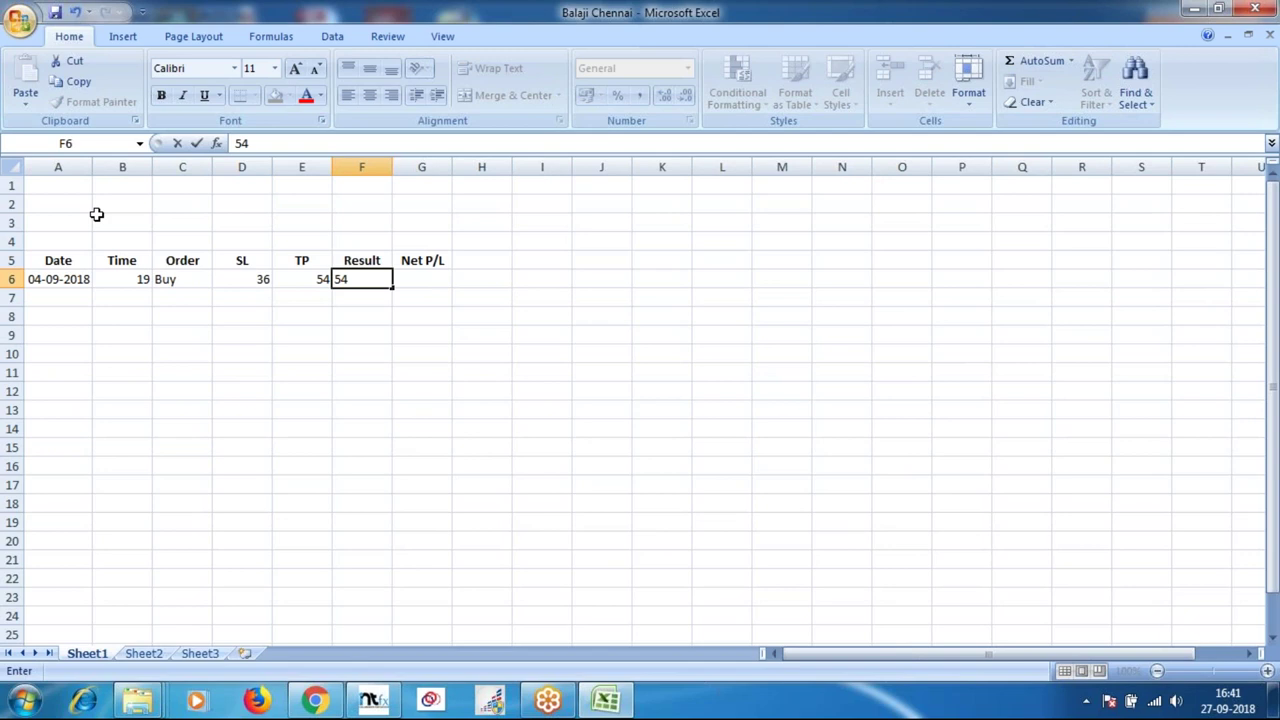
key(Tab)
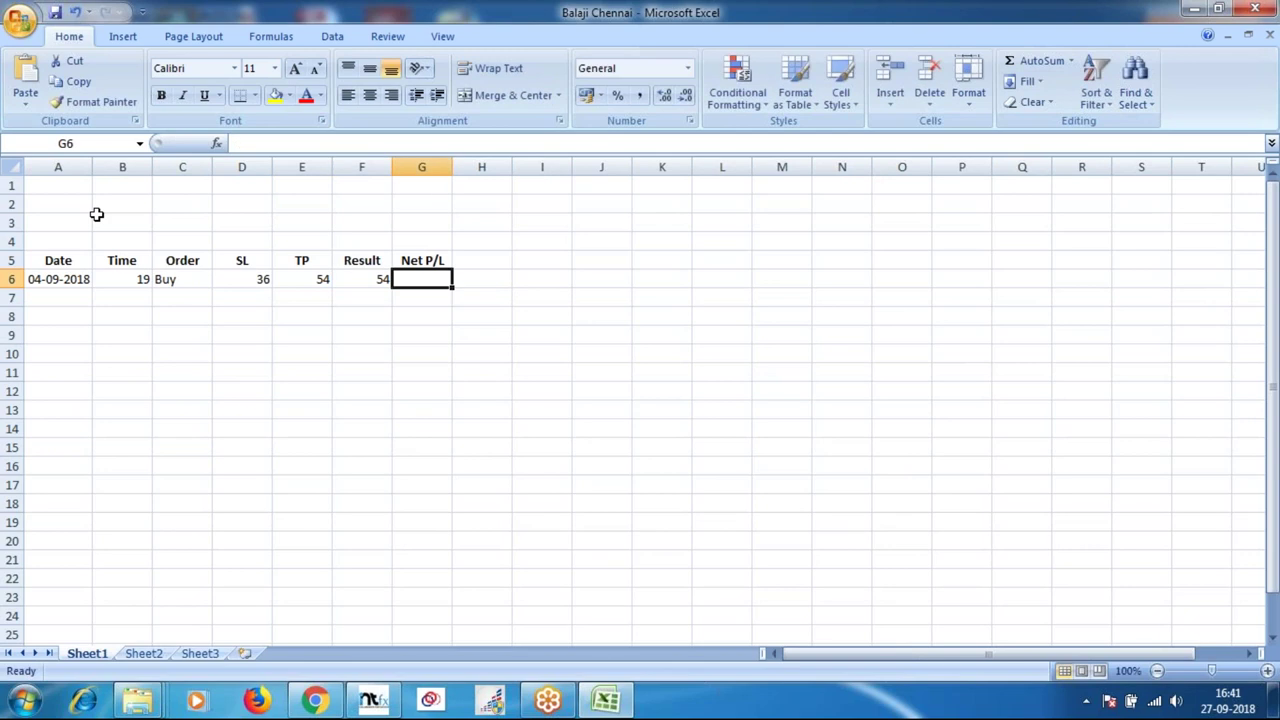
Review the SL, TP and Result of the first trade, enter 54 as its Net P/L and select cell A7.
click(262, 282)
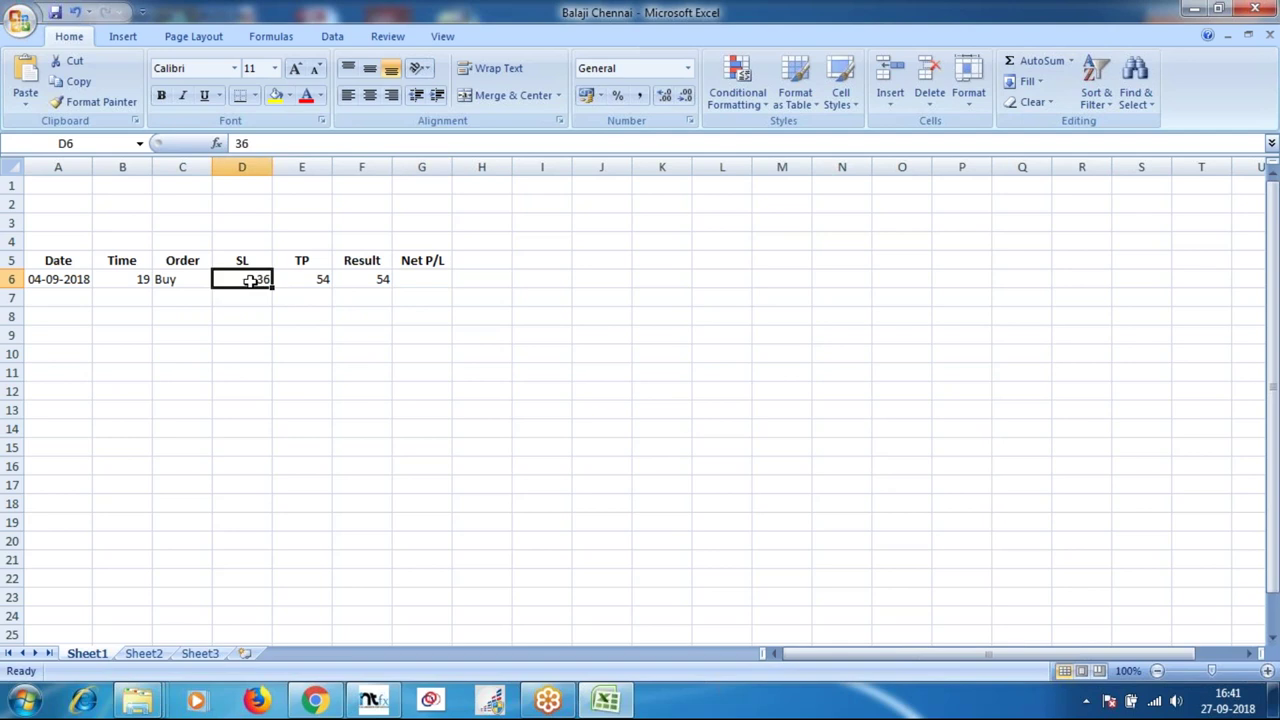
click(313, 285)
click(366, 281)
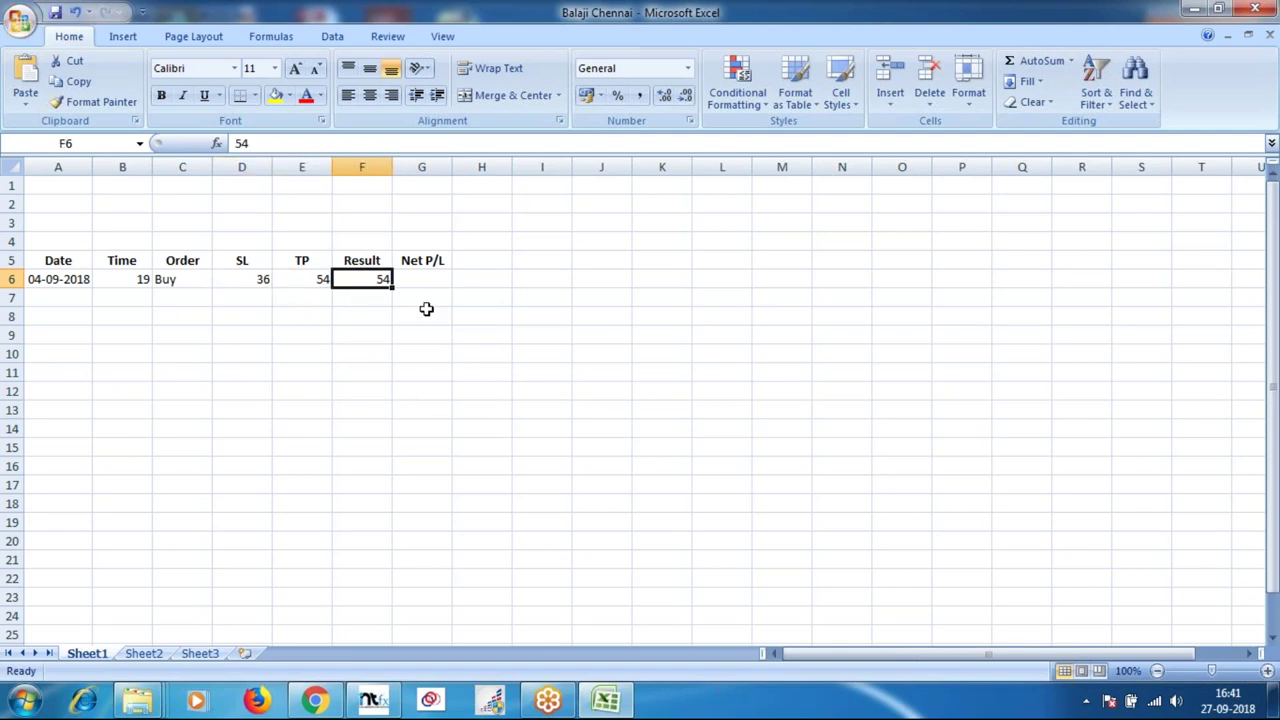
click(421, 280)
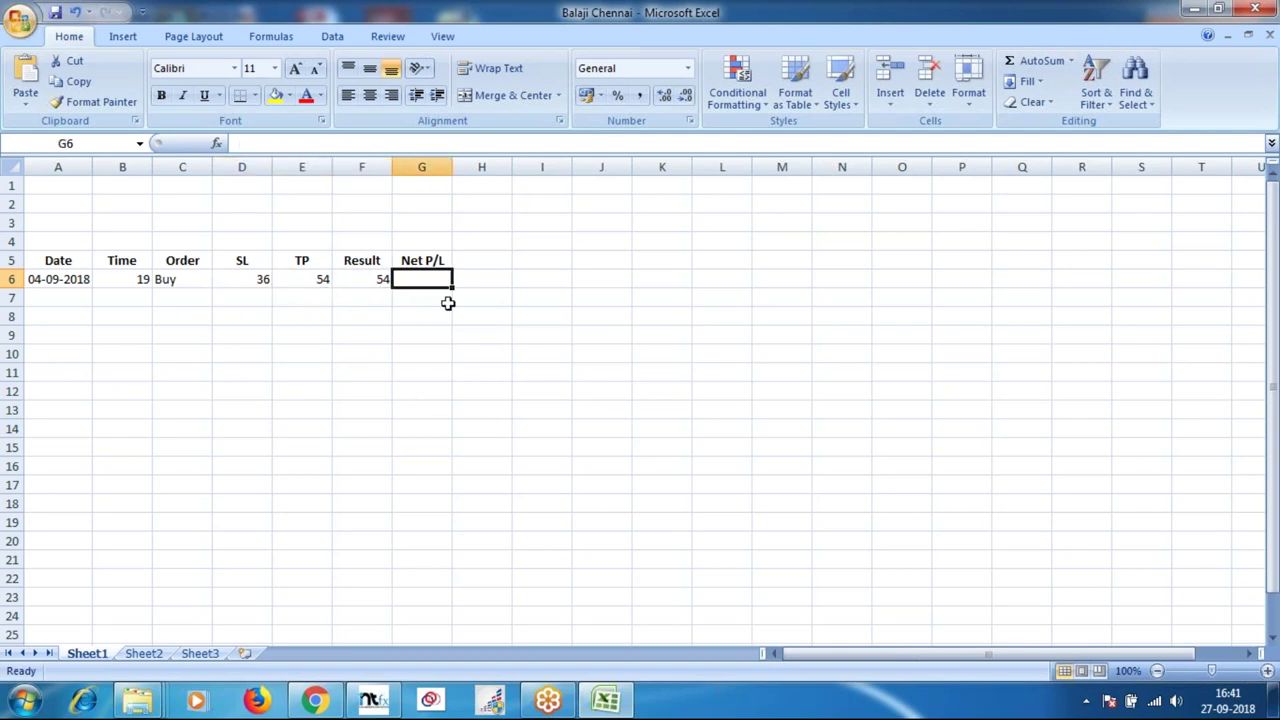
text(54)
key(Return)
key(Left)
key(Left)
key(Left)
key(Left)
key(Left)
key(Left)
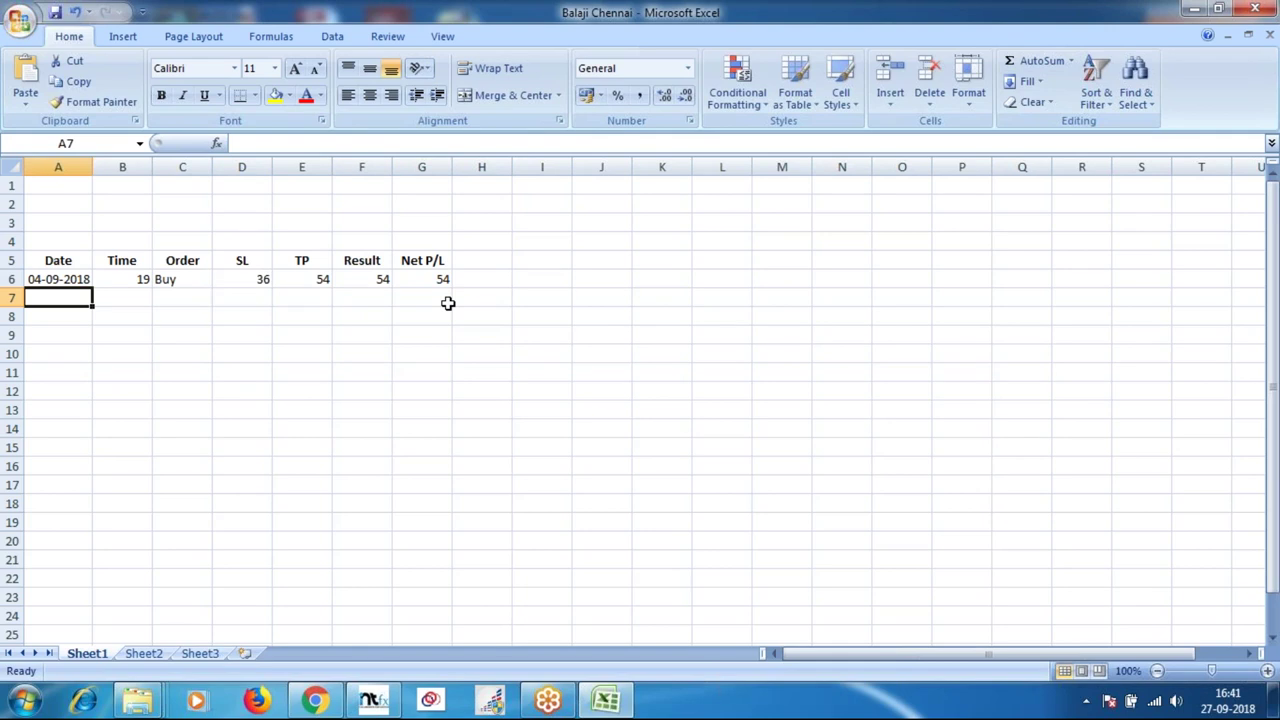
Switch to the MetaTrader EURUSD H1 chart and move the horizontal line to the opening price of the 2018.09.14 12:00 candle.
click(374, 704)
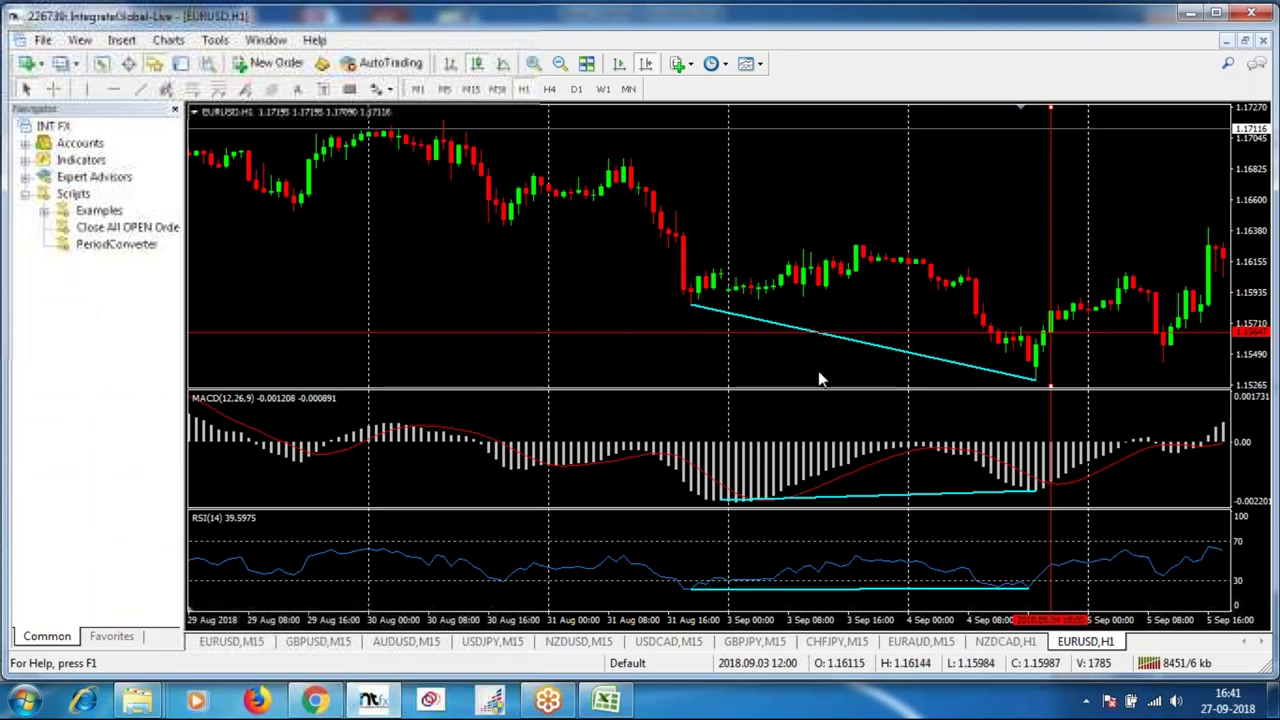
drag(814, 360, 785, 367)
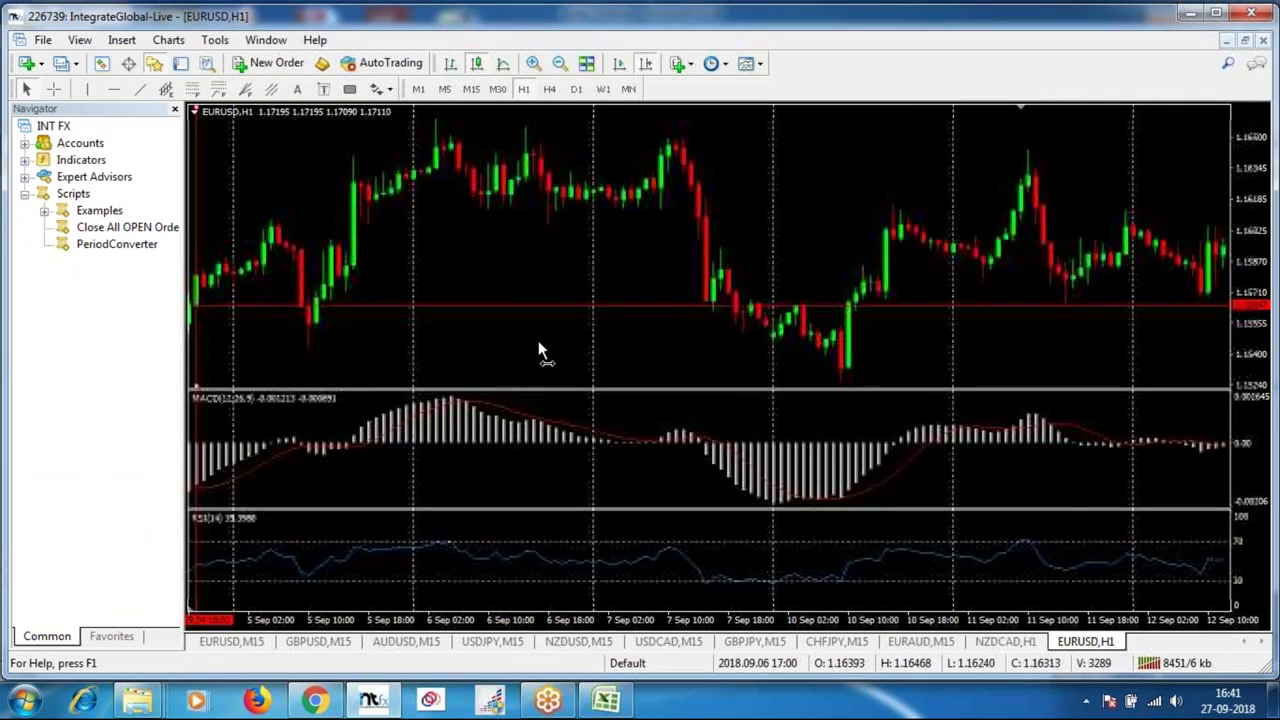
drag(538, 340, 875, 383)
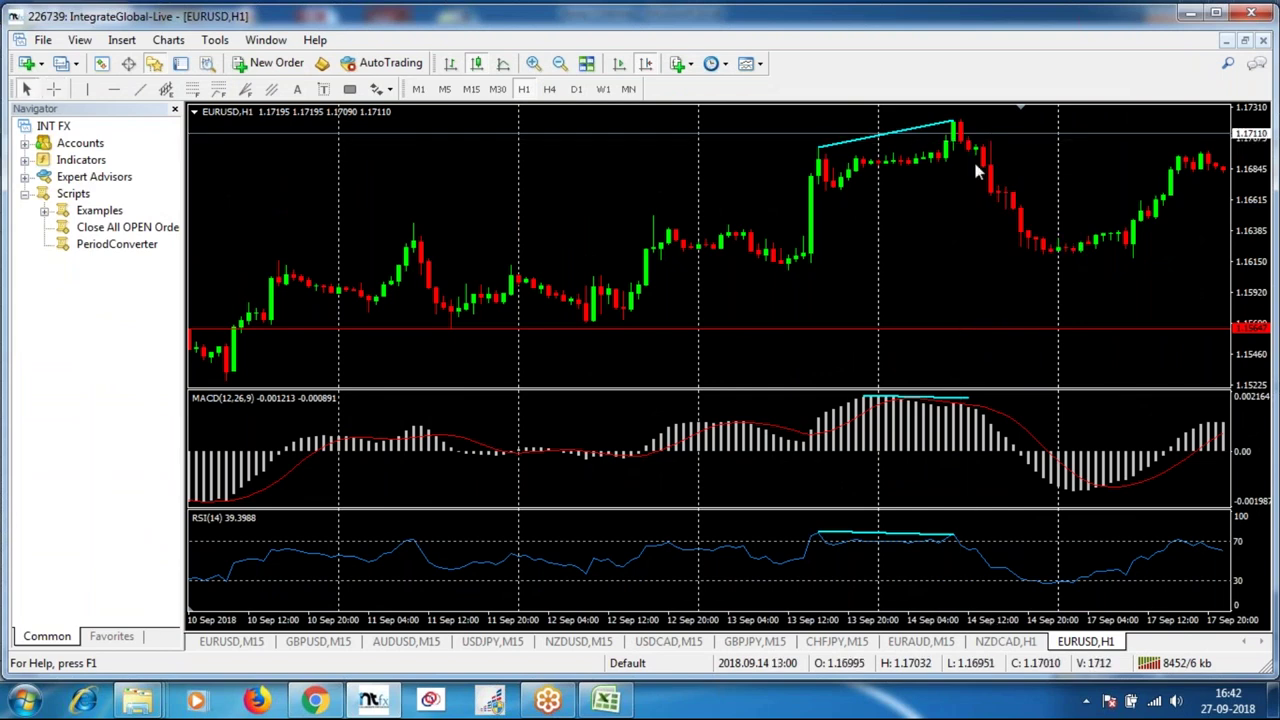
middle_click(955, 140)
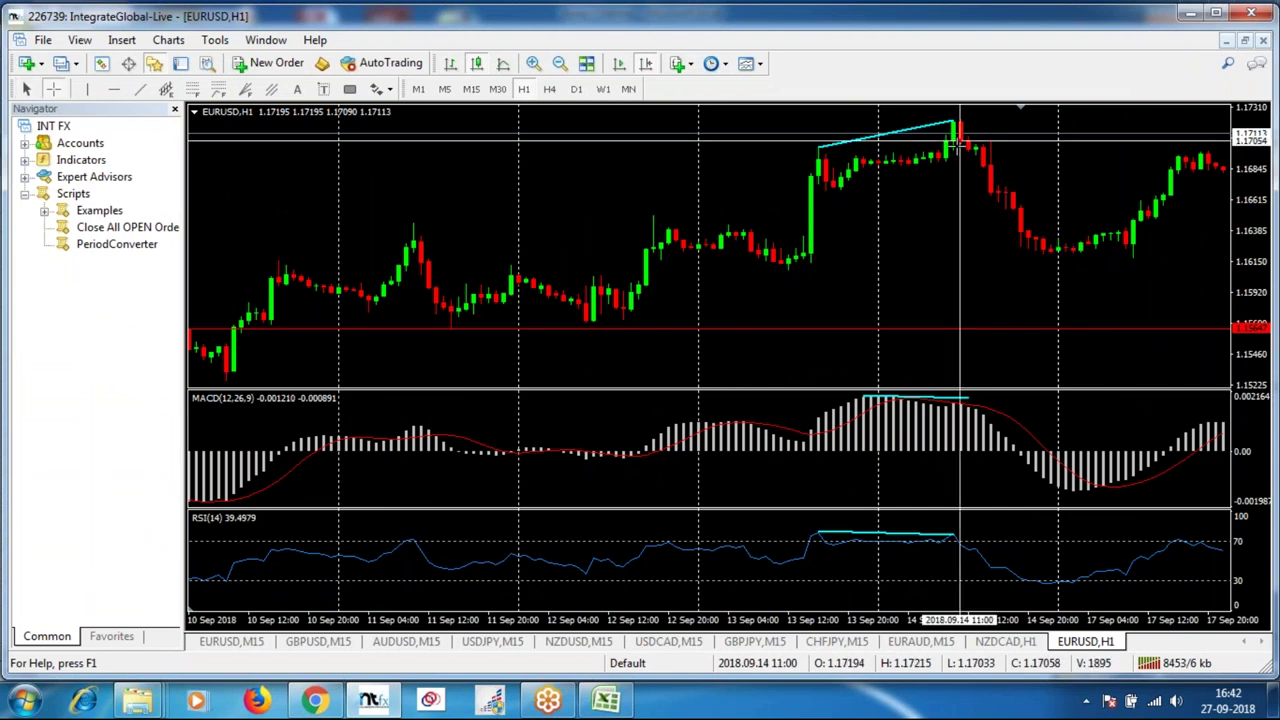
middle_click(958, 145)
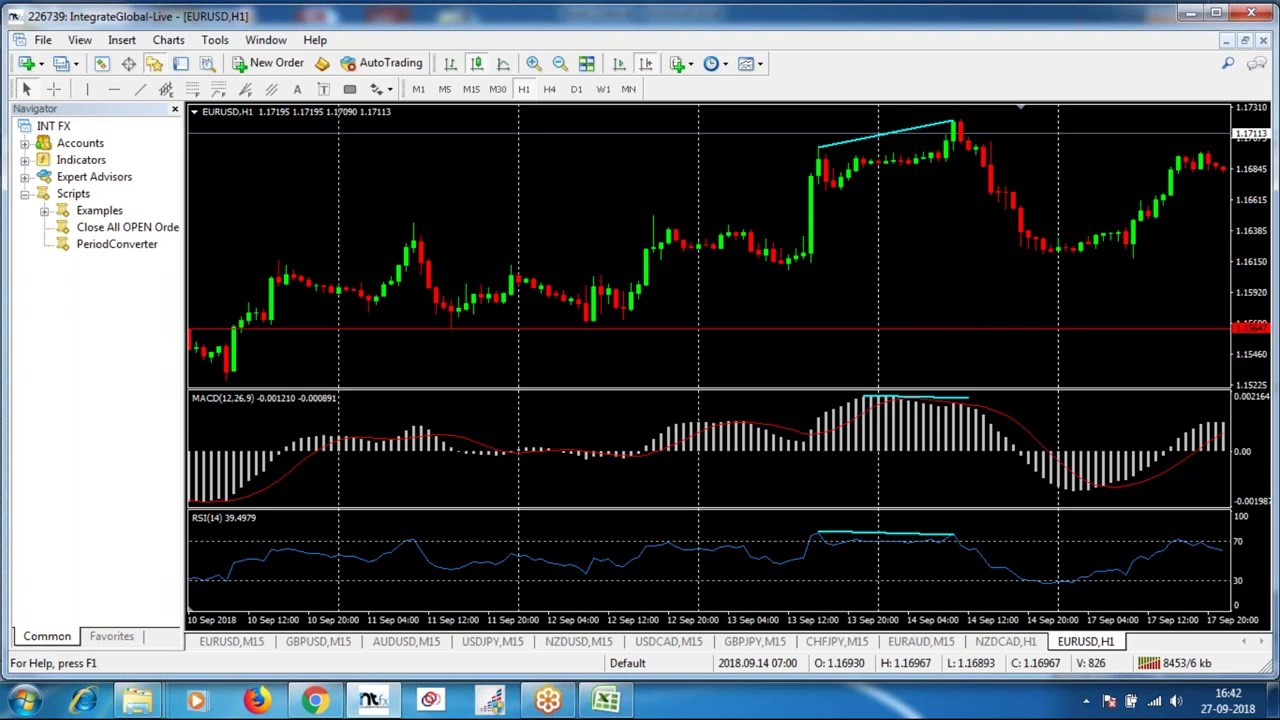
drag(940, 328, 978, 147)
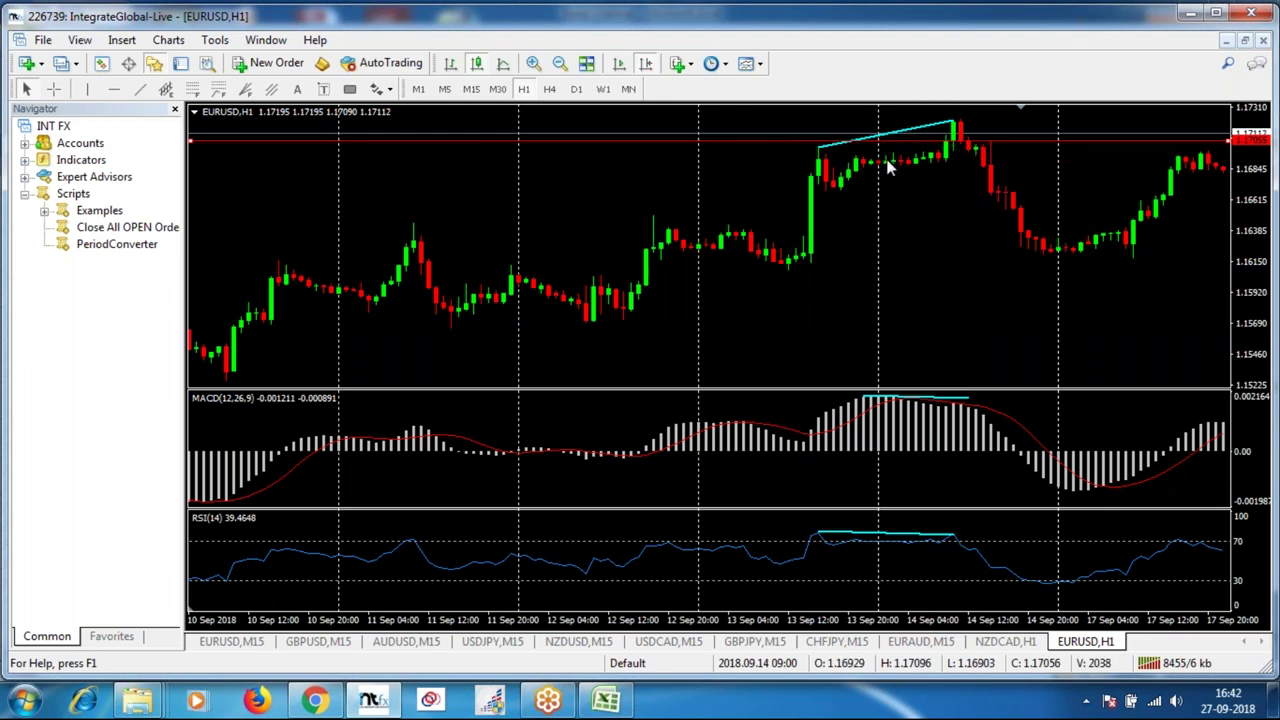
Place a vertical line on the 2018.09.14 12:00 candle after the divergence high.
click(113, 89)
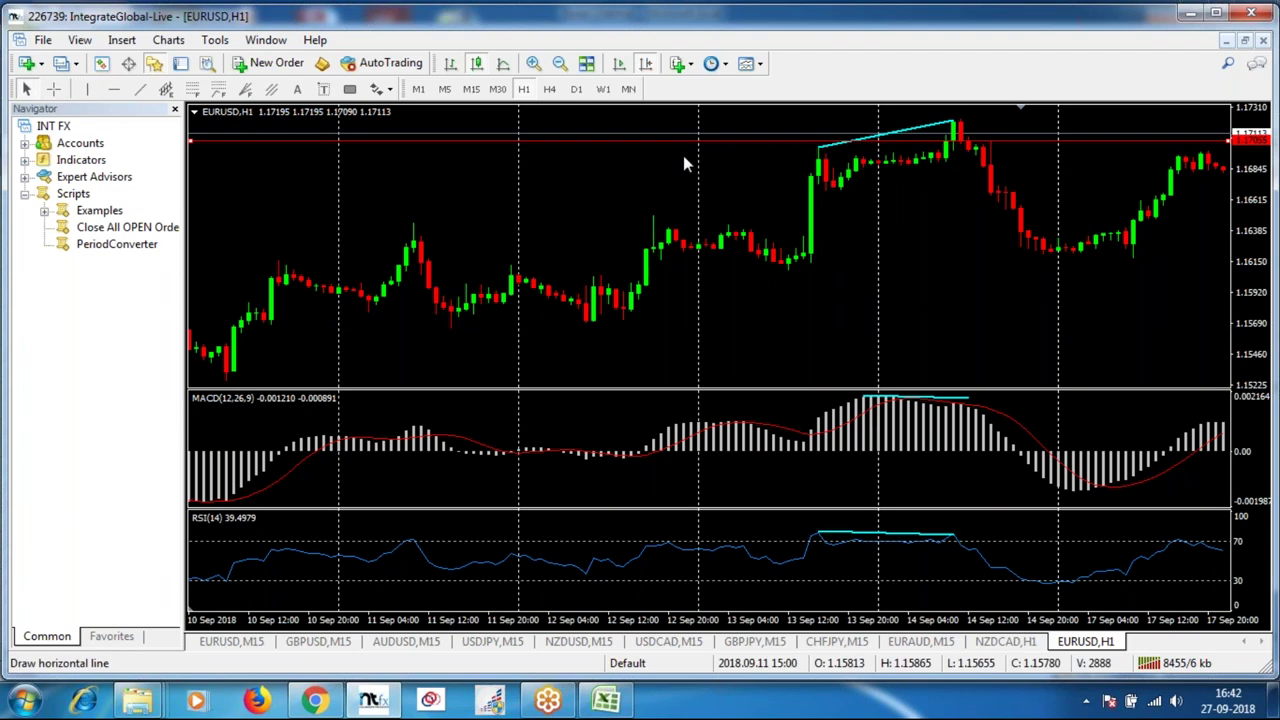
click(87, 89)
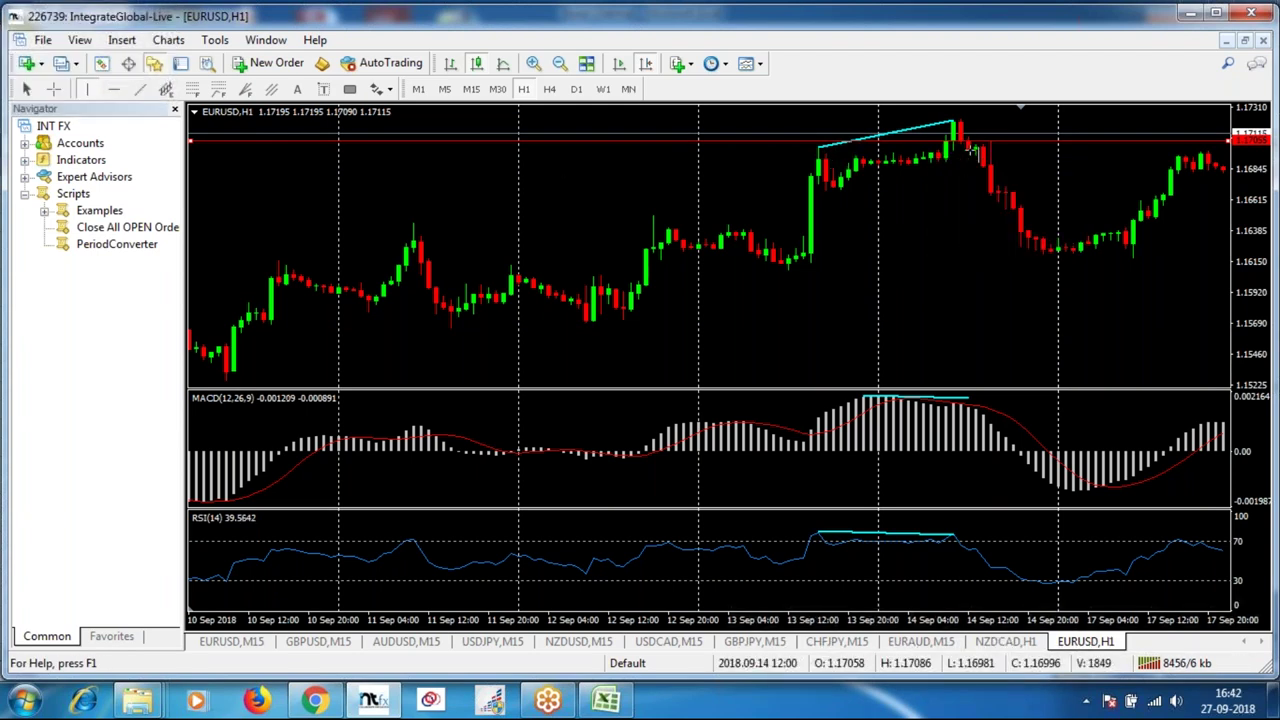
click(967, 207)
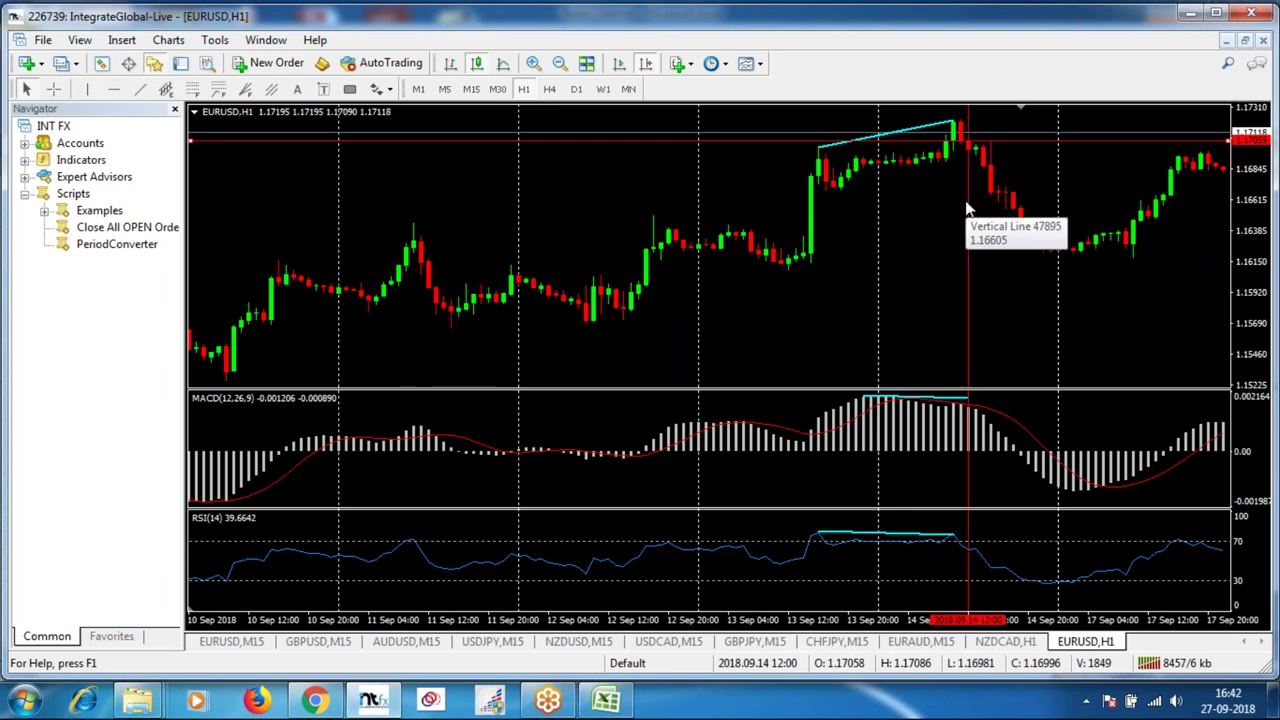
Measure from the horizontal entry line up to the recent swing high for the stop loss and down to the target.
middle_click(966, 202)
scroll(966, 202, down, 3)
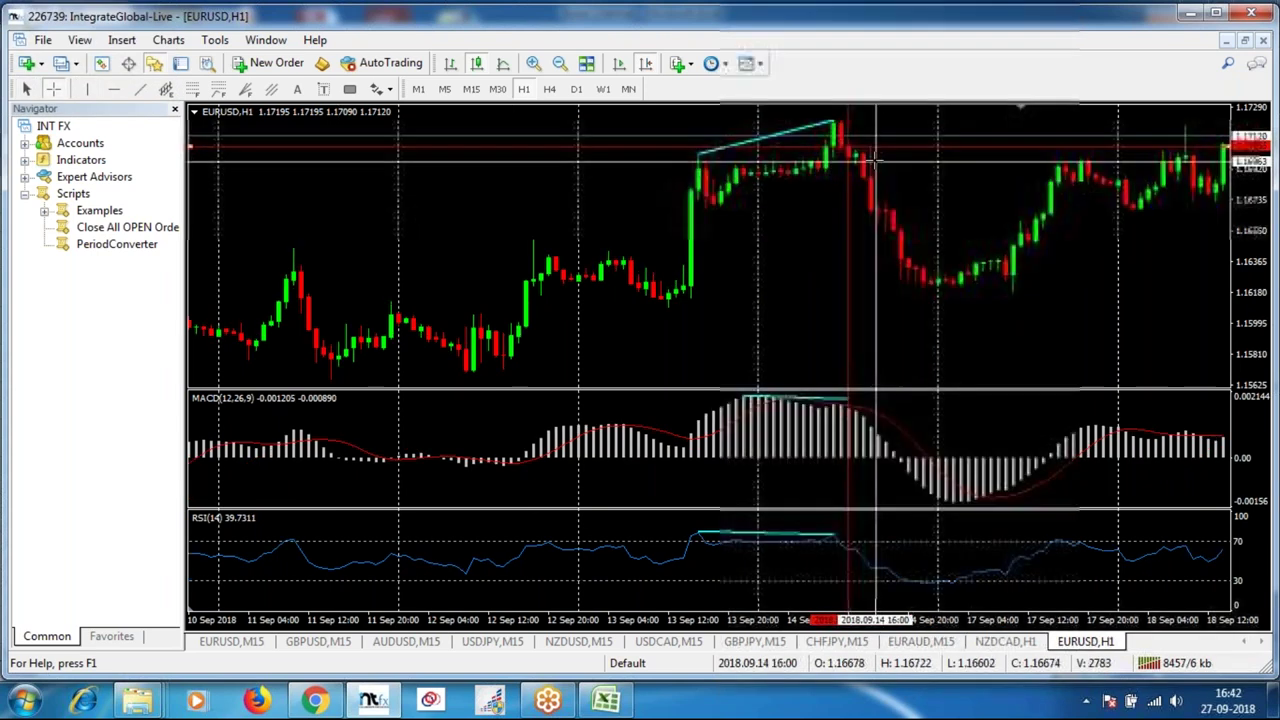
drag(862, 148, 852, 120)
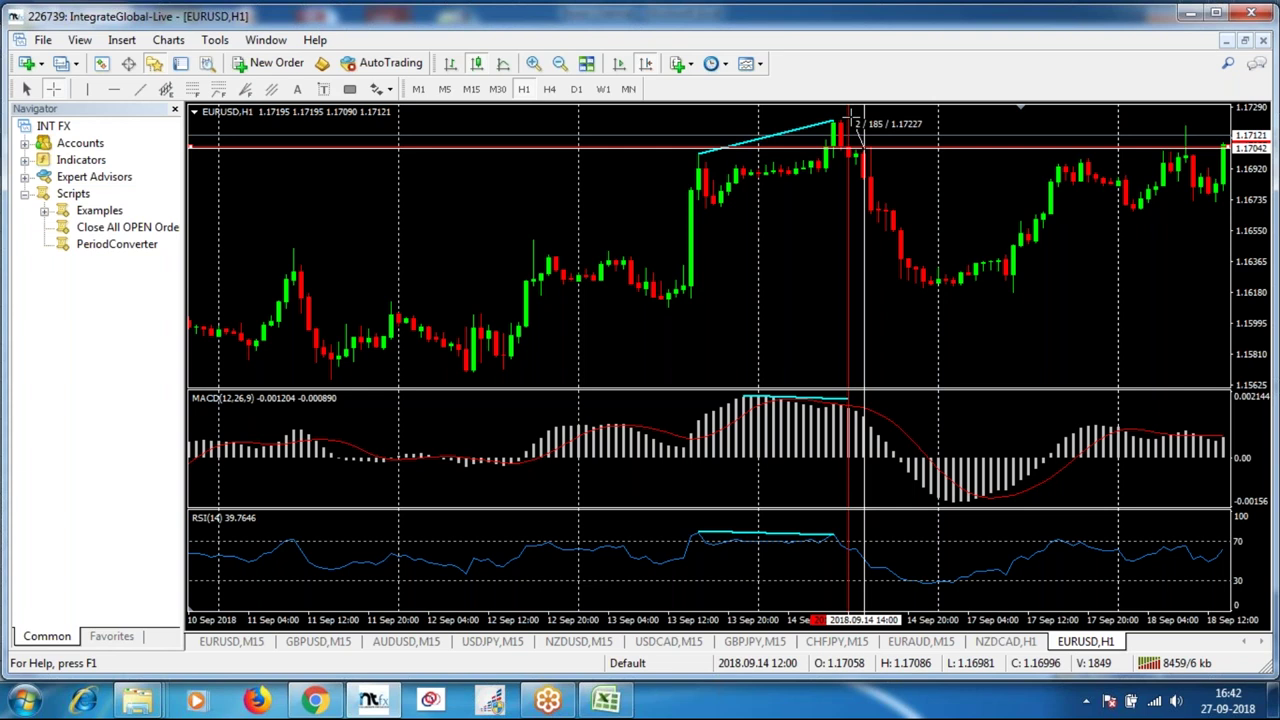
drag(852, 120, 880, 210)
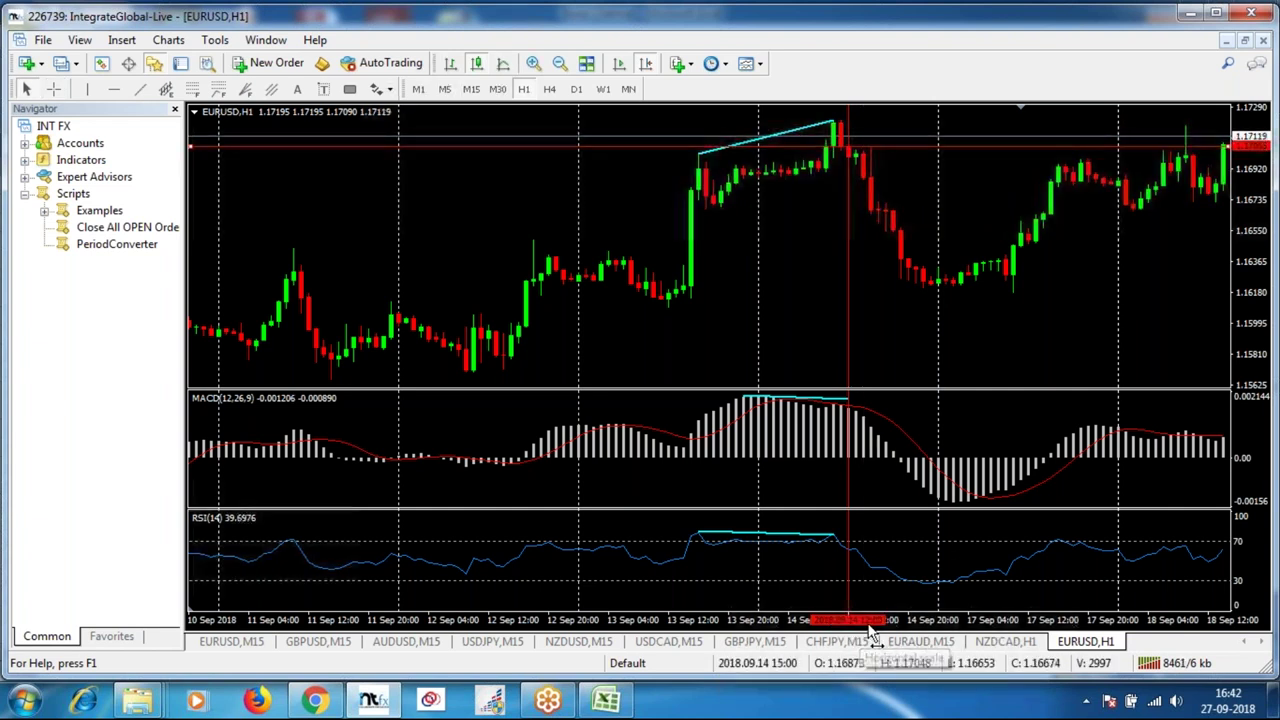
Switch to the Excel trade log and enter date 14-09-2018 and time 12 in row 7, checking the time on the chart.
click(612, 702)
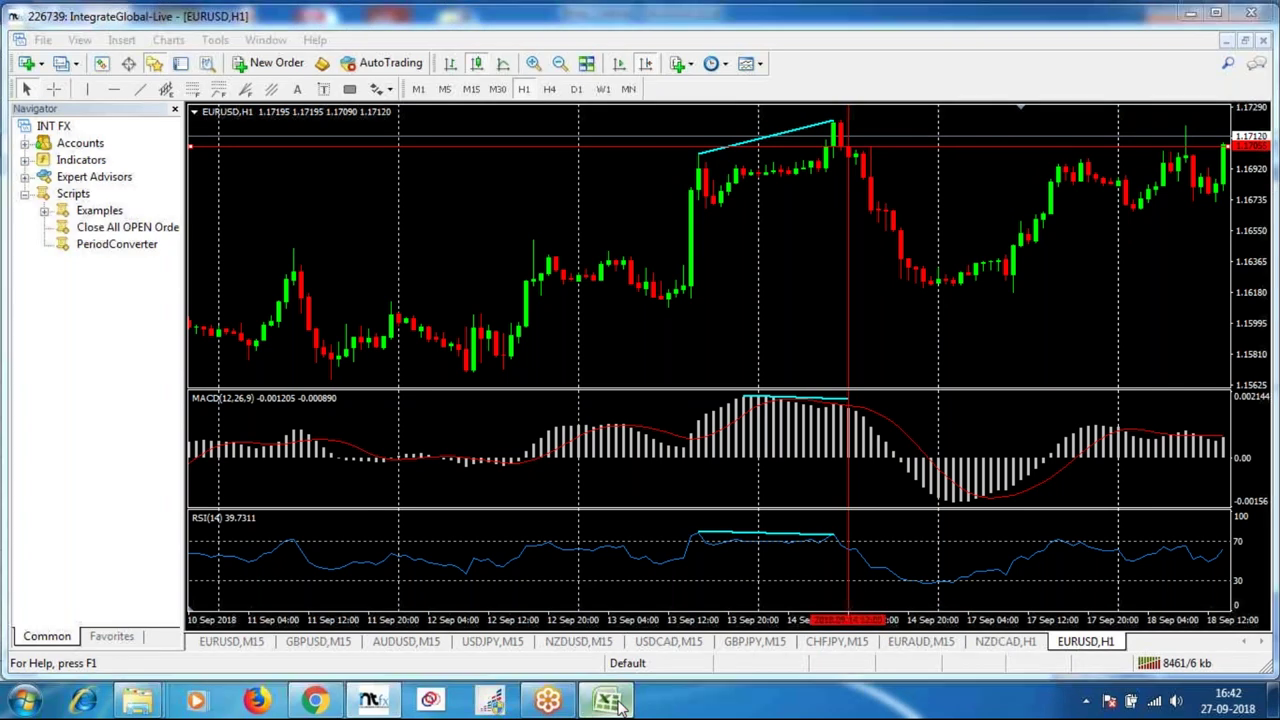
text(14)
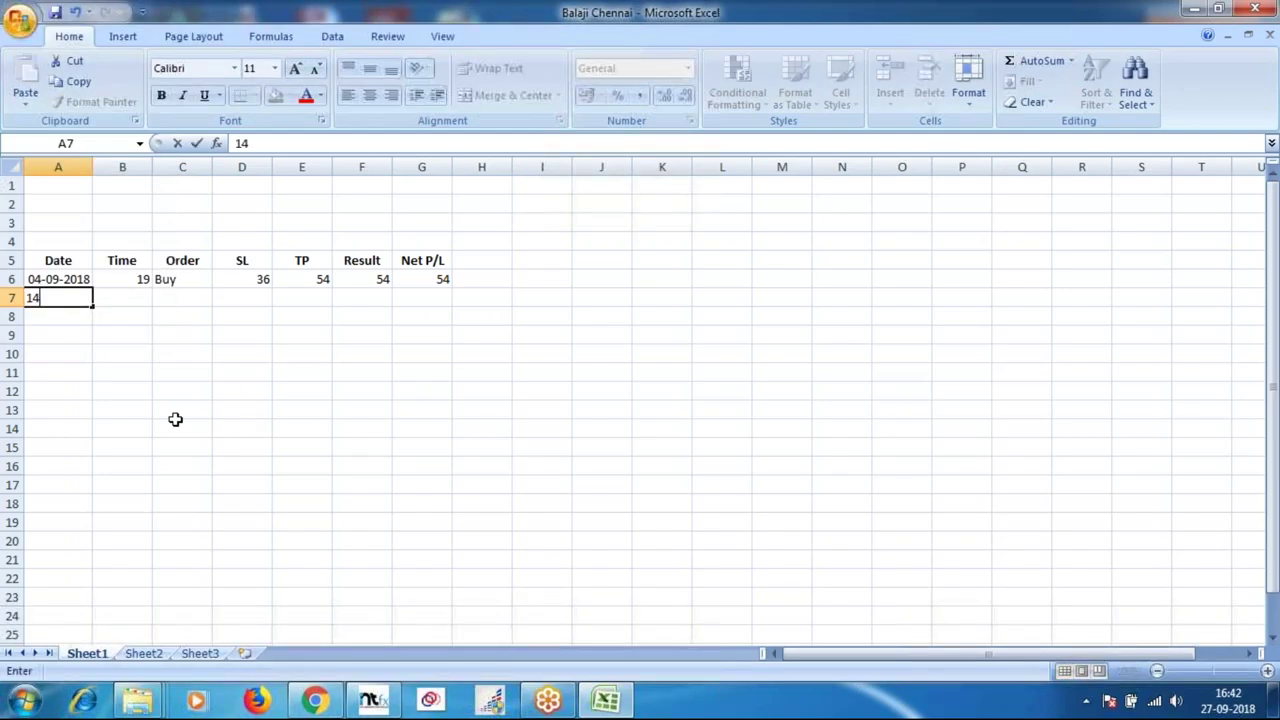
text(-09-2018)
key(Tab)
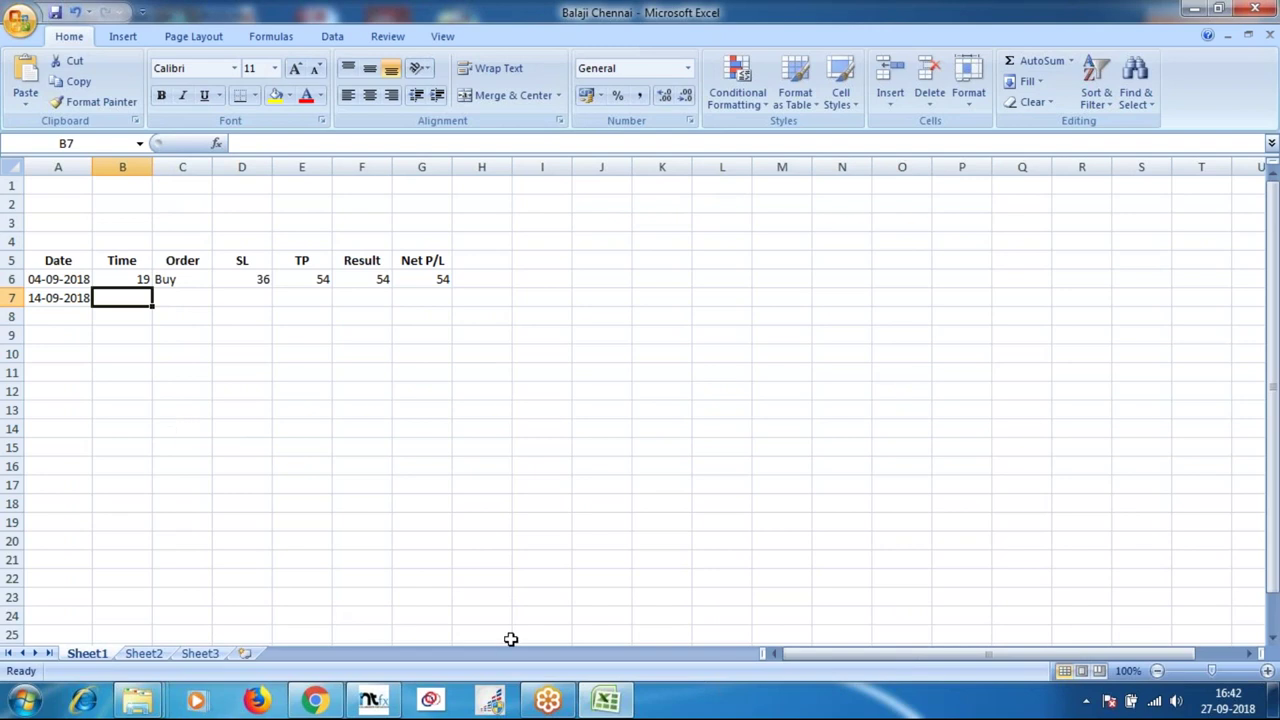
click(371, 703)
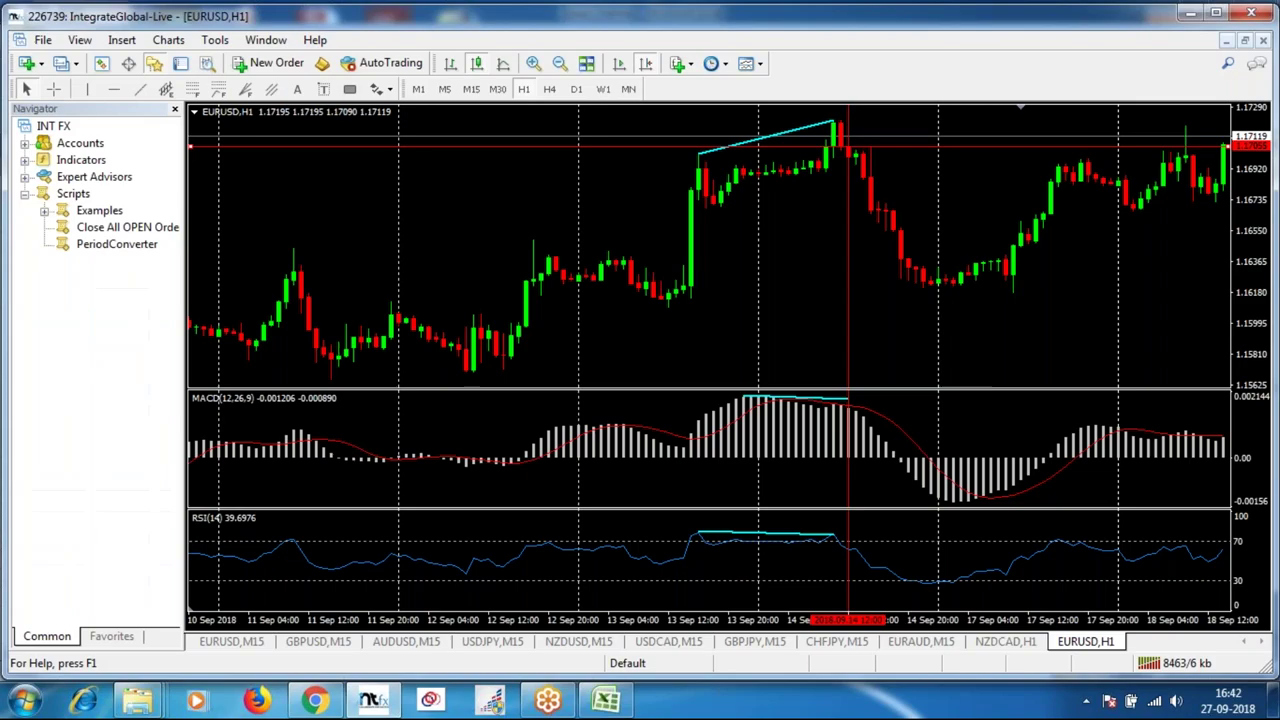
click(608, 700)
text(12)
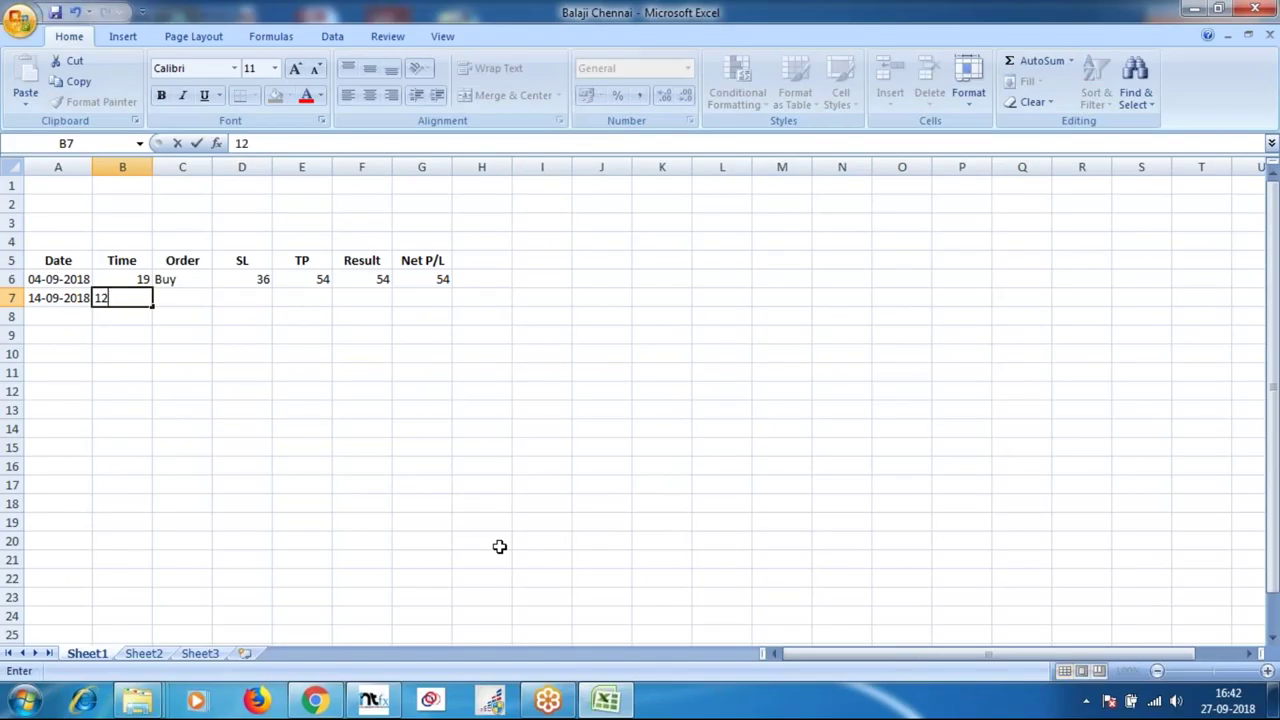
key(Tab)
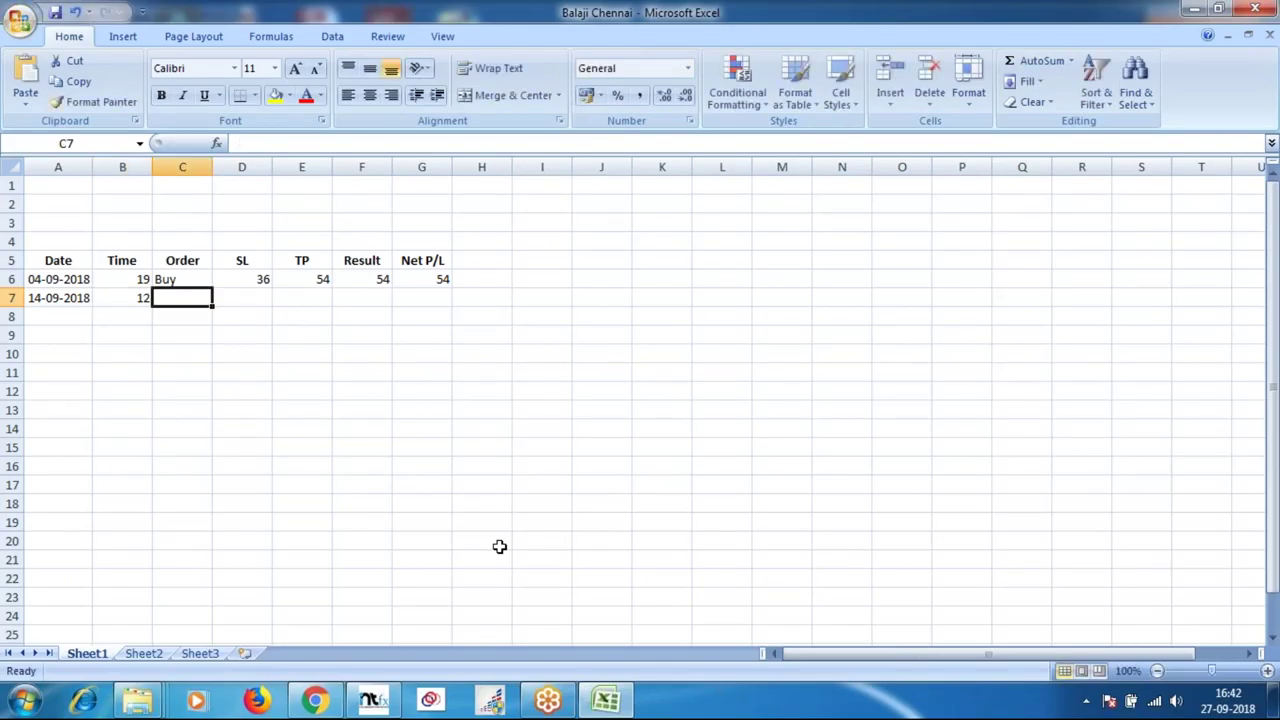
Re-examine the marked 2018.09.14 12:00 entry candle on the MetaTrader chart and return to cell C7 of the Excel log.
click(378, 700)
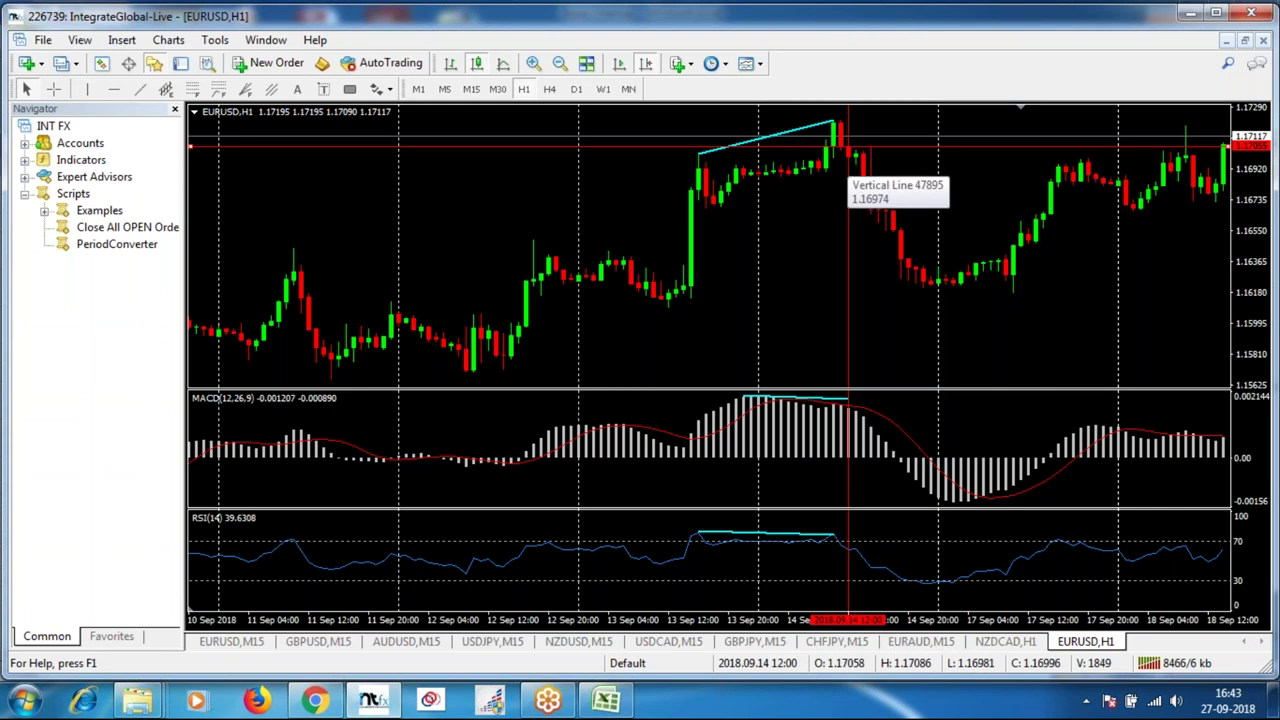
drag(848, 178, 849, 160)
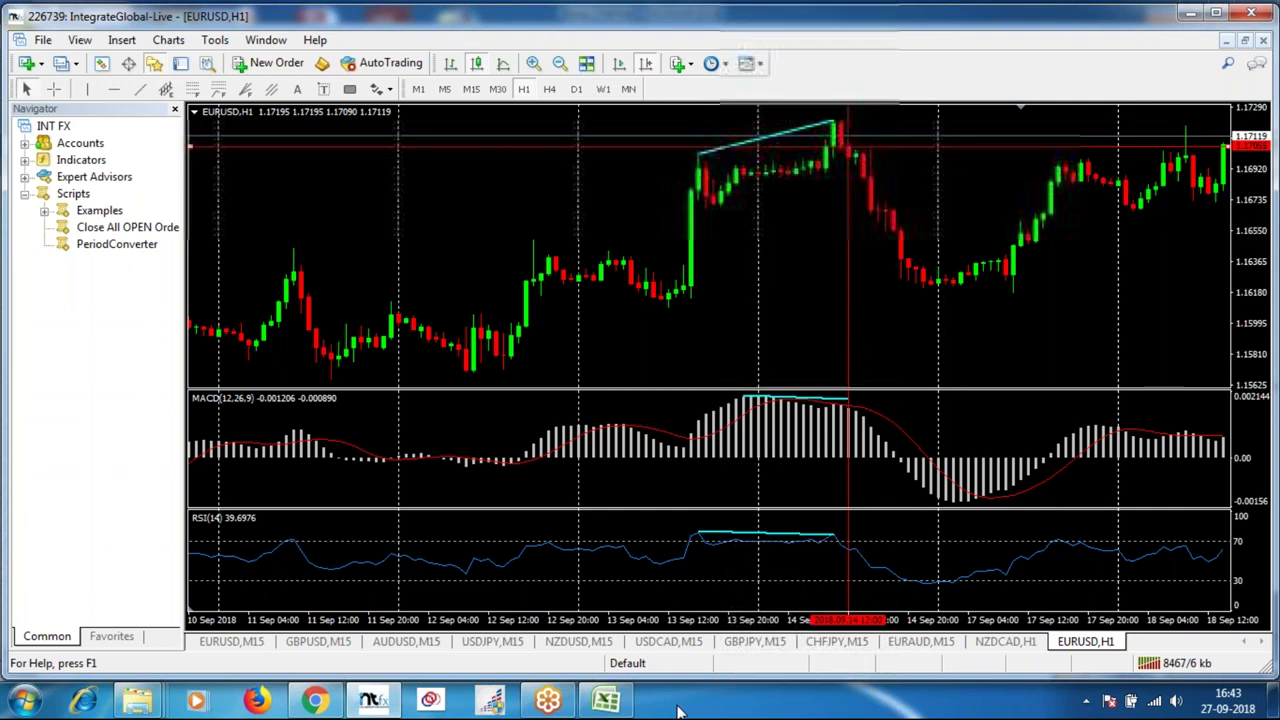
click(606, 700)
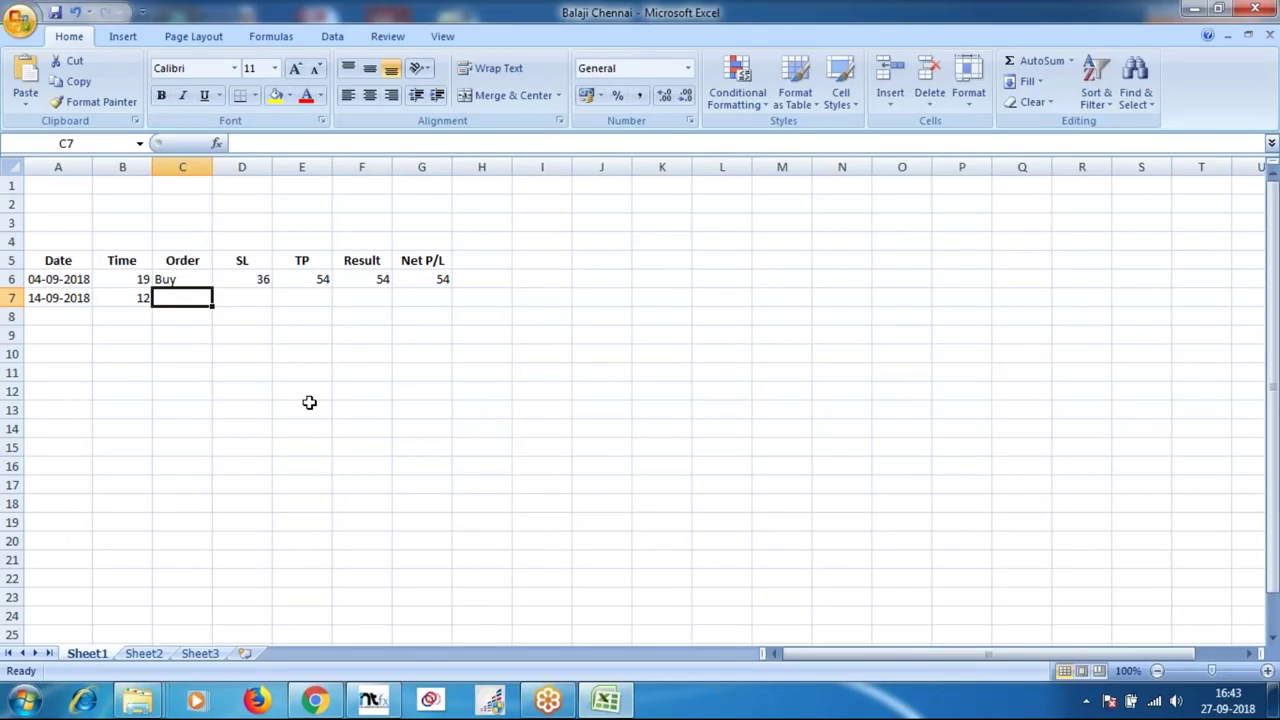
Complete the 14-09-2018 trade in row 7 with order Sell, SL 22, TP 33 and result 33.
text(Sell)
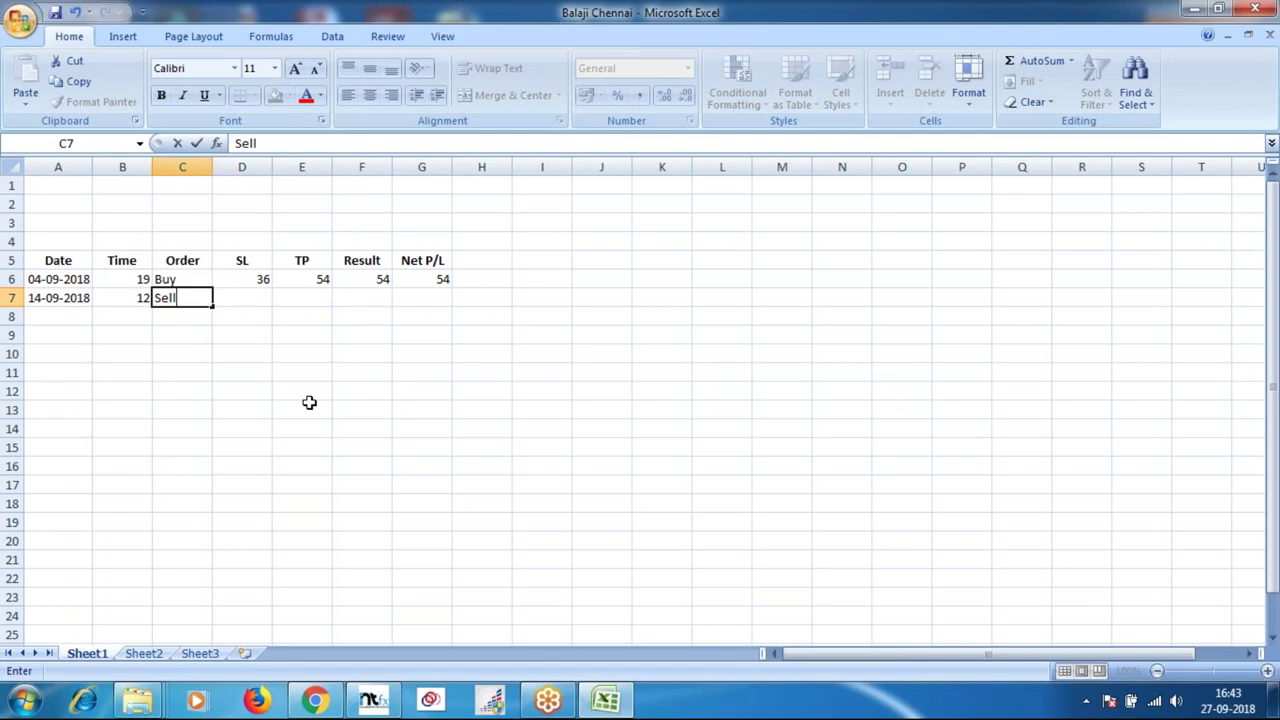
key(Tab)
text(22)
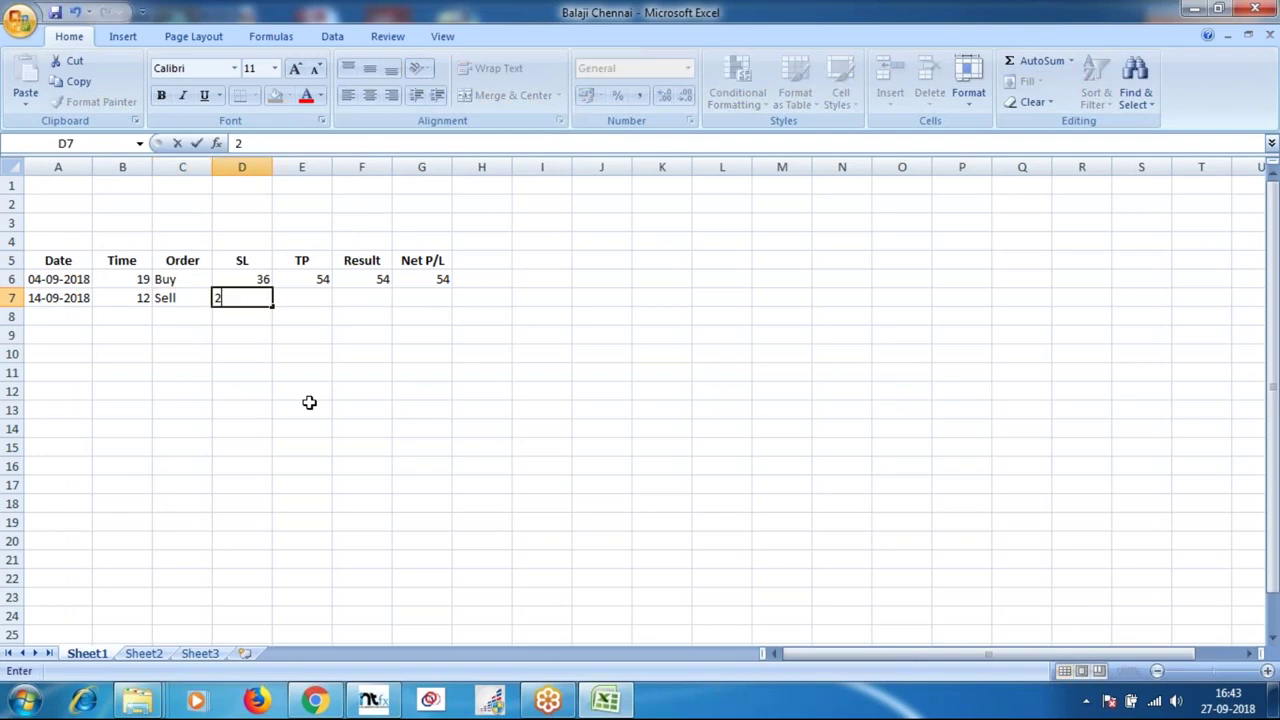
key(Tab)
text(33)
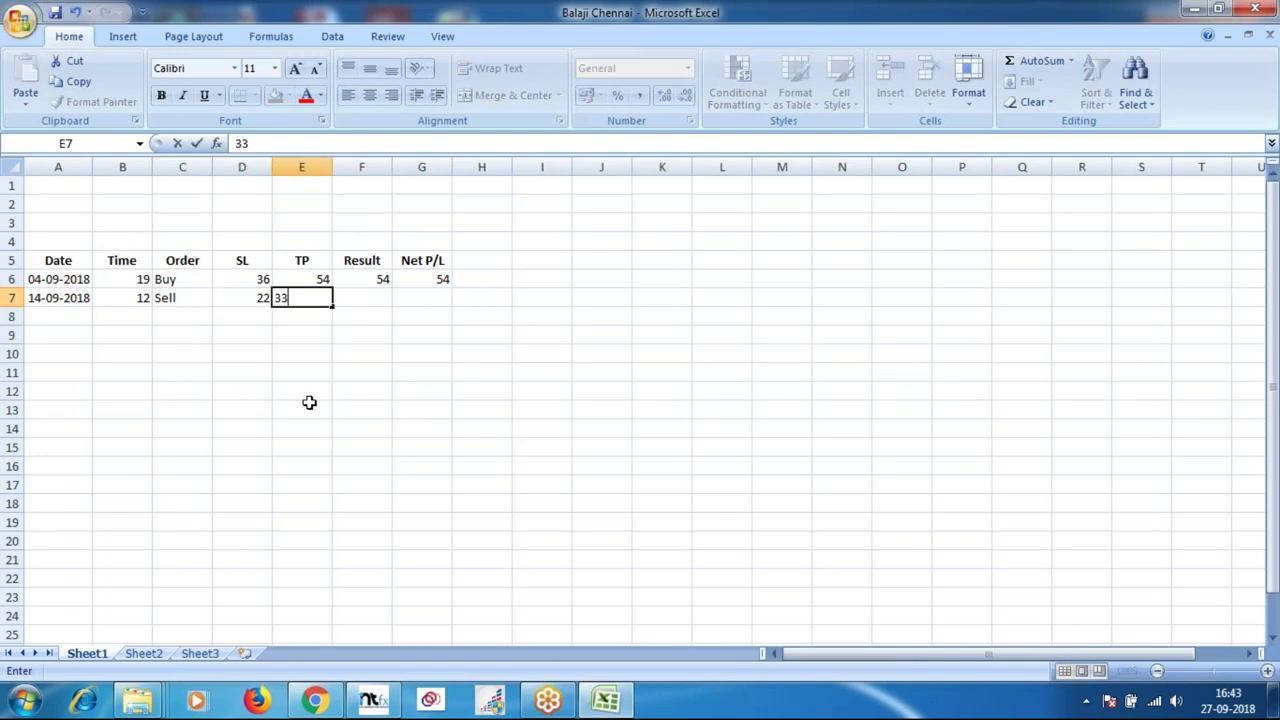
key(Tab)
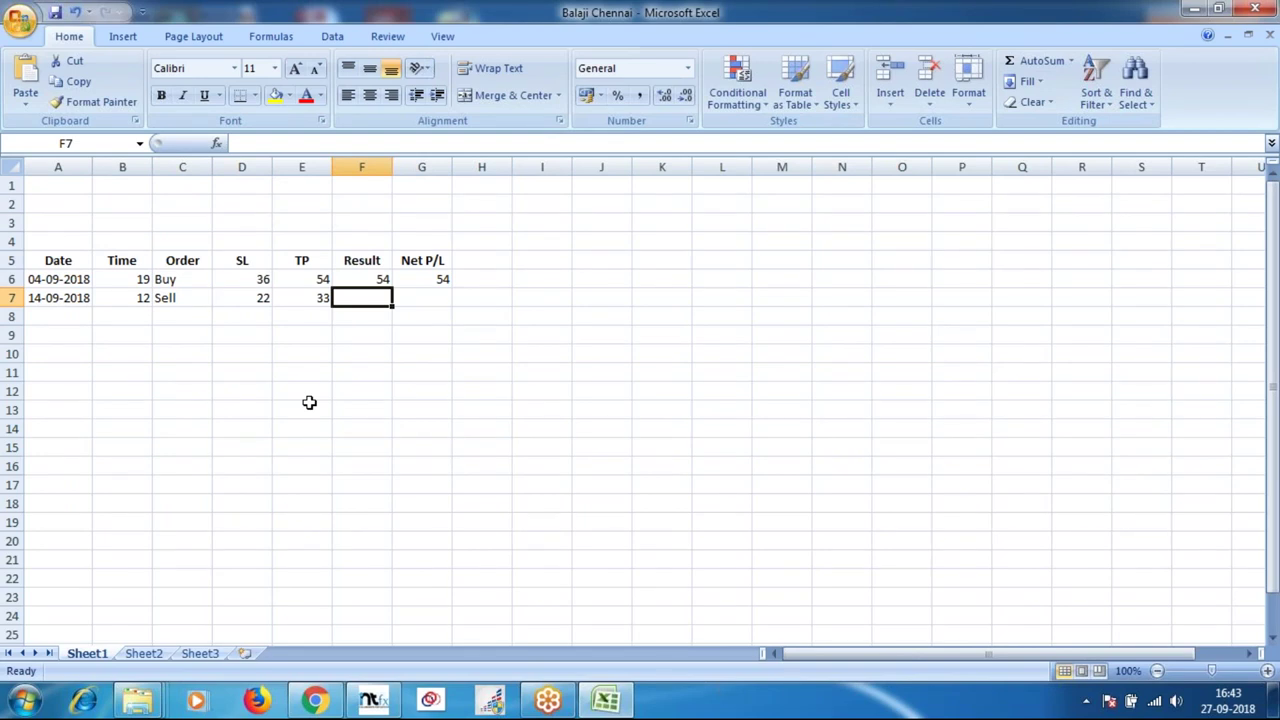
text(33)
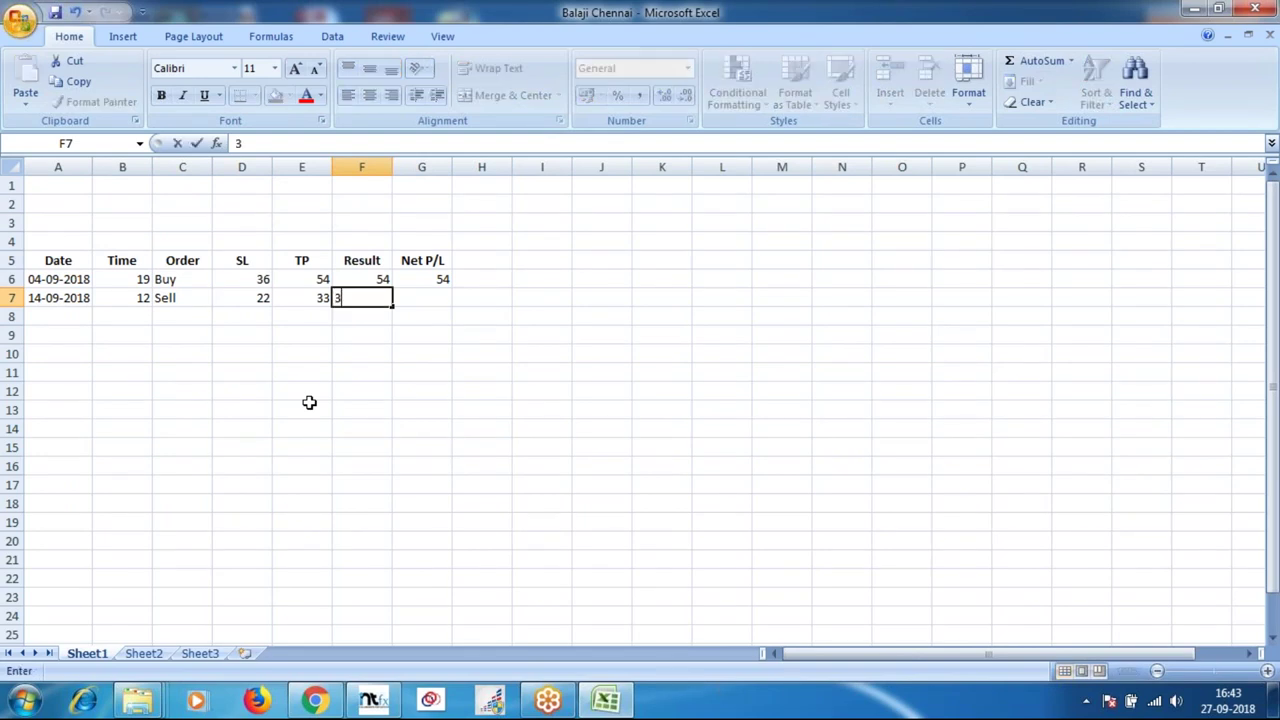
key(Tab)
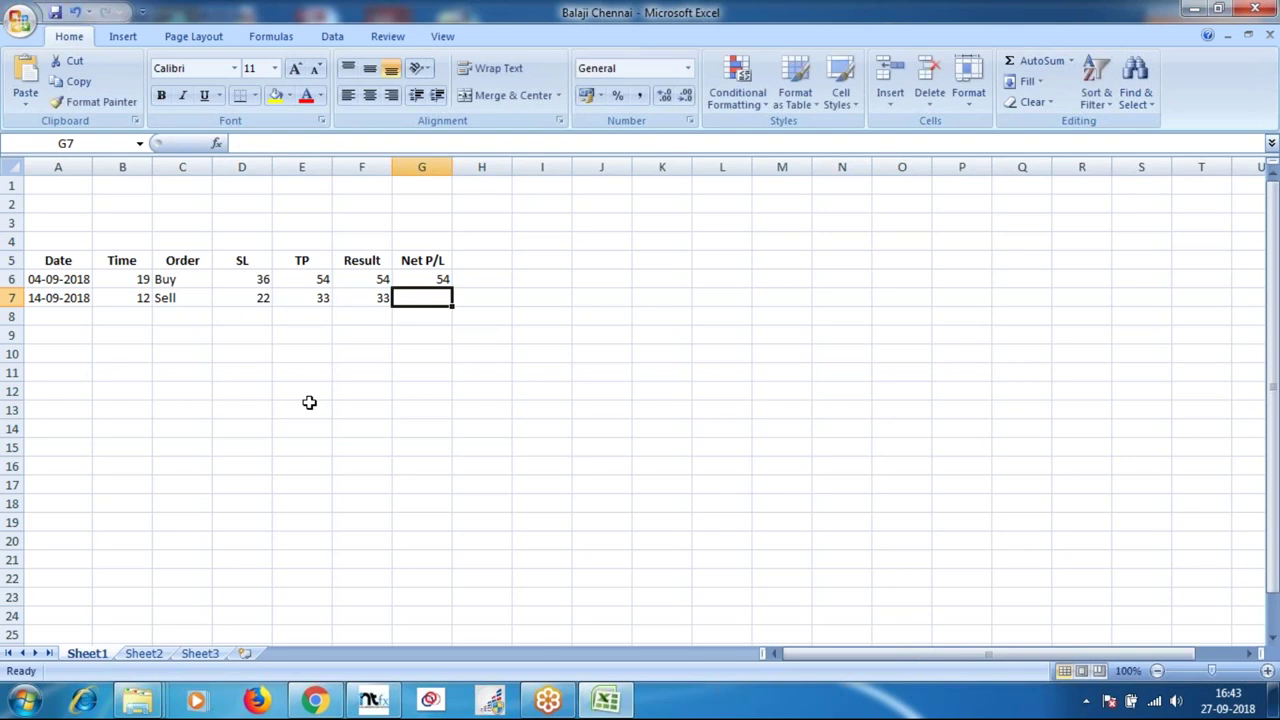
Enter the running net P/L formula =G6+F7 in cell G7.
key(Down)
key(Up)
click(422, 280)
click(372, 297)
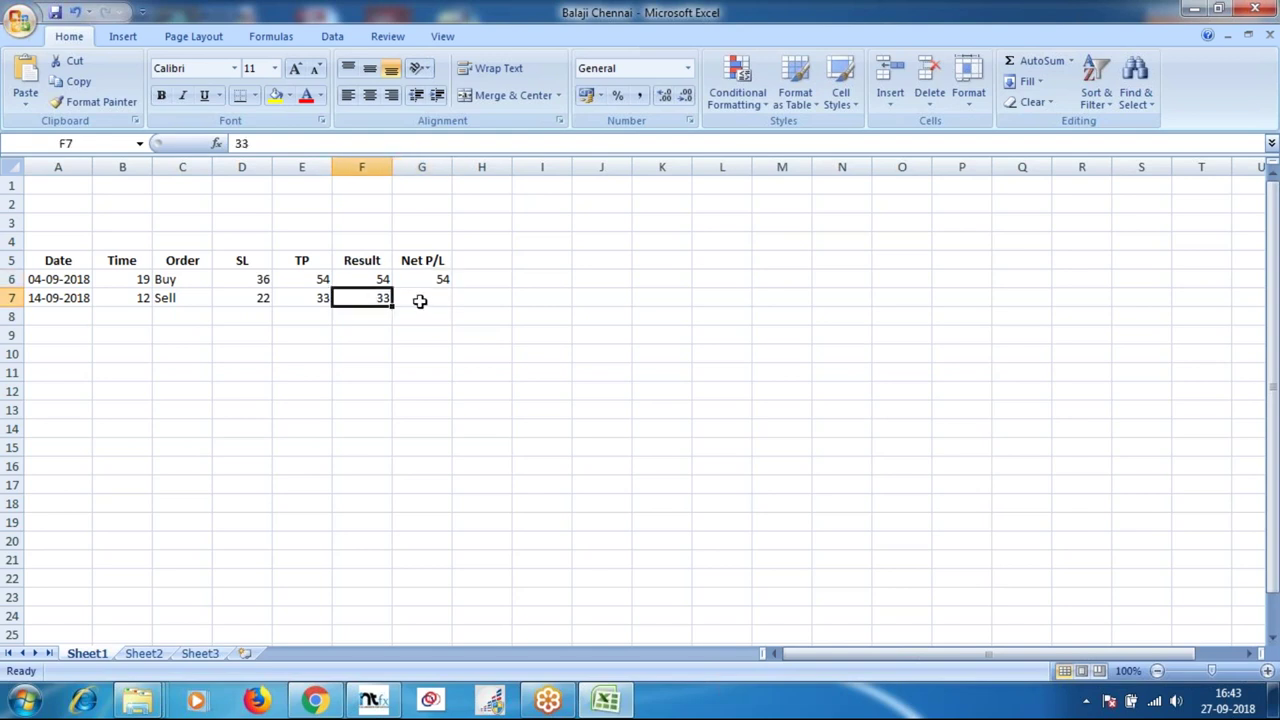
click(436, 298)
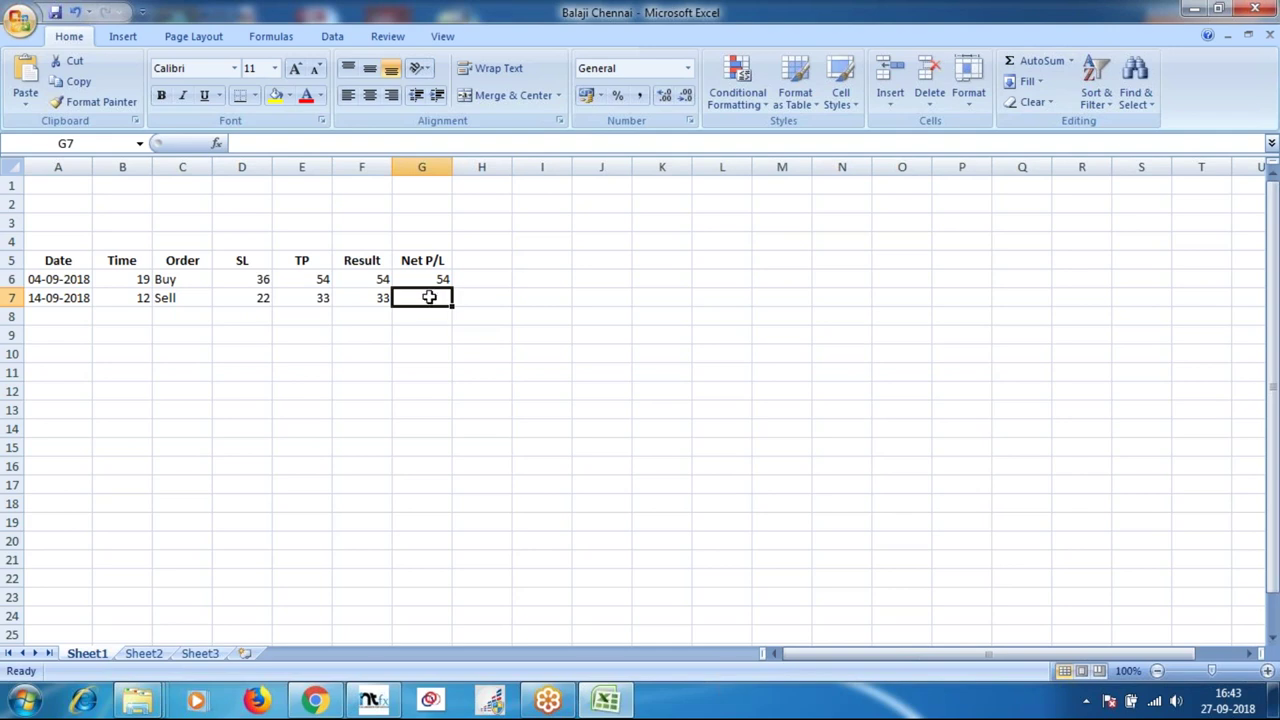
text(=)
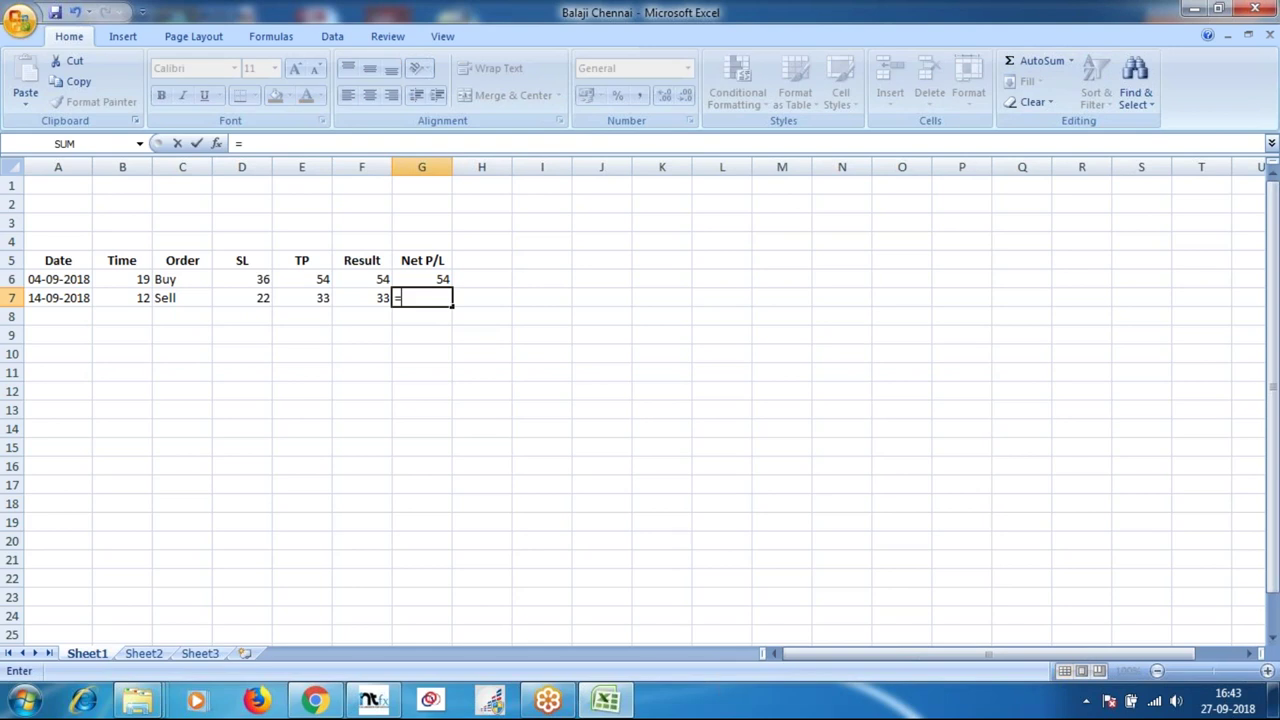
text(g6)
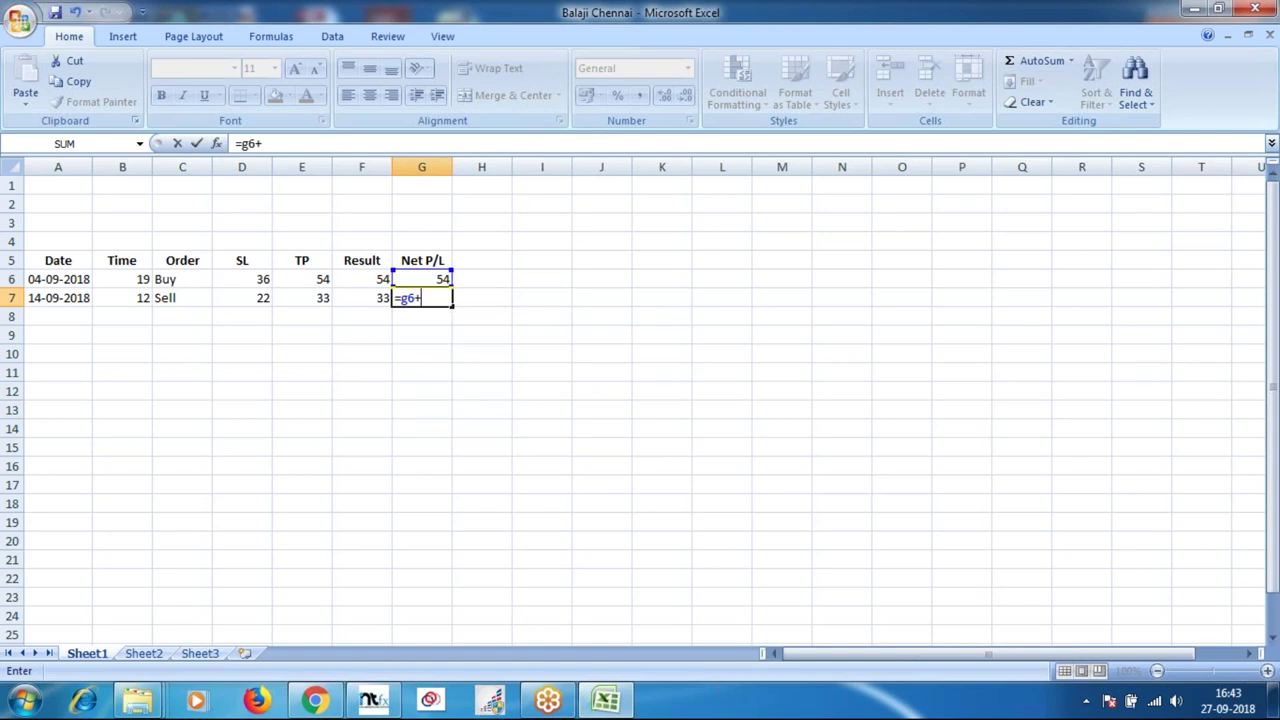
text(+f7)
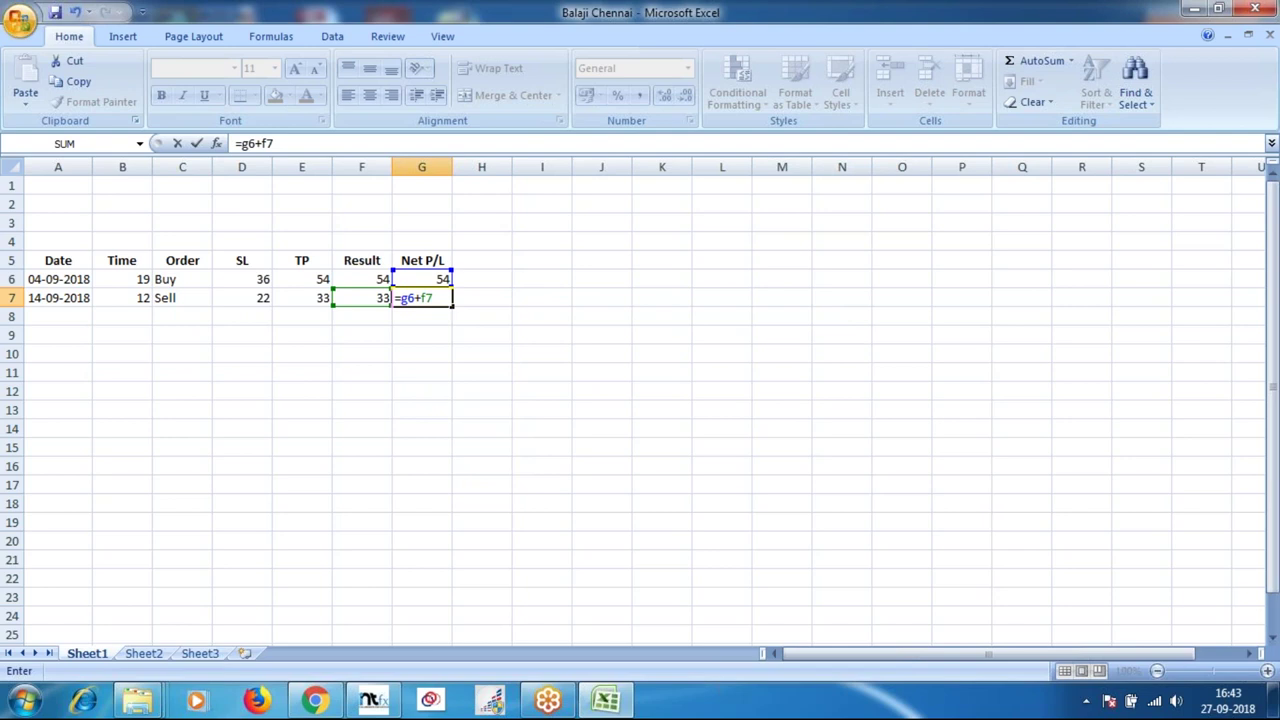
key(Return)
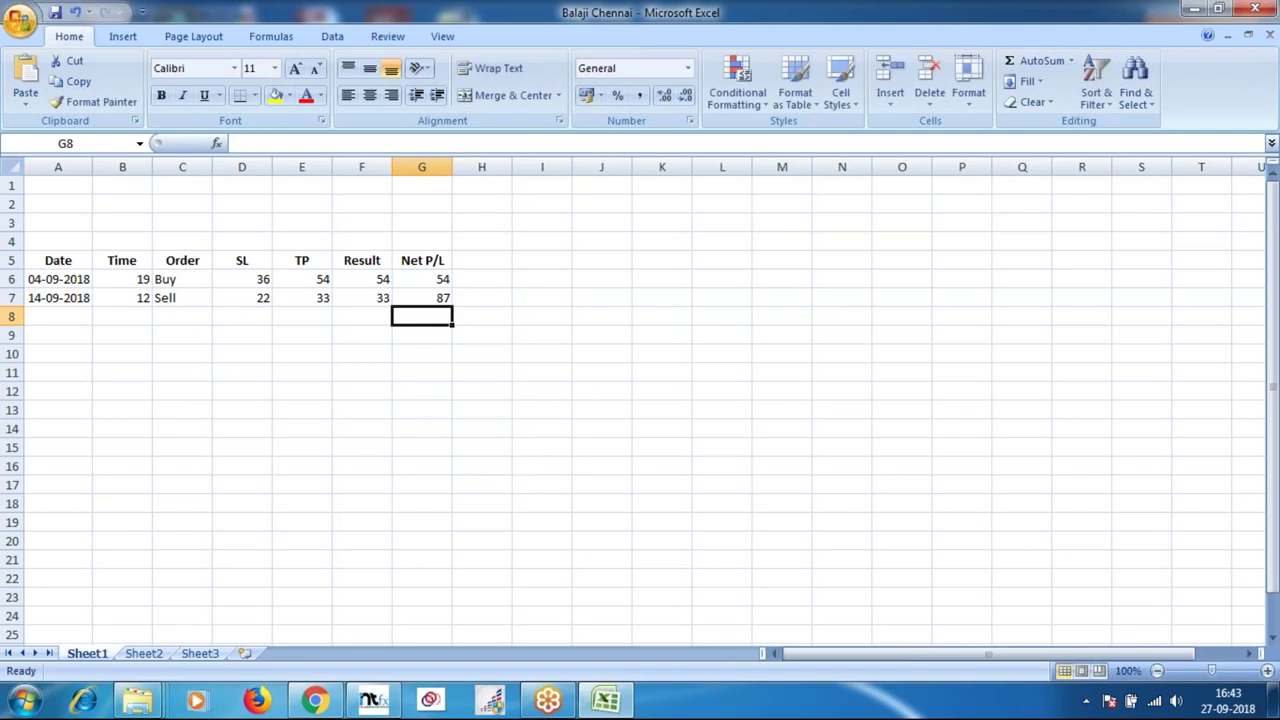
Fill the net P/L formula from G7 down to G33 and return to cell A8 for the next trade.
click(440, 298)
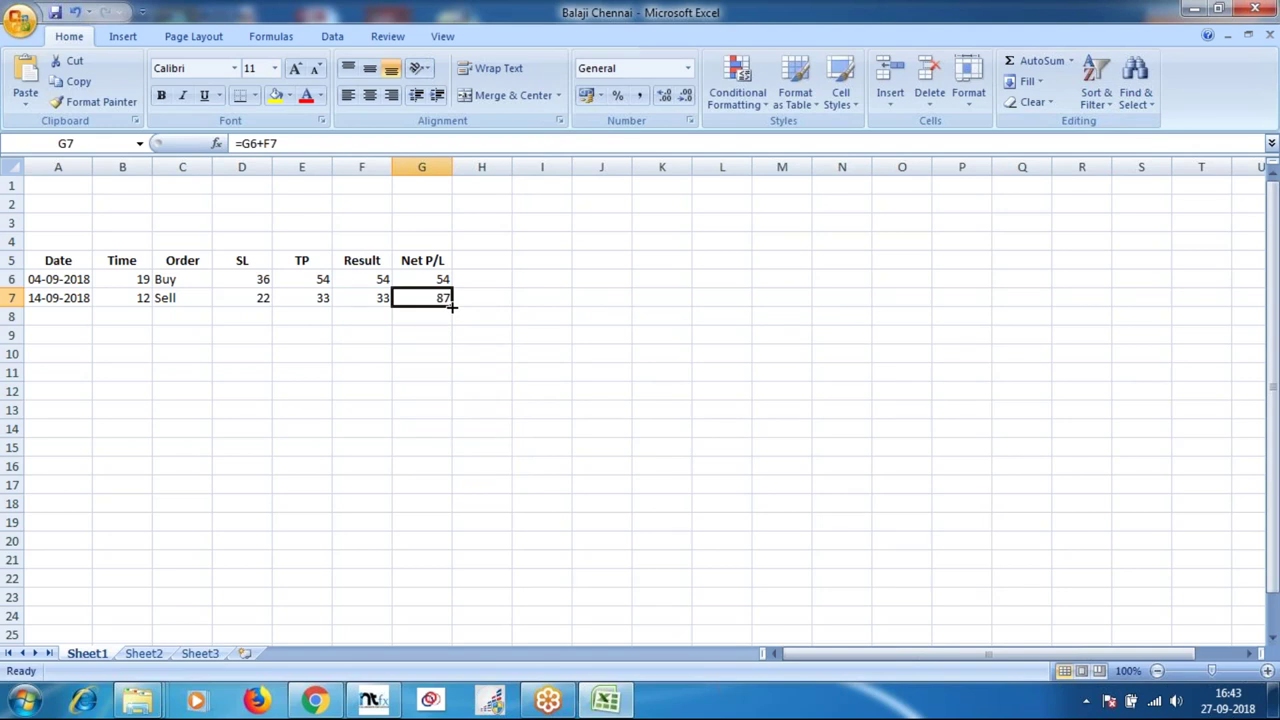
drag(451, 307, 423, 609)
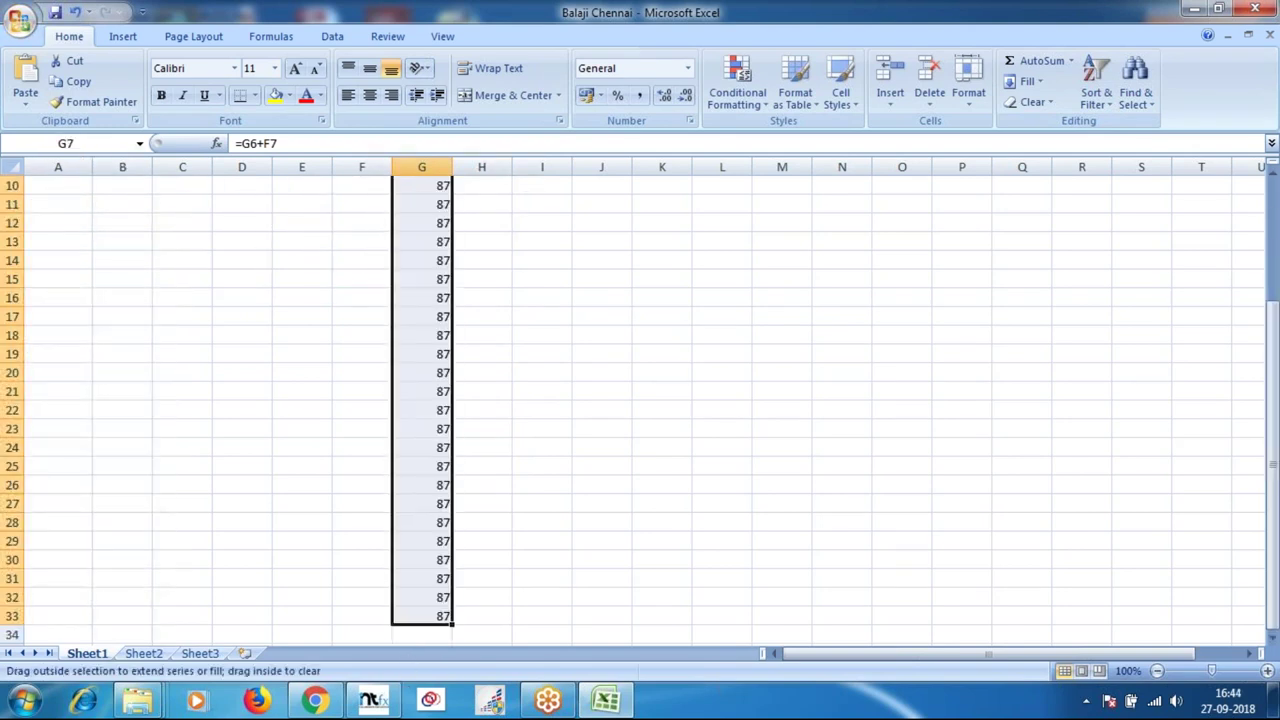
scroll(555, 455, up, 3)
click(55, 316)
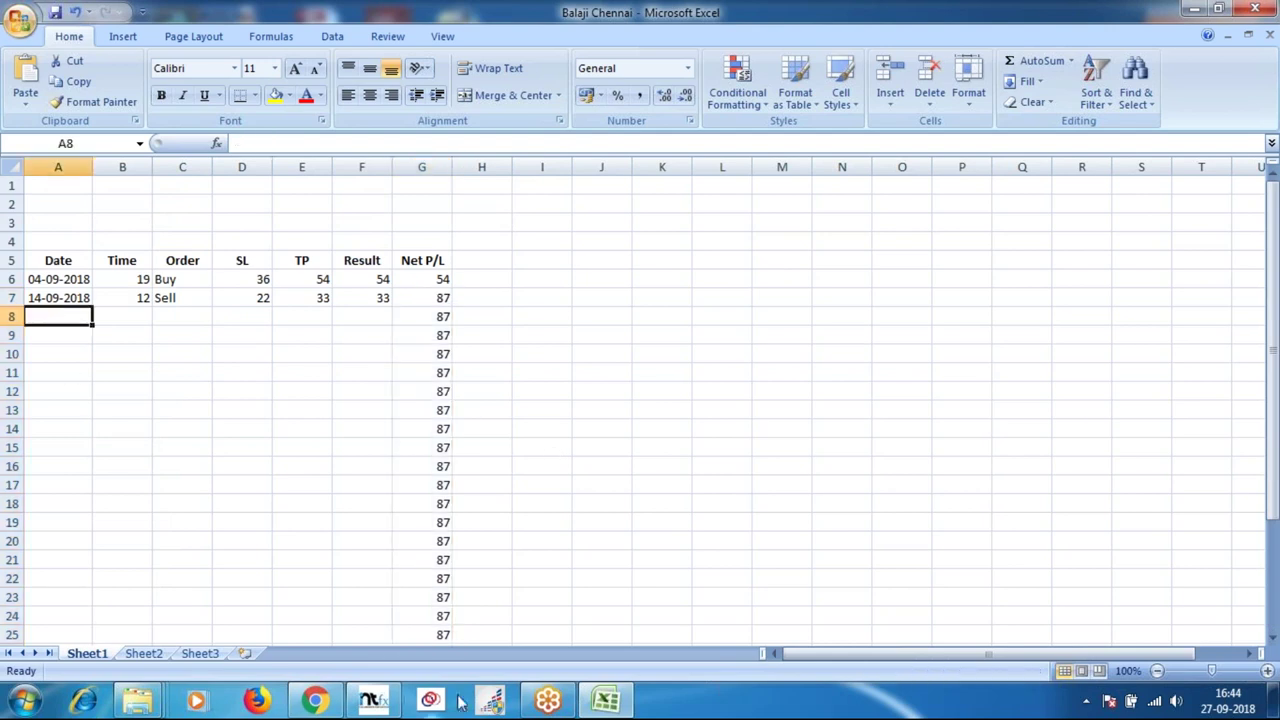
Switch to the MetaTrader EURUSD H1 chart, mark the 2018.09.24 19:00 candle and move the 21 September vertical line to 11:00.
click(371, 701)
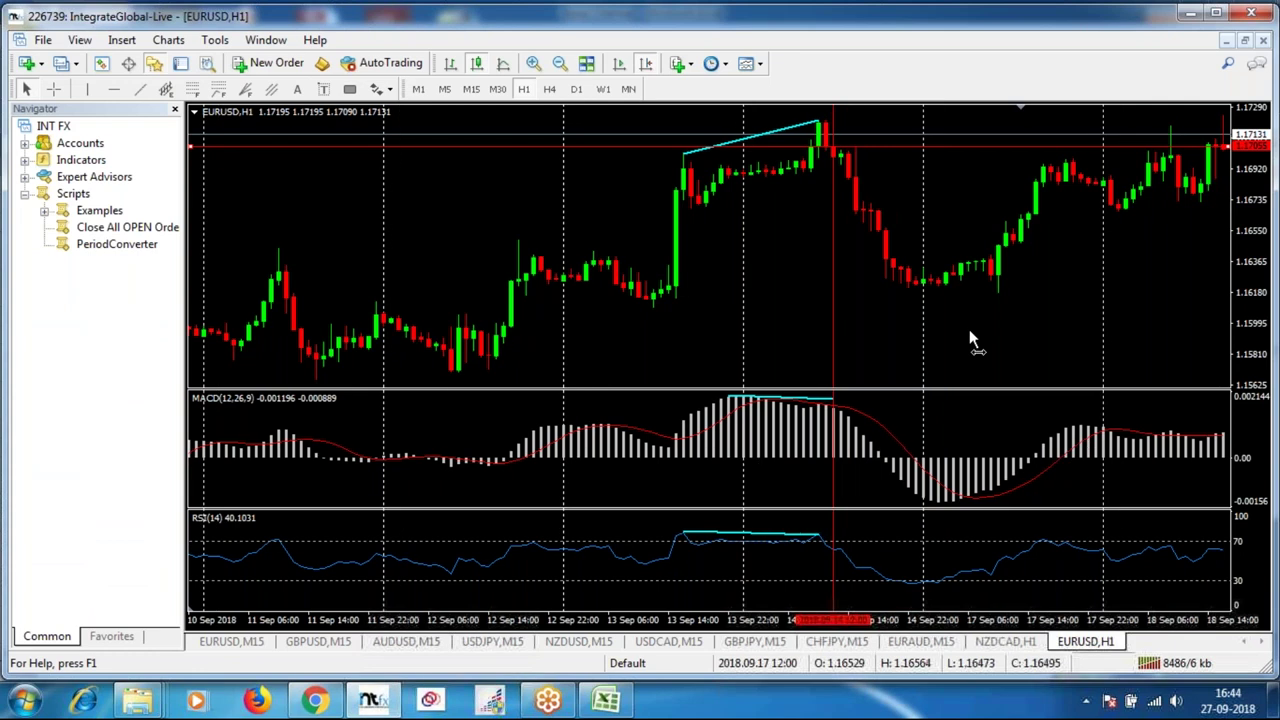
drag(969, 340, 866, 335)
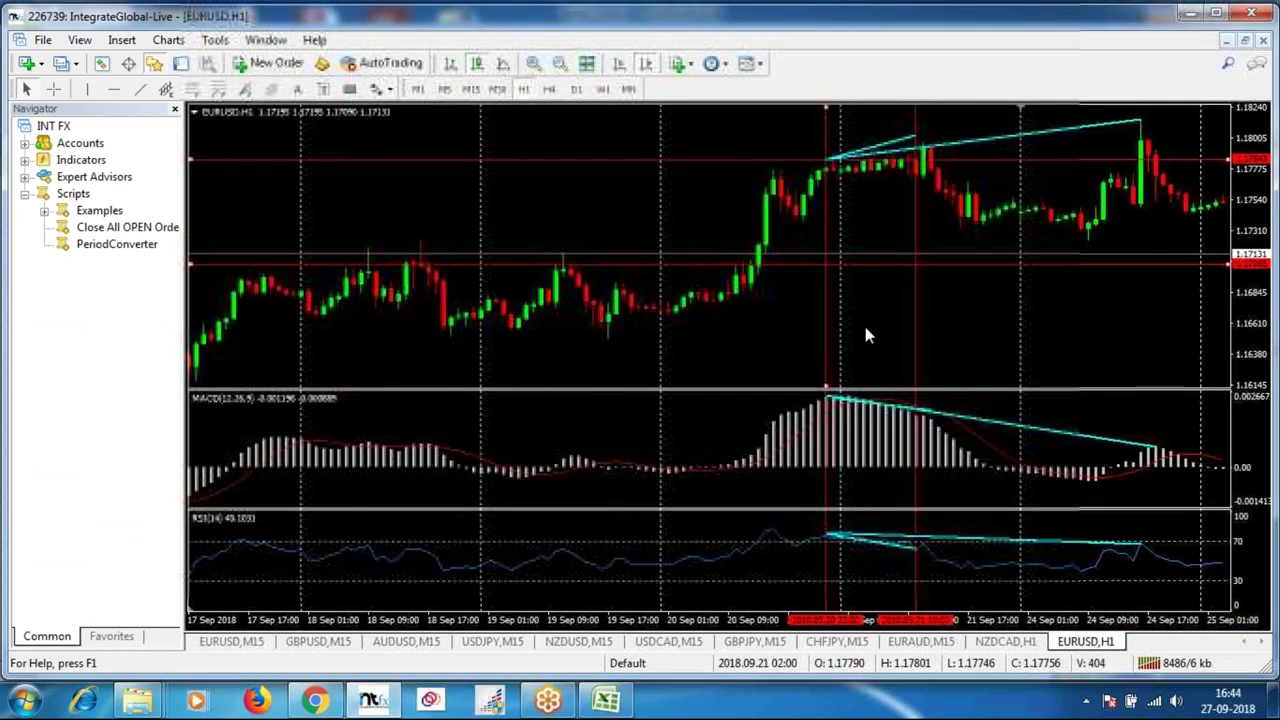
click(1163, 179)
double_click(917, 185)
drag(917, 187, 921, 187)
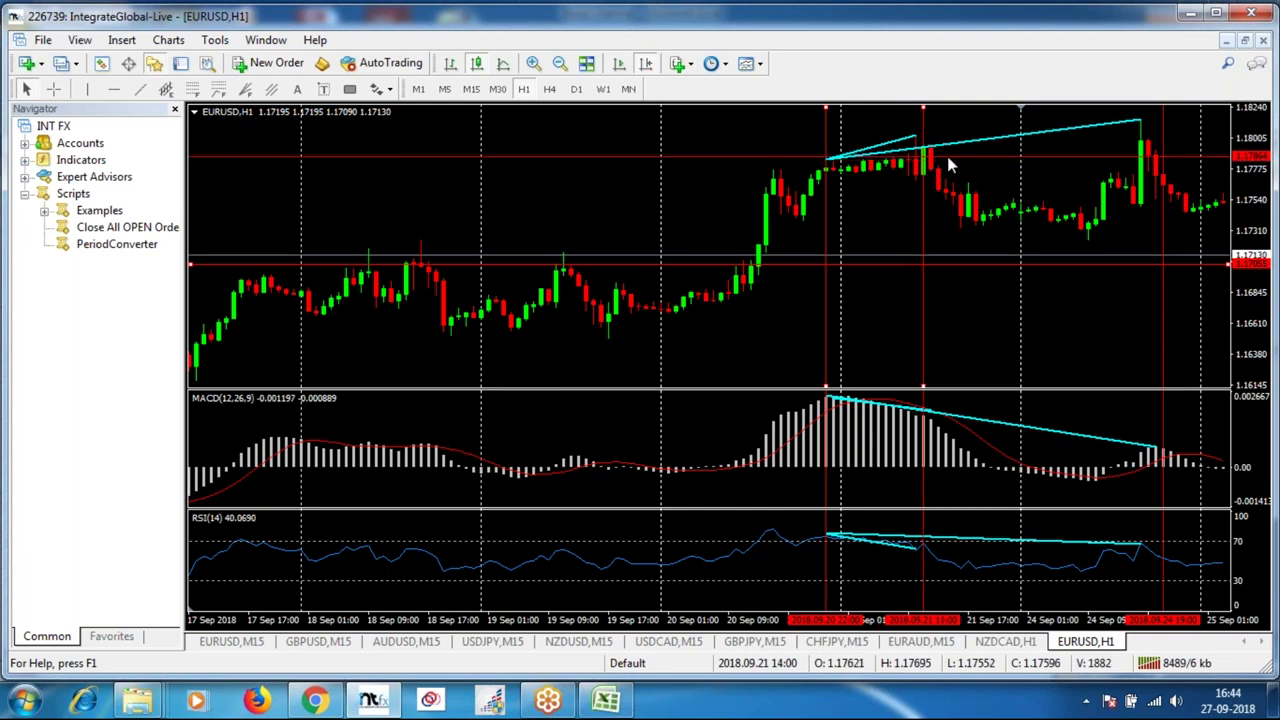
Move the horizontal entry line to the 2018.09.21 10:00 candle's close and measure up to the stop-loss high and down to the target.
drag(925, 157, 926, 178)
mouse_move(918, 178)
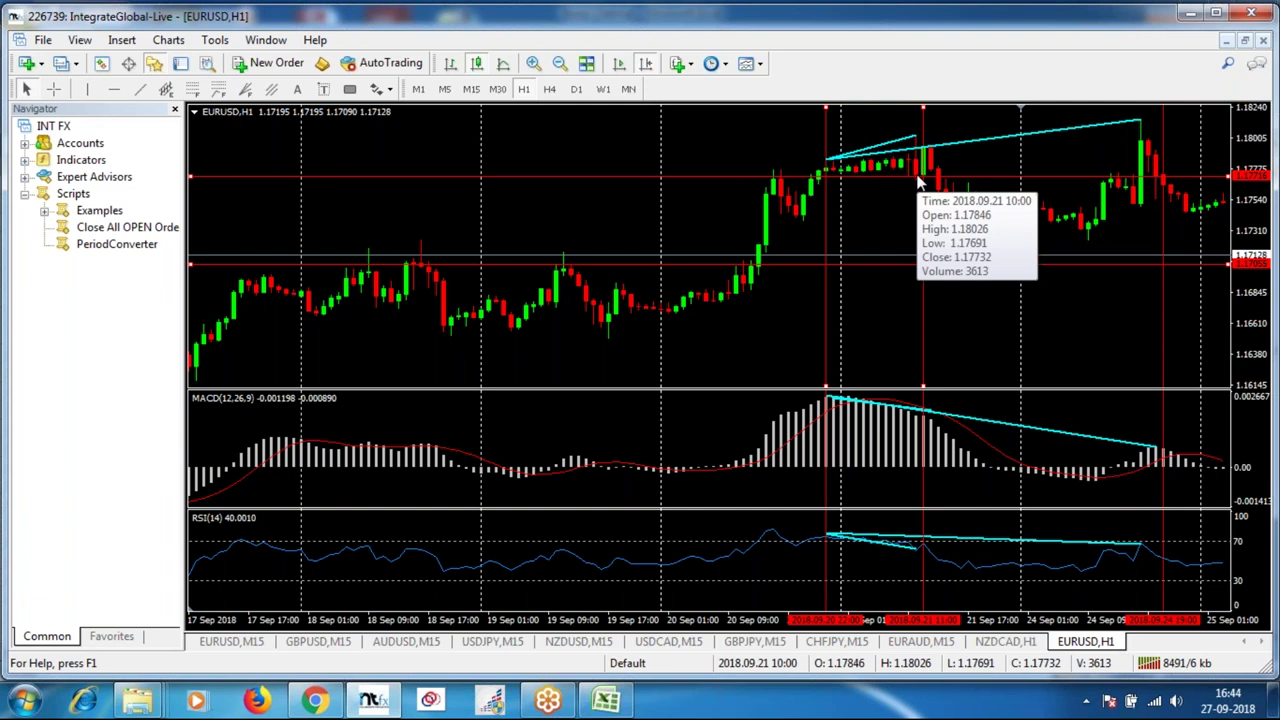
middle_click(918, 177)
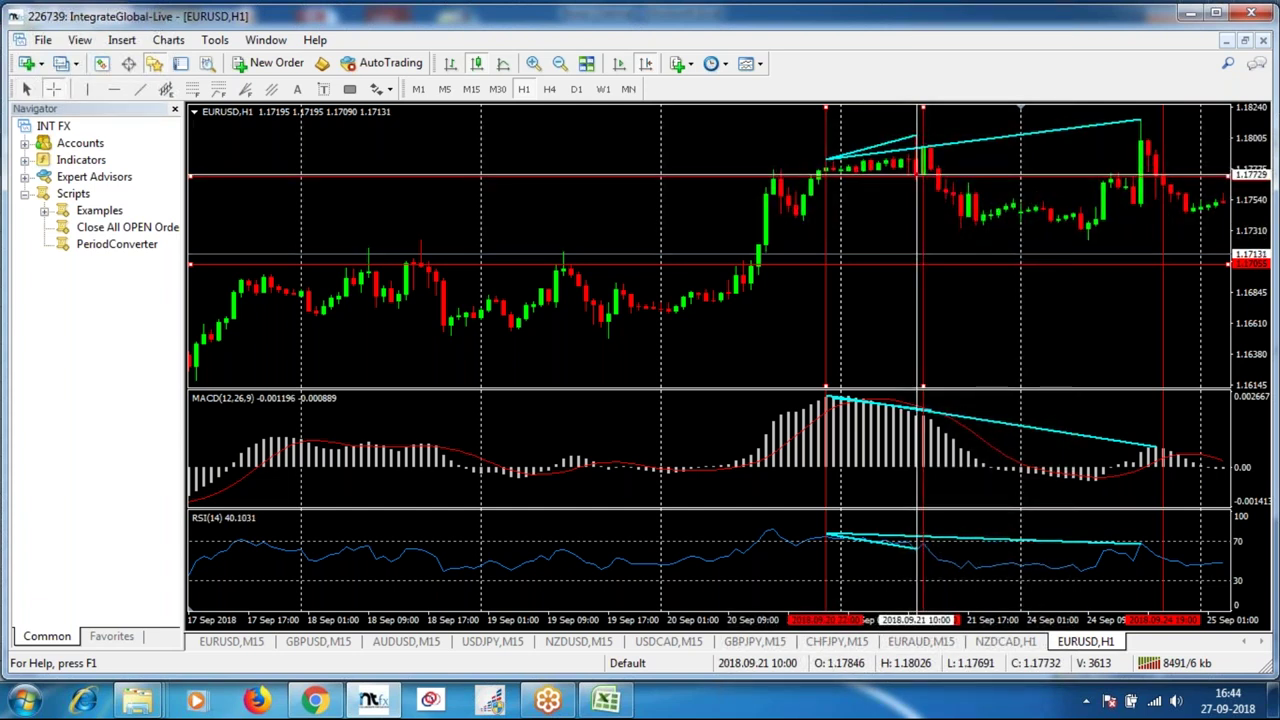
drag(925, 177, 923, 140)
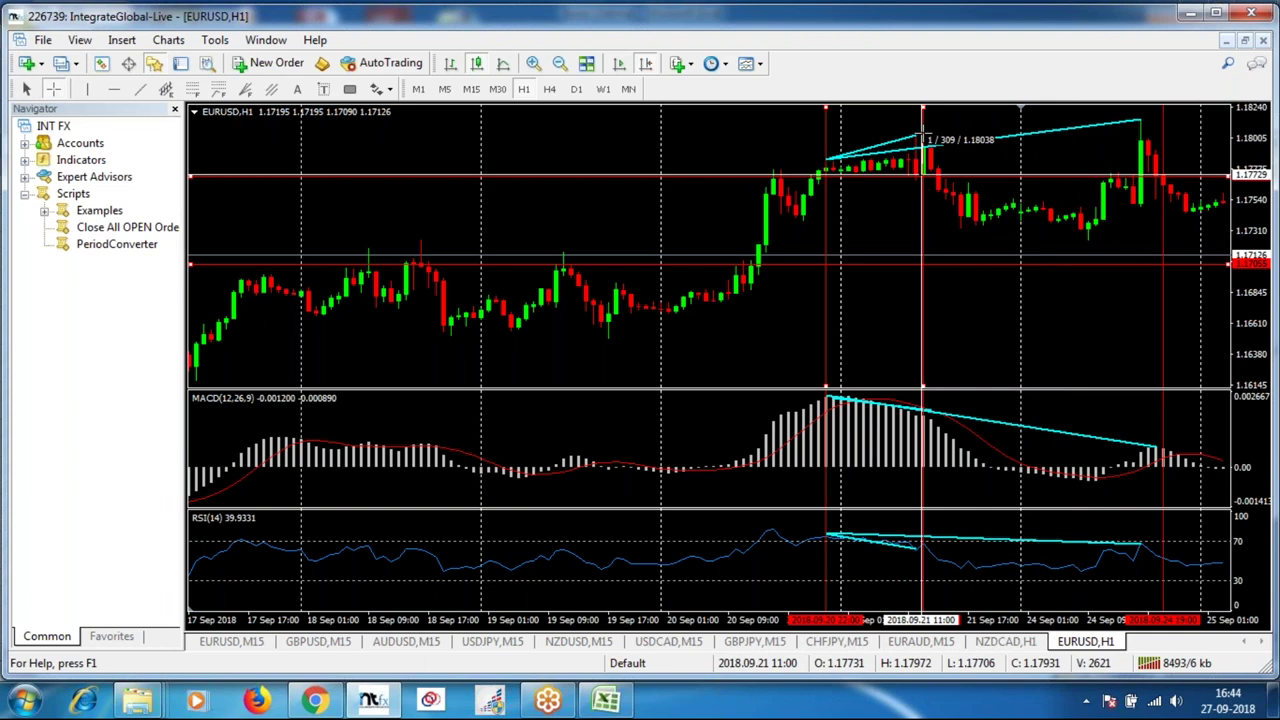
drag(923, 140, 1098, 240)
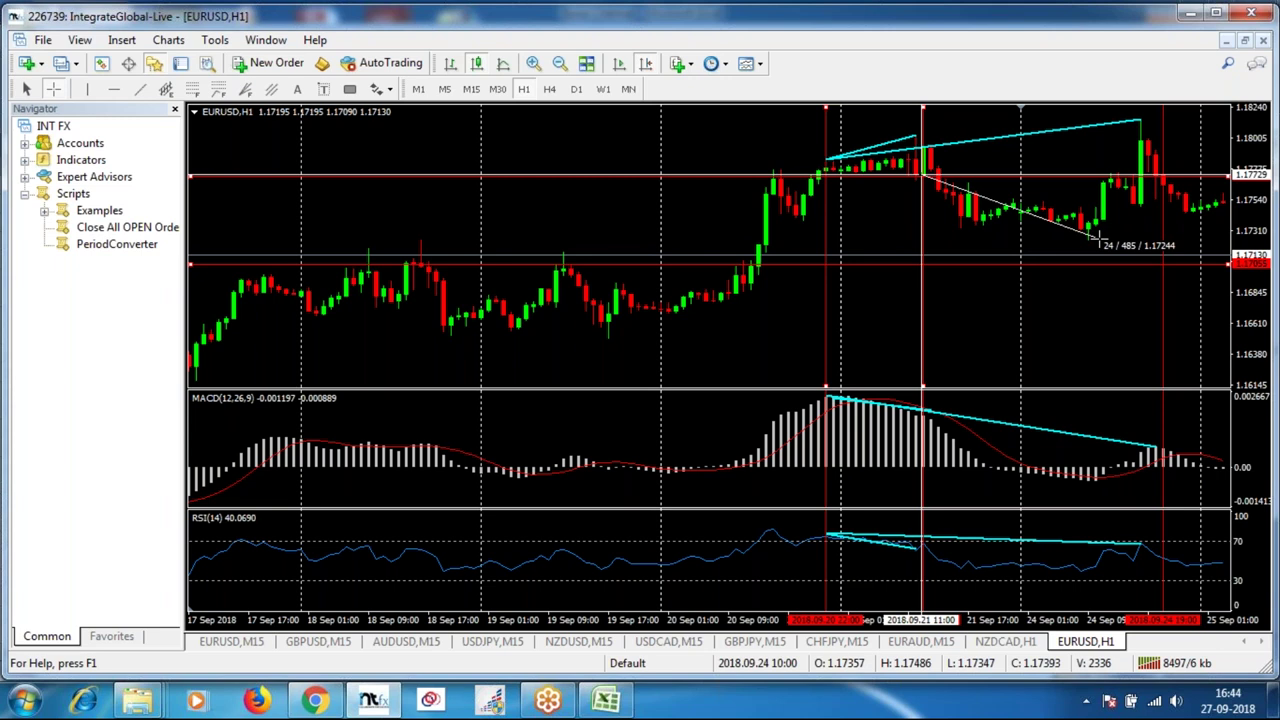
drag(1098, 240, 1098, 240)
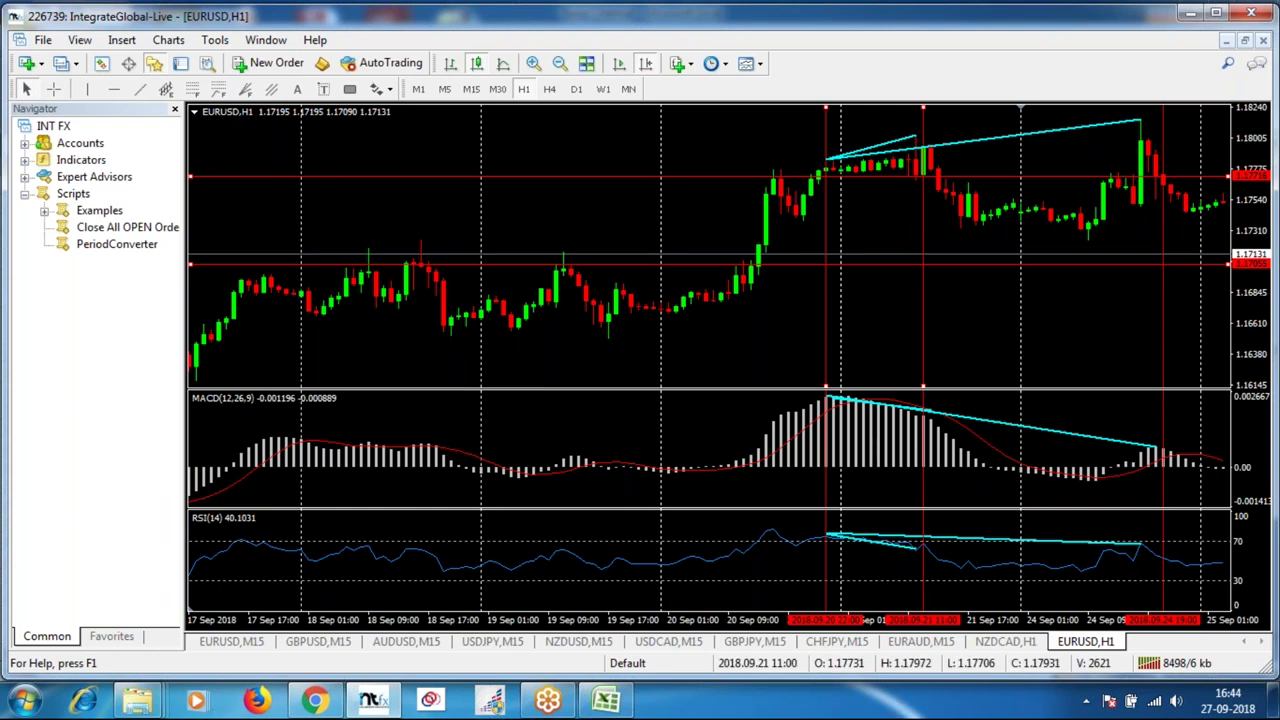
Switch to the Excel trade log and enter date 21-09-2018 and time 11 in row 8.
click(615, 700)
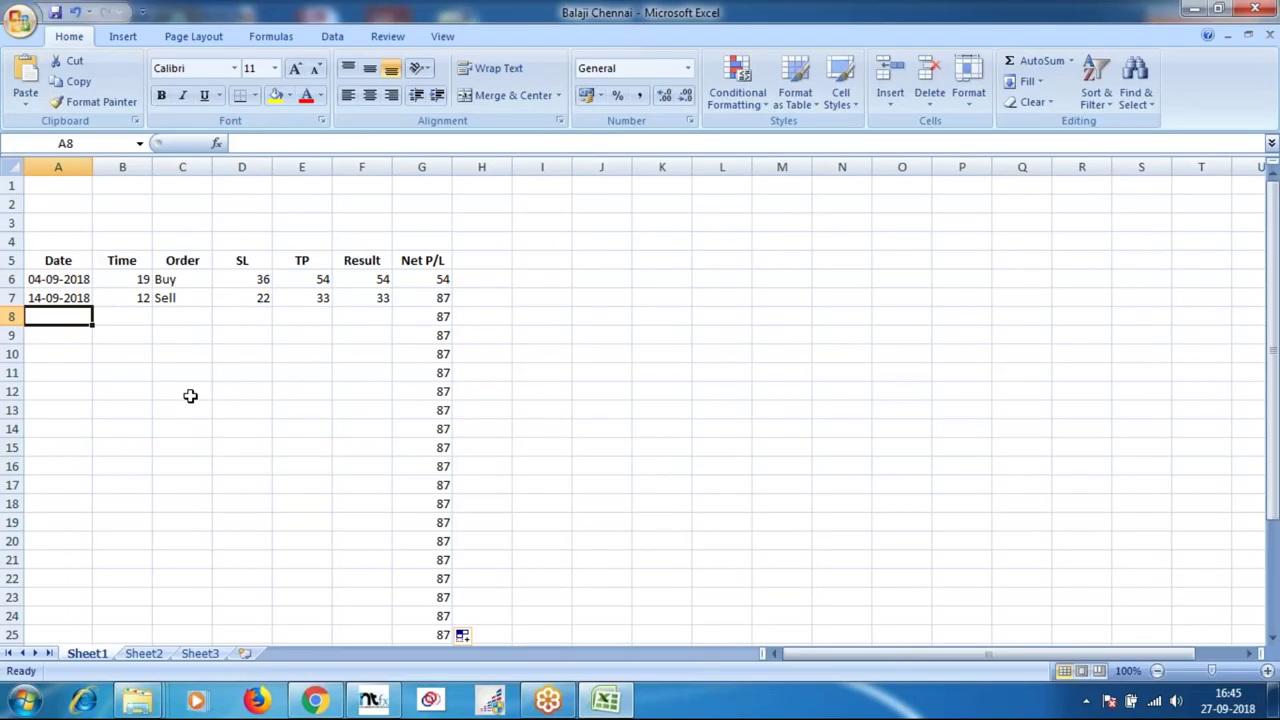
text(2)
text(1-09-2018)
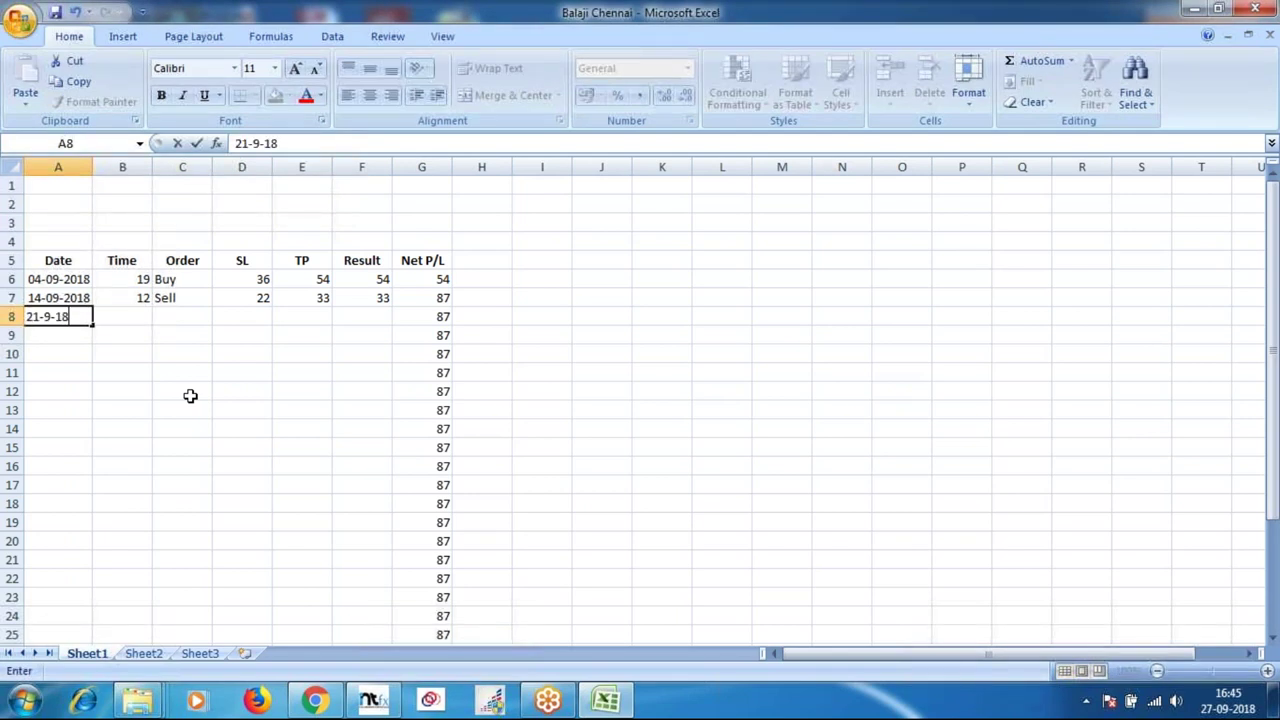
key(Tab)
text(11)
key(Tab)
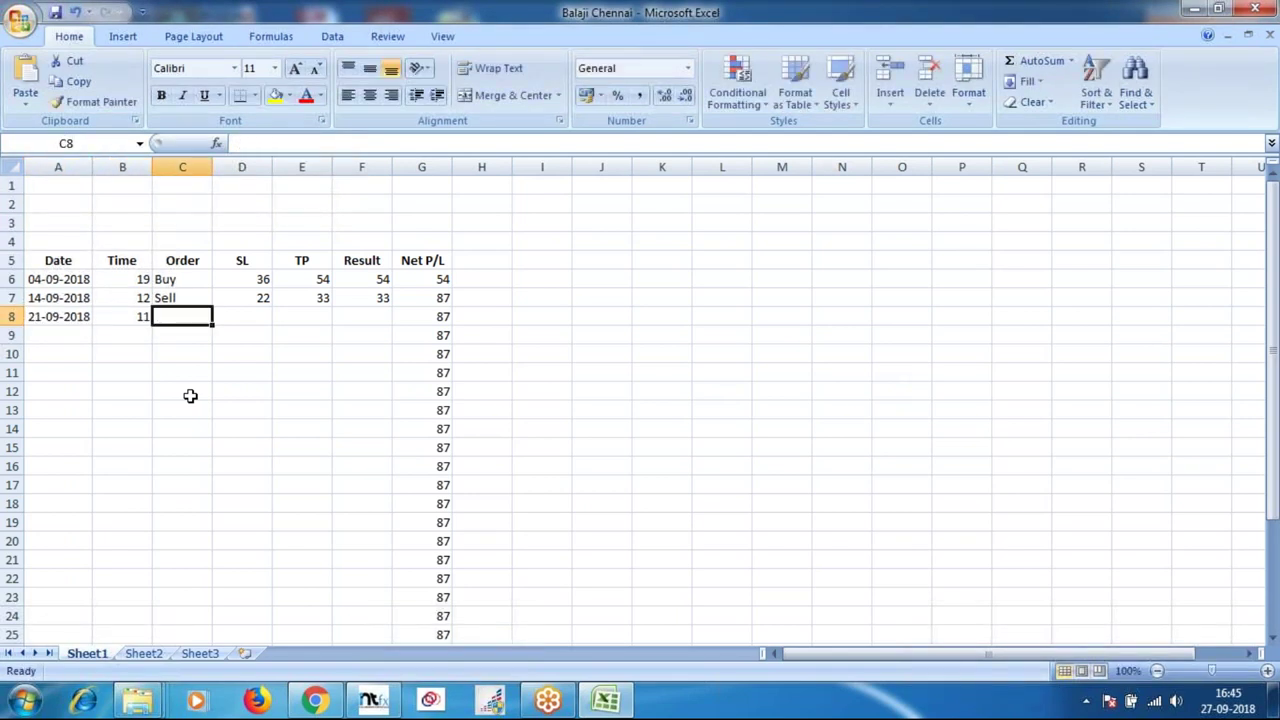
Complete row 8 with order Sell, SL 32, TP 48 and result 48, and go to cell A9.
text(sell)
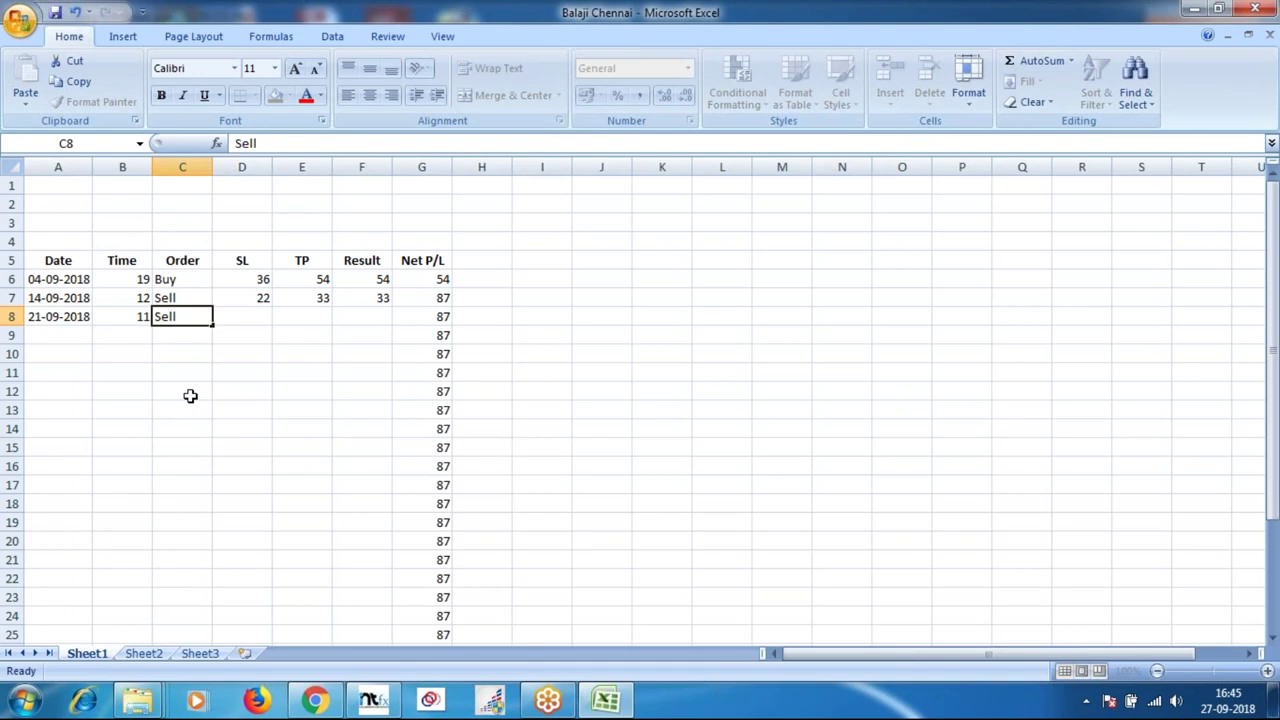
key(Tab)
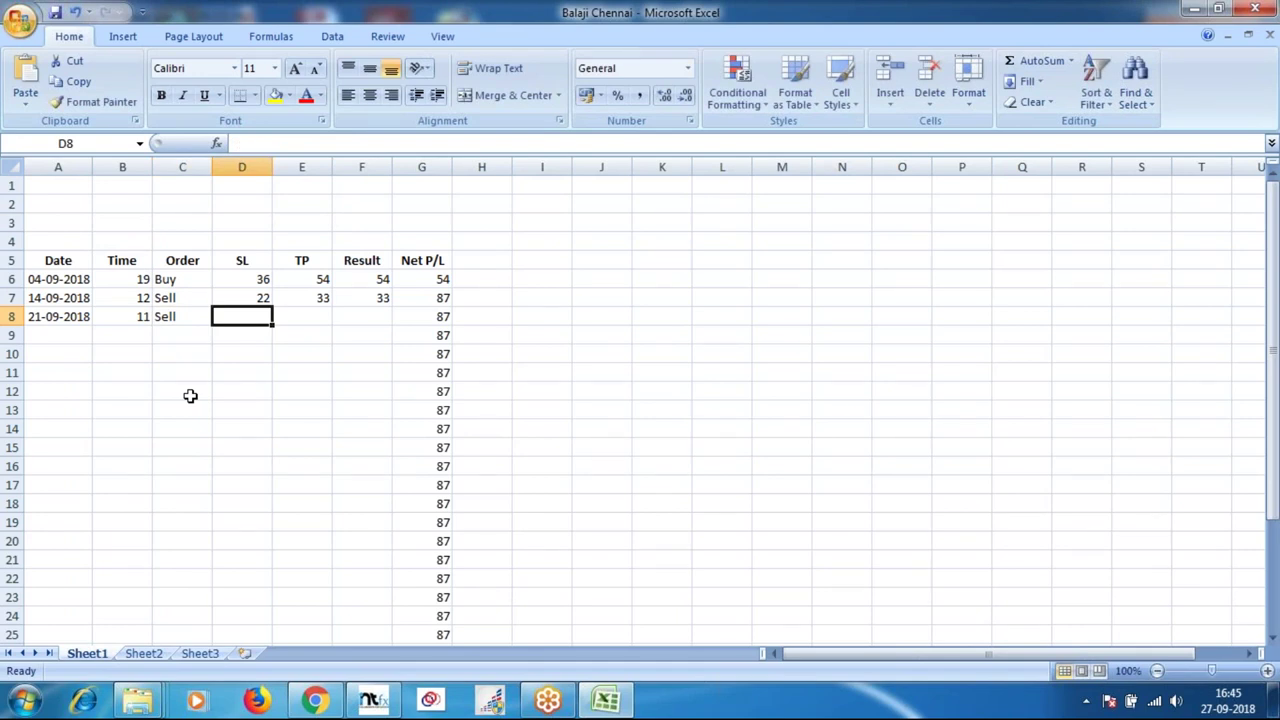
text(32)
key(Tab)
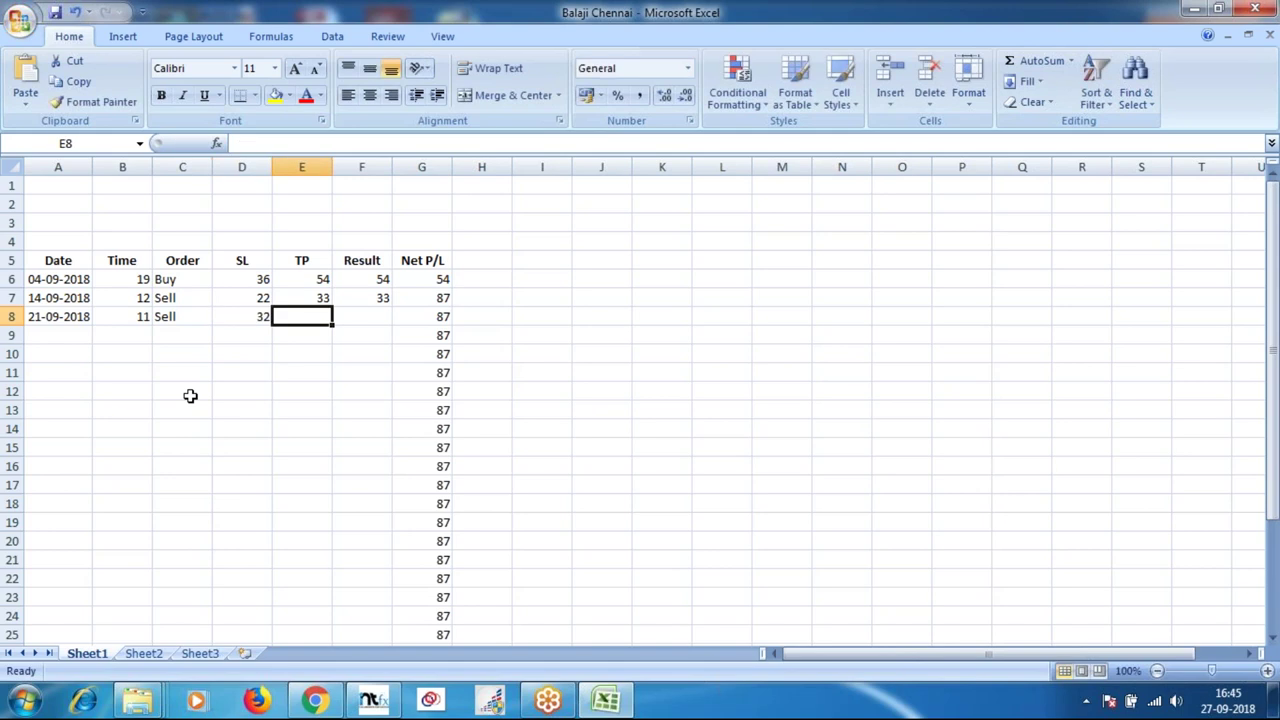
text(48)
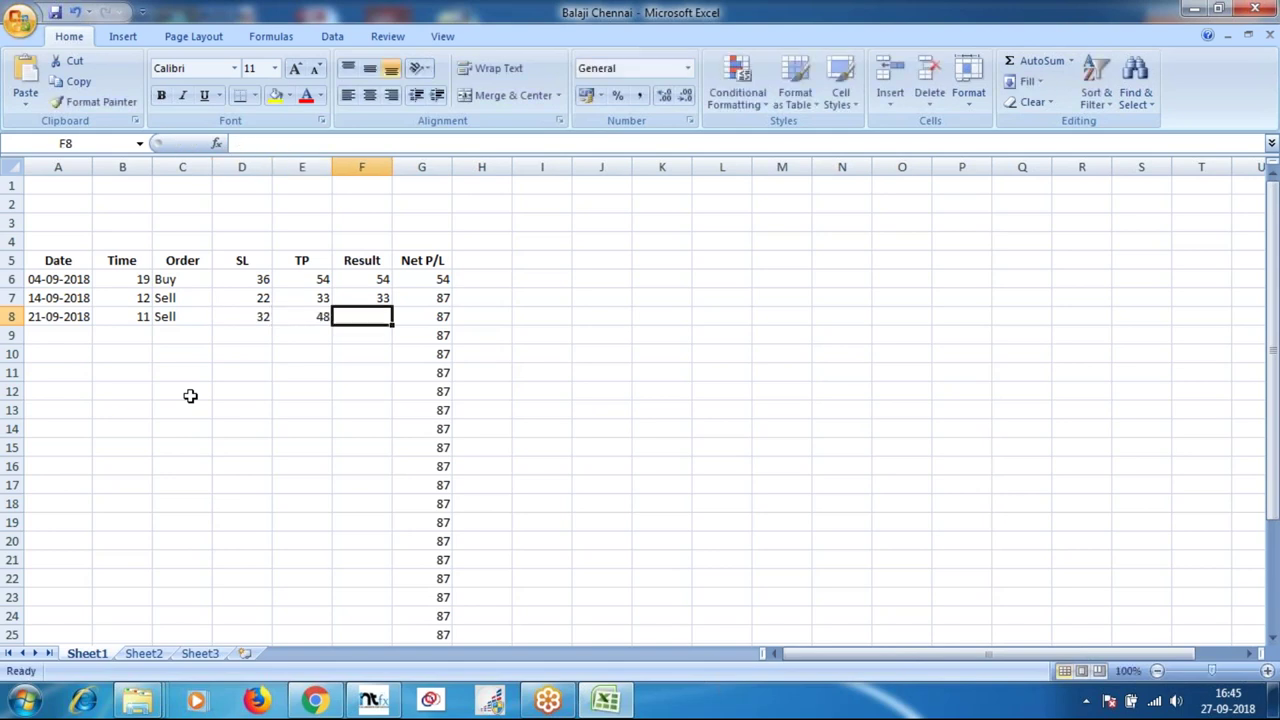
text(48)
key(Return)
key(Left)
key(Left)
key(Left)
key(Left)
key(Left)
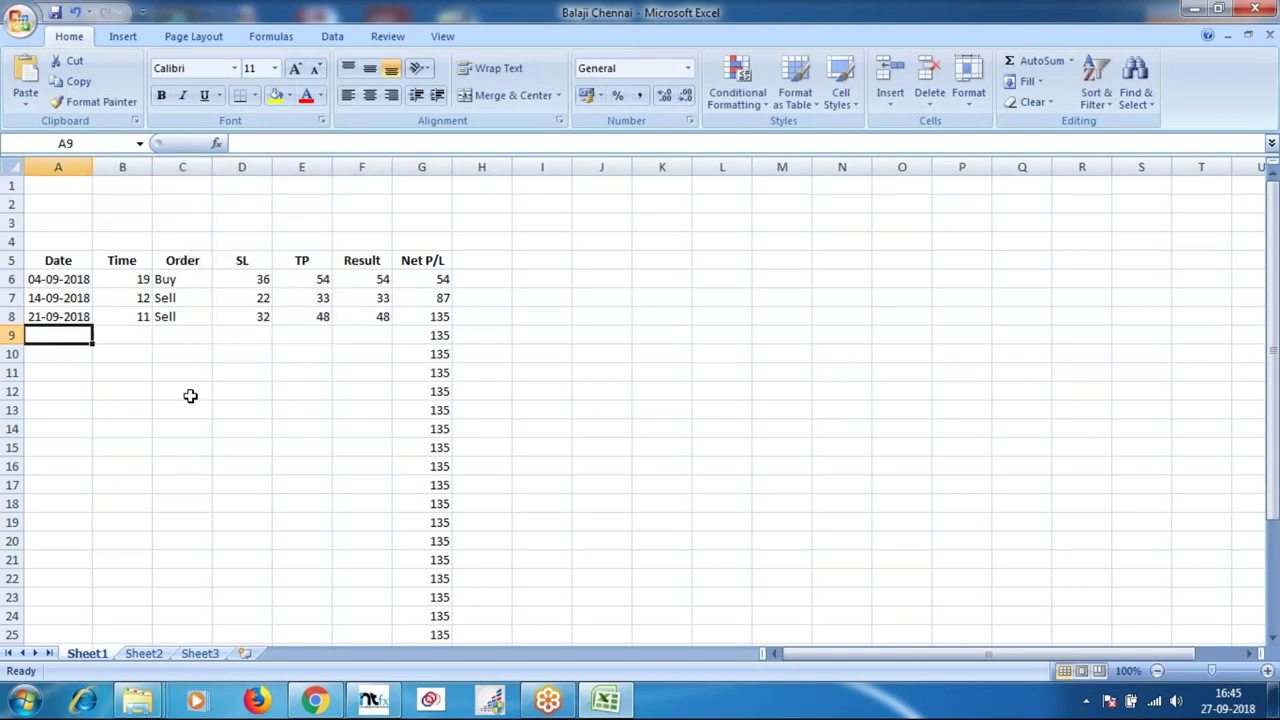
Check the last marked entry's date on the MetaTrader chart and enter 24-09-2018 in cell A9 of the Excel log.
click(375, 697)
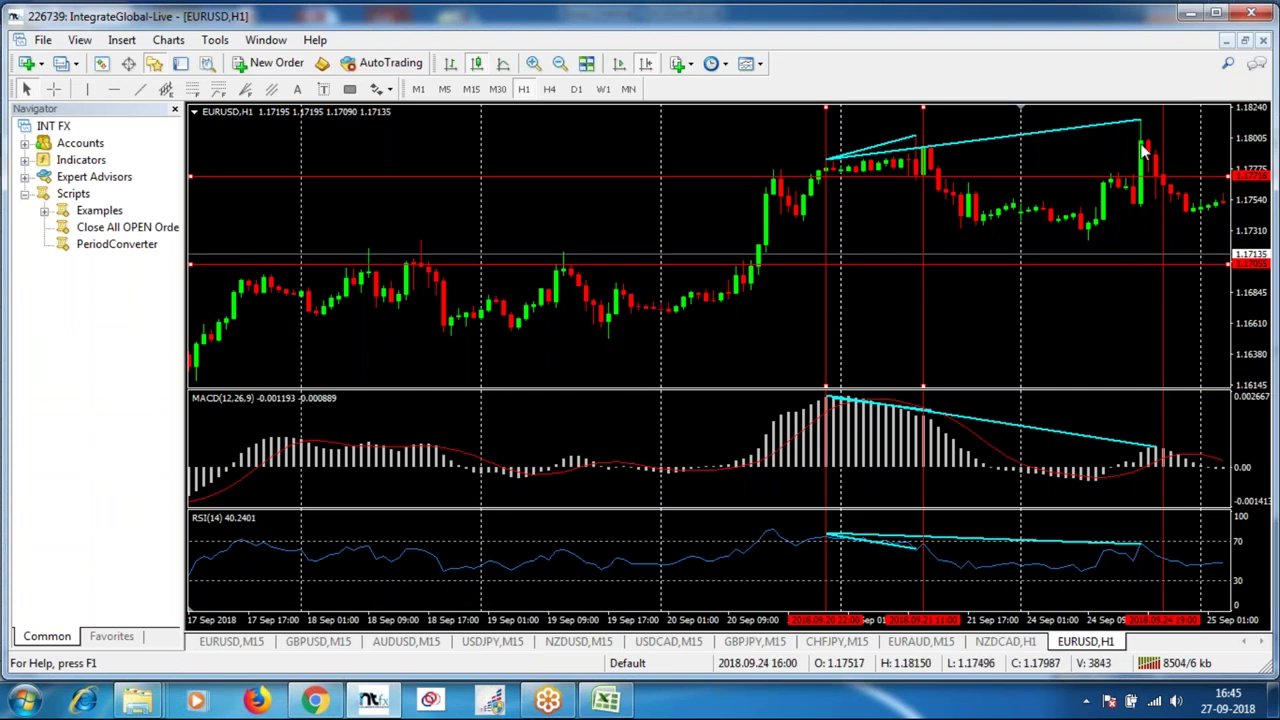
mouse_move(1162, 183)
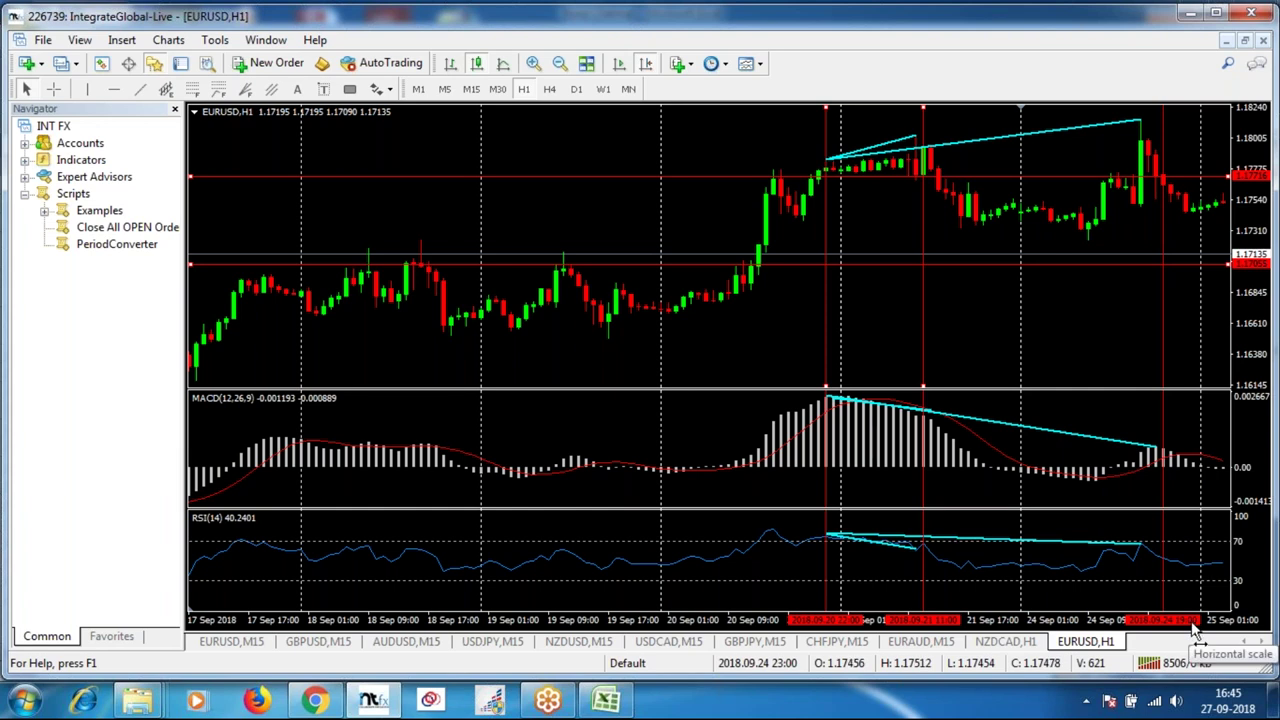
click(607, 703)
text(24-09-201)
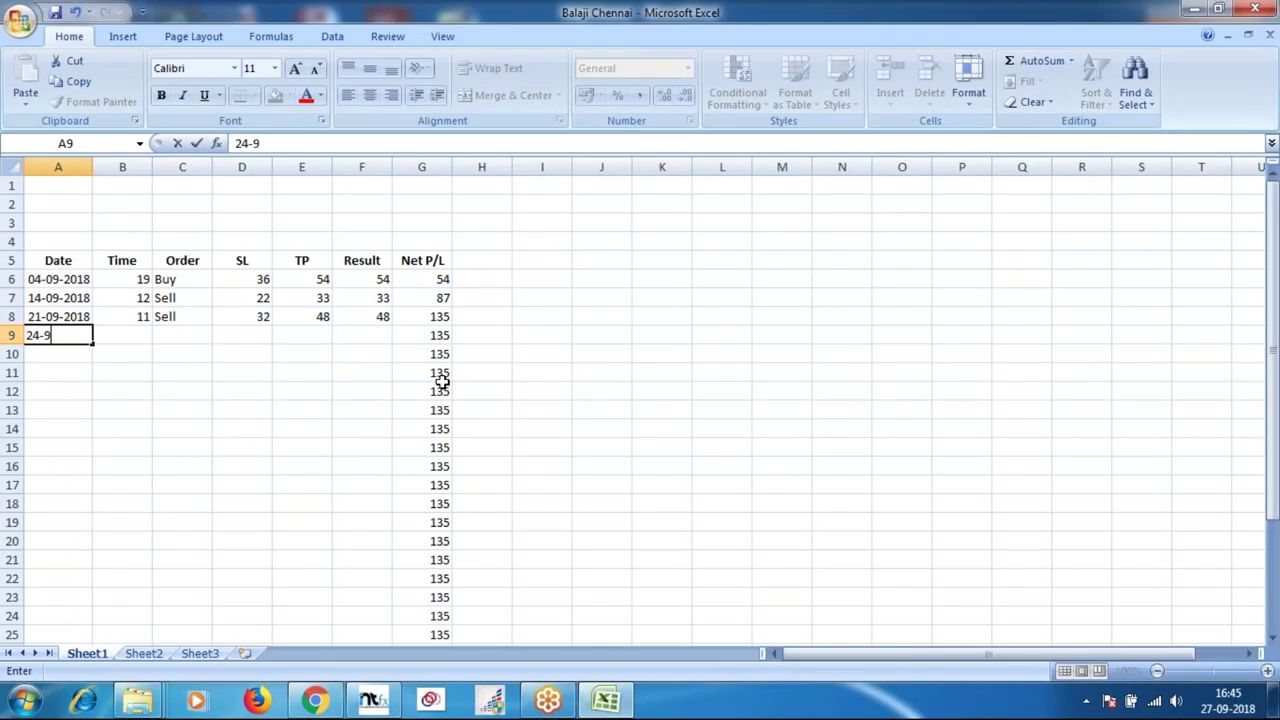
text(8)
key(Tab)
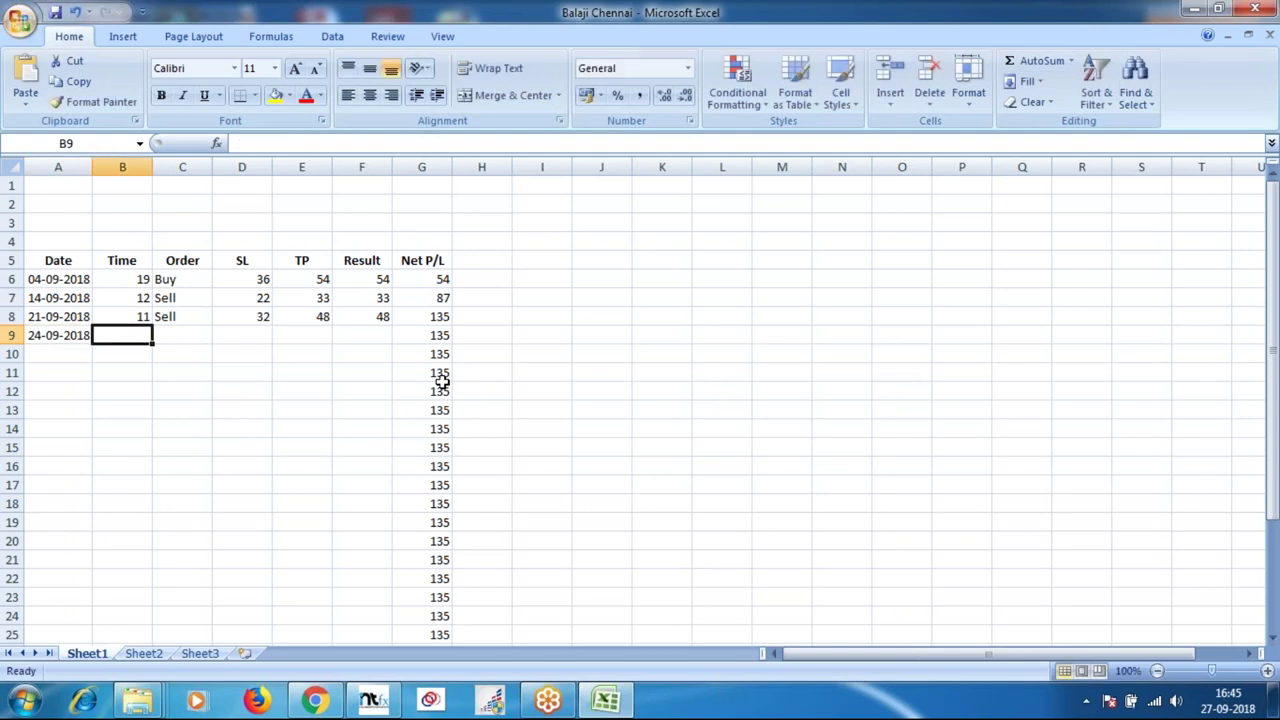
Enter time 19 and order Sell for the 24-09-2018 trade in row 9.
text(19)
key(Tab)
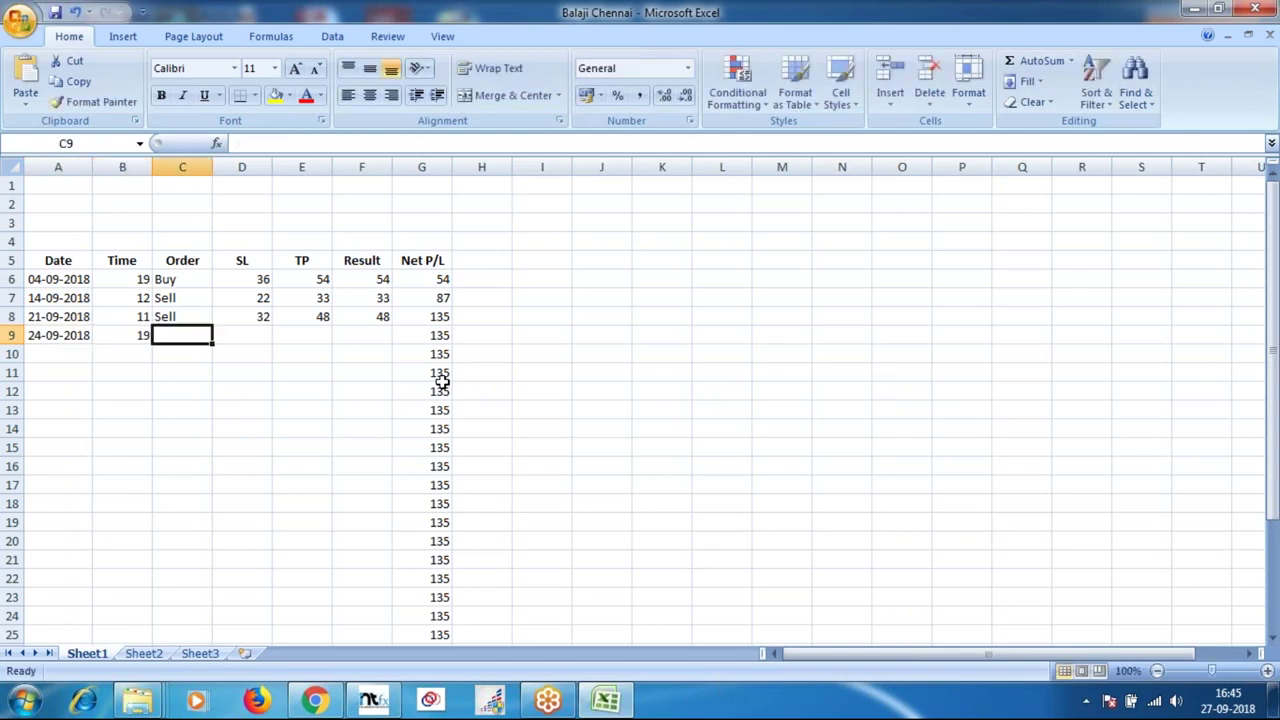
text(sell)
key(Tab)
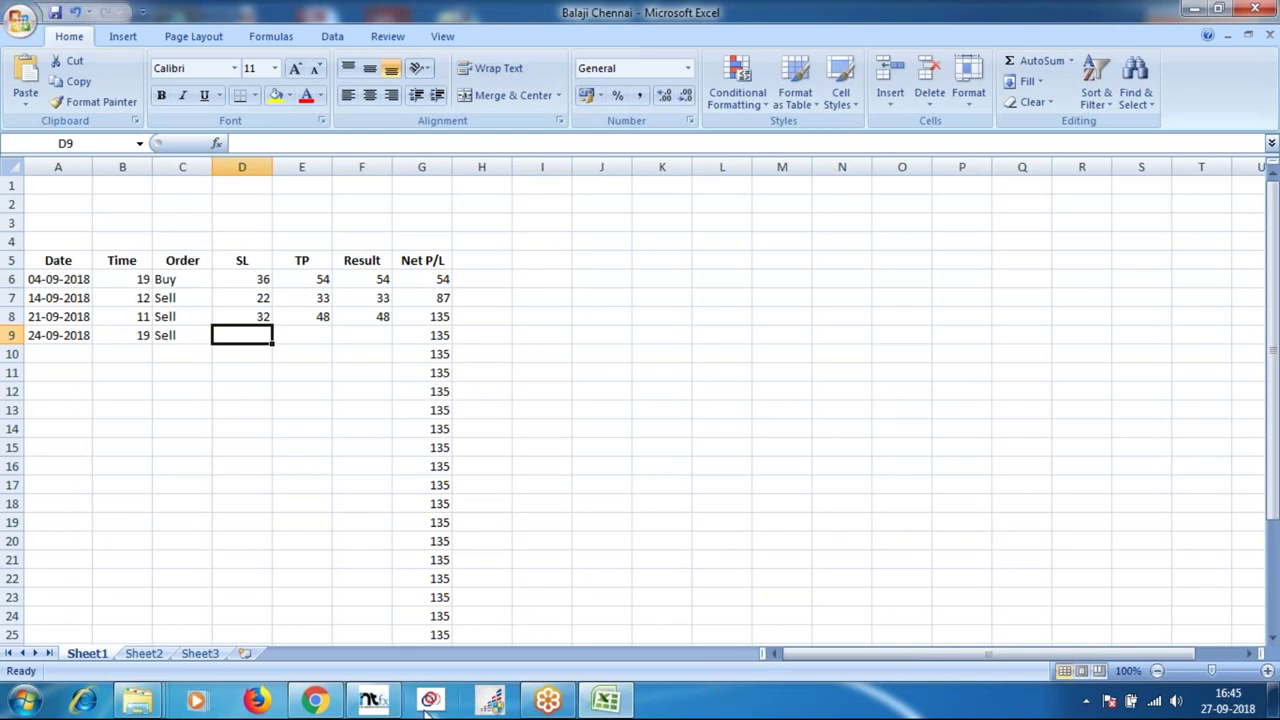
Switch to the MetaTrader chart and measure from the 2018.09.24 entry up to the stop-loss high and down to the 26 September low.
click(371, 700)
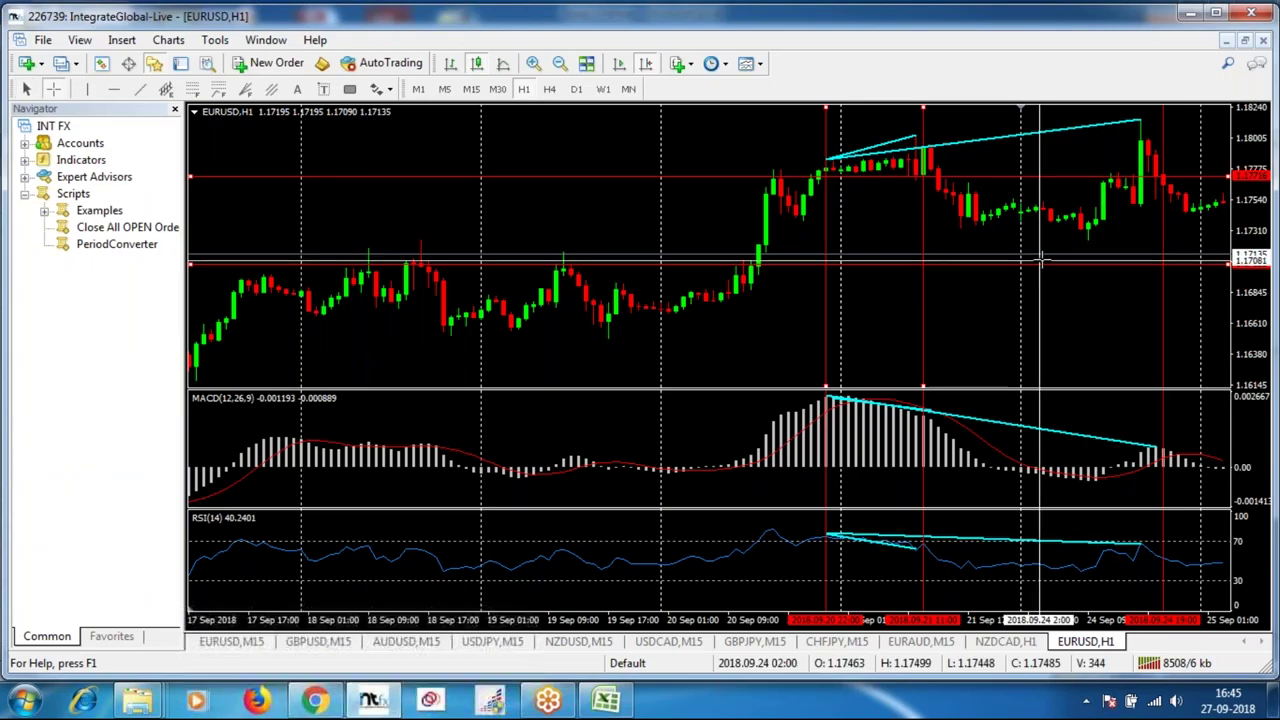
drag(1170, 178, 1151, 117)
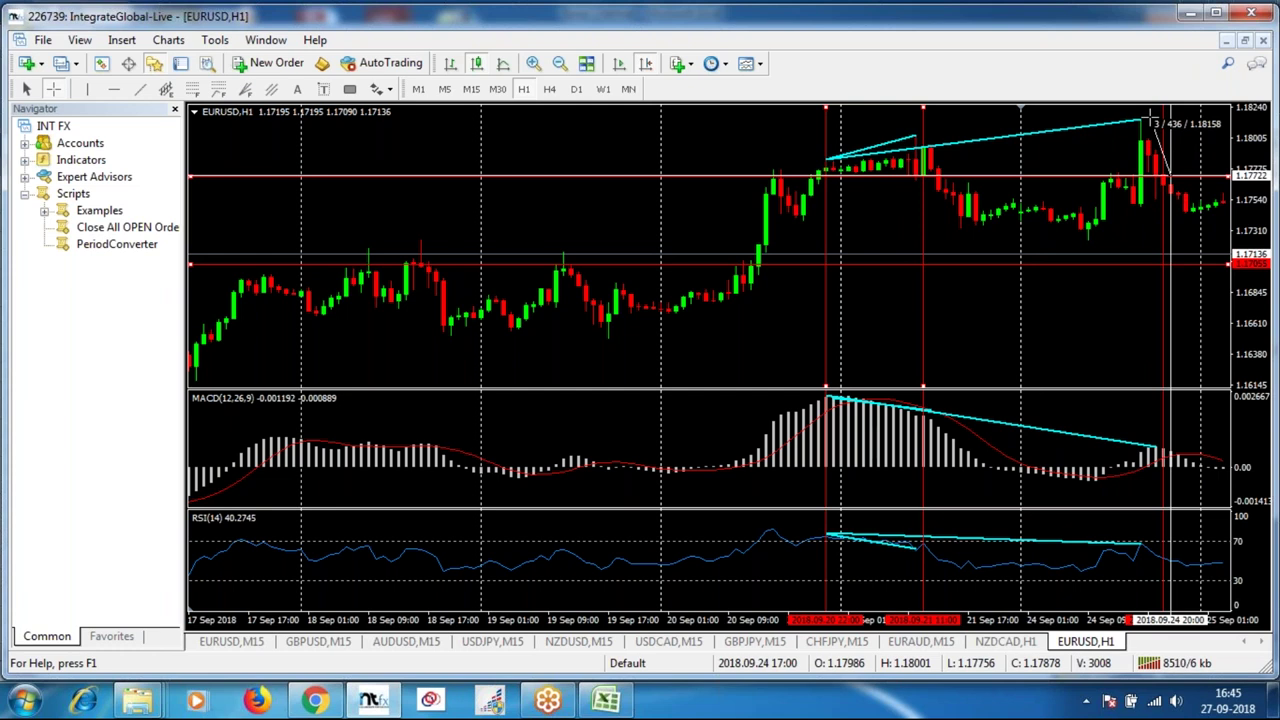
drag(1151, 117, 1060, 240)
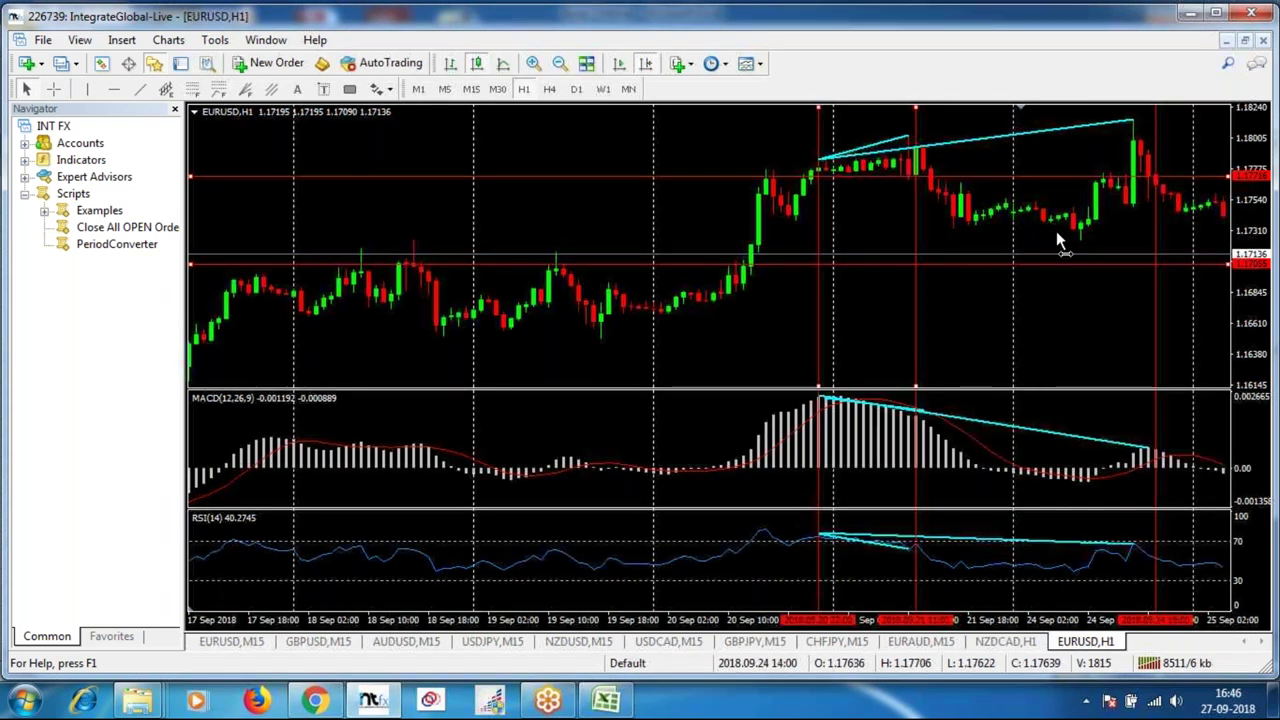
scroll(1040, 234, down, 3)
scroll(1018, 228, down, 3)
middle_click(797, 186)
drag(797, 185, 1138, 255)
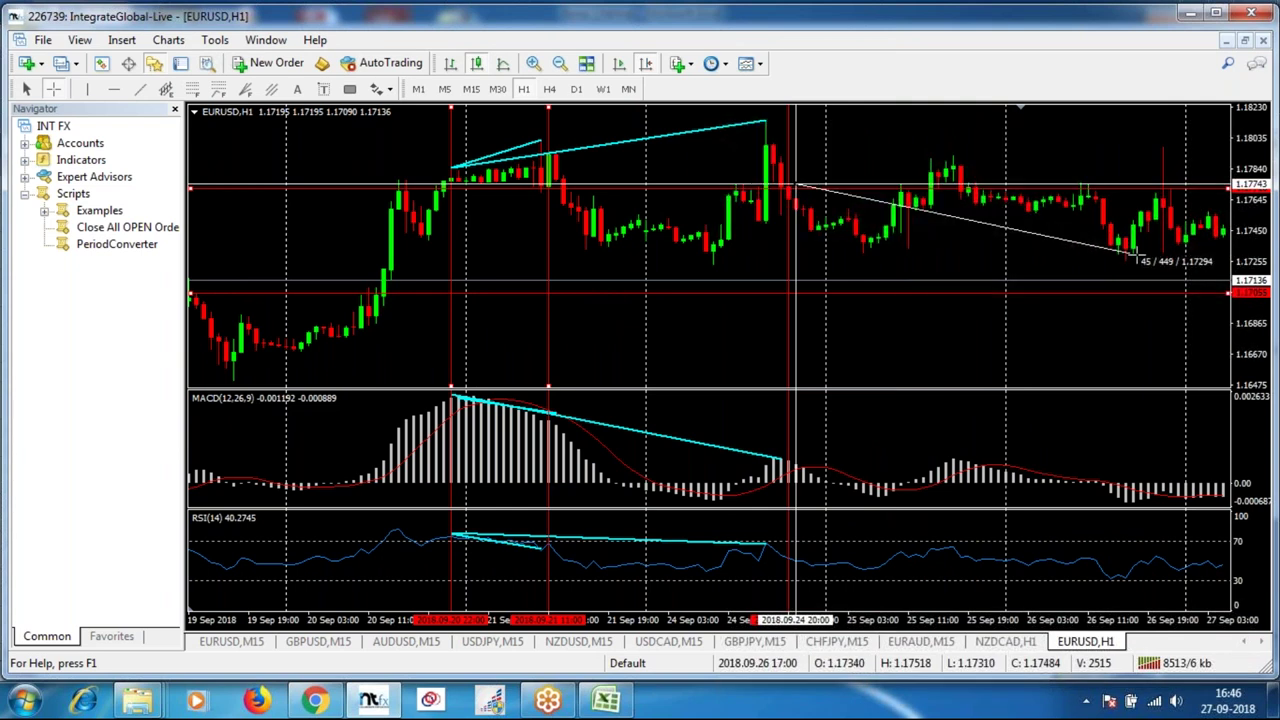
drag(1138, 255, 1138, 256)
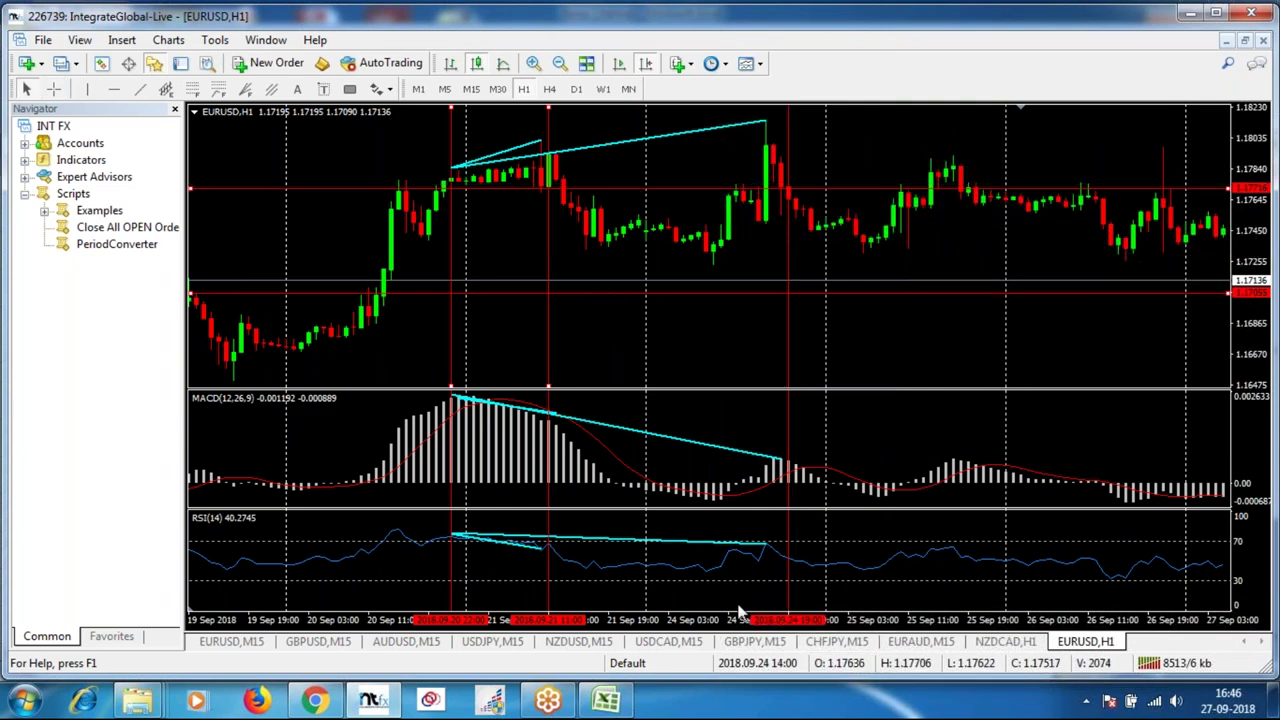
Switch to the Excel log, complete row 9 with SL 44, TP 44 and result 44, and save the workbook.
click(607, 700)
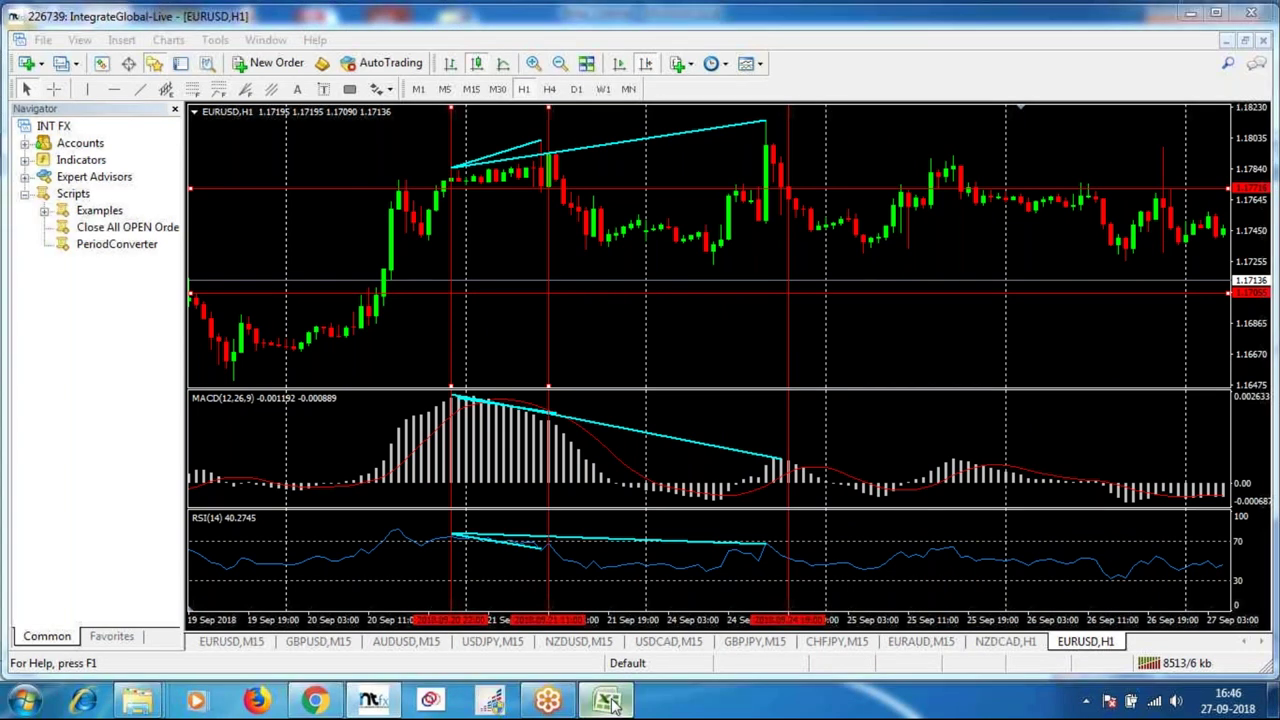
text(44)
key(Tab)
text(44)
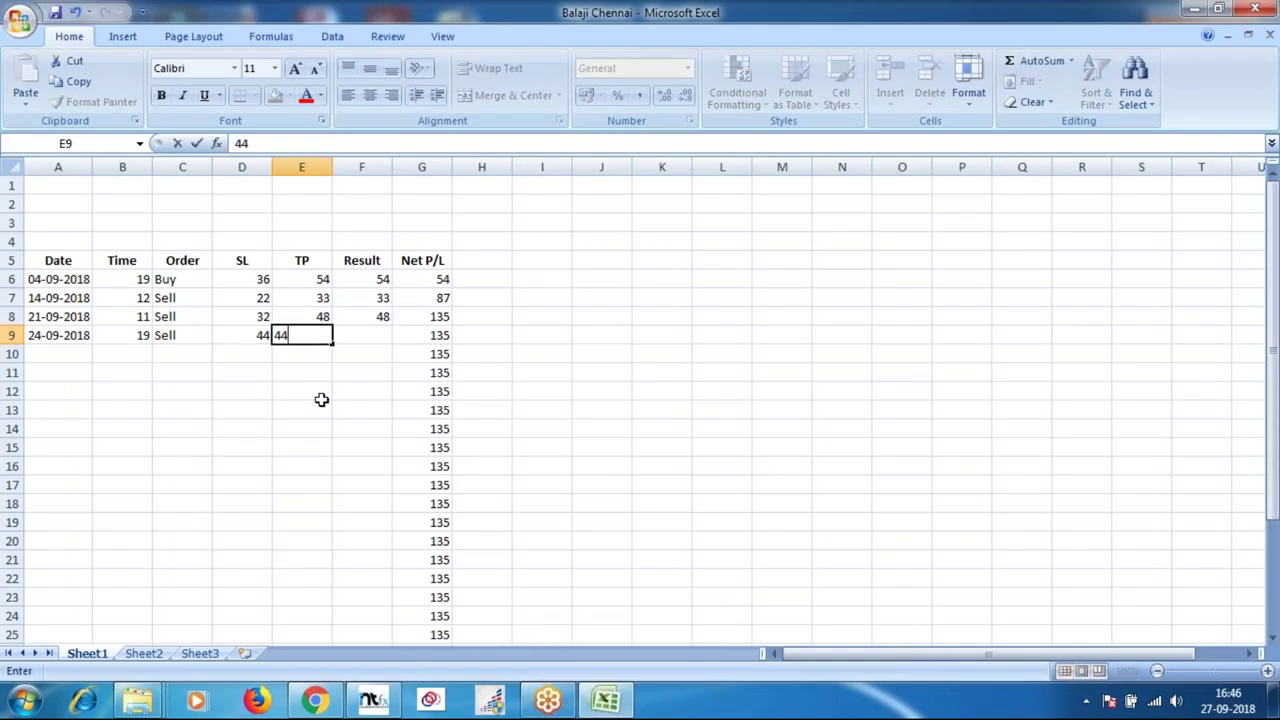
key(Tab)
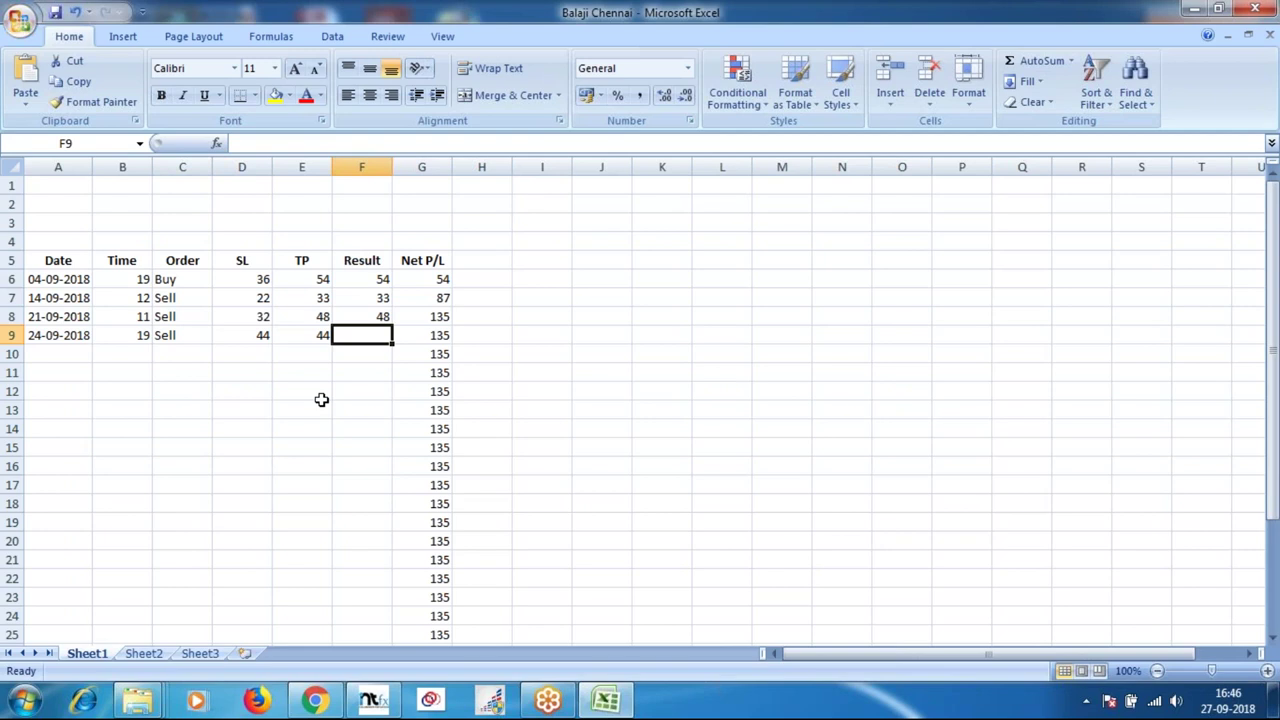
text(44)
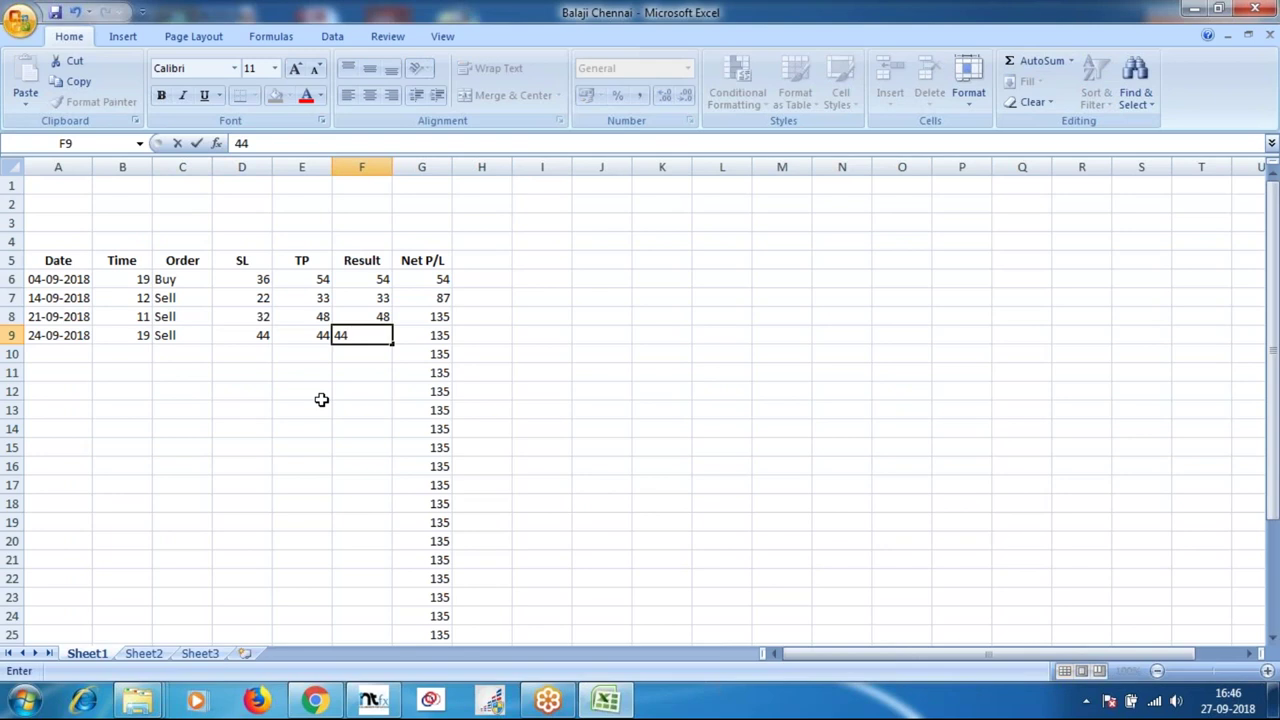
key(Return)
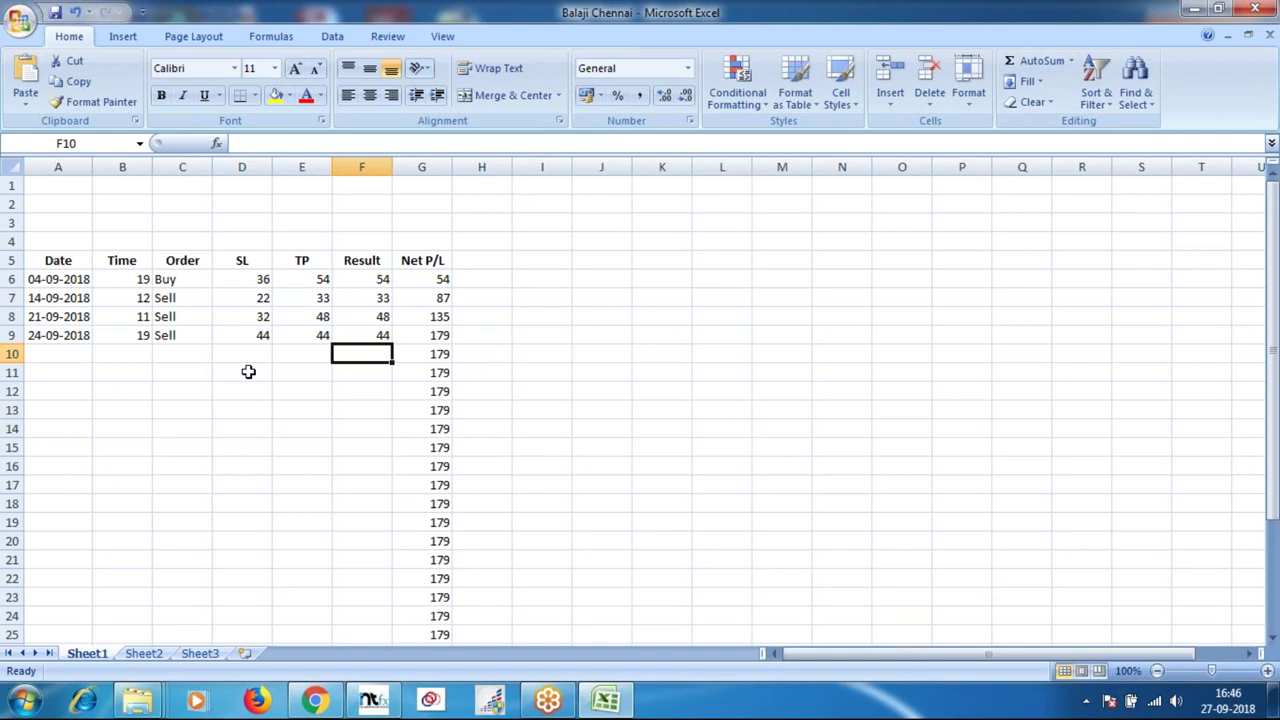
key(ctrl+s)
Inspect the Net P/L formula in row 9 and try a losing result of -44 in cell F9.
click(442, 338)
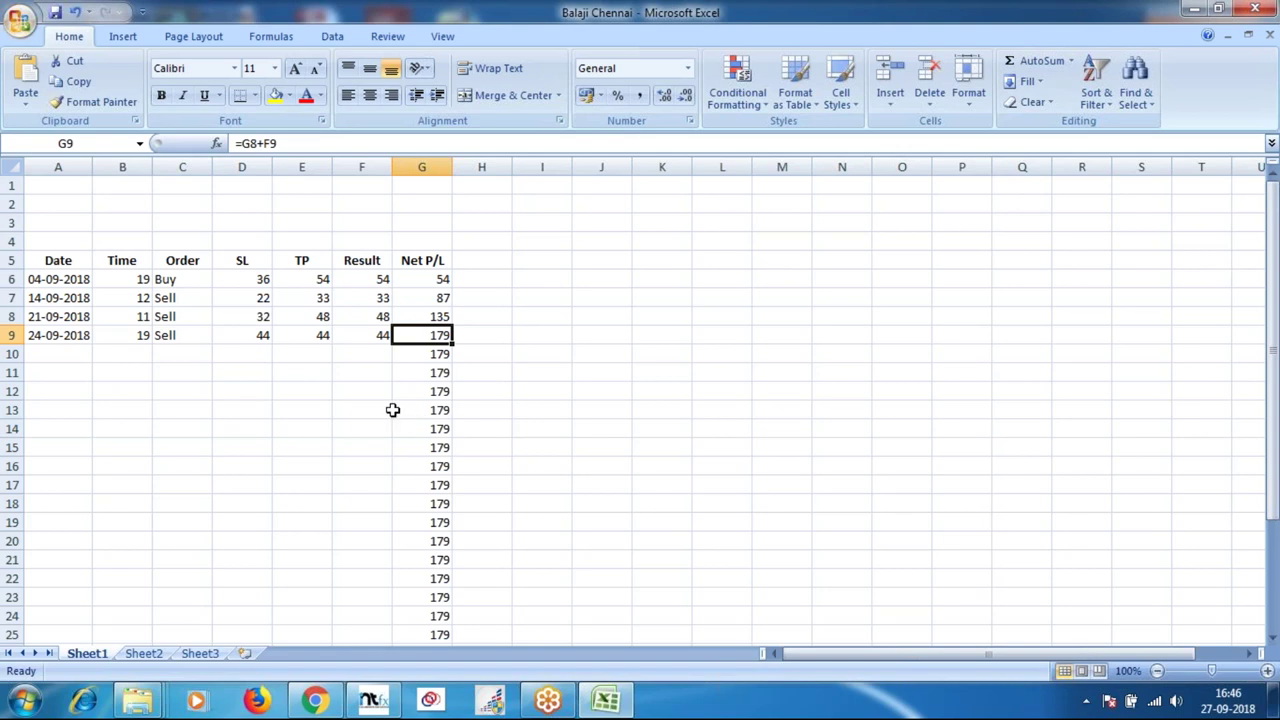
click(366, 354)
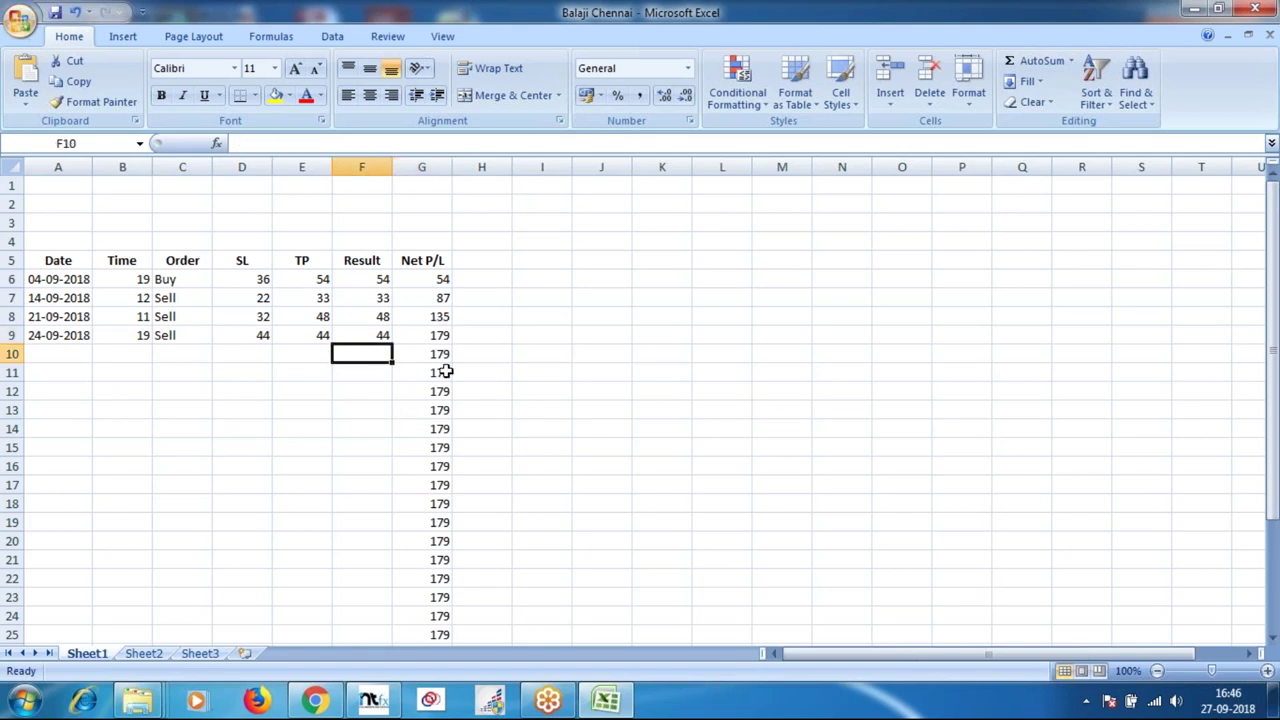
click(522, 369)
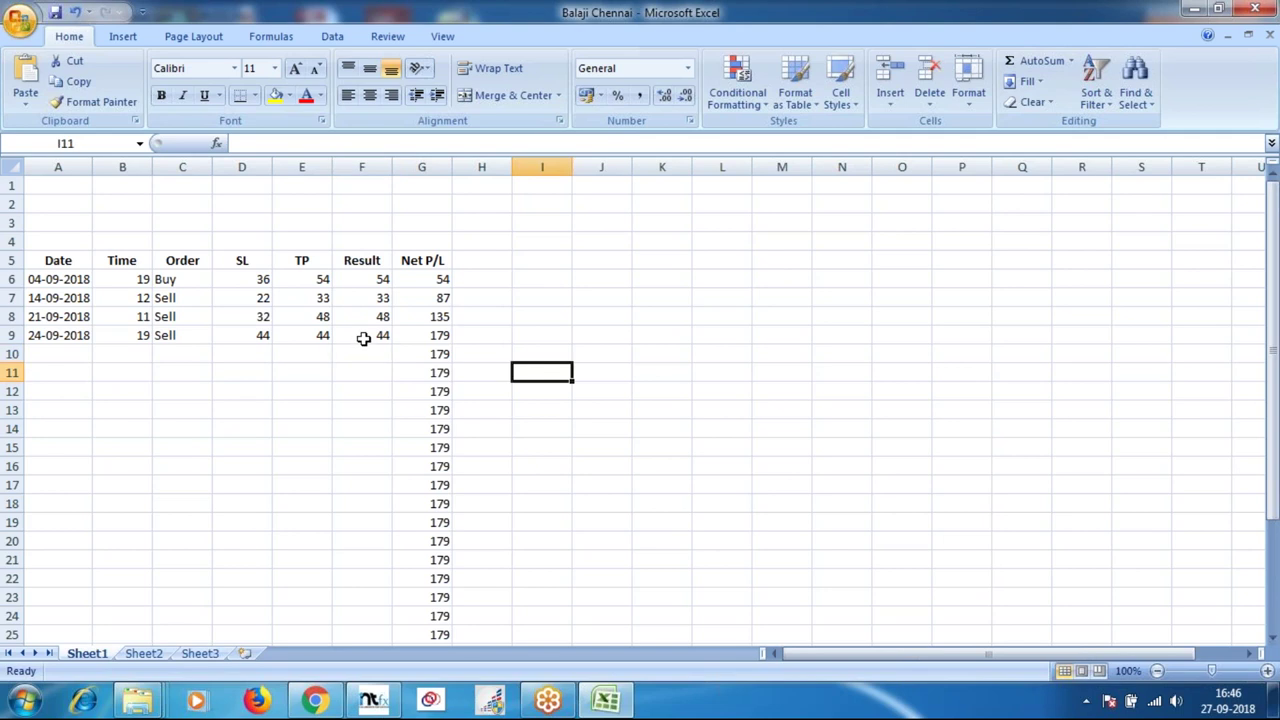
click(368, 335)
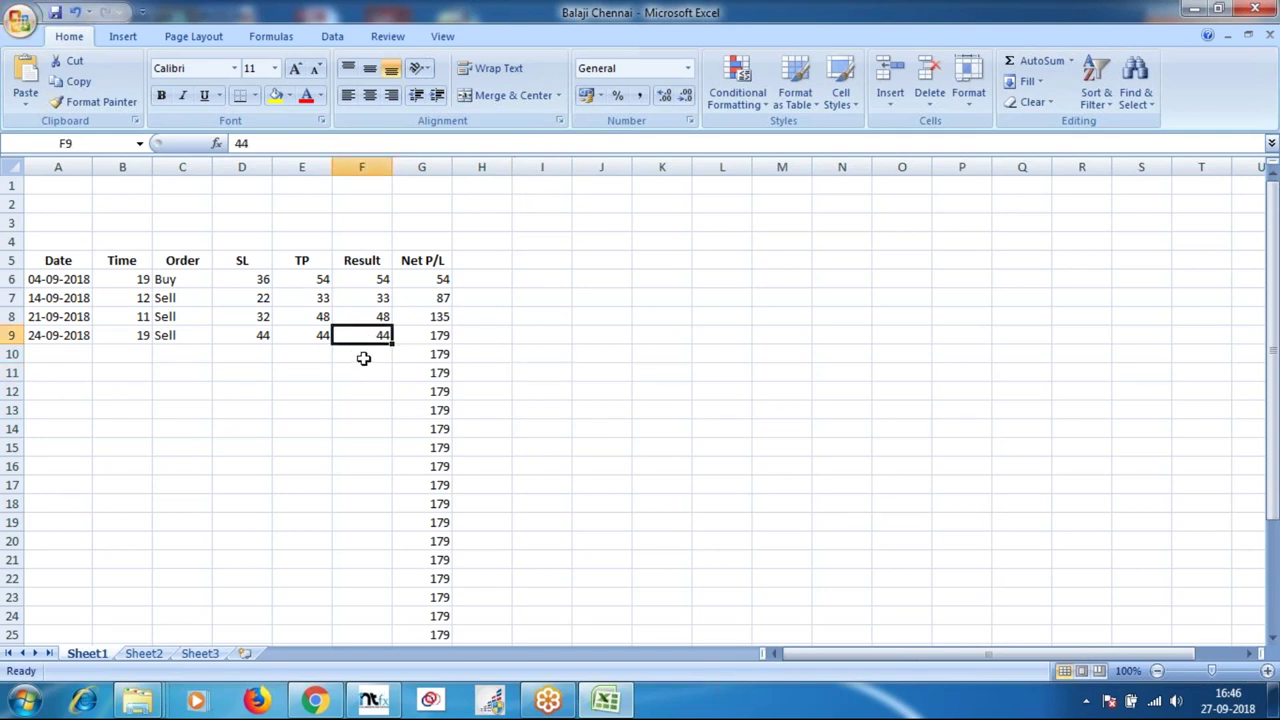
text(-44)
key(Return)
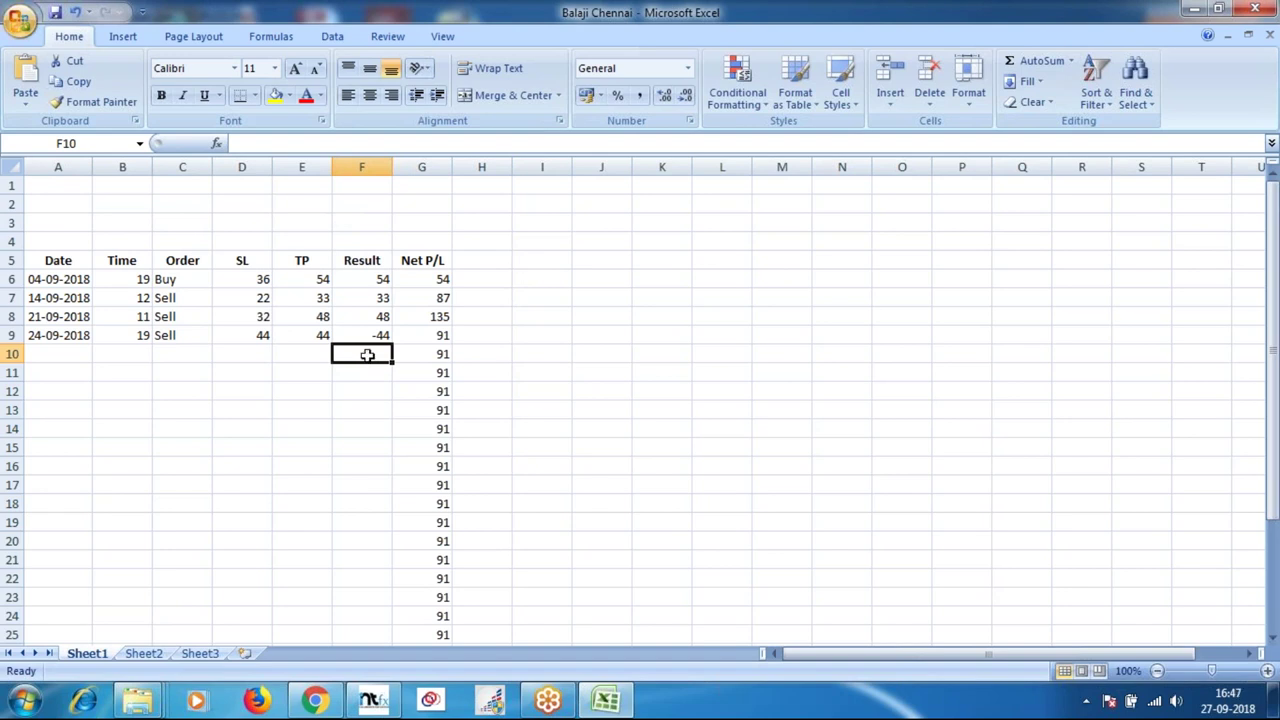
Recheck the Net P/L cell in row 9 and set the result in F9 back to 44.
click(431, 335)
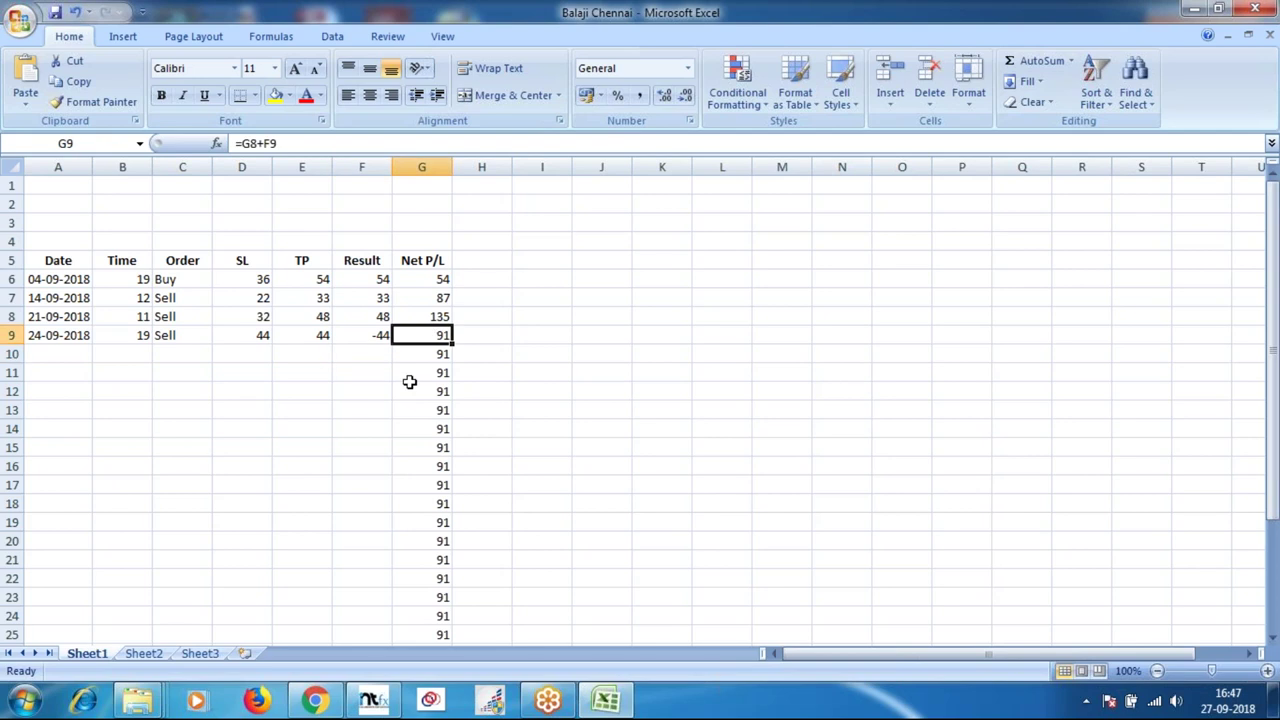
click(370, 337)
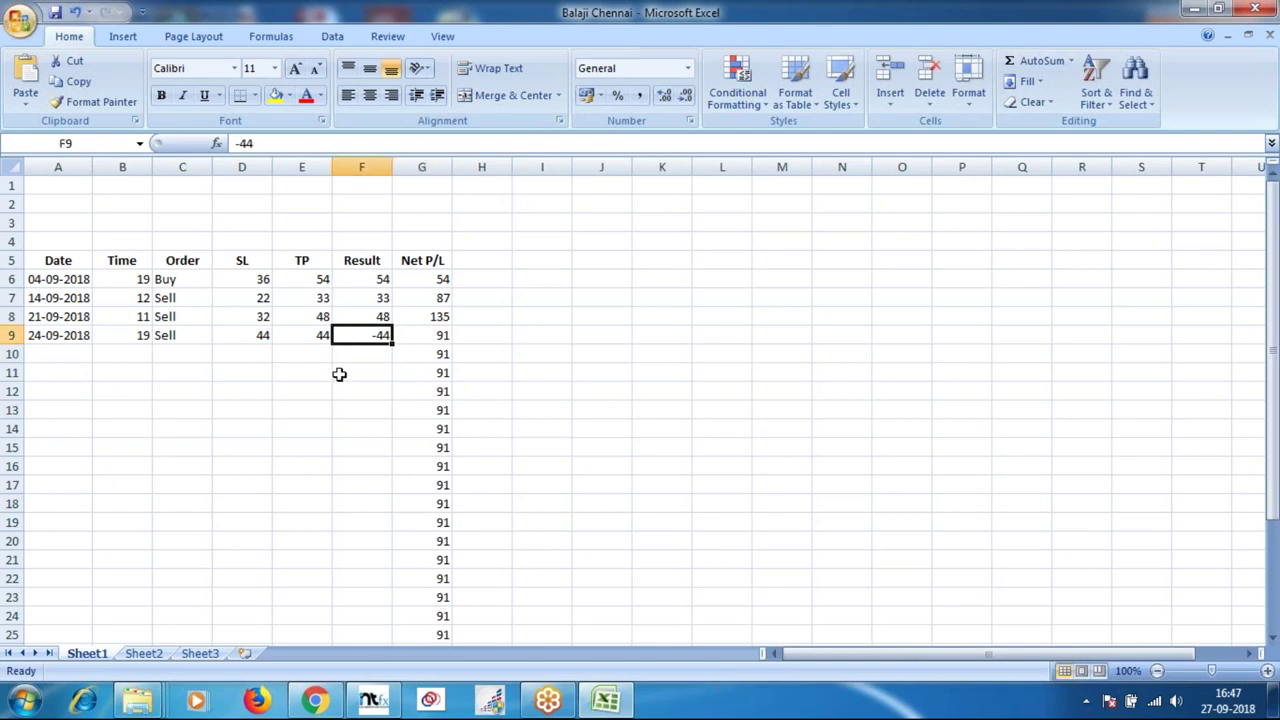
text(44)
key(Return)
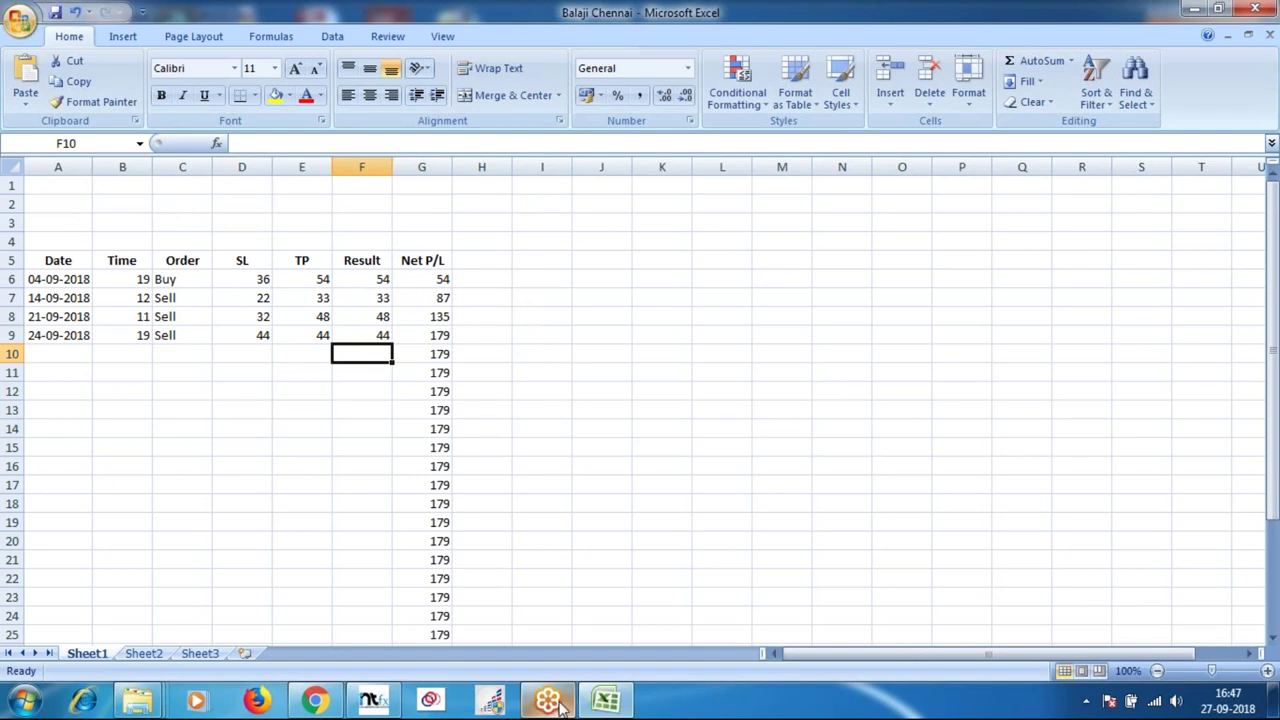
Switch to MetaTrader and scan the EURUSD H1 chart back from late September to late August 2018 for further divergences.
click(380, 703)
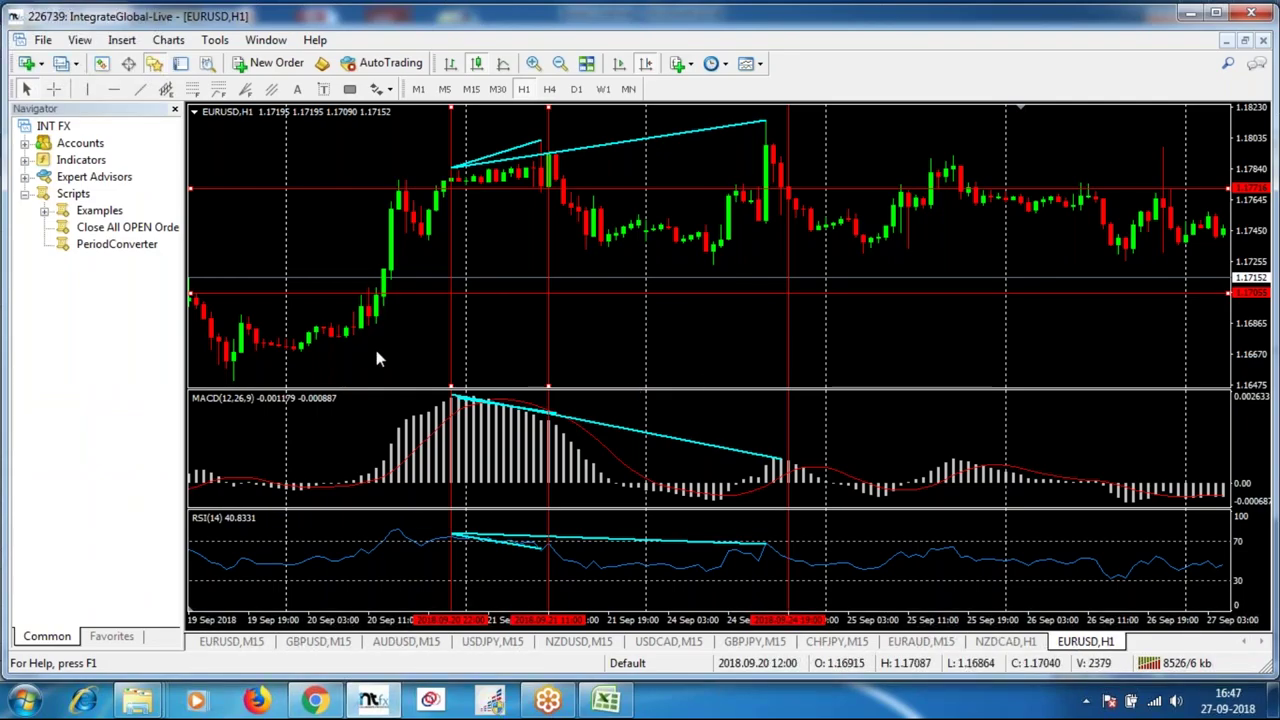
drag(376, 350, 471, 345)
scroll(432, 350, down, 5)
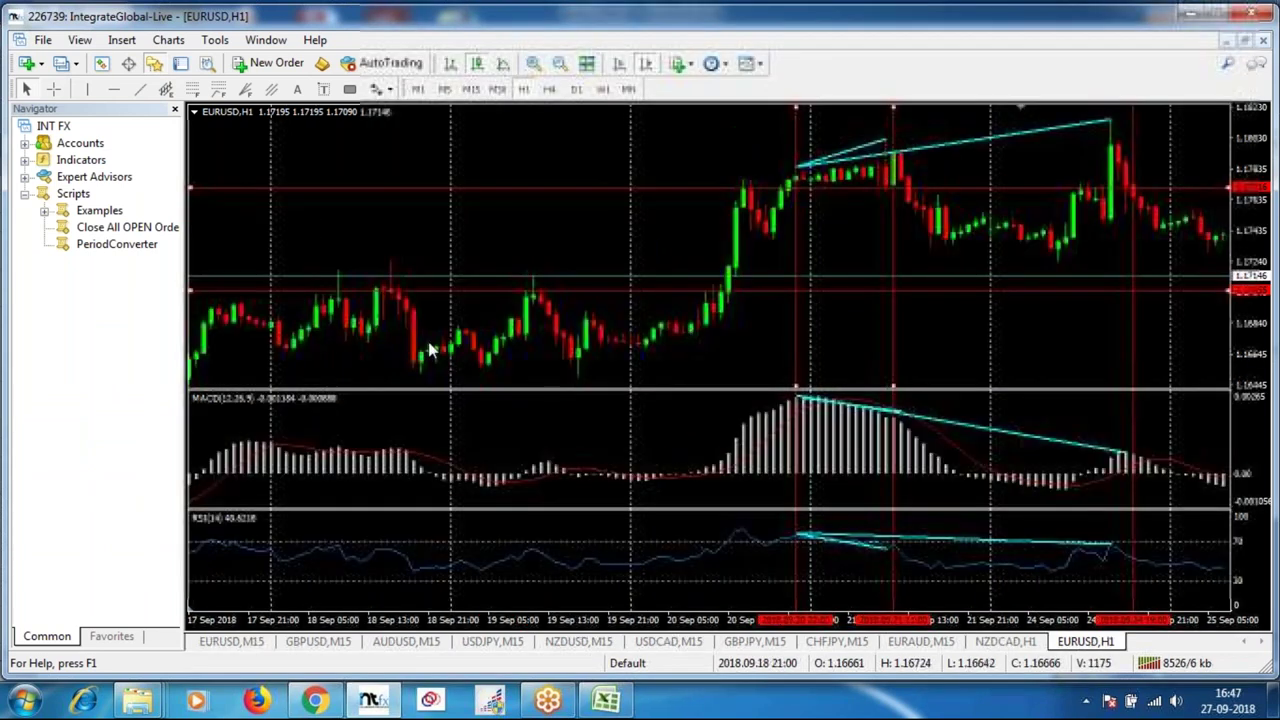
scroll(432, 350, down, 5)
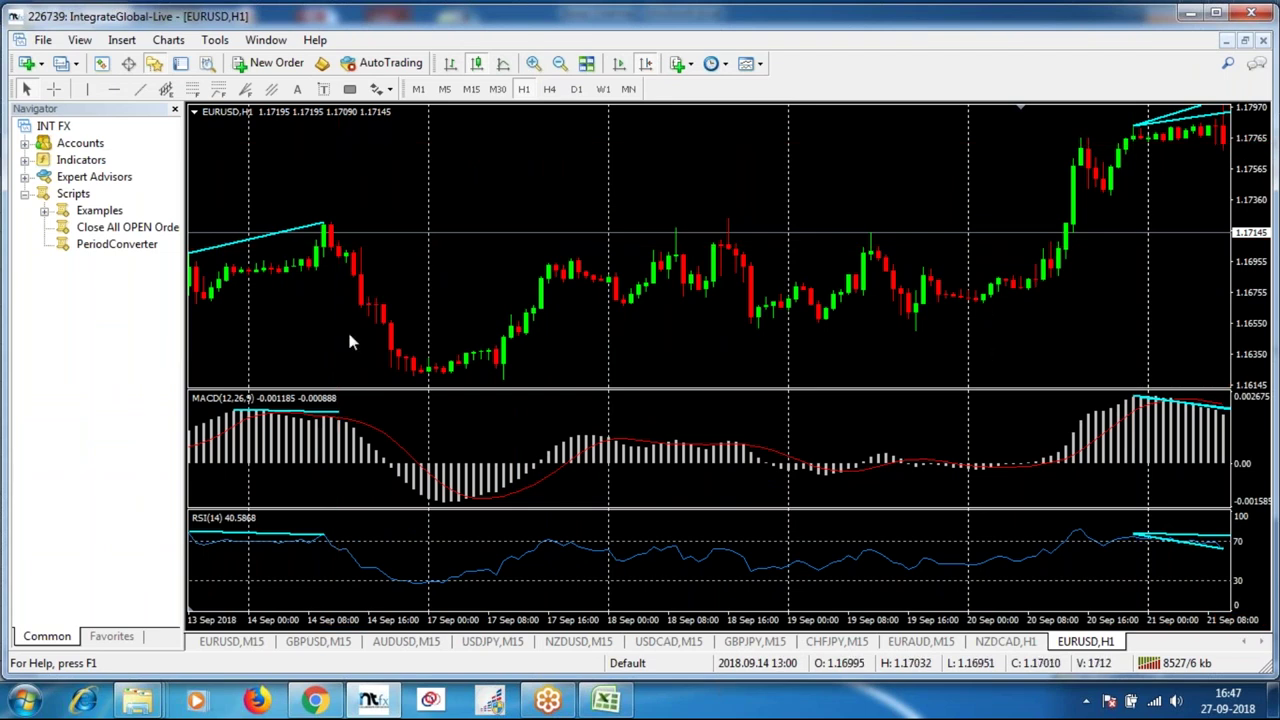
scroll(593, 305, up, 4)
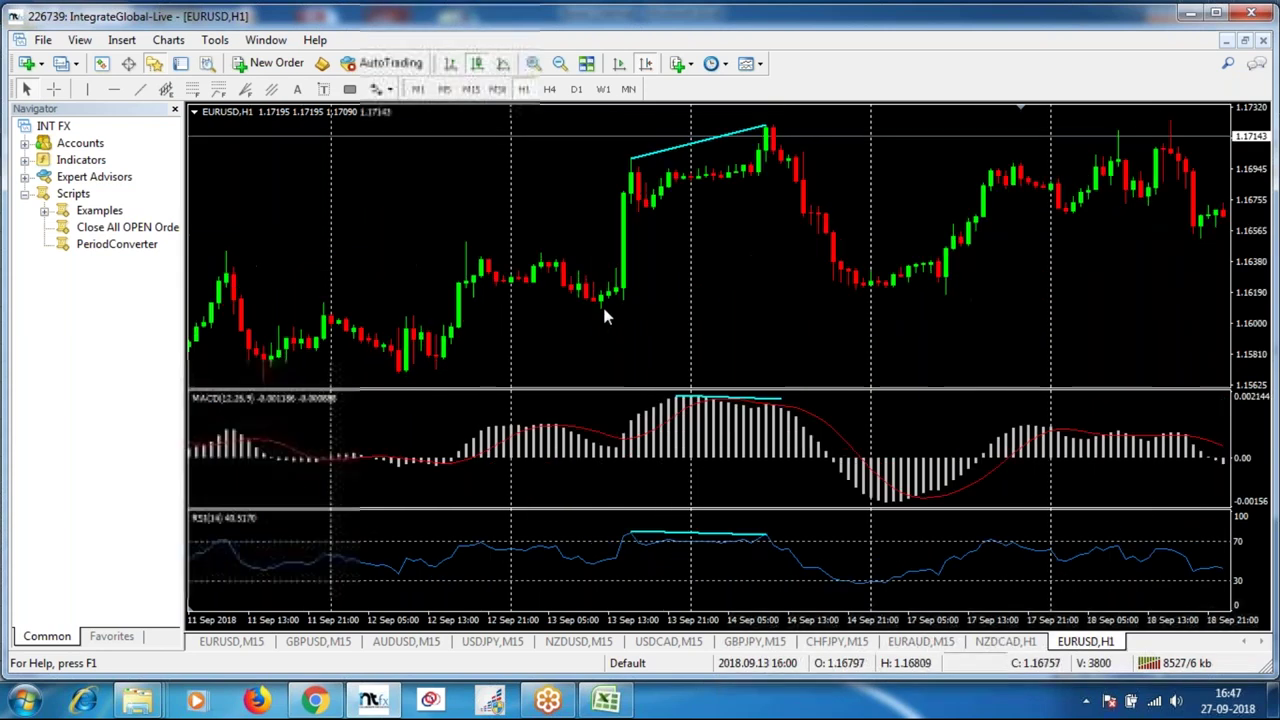
scroll(602, 315, up, 2)
scroll(801, 312, up, 3)
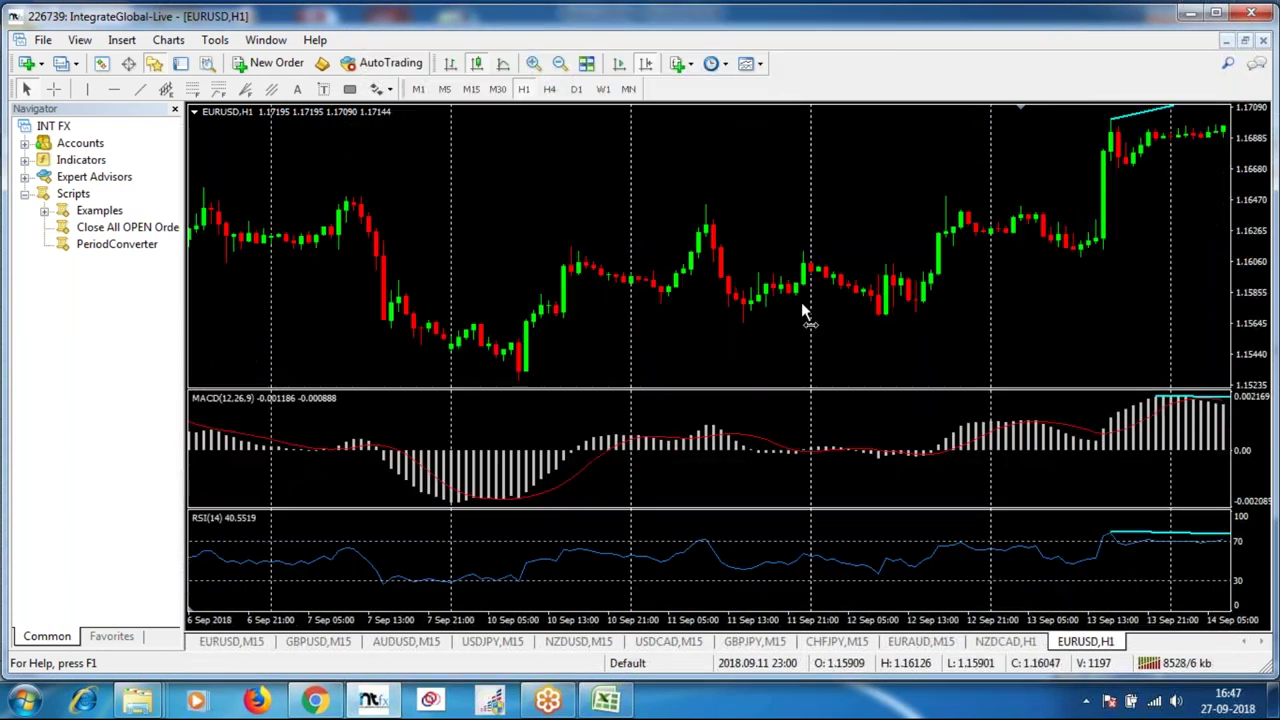
scroll(803, 310, up, 2)
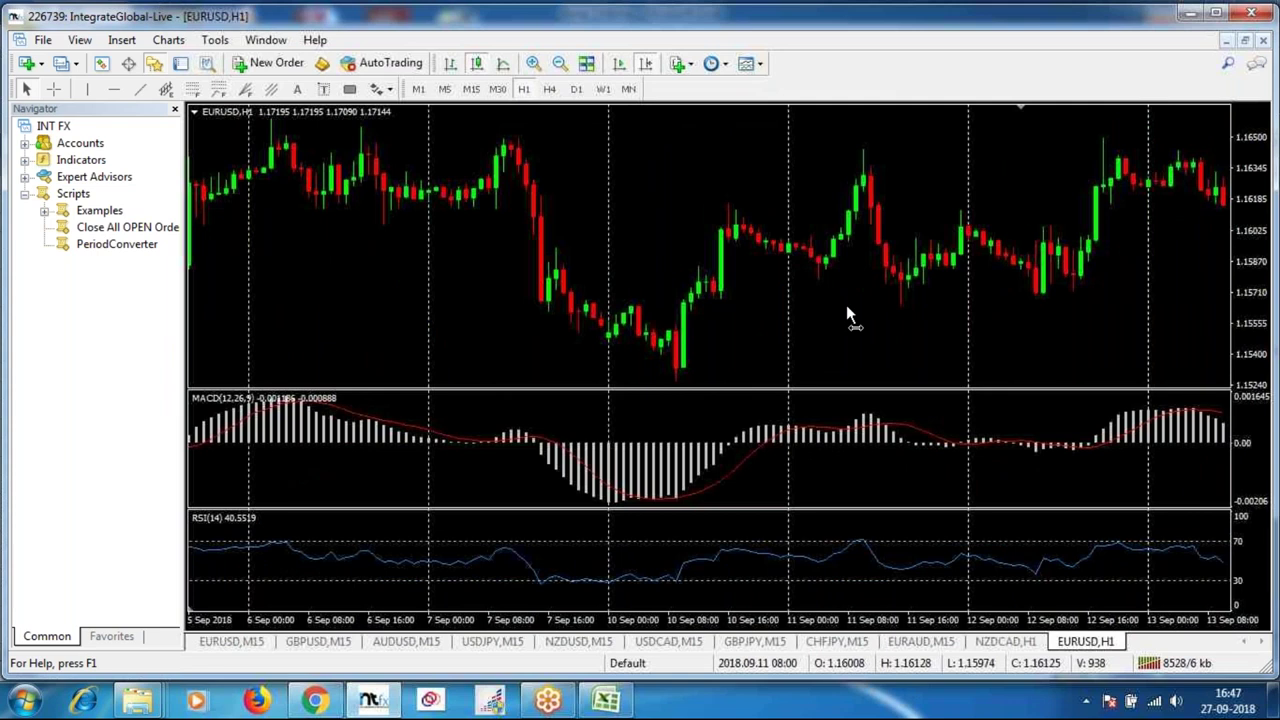
scroll(720, 323, up, 2)
scroll(718, 312, up, 2)
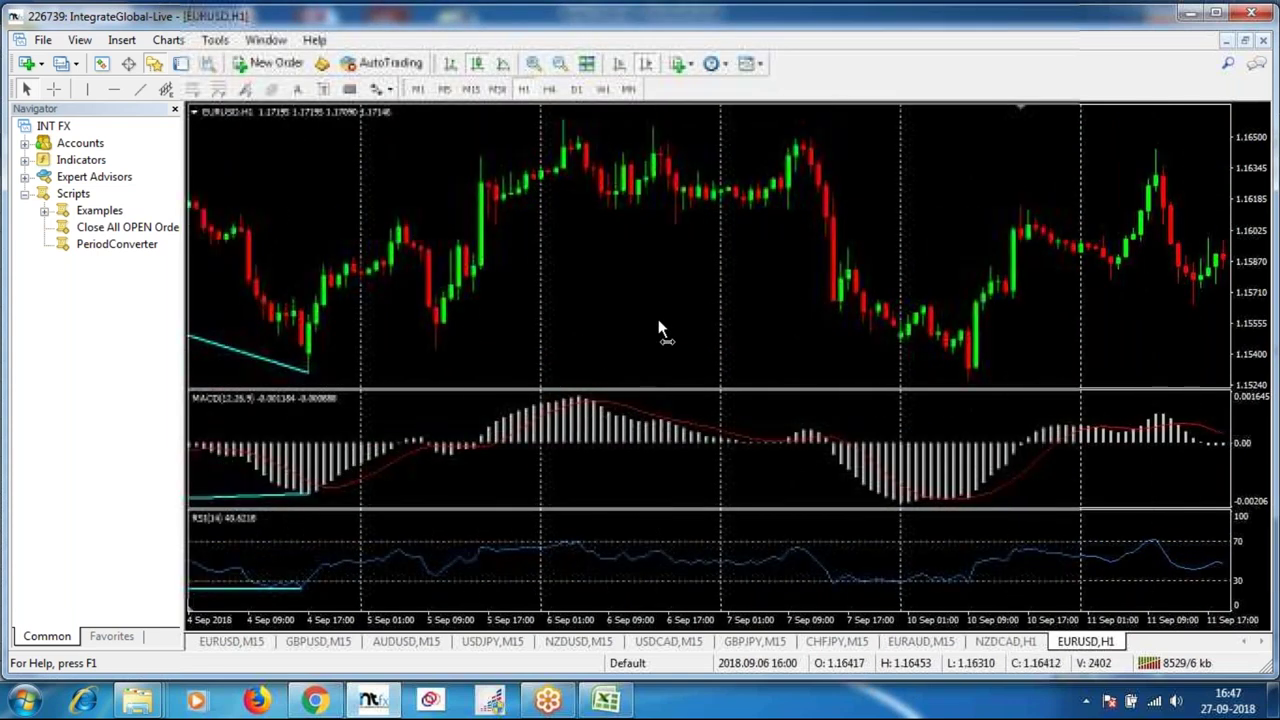
scroll(658, 319, up, 3)
scroll(700, 320, up, 3)
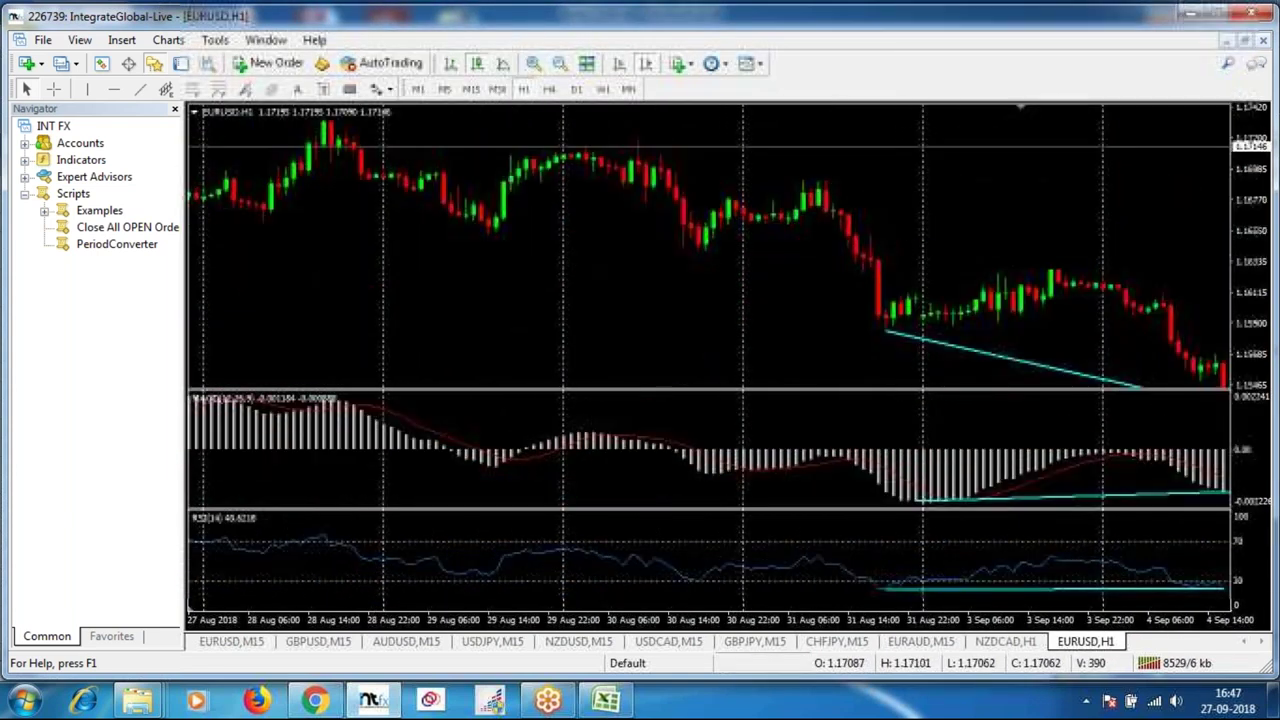
scroll(720, 320, up, 3)
scroll(768, 305, up, 2)
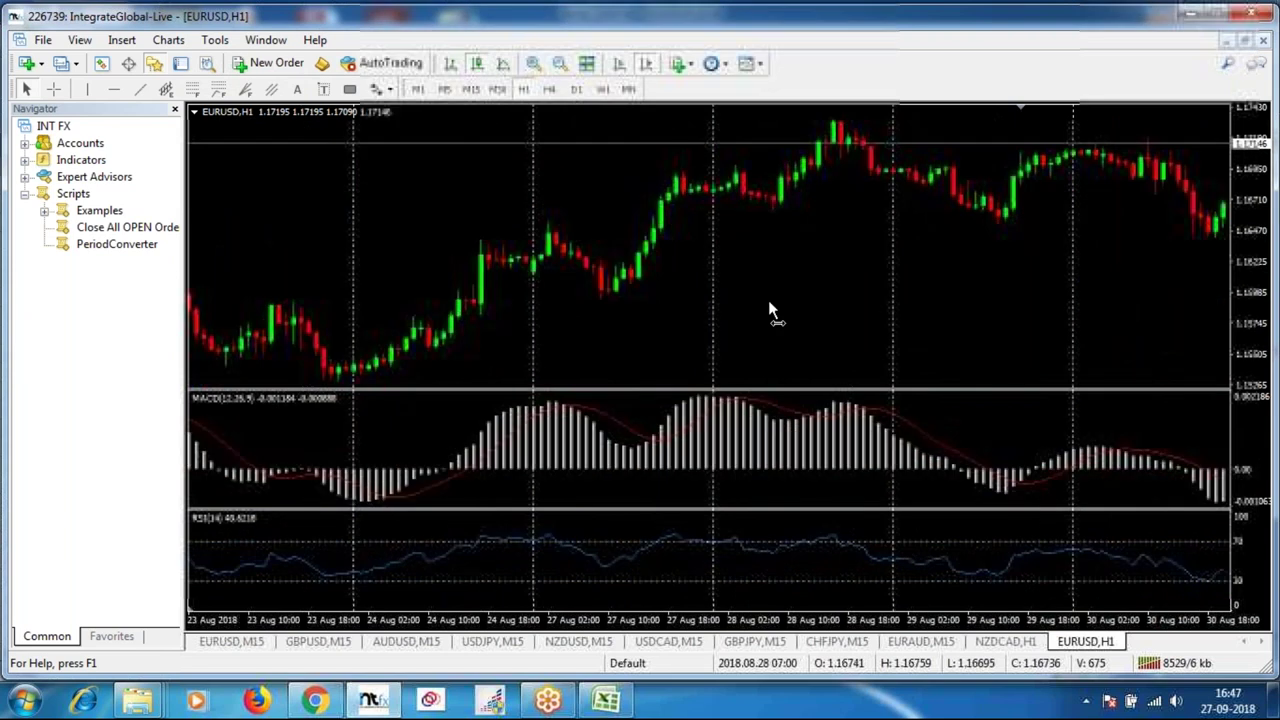
scroll(768, 305, up, 2)
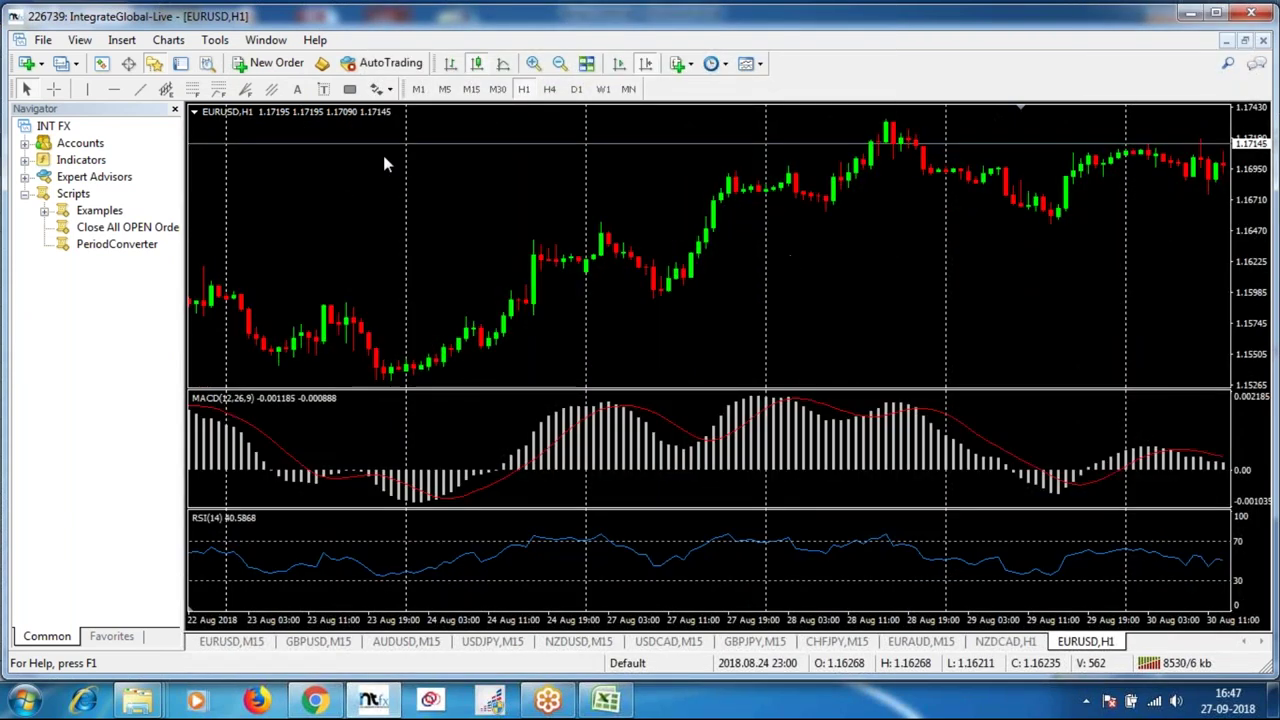
Draw divergence trend lines joining the 27 and 28 August highs on the price chart and the matching MACD and RSI peaks.
click(140, 89)
drag(735, 163, 887, 124)
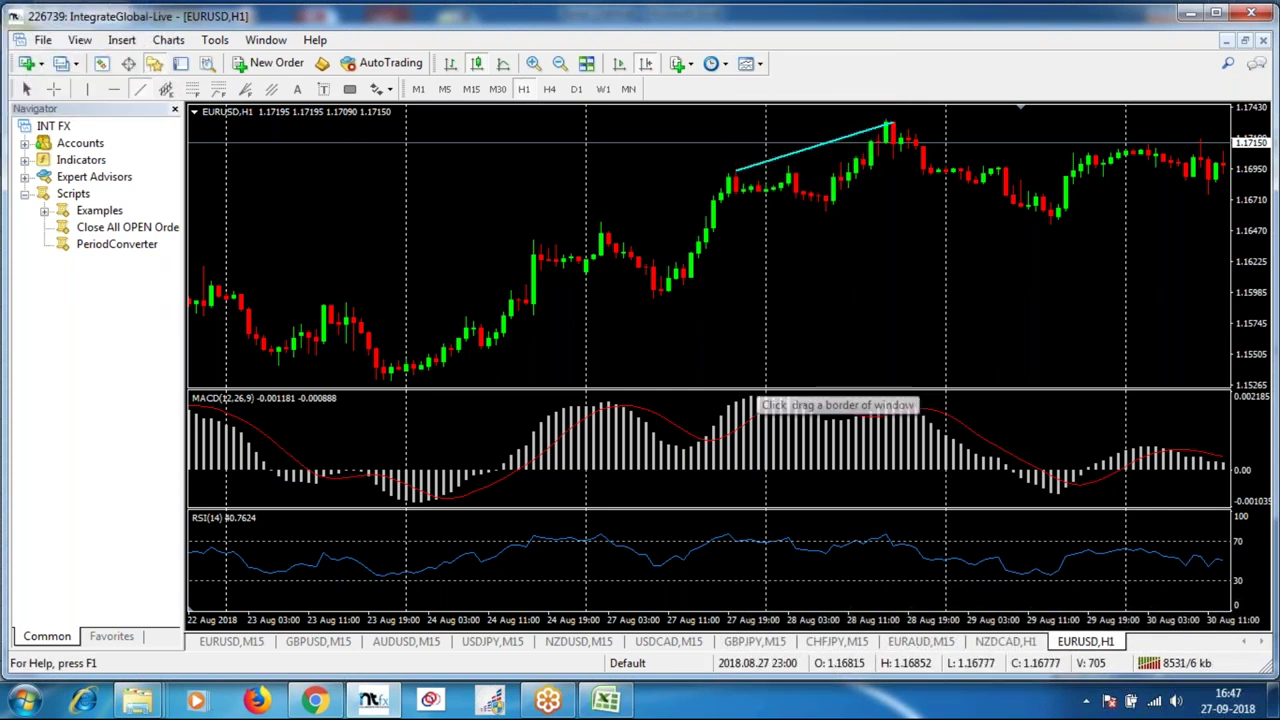
drag(887, 388, 900, 403)
click(140, 89)
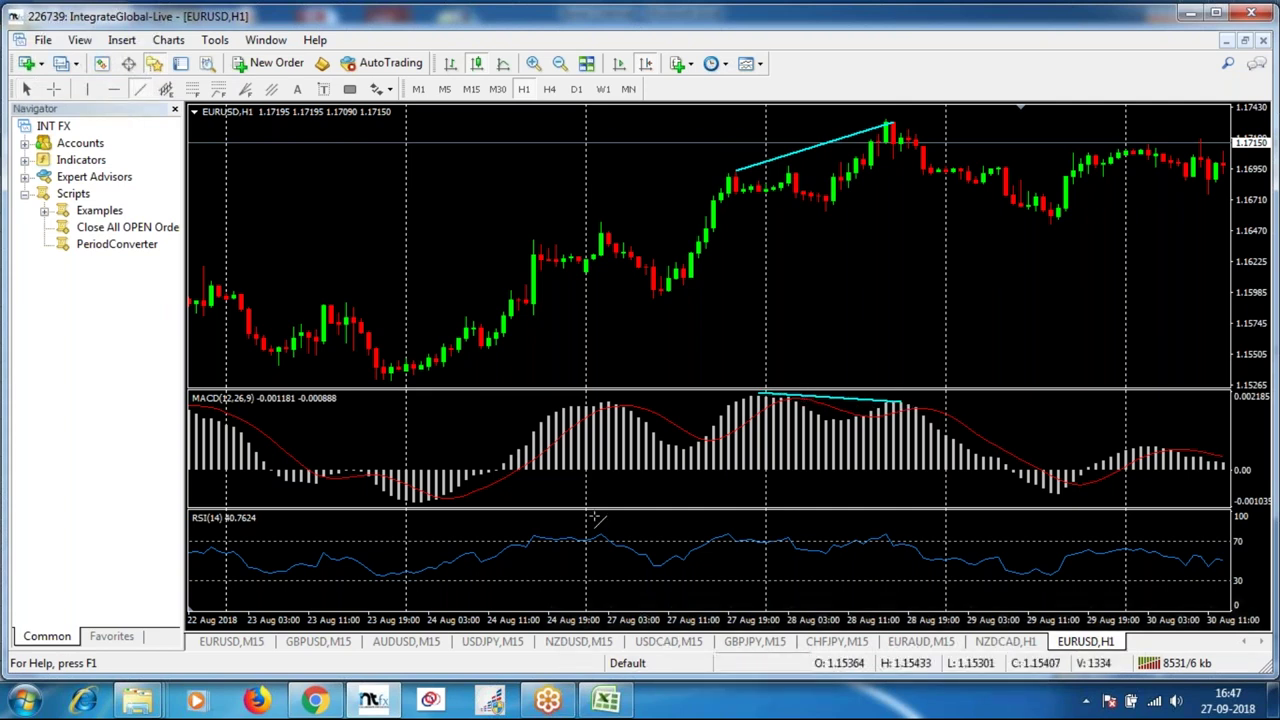
drag(728, 536, 887, 537)
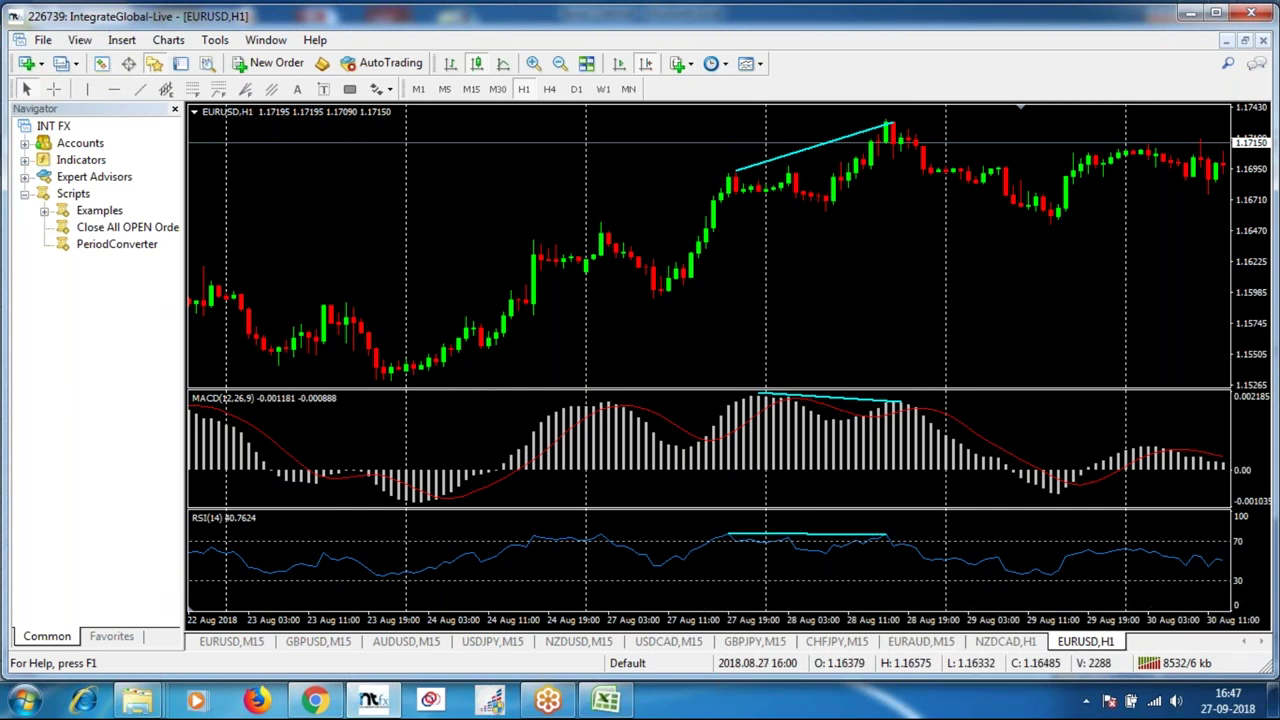
Measure from the candle after the 28 August high down to the 29 August low, and view the preceding candles.
middle_click(904, 284)
drag(910, 143, 1035, 205)
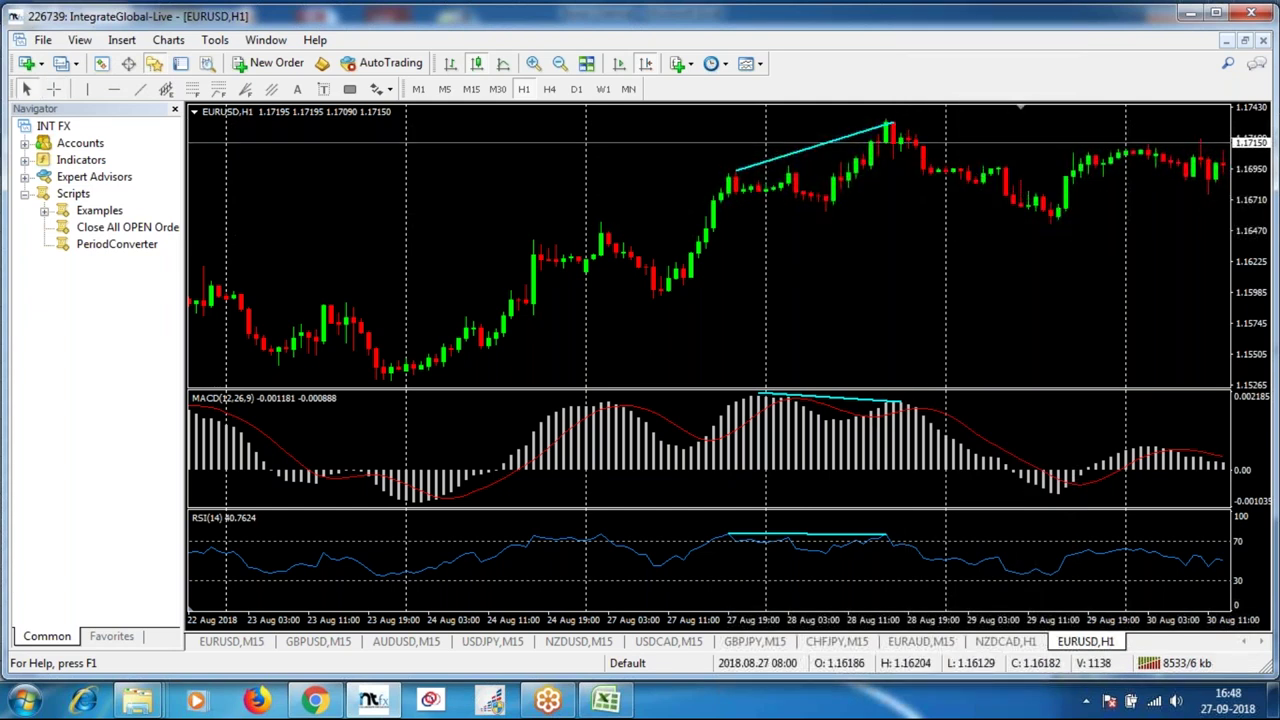
scroll(739, 322, left, 5)
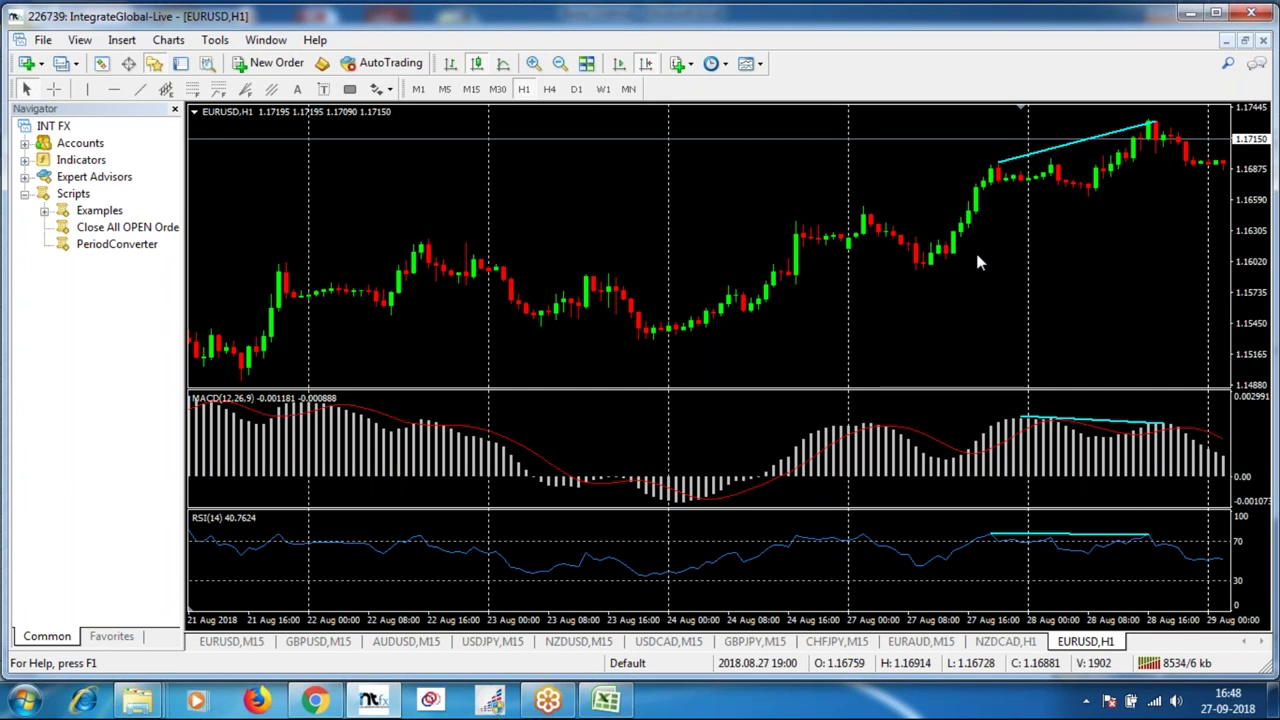
Draw a trend line on the price chart joining the early 27 August high and the evening 27 August high.
scroll(955, 318, up, 2)
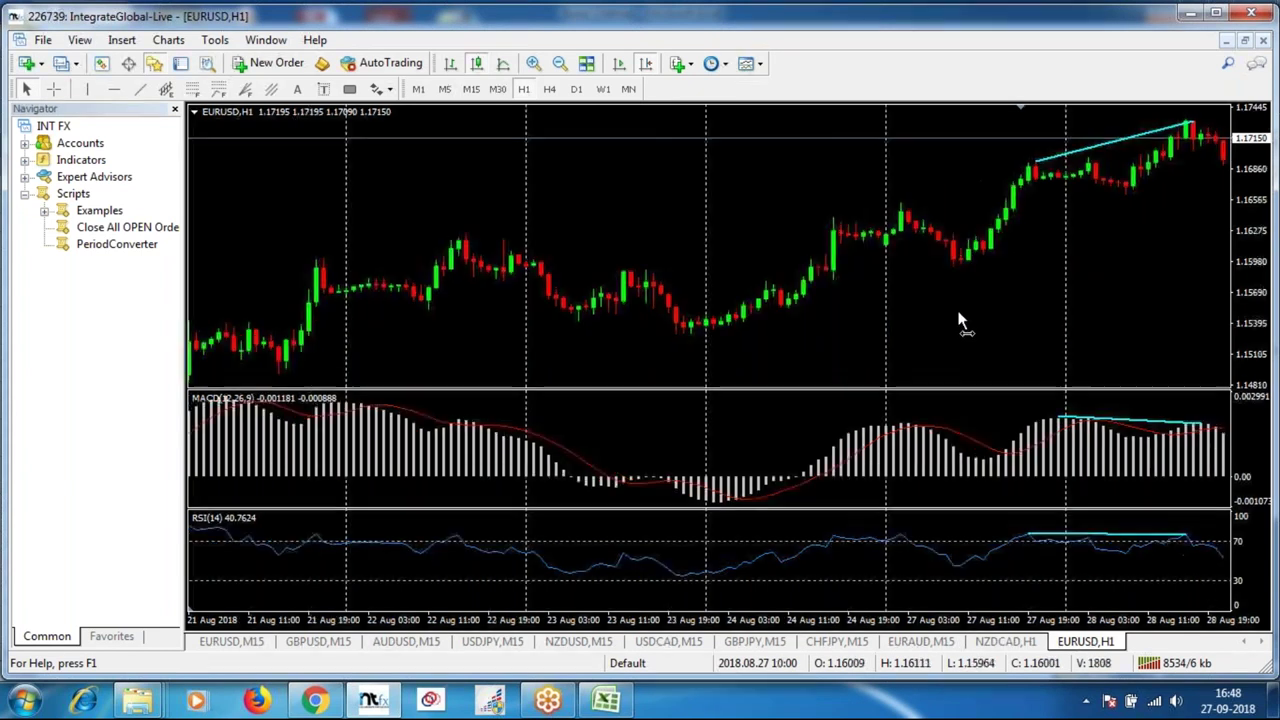
scroll(958, 320, up, 1)
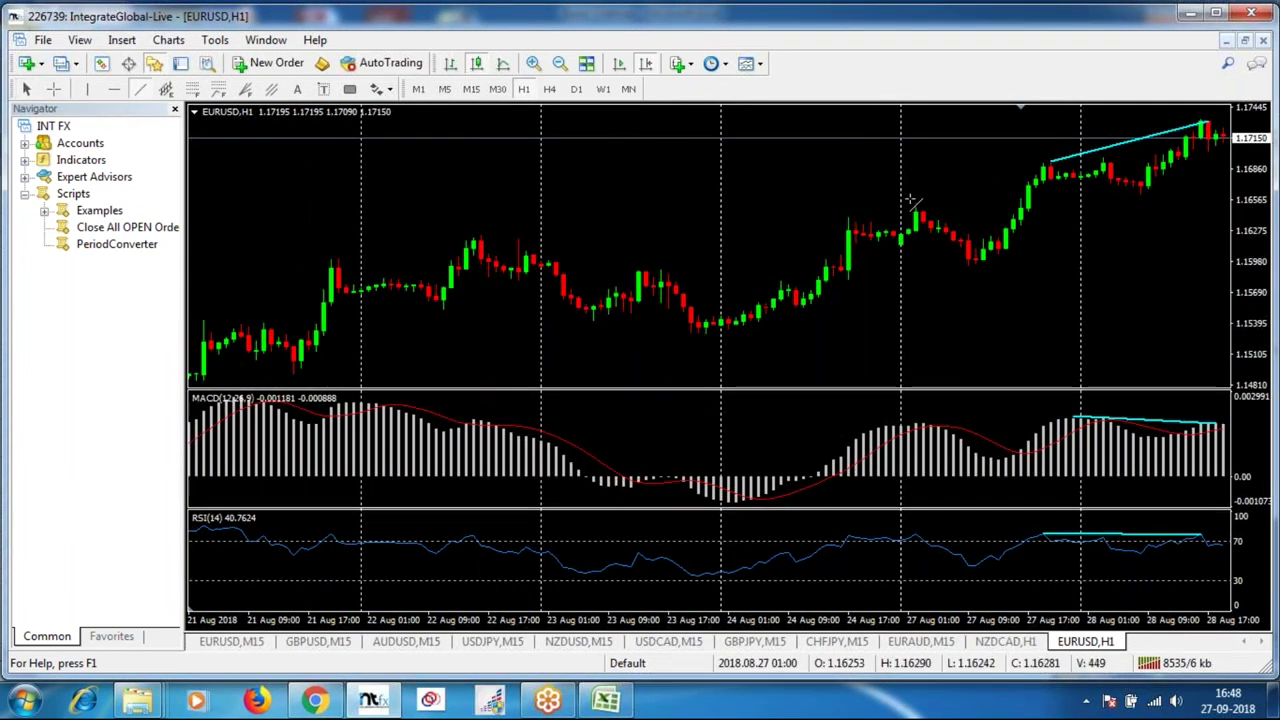
drag(933, 195, 1045, 162)
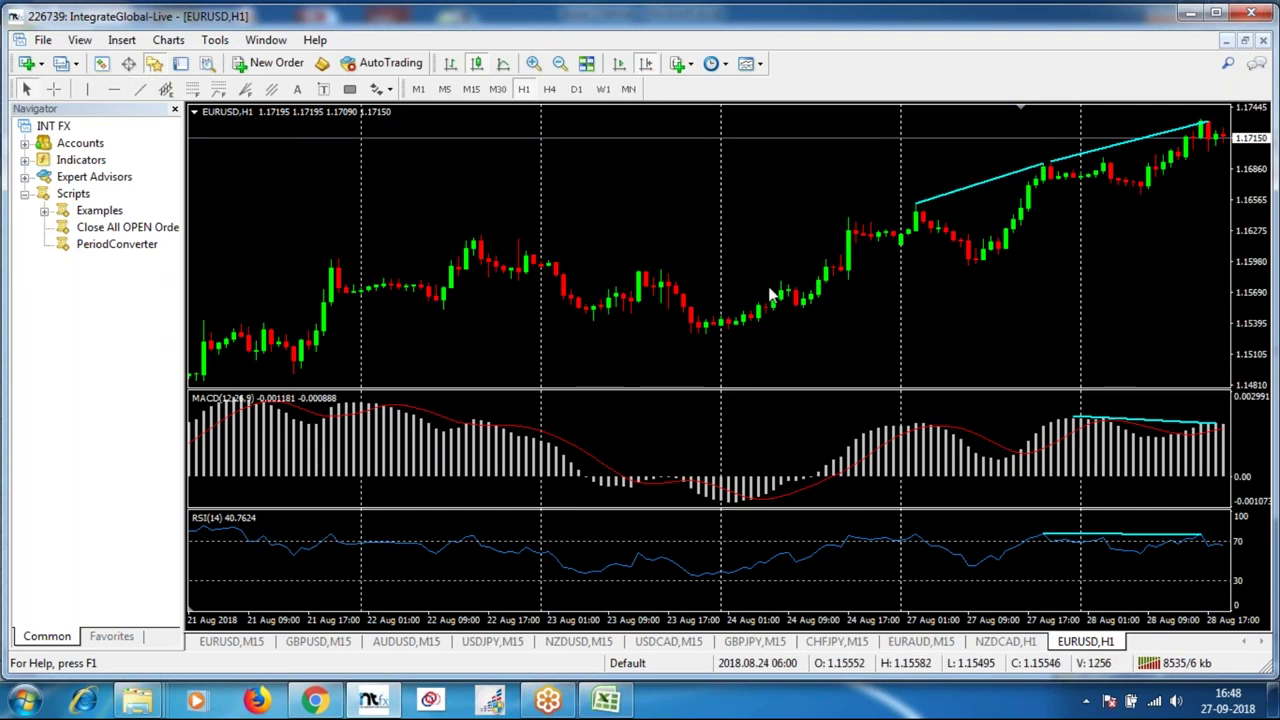
Mark the two 27 August price highs with vertical lines at 02:00 and 19:00.
click(87, 89)
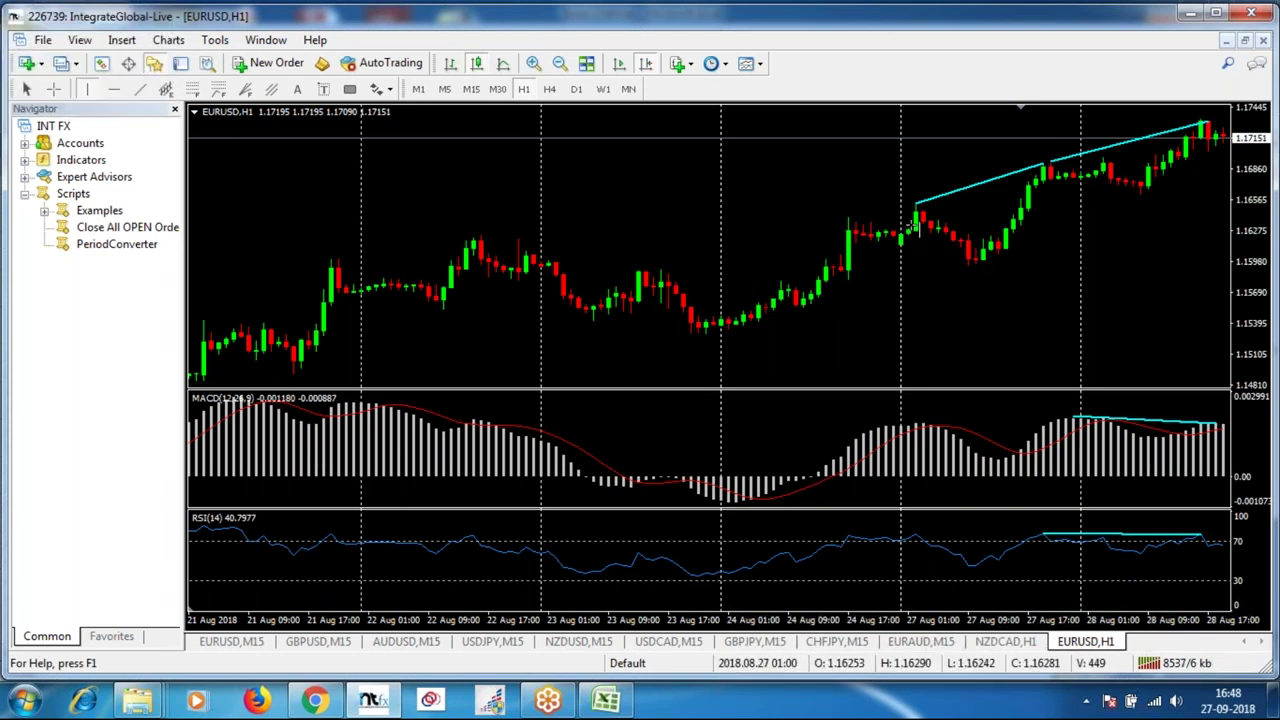
click(916, 213)
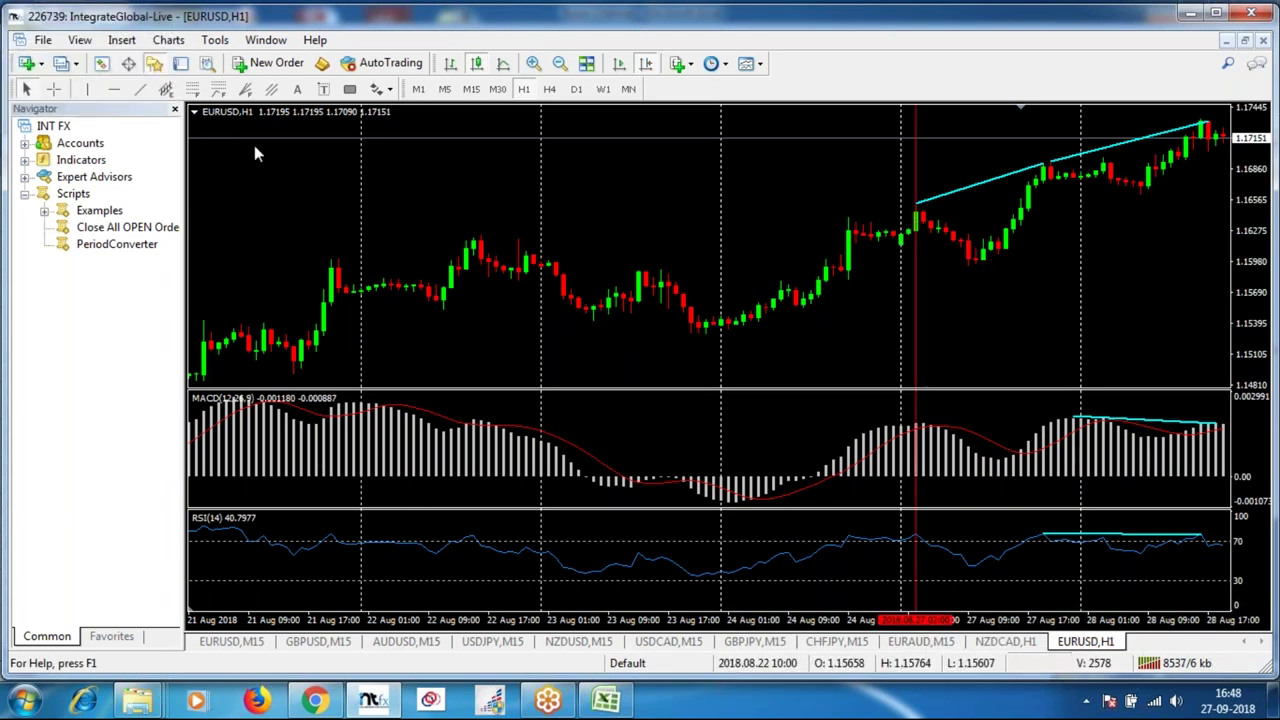
click(87, 89)
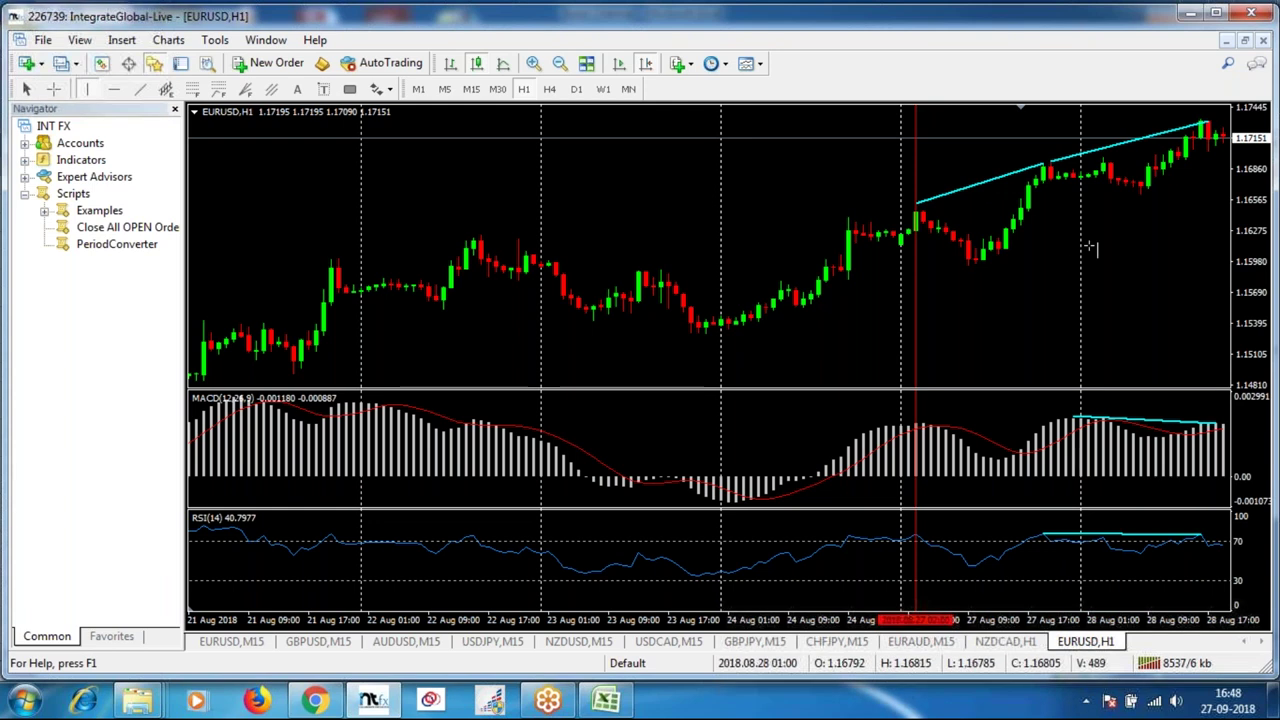
click(1043, 176)
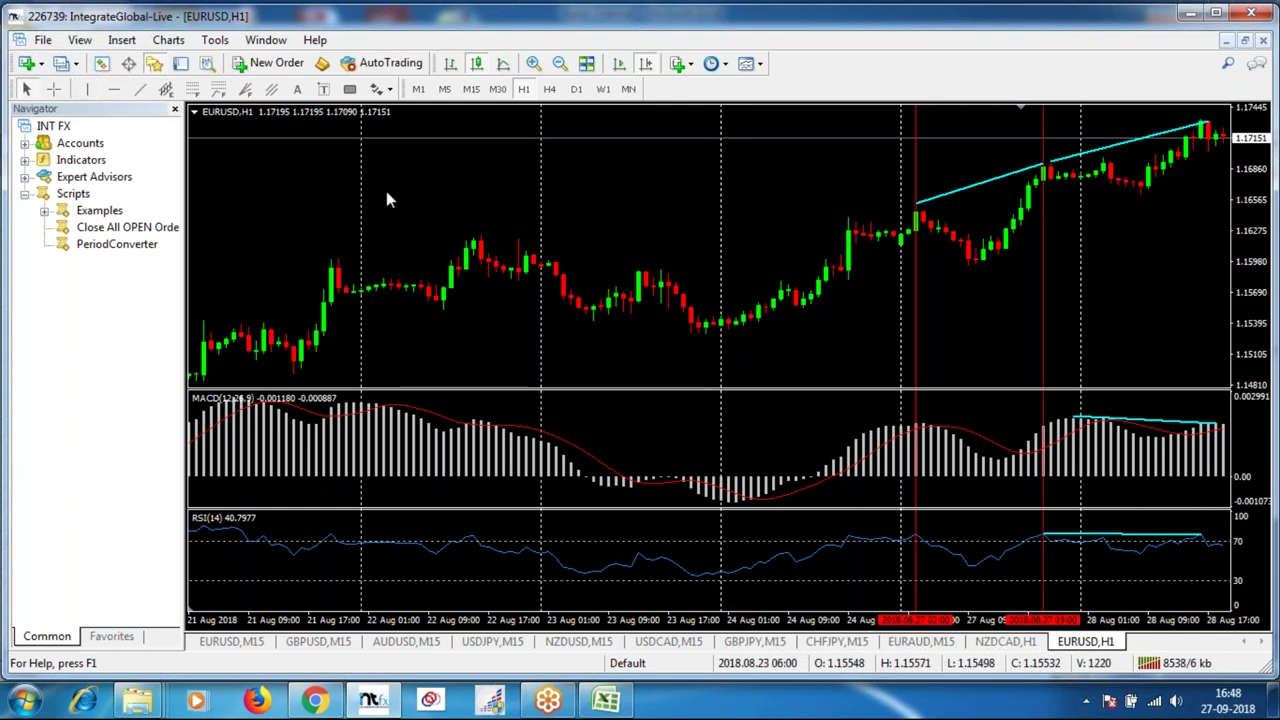
Draw trend lines between the two 27 August vertical lines, joining the matching MACD bars and RSI peaks.
click(140, 89)
drag(916, 426, 1043, 428)
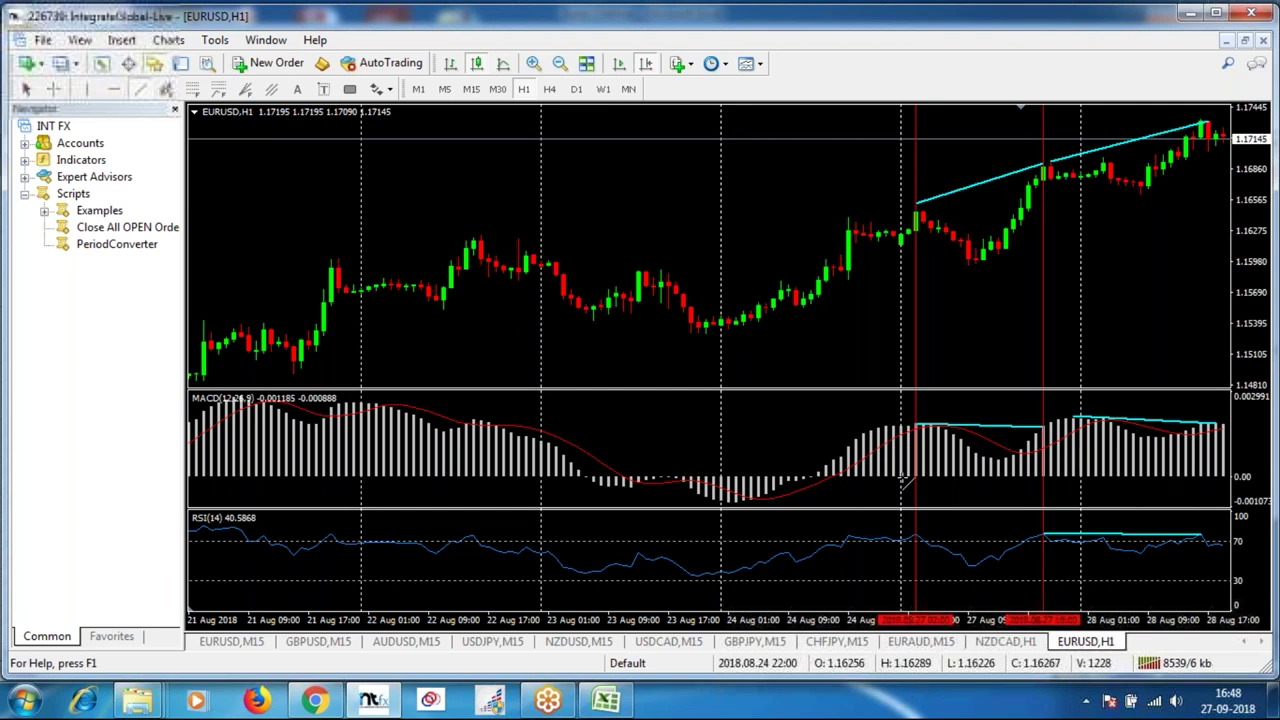
drag(998, 538, 1043, 531)
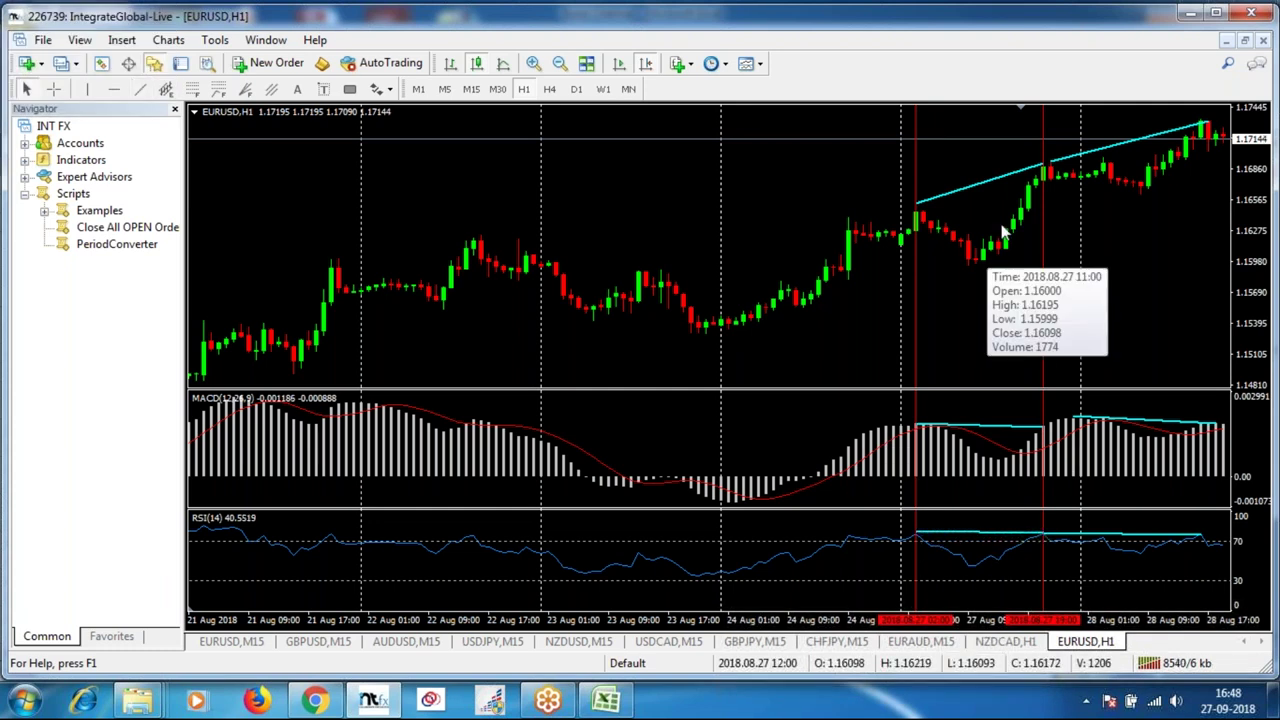
Check the candle after the evening 27 August high, view the trade log in Excel and return to the MetaTrader chart.
mouse_move(1053, 187)
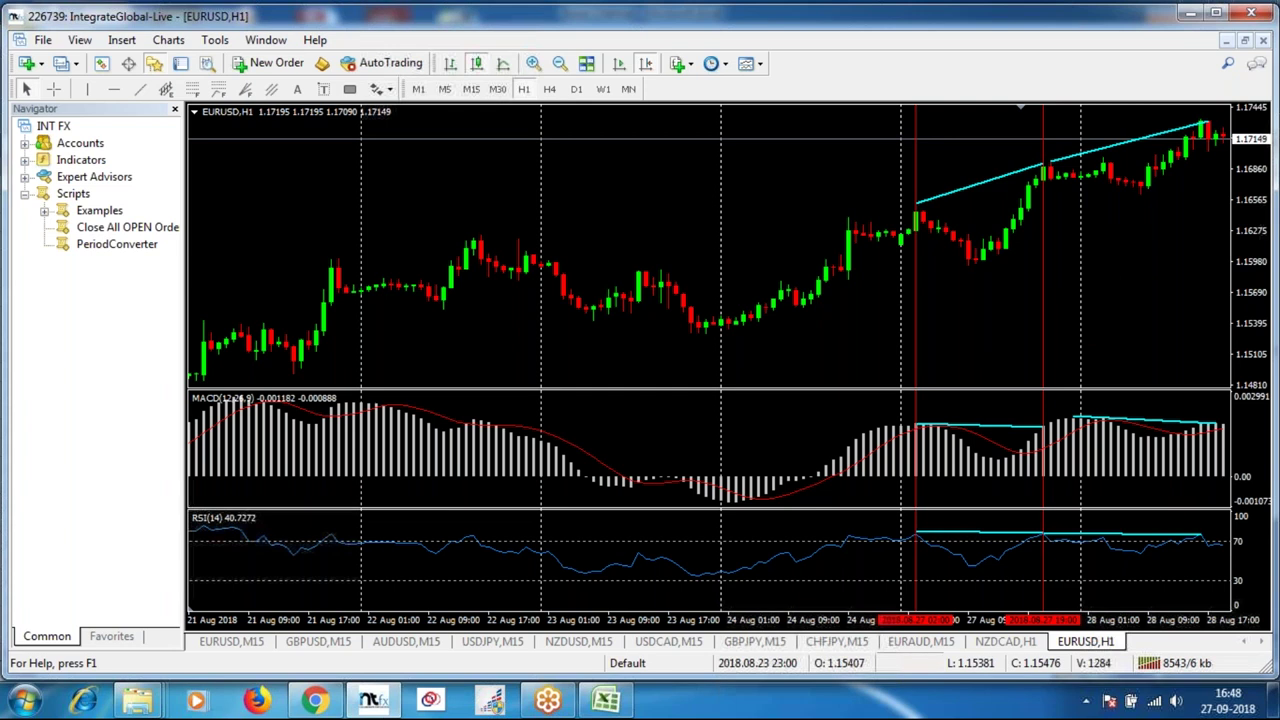
click(606, 700)
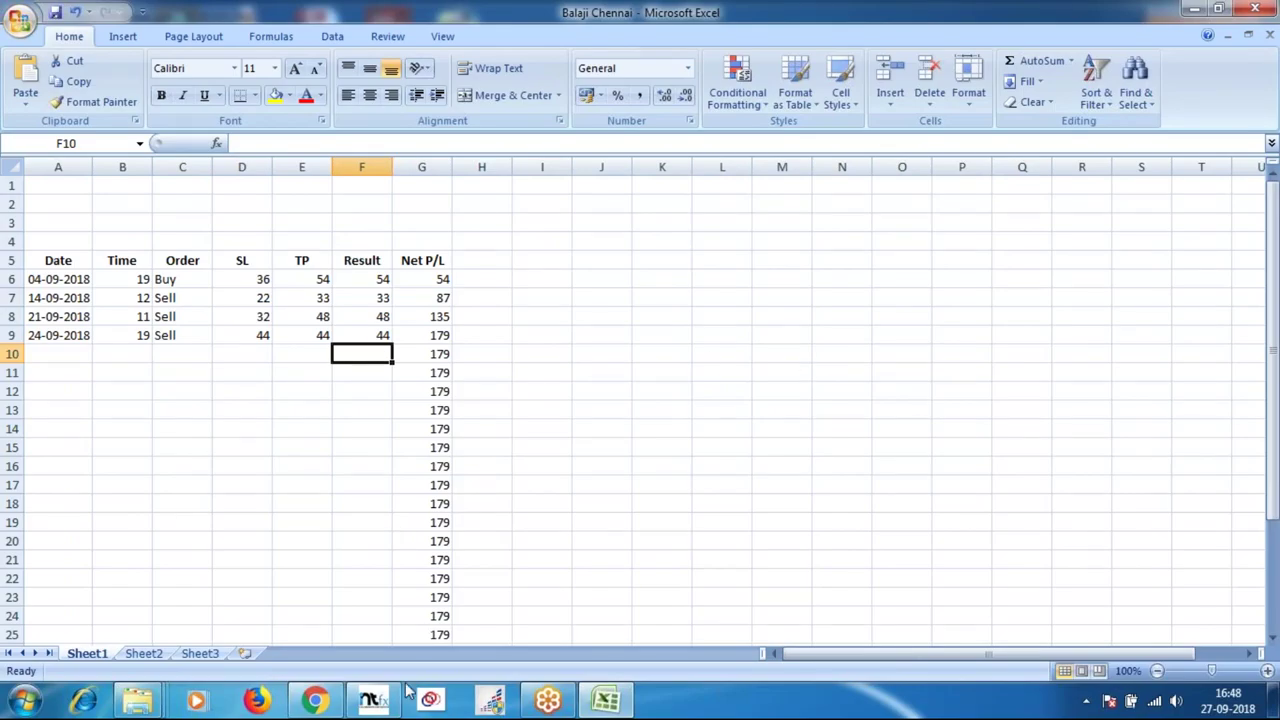
click(385, 706)
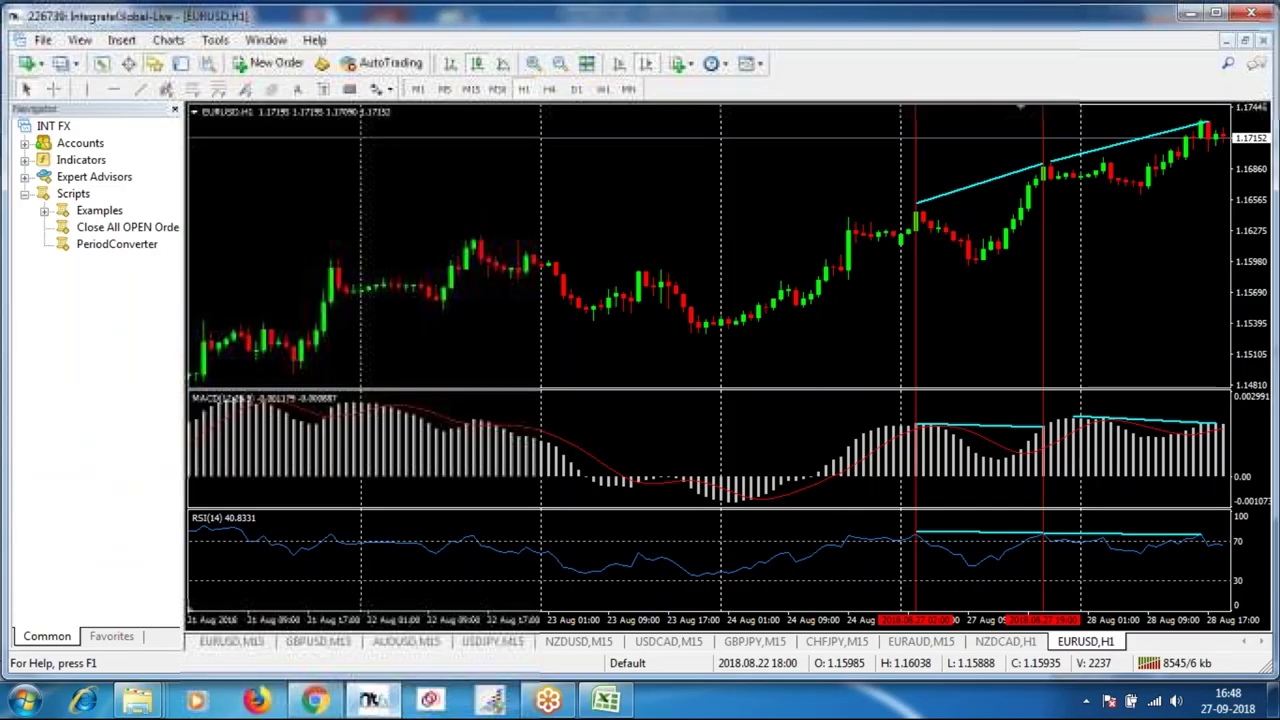
drag(1057, 180, 1051, 160)
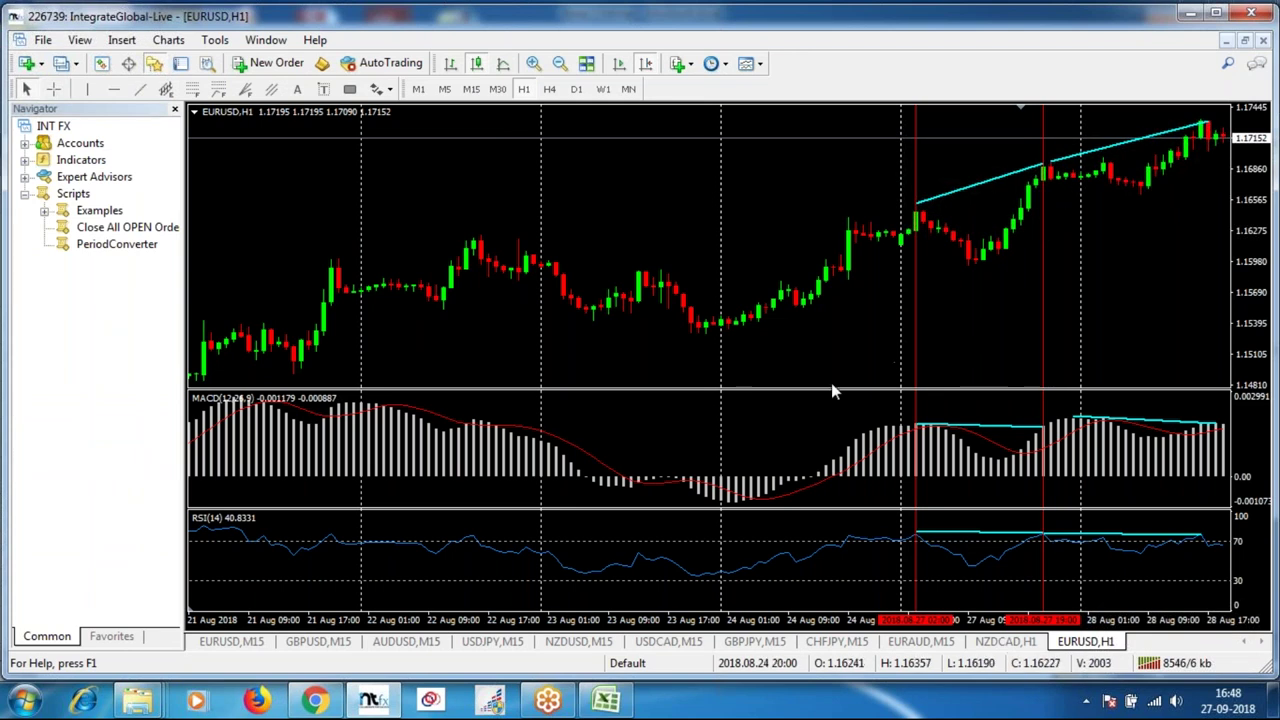
Scan the EURUSD H1 chart back to mid-August and compare the 21 August highs and their MACD peak with the crosshair.
drag(770, 345, 814, 320)
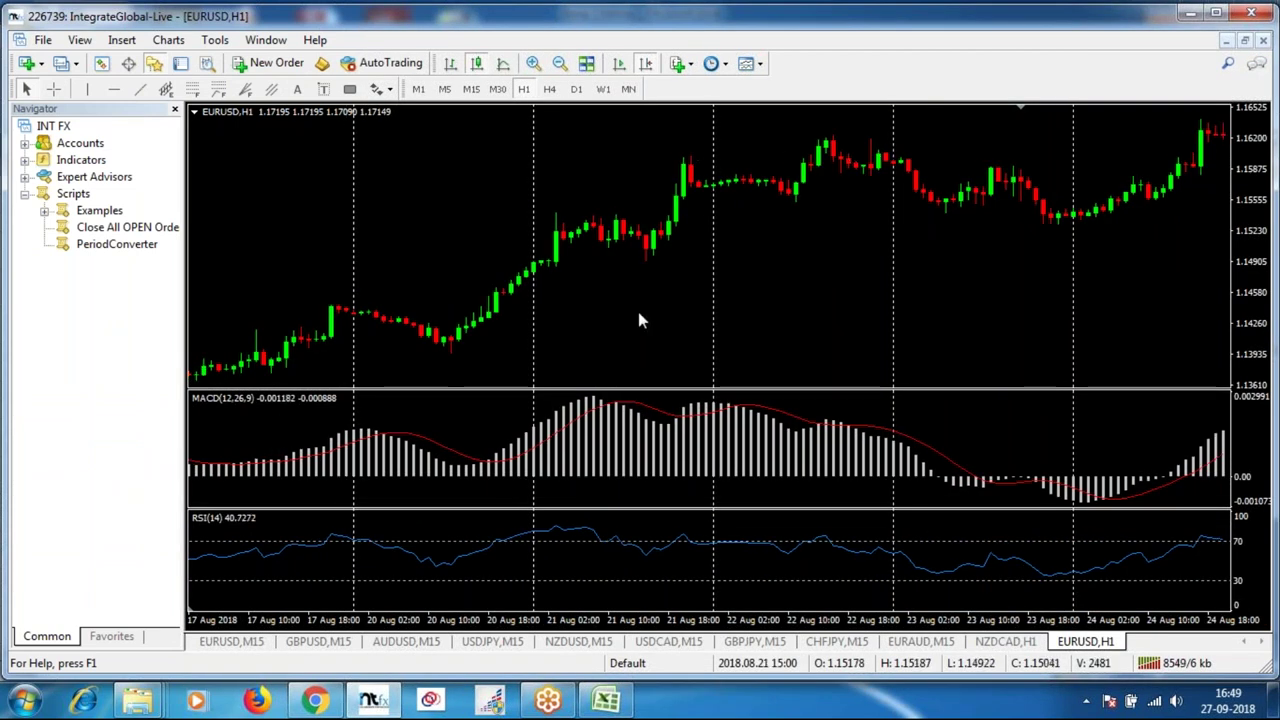
drag(640, 320, 955, 323)
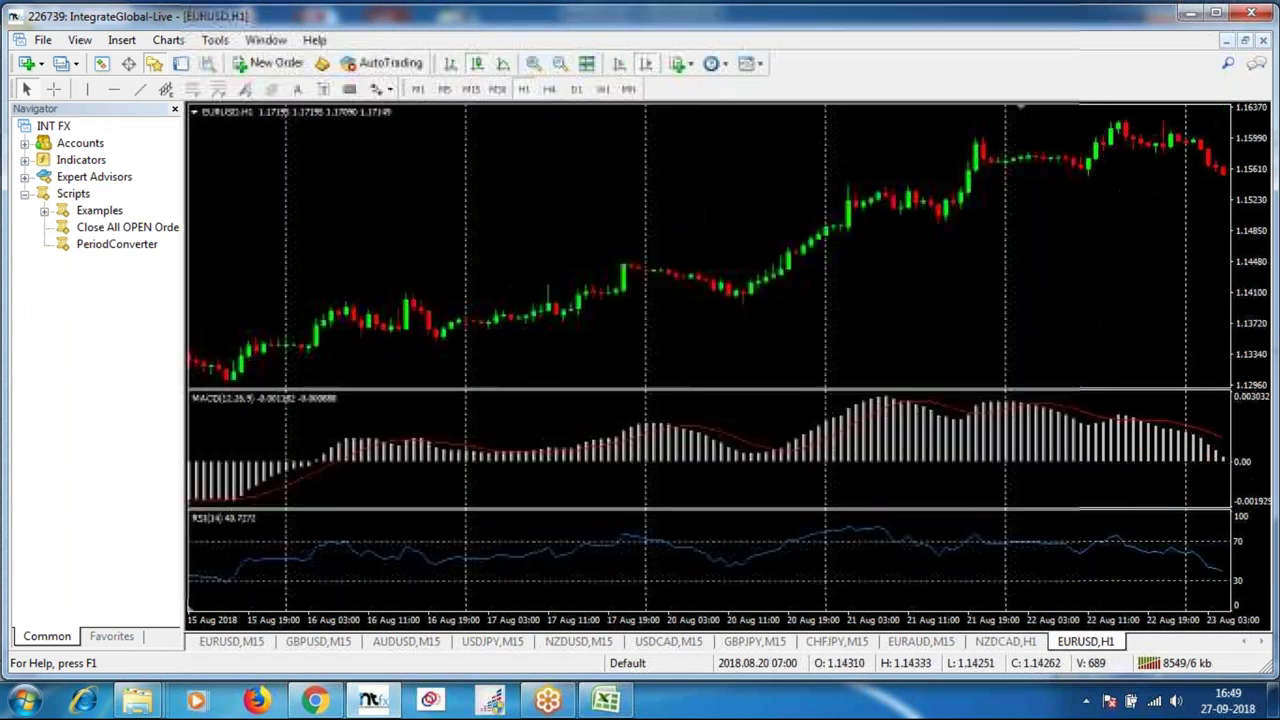
drag(850, 228, 976, 228)
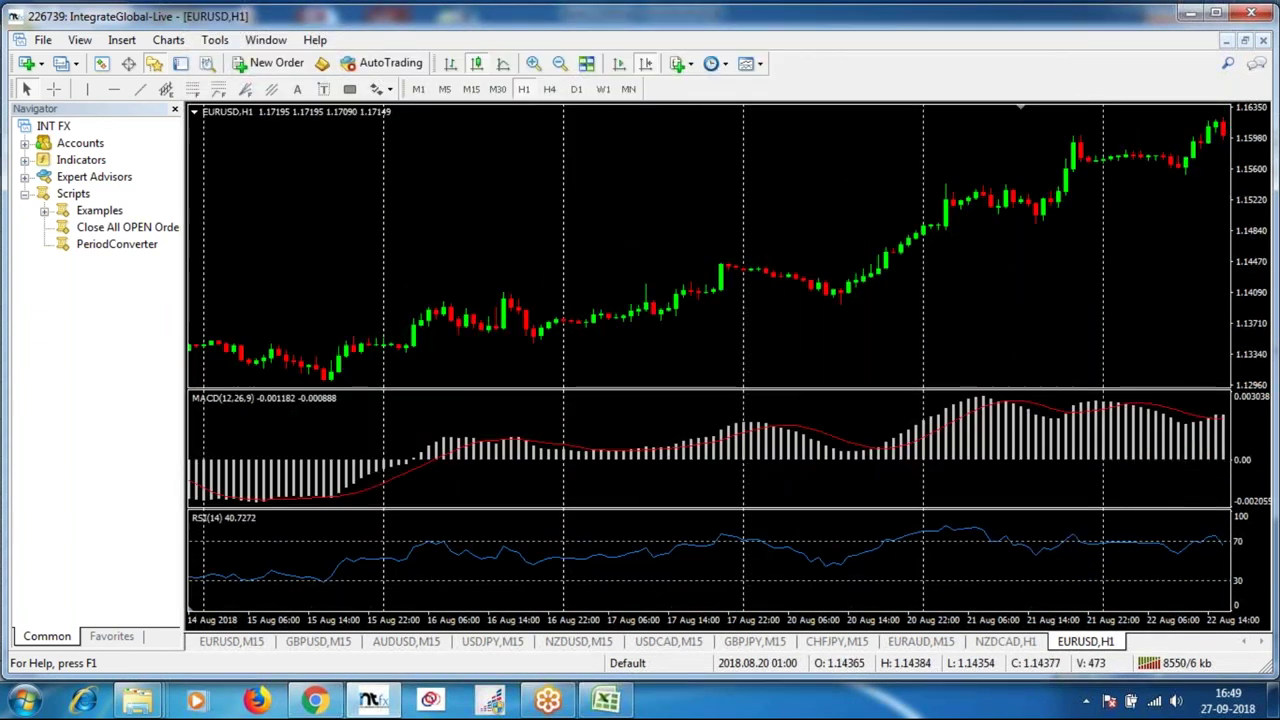
scroll(1054, 280, down, 3)
middle_click(833, 185)
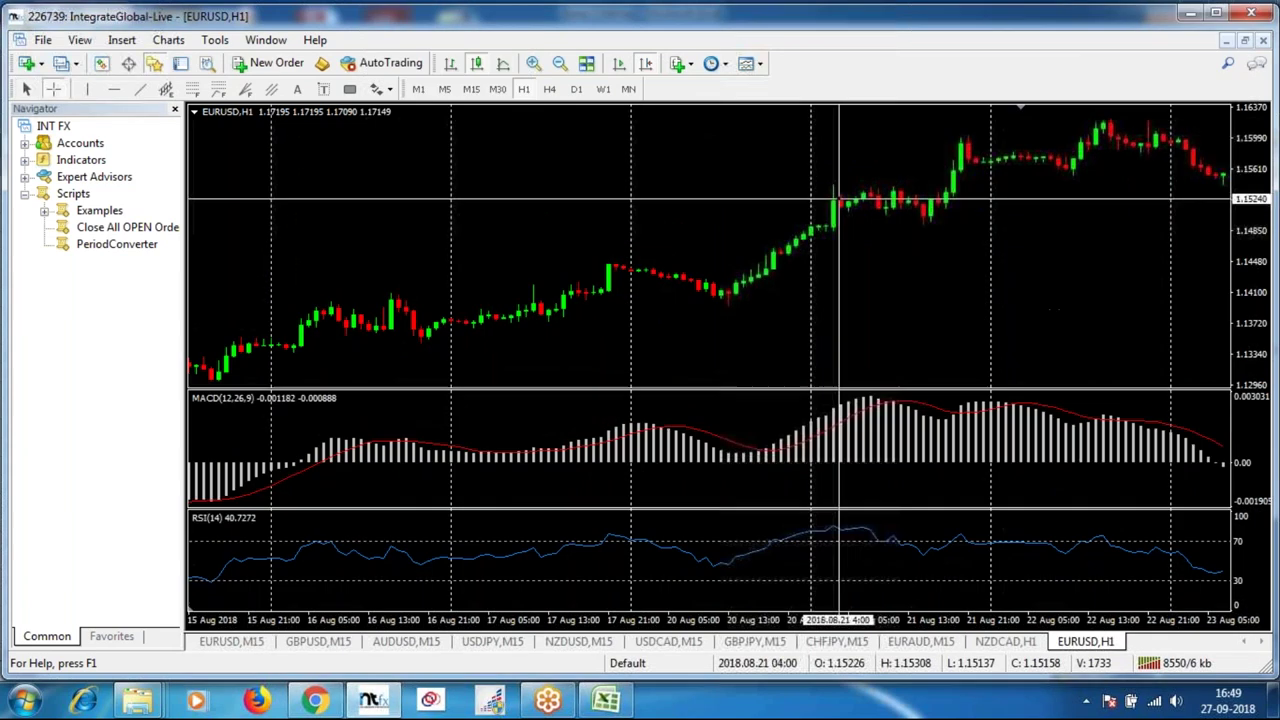
drag(833, 185, 962, 136)
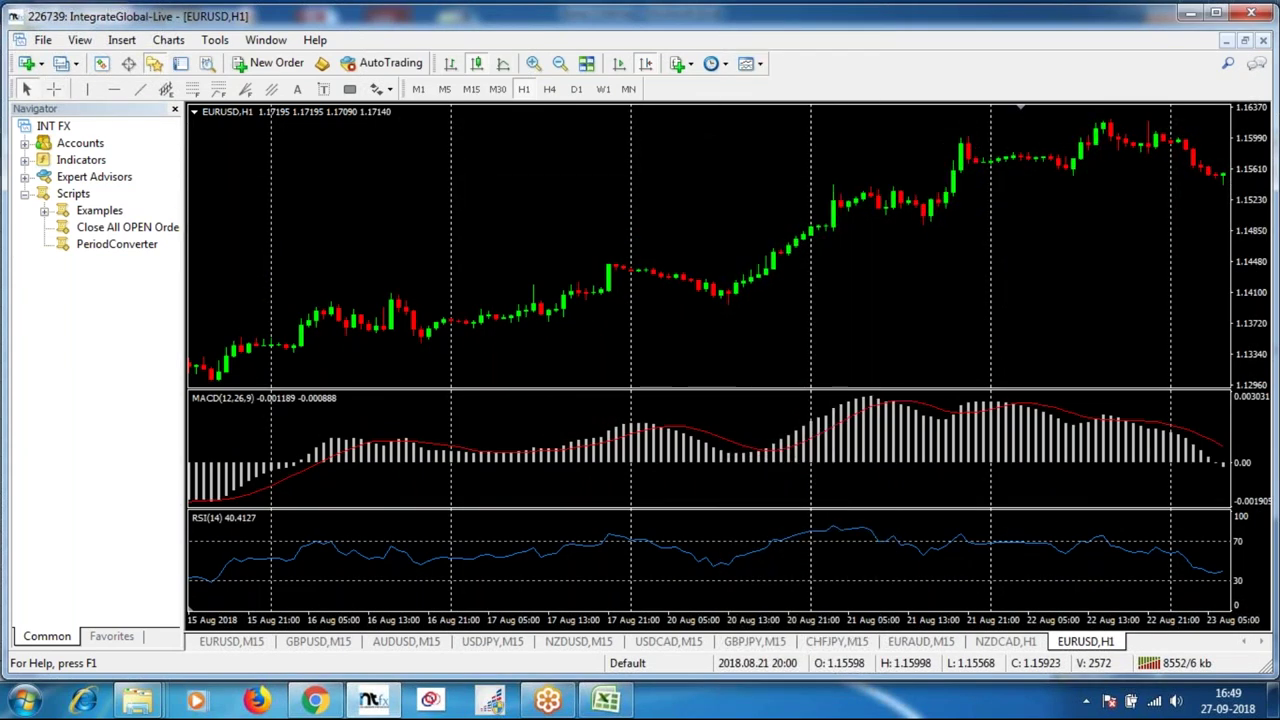
middle_click(874, 249)
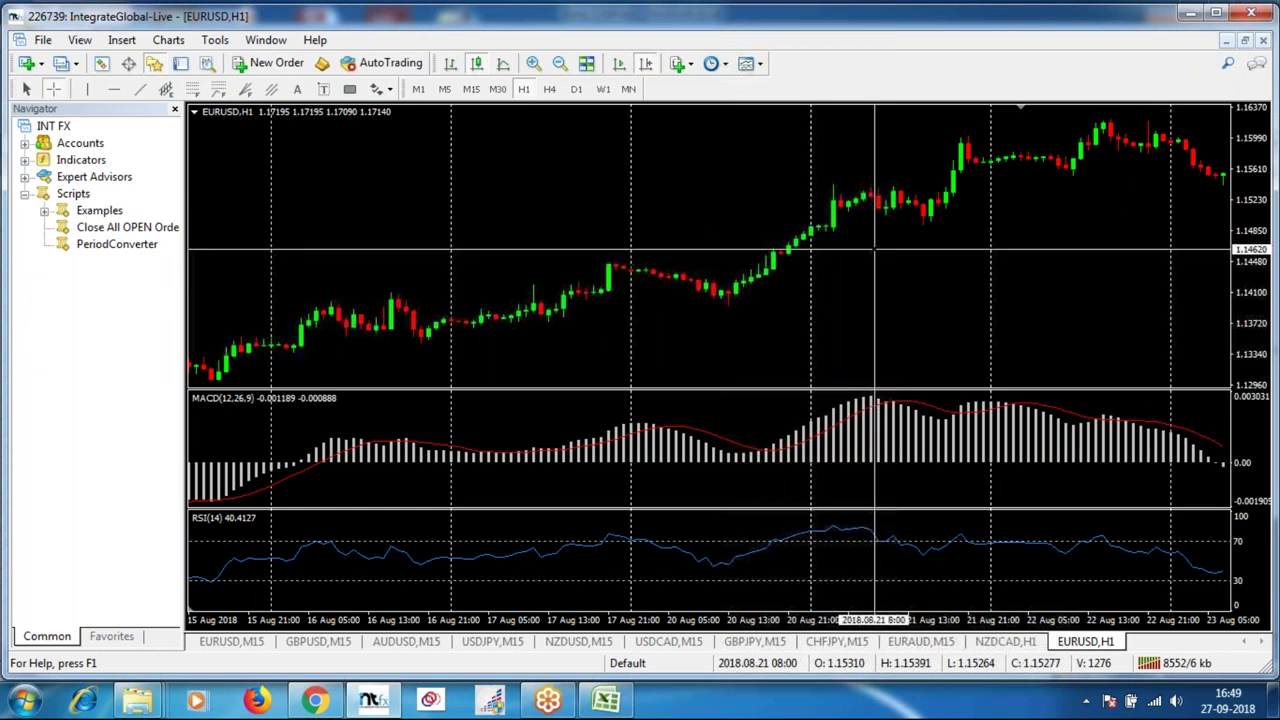
Draw a trend line on the price chart joining the early 21 August high and the evening 21 August high.
scroll(874, 249, down, 3)
middle_click(718, 198)
click(427, 148)
click(140, 89)
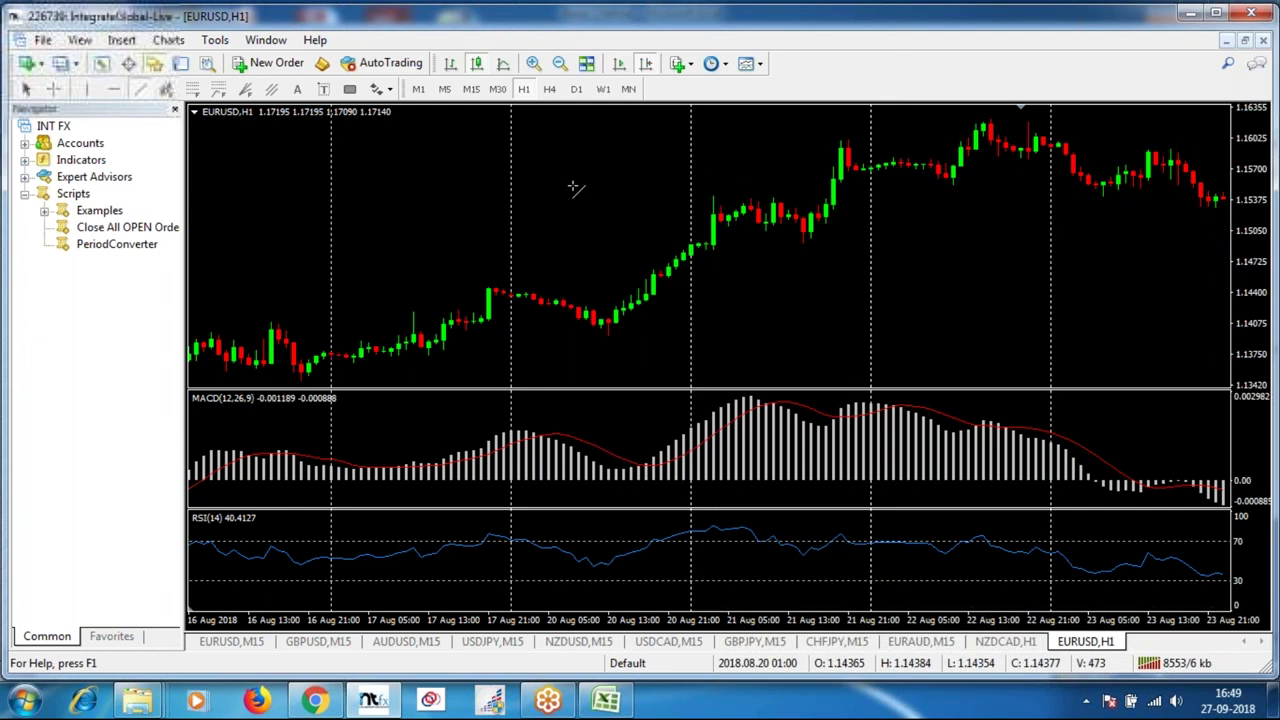
drag(712, 198, 840, 143)
Mark the 21 August highs with vertical lines at 03:00 and 20:00, and join the matching MACD bars with a trend line.
click(140, 89)
click(87, 89)
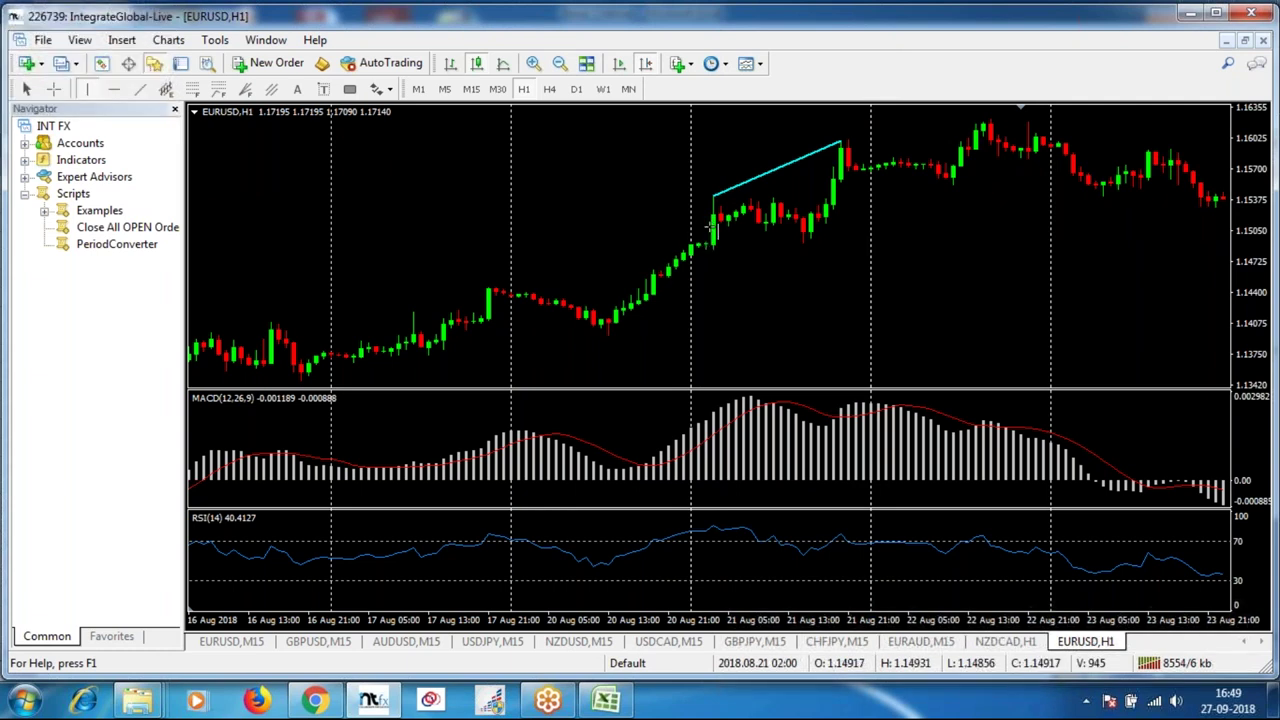
click(706, 240)
drag(706, 286, 713, 286)
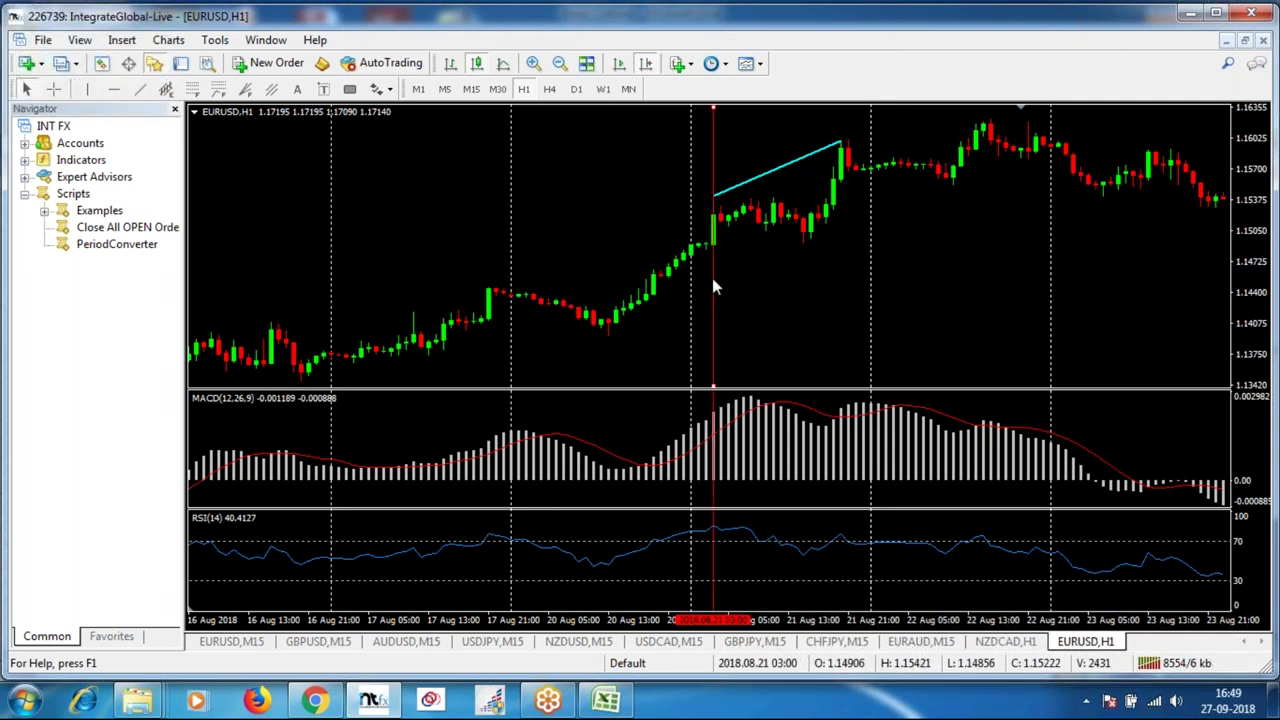
click(87, 89)
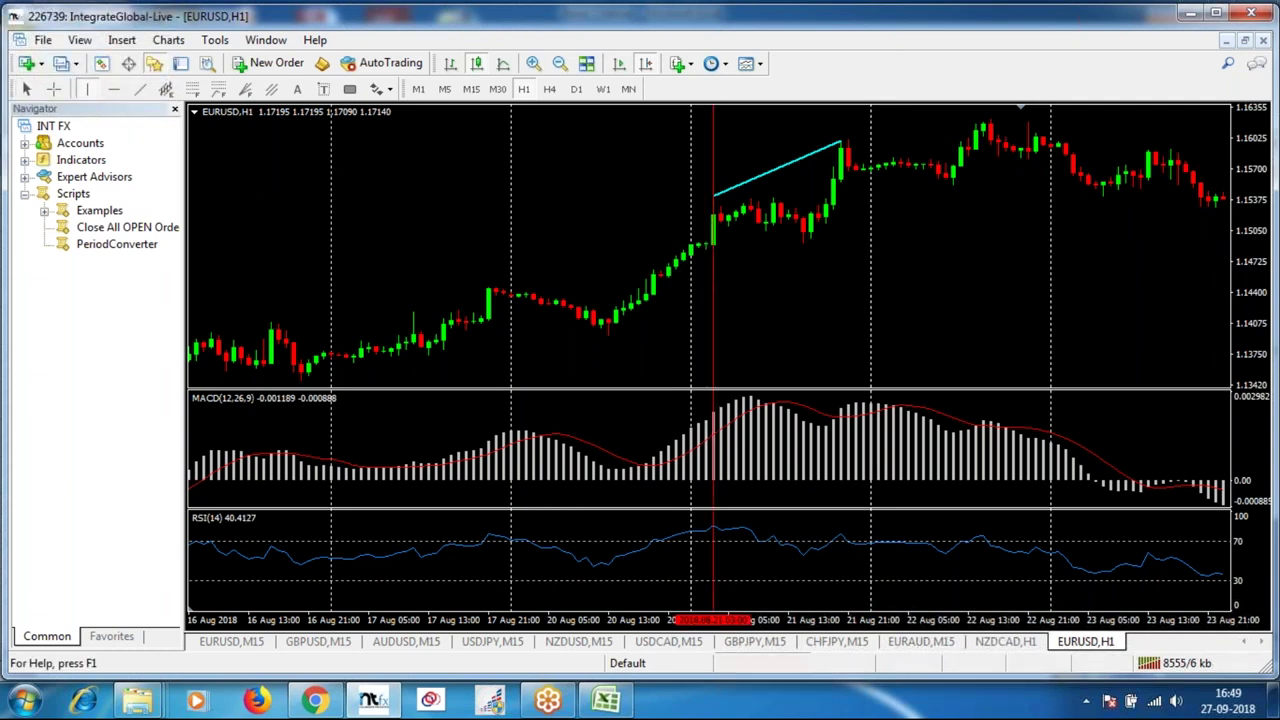
click(841, 180)
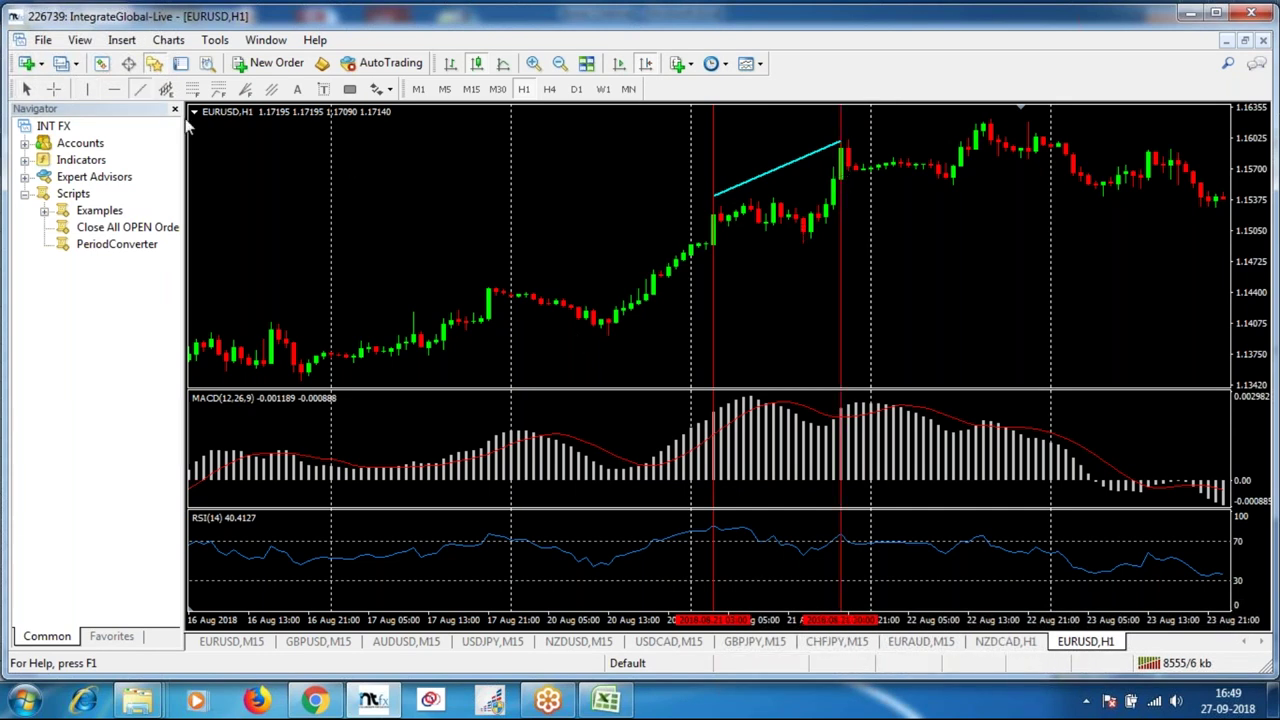
drag(716, 410, 840, 410)
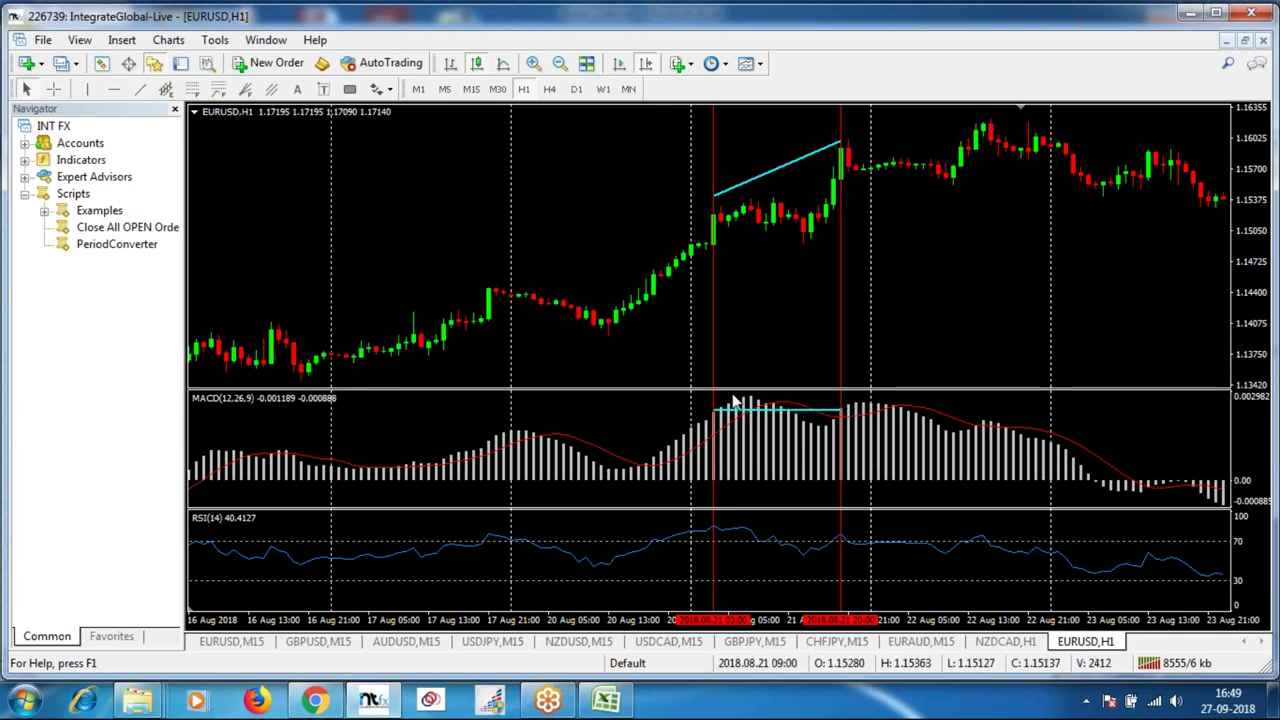
mouse_move(745, 409)
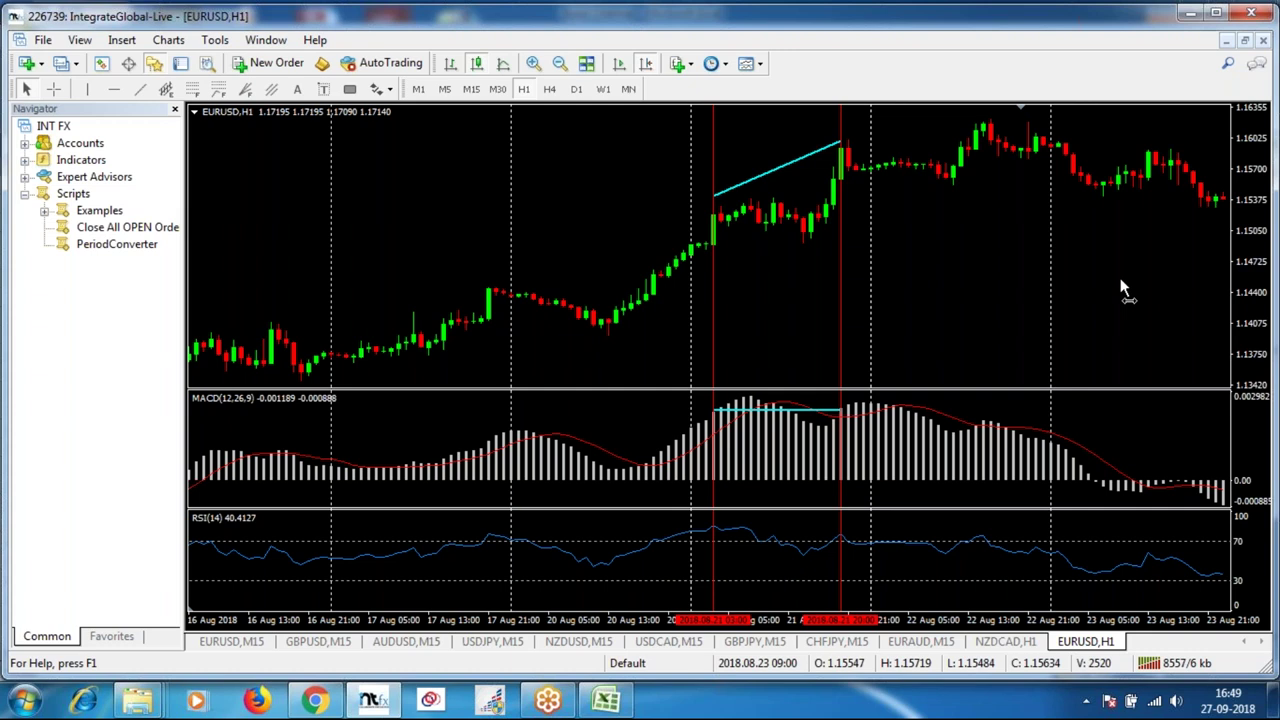
Review the marked divergences forward from 21 August to mid-September and inspect the 13 September 16:00 high with the crosshair.
scroll(1094, 286, down, 1)
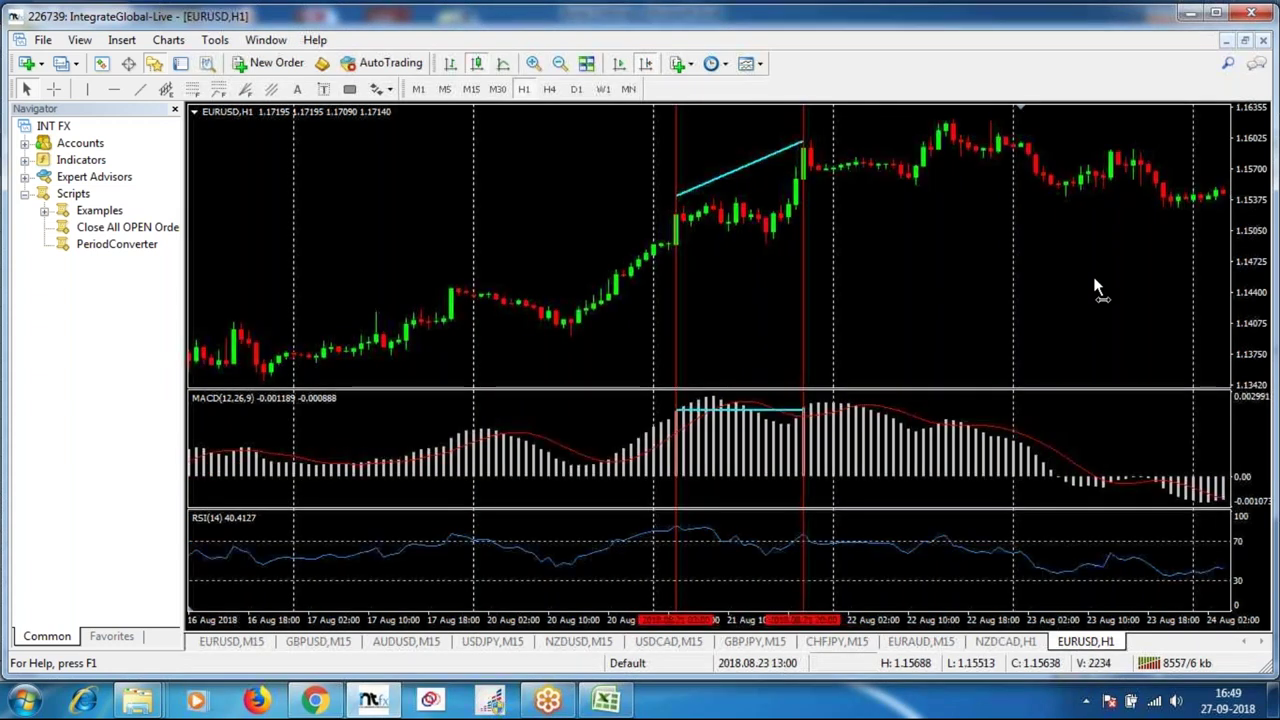
scroll(958, 283, down, 5)
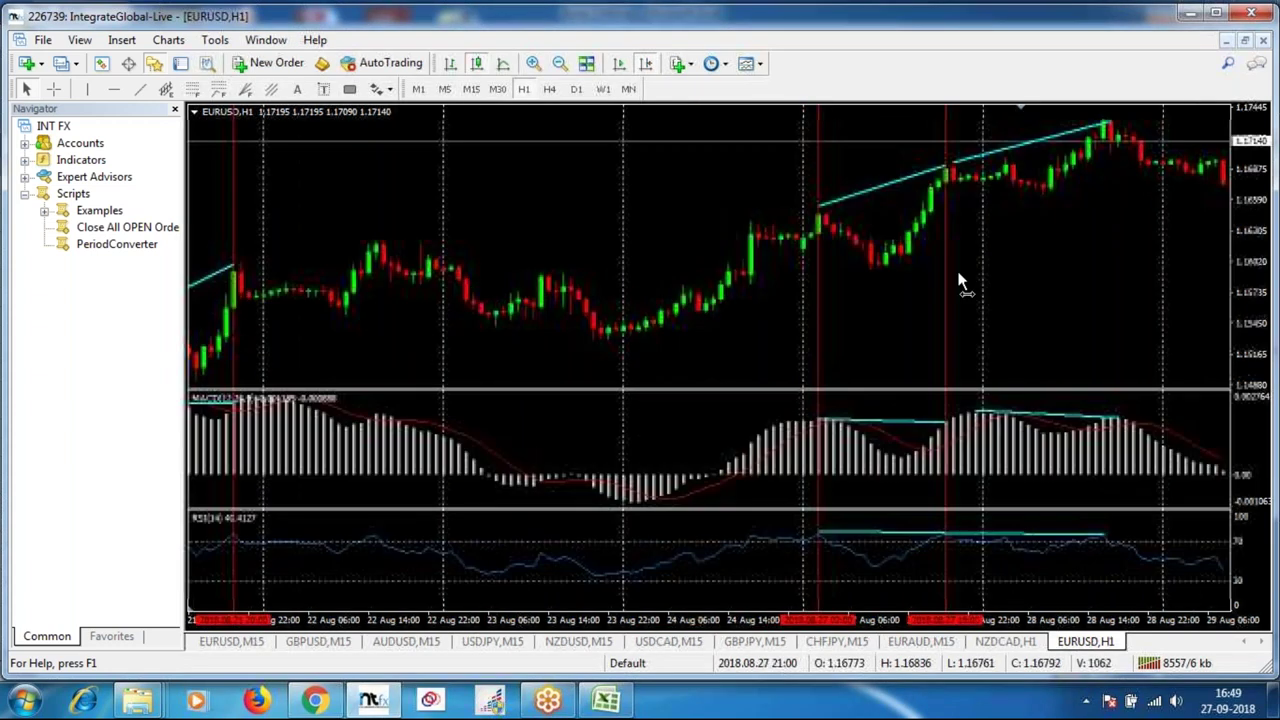
drag(960, 283, 810, 377)
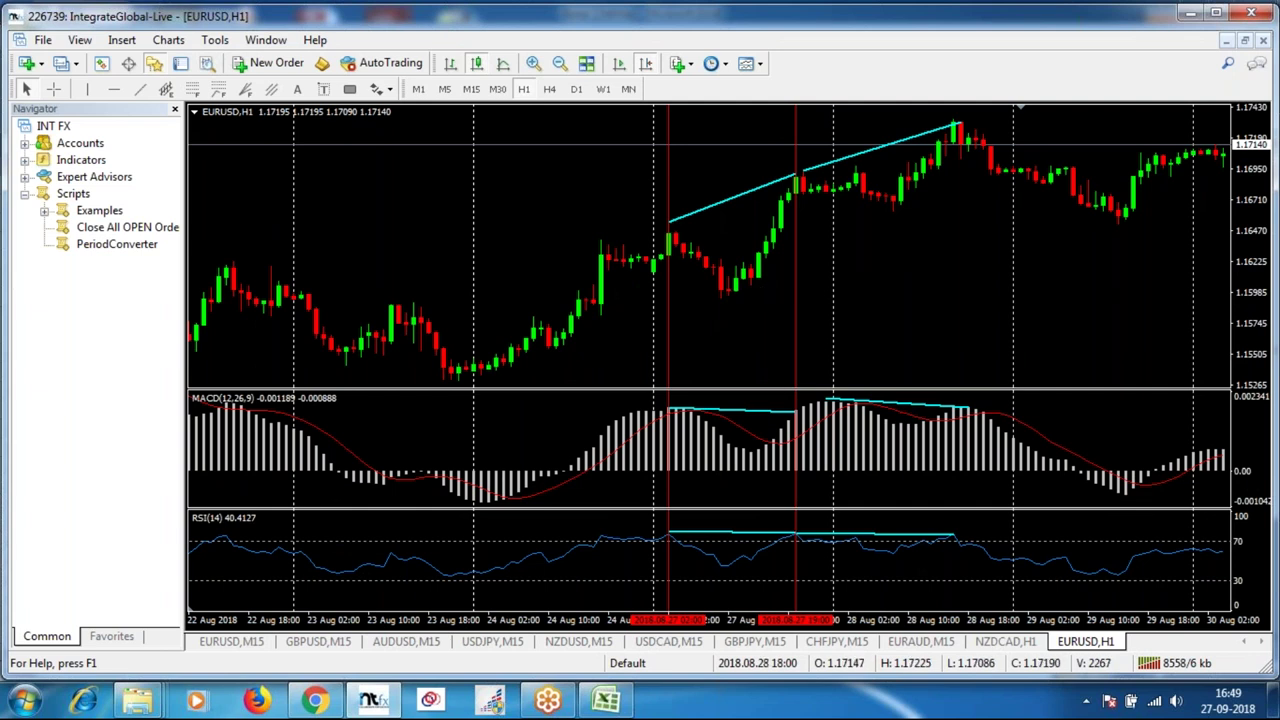
drag(917, 303, 833, 300)
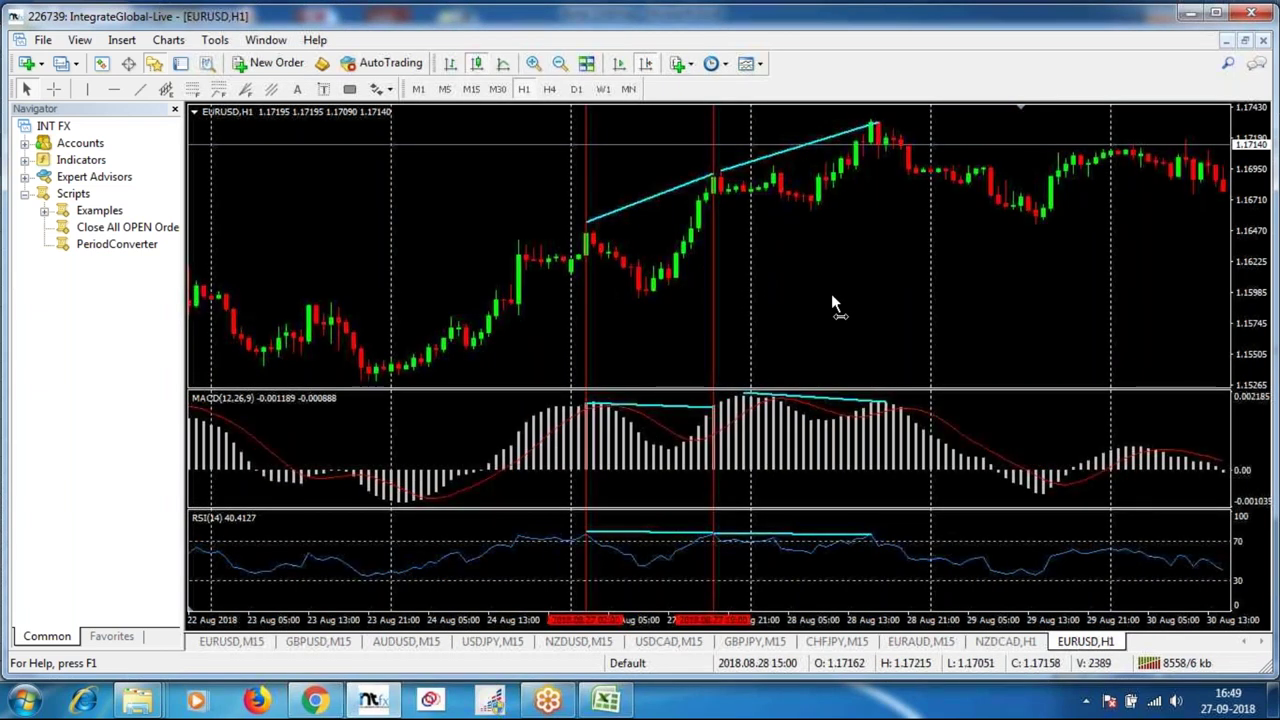
scroll(832, 296, down, 5)
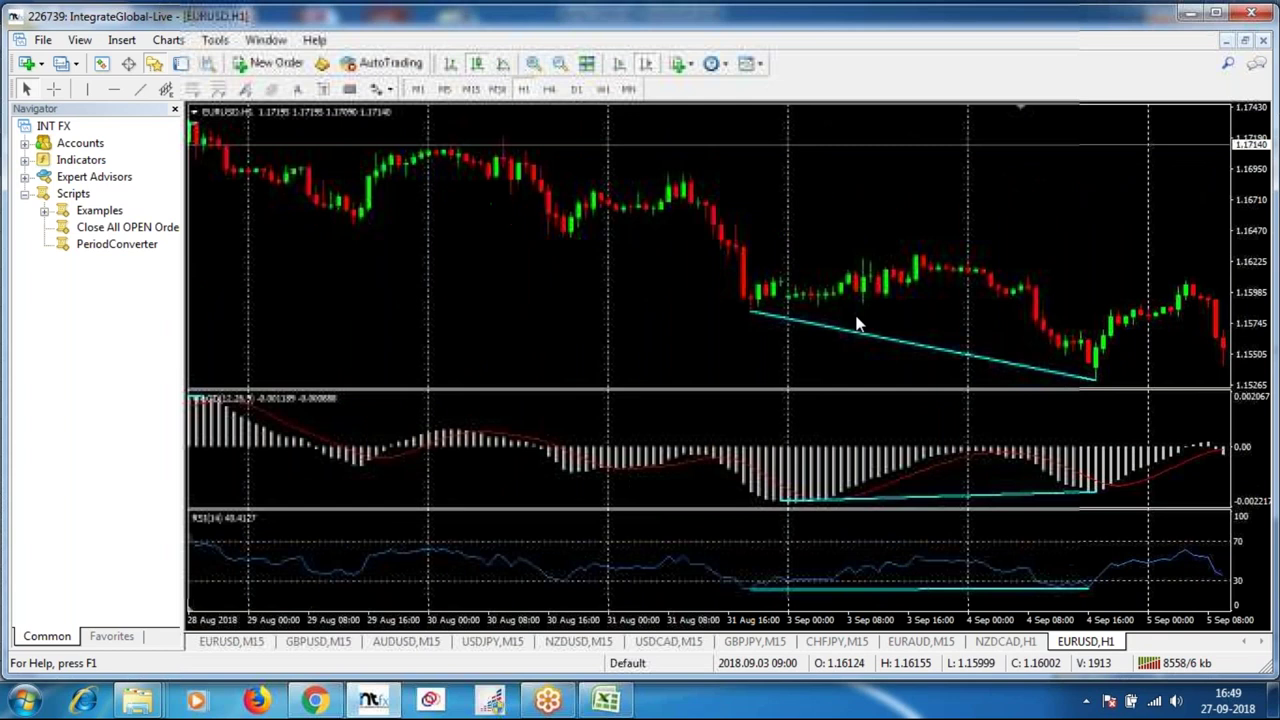
scroll(634, 300, down, 5)
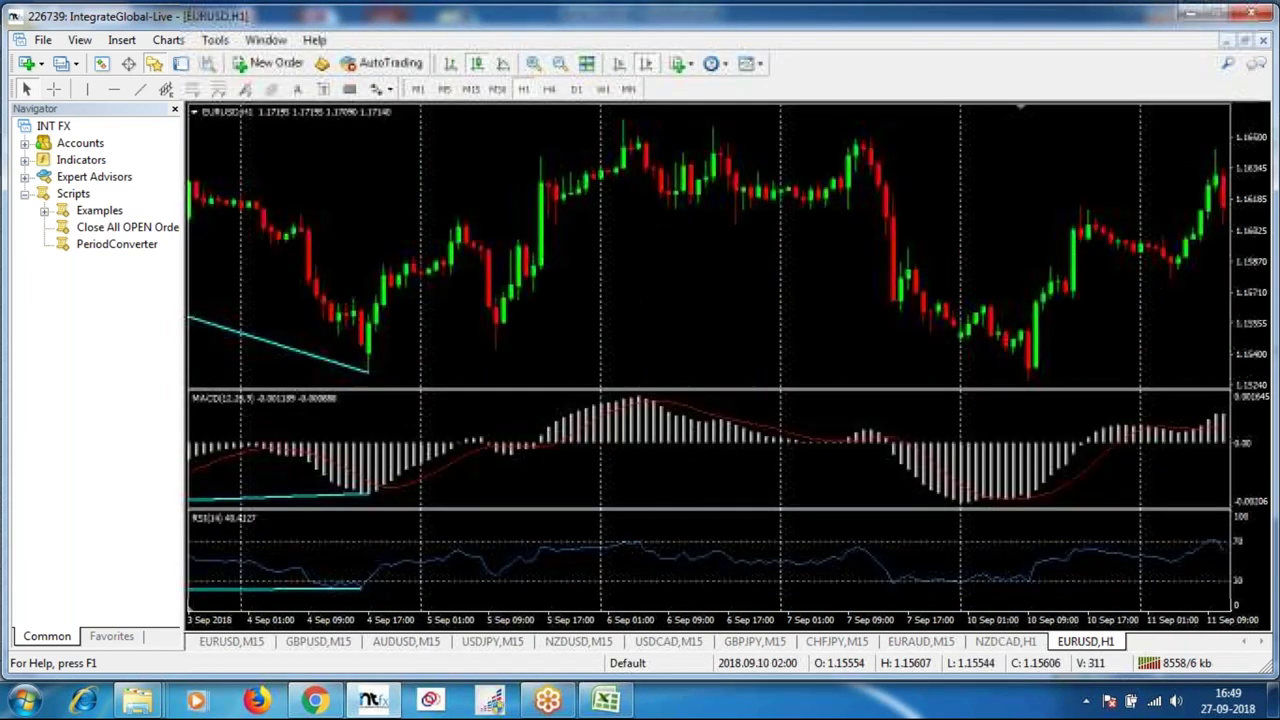
scroll(1003, 316, down, 5)
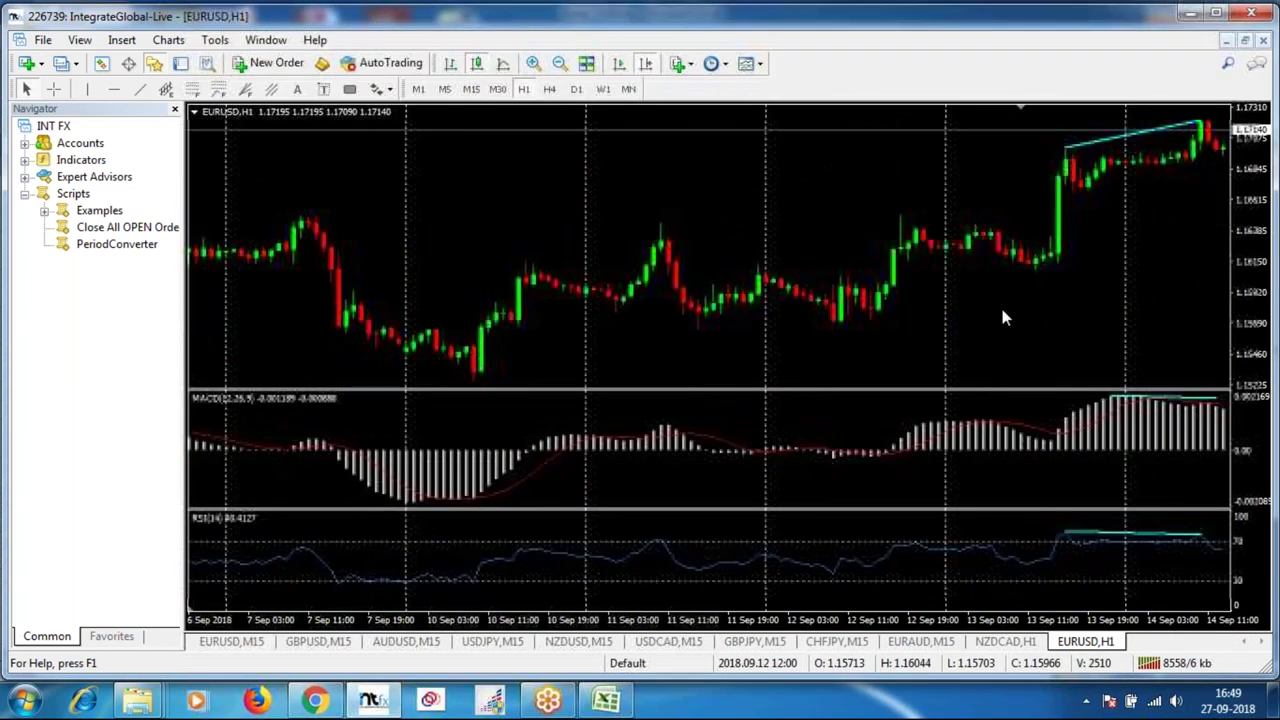
scroll(1005, 317, down, 1)
scroll(259, 147, down, 1)
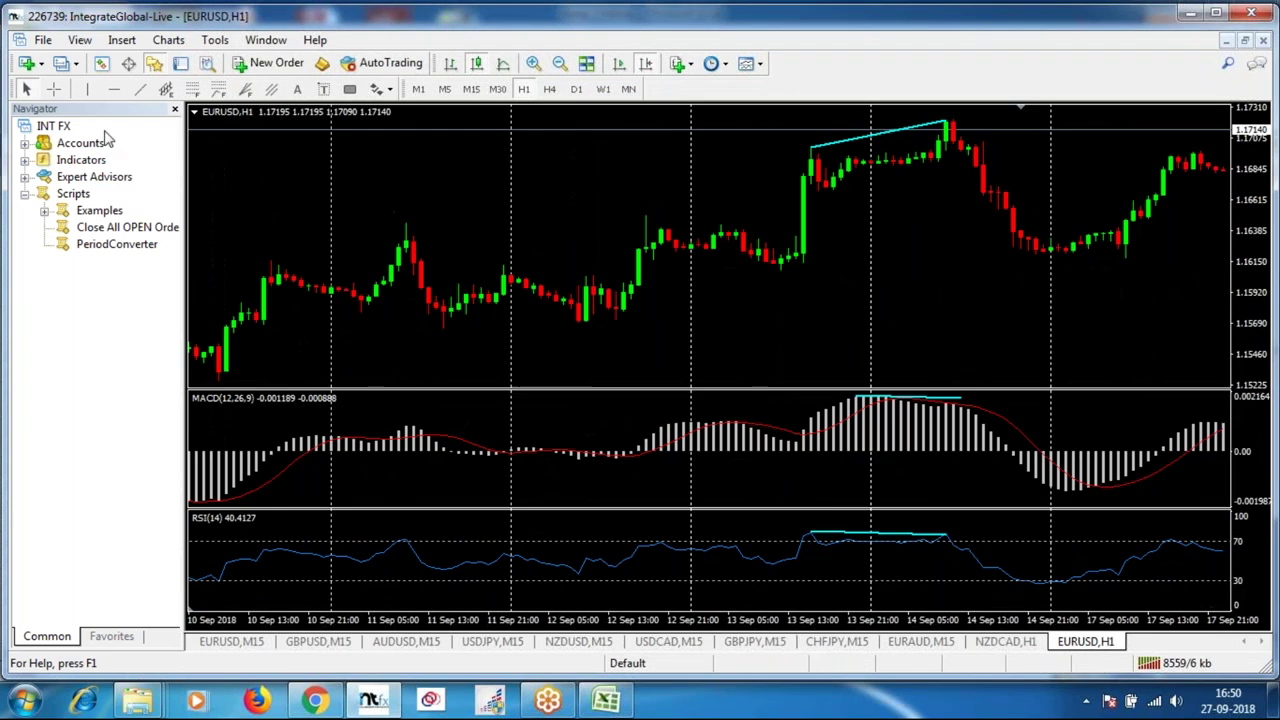
middle_click(829, 313)
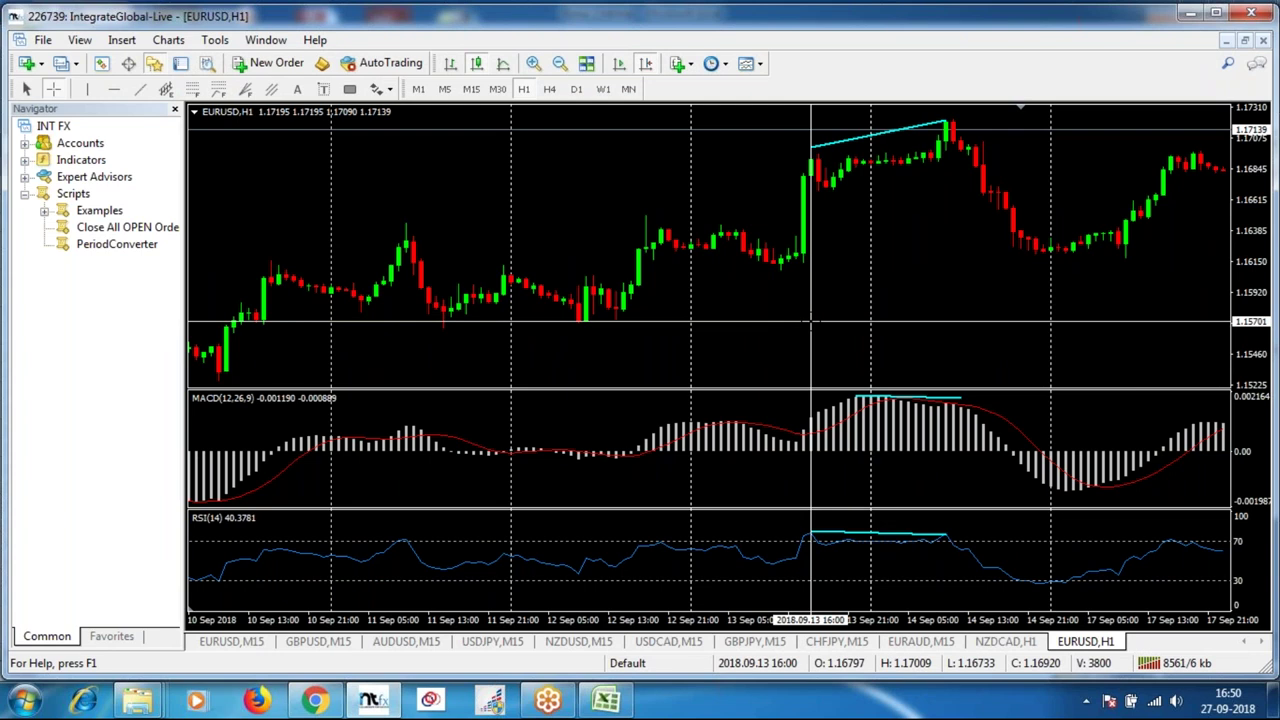
Compare the 13 September 16:00 bar with the nearby MACD peak, and the 20 September 15:00 high with the 21 September high, using the crosshair.
middle_click(811, 322)
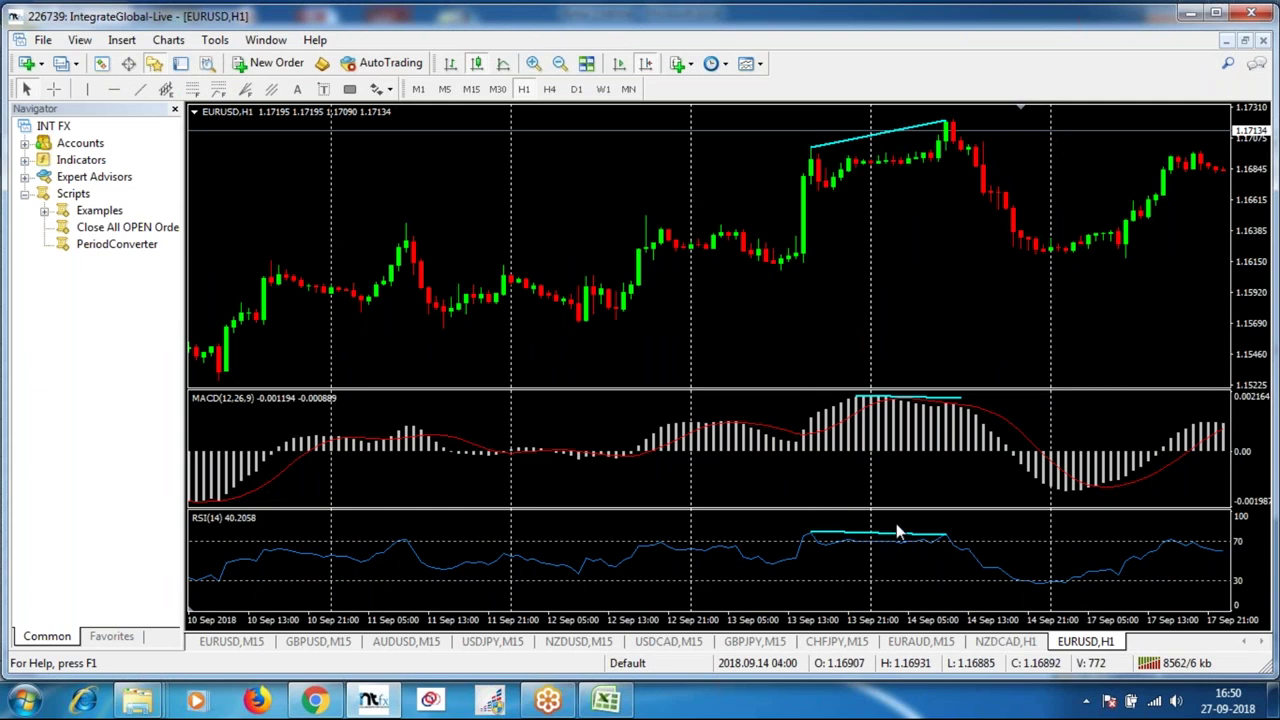
middle_click(800, 286)
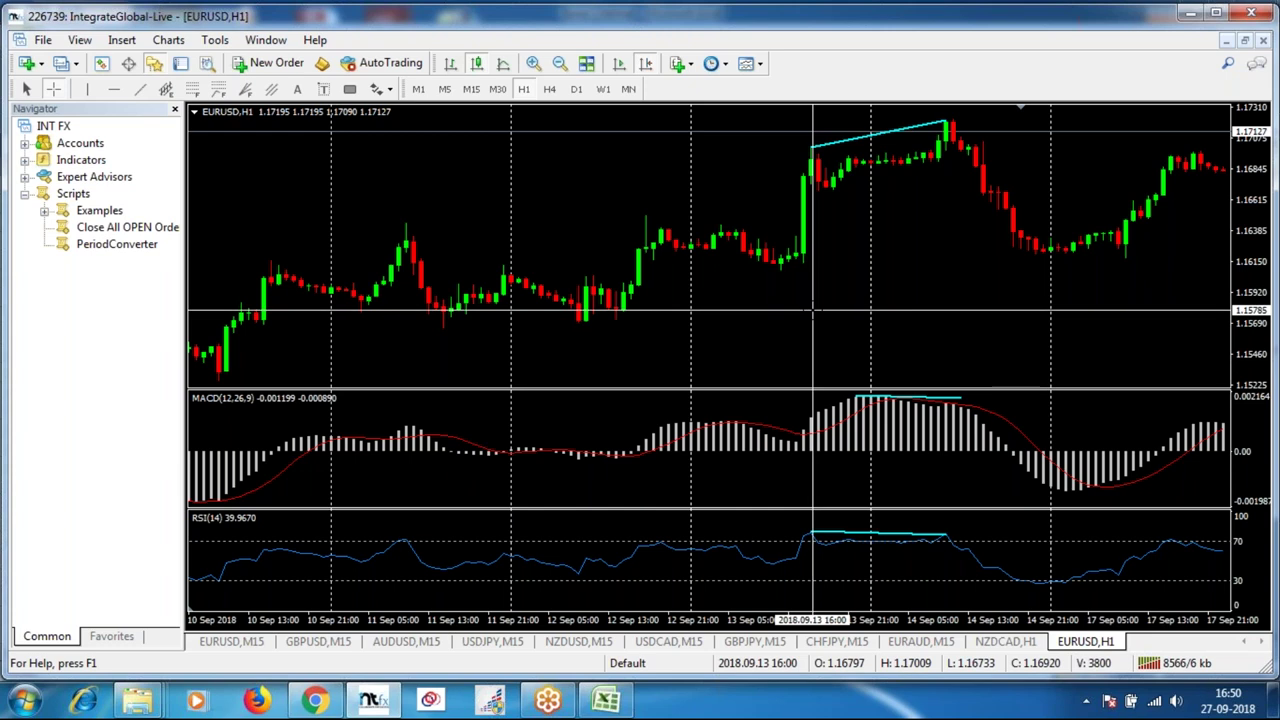
mouse_move(812, 413)
drag(812, 413, 858, 392)
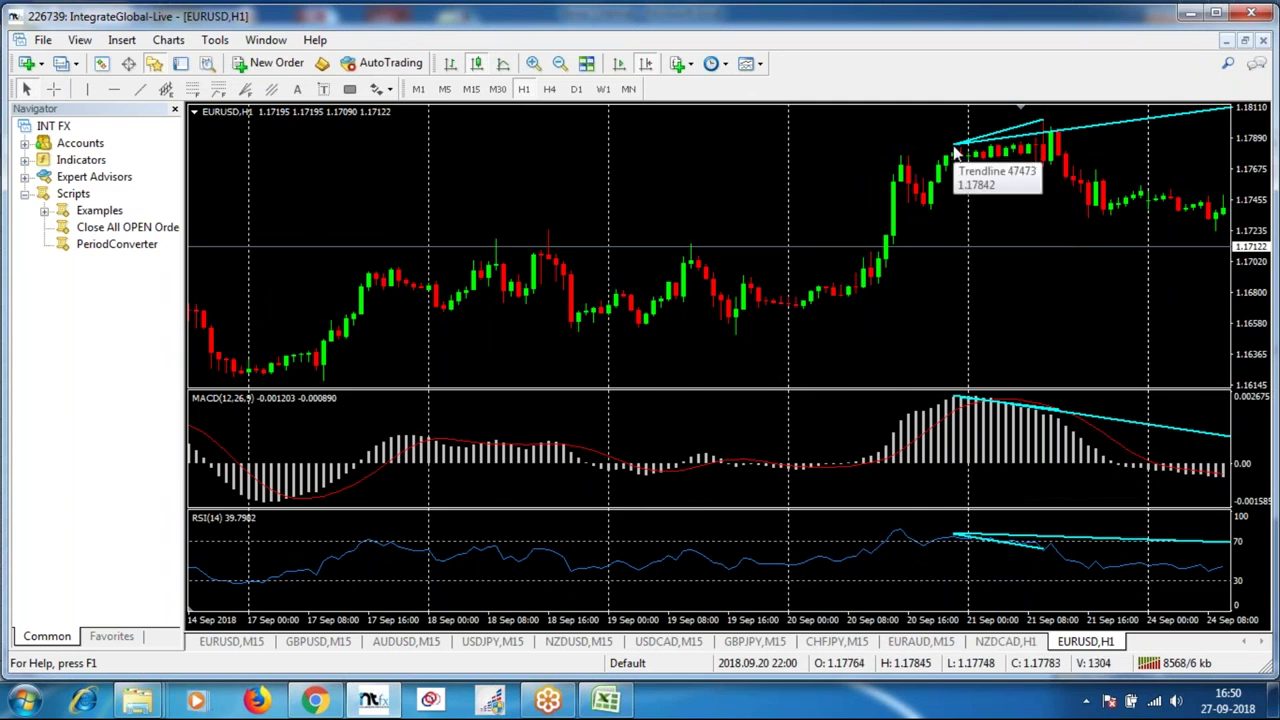
middle_click(912, 162)
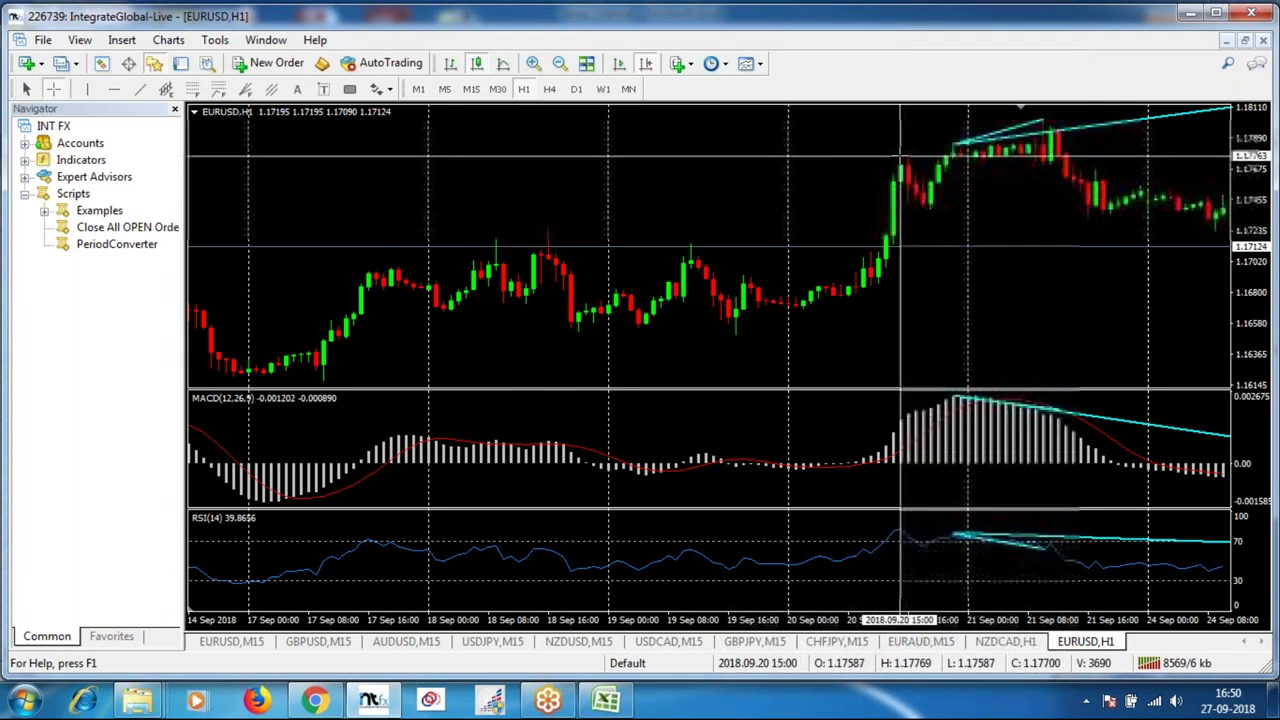
drag(897, 155, 1045, 120)
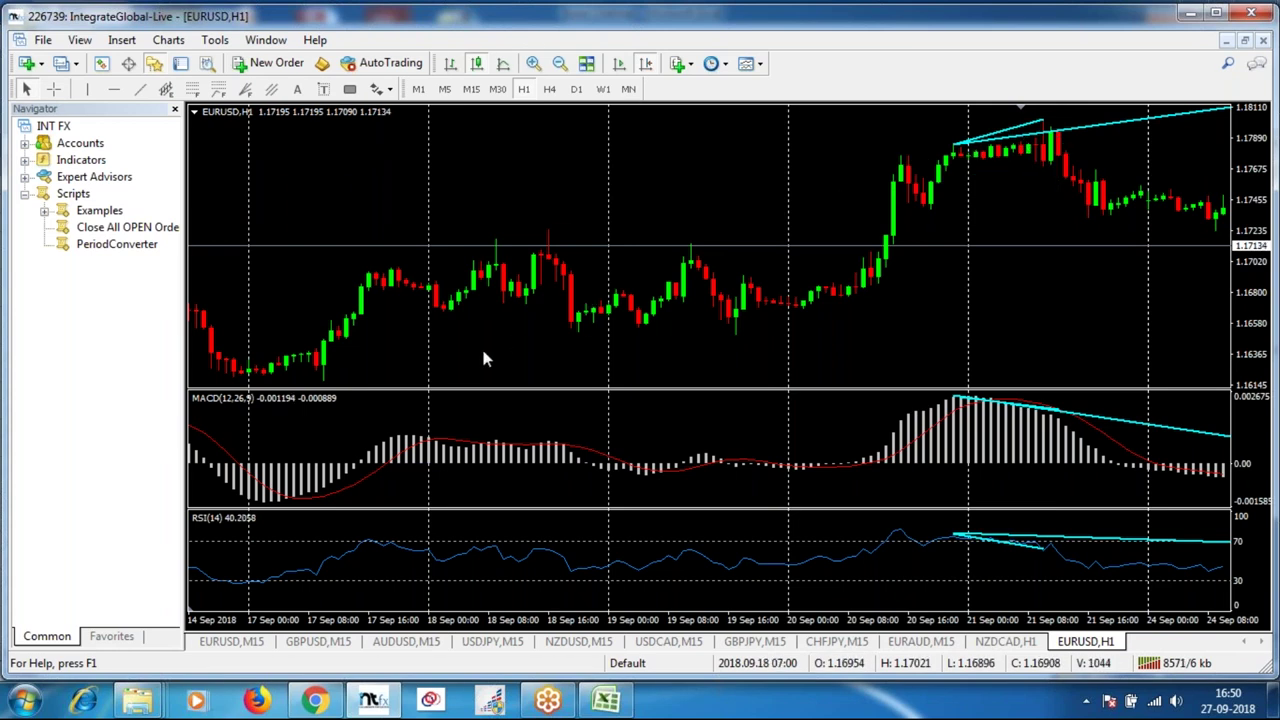
Review the marked divergences on the EURUSD H1 chart backward from late September to mid-August.
scroll(481, 345, up, 1)
scroll(762, 335, up, 5)
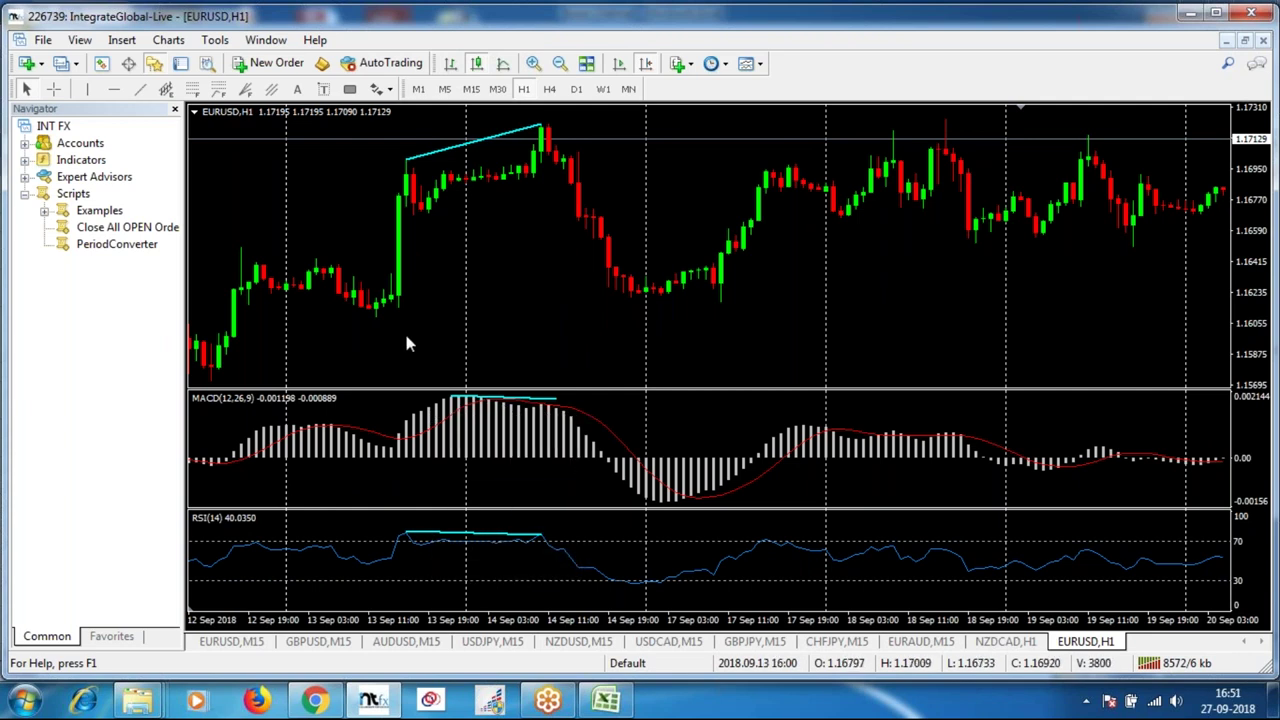
drag(427, 345, 803, 296)
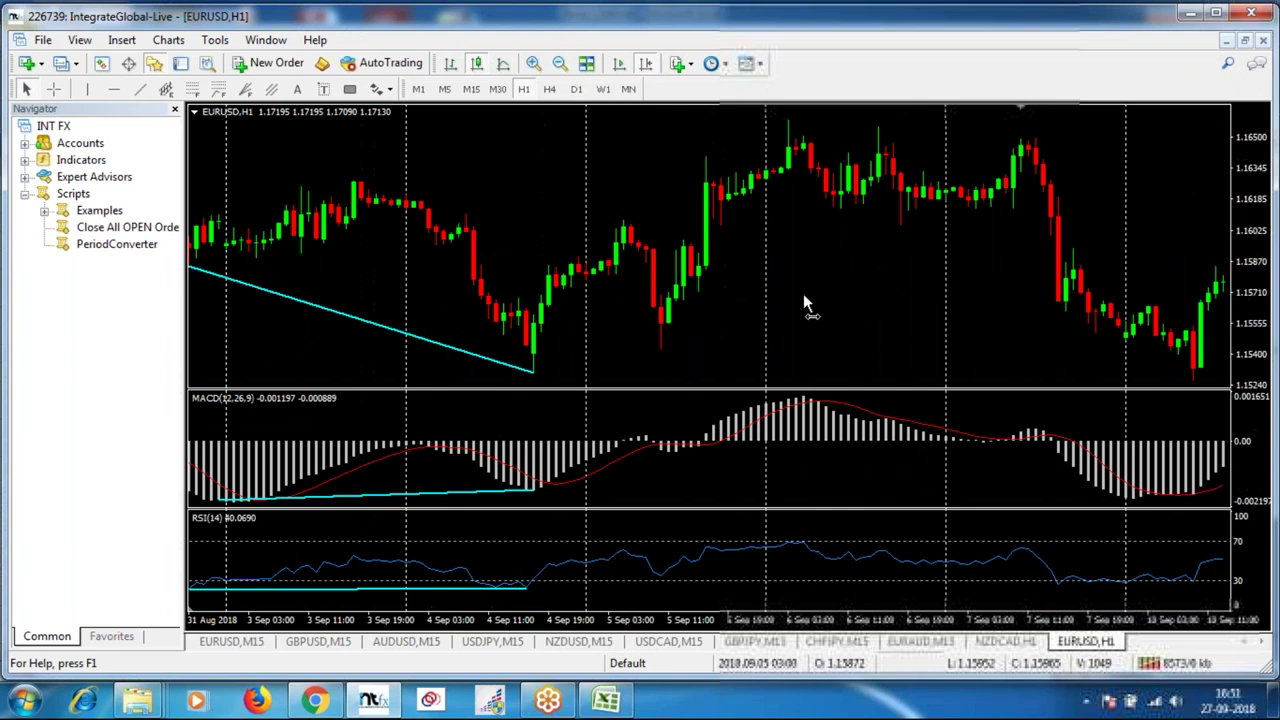
scroll(803, 300, up, 3)
scroll(698, 314, up, 5)
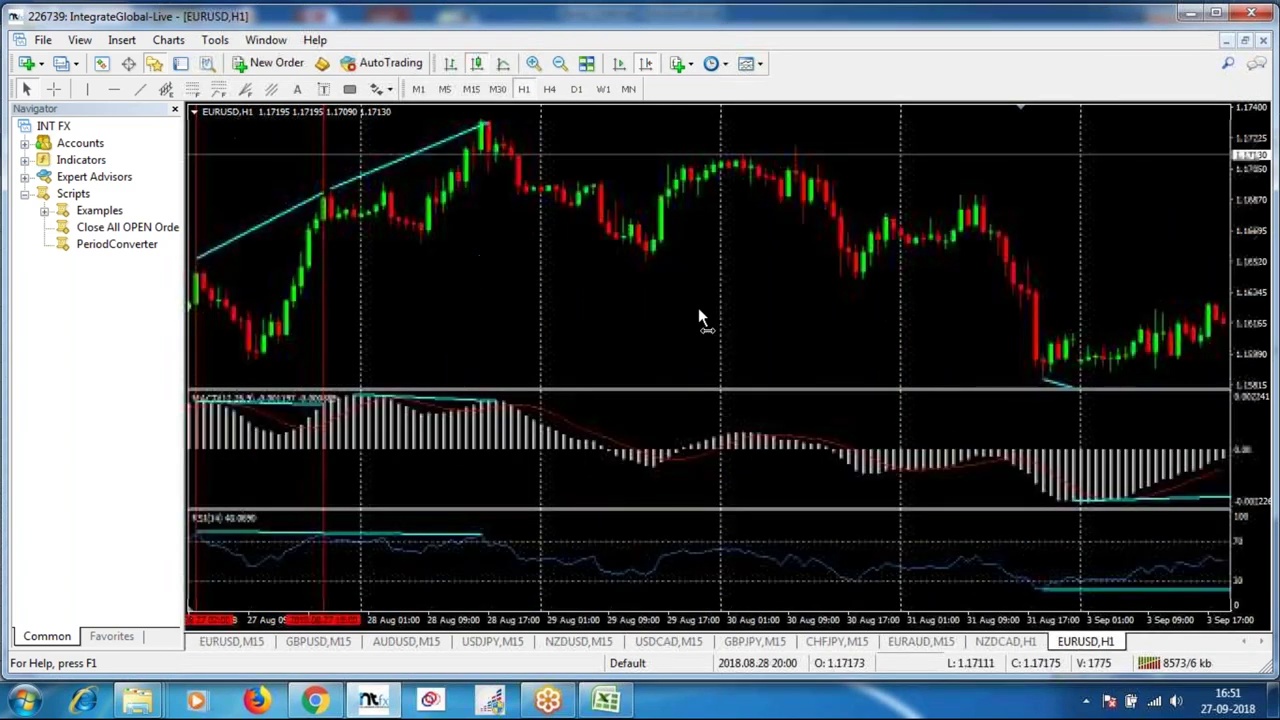
scroll(699, 309, up, 6)
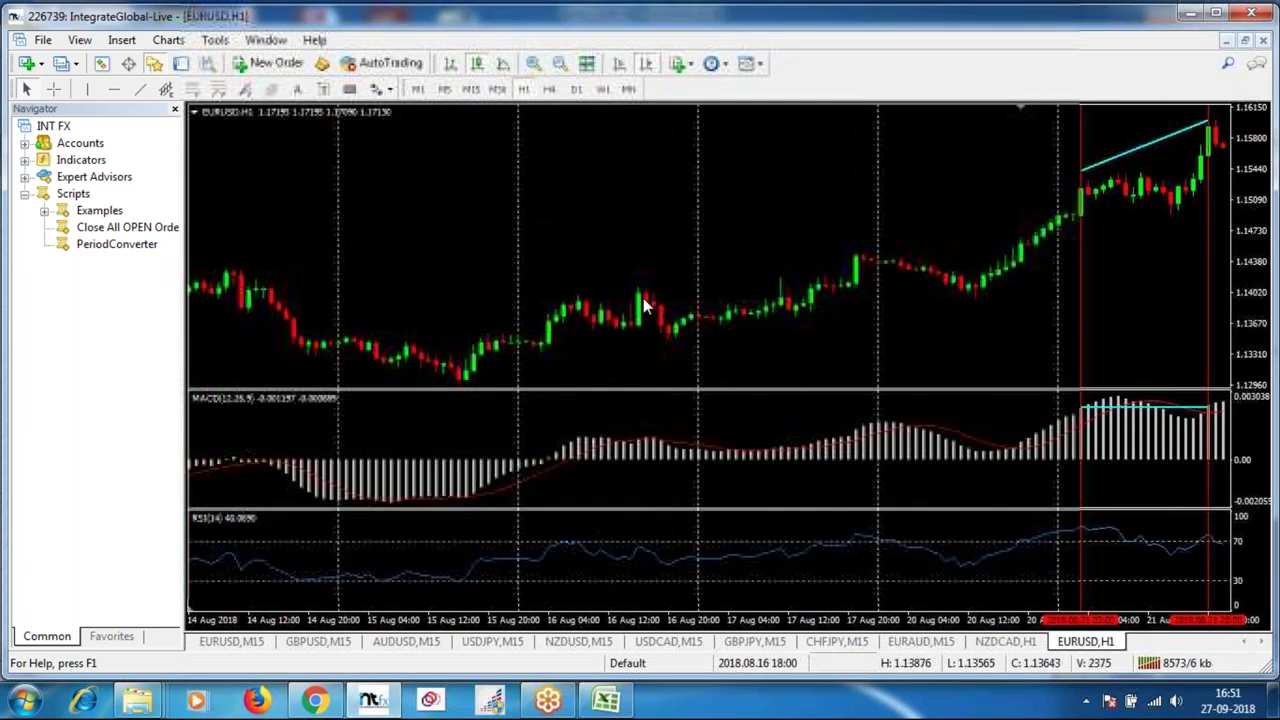
drag(645, 307, 724, 298)
scroll(724, 298, down, 2)
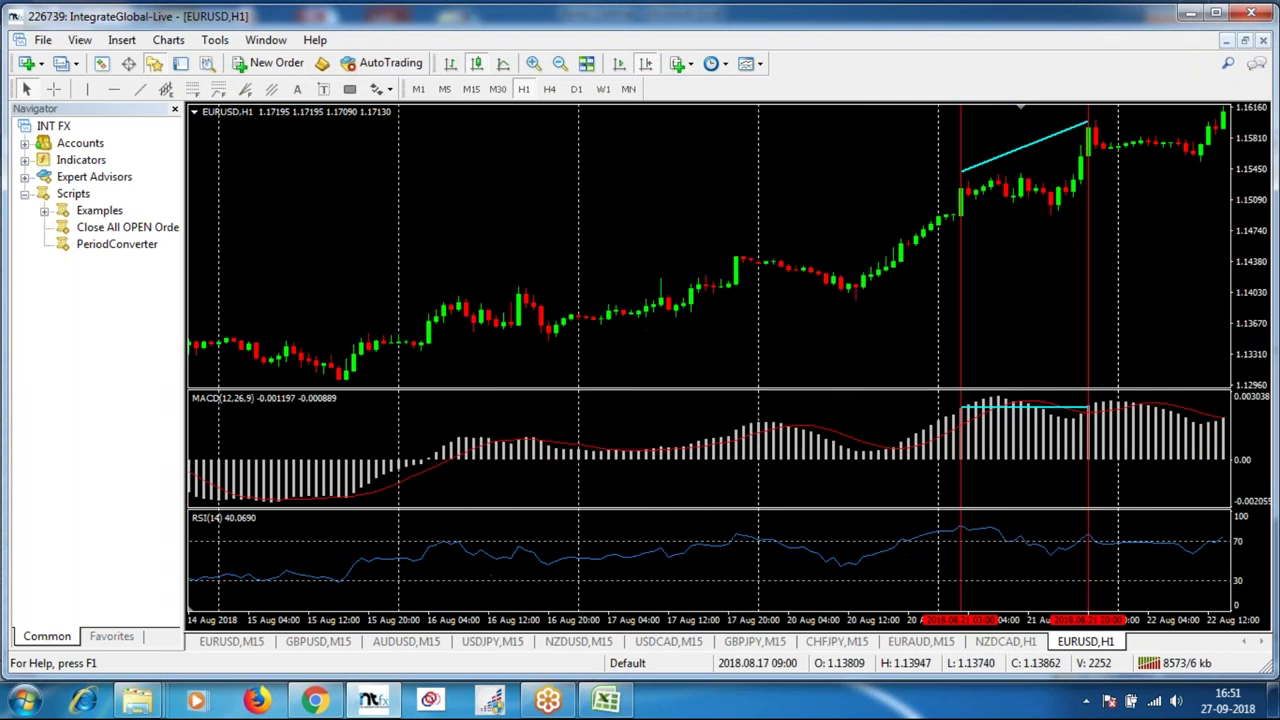
scroll(975, 440, up, 1)
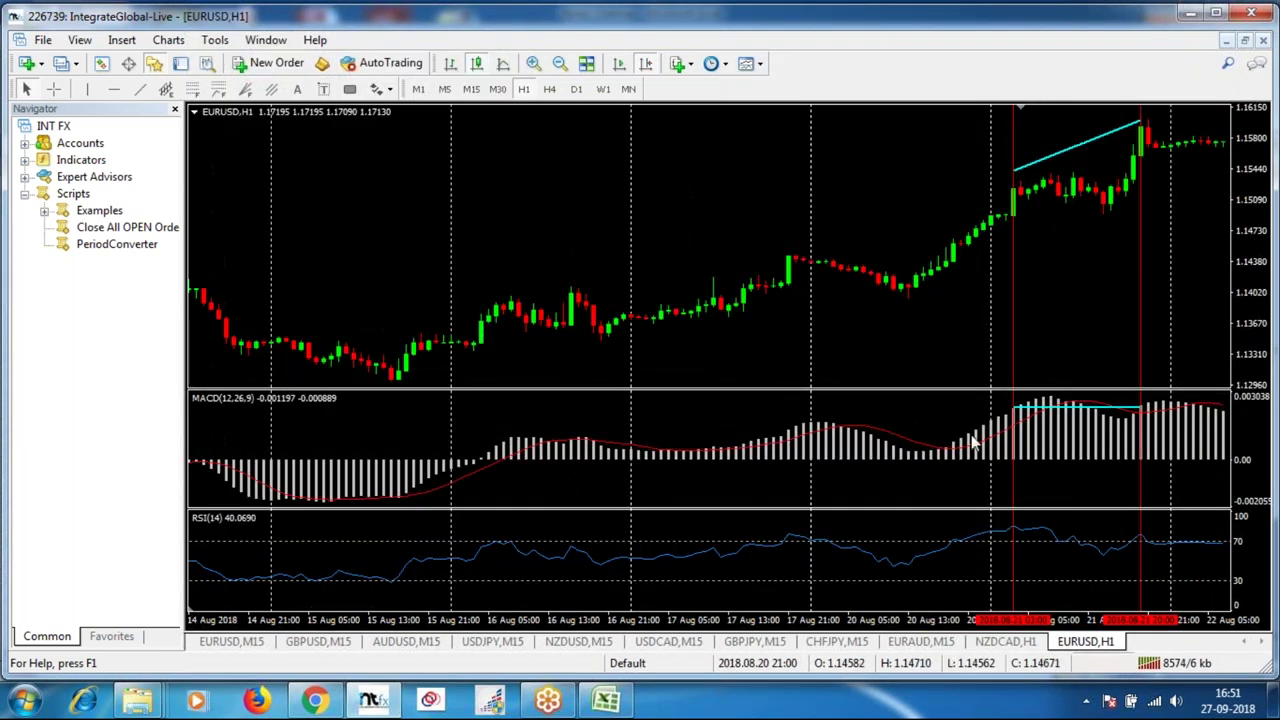
Examine the 17 August 21:00 high and its MACD bars against the marked 21 August highs.
mouse_move(1008, 428)
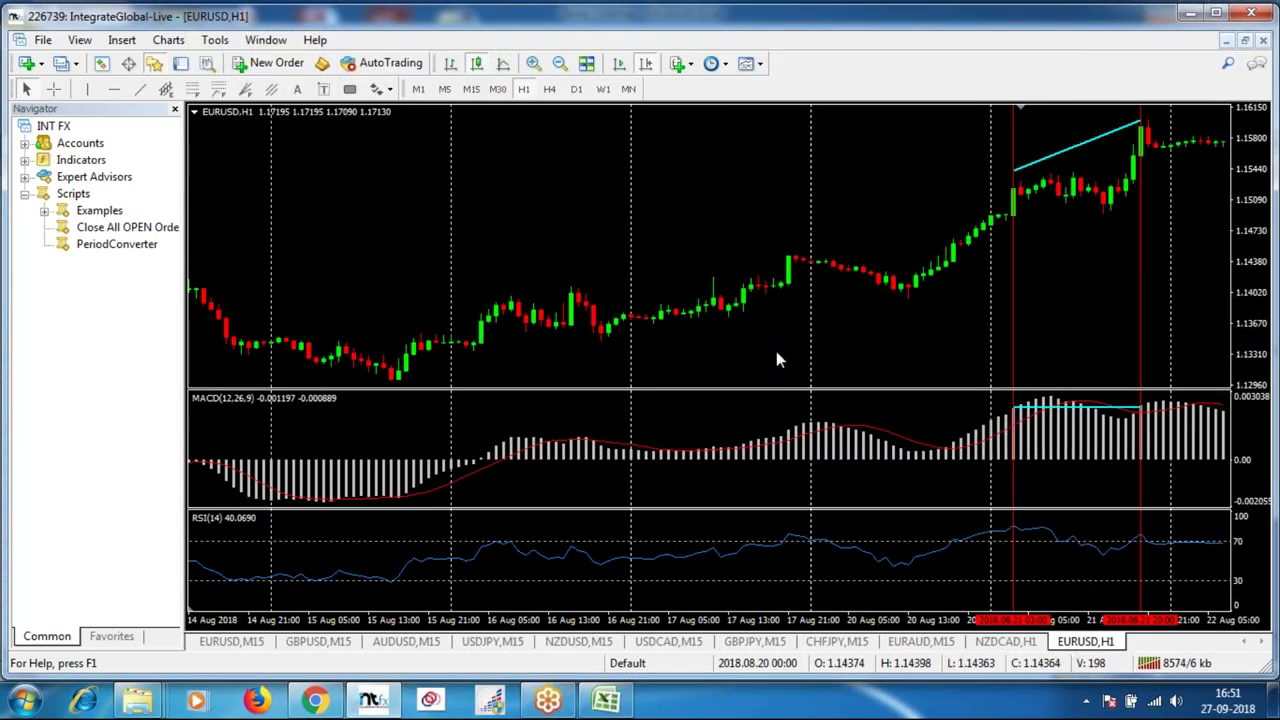
drag(1075, 256, 900, 218)
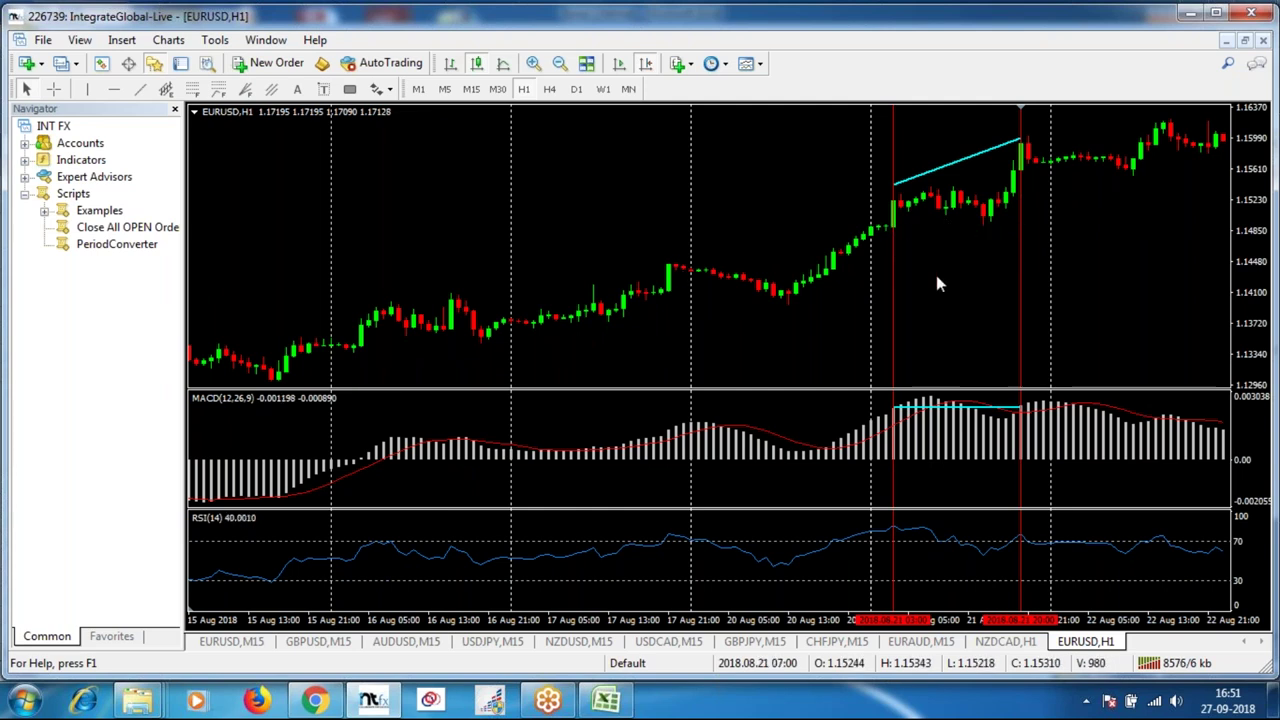
mouse_move(667, 313)
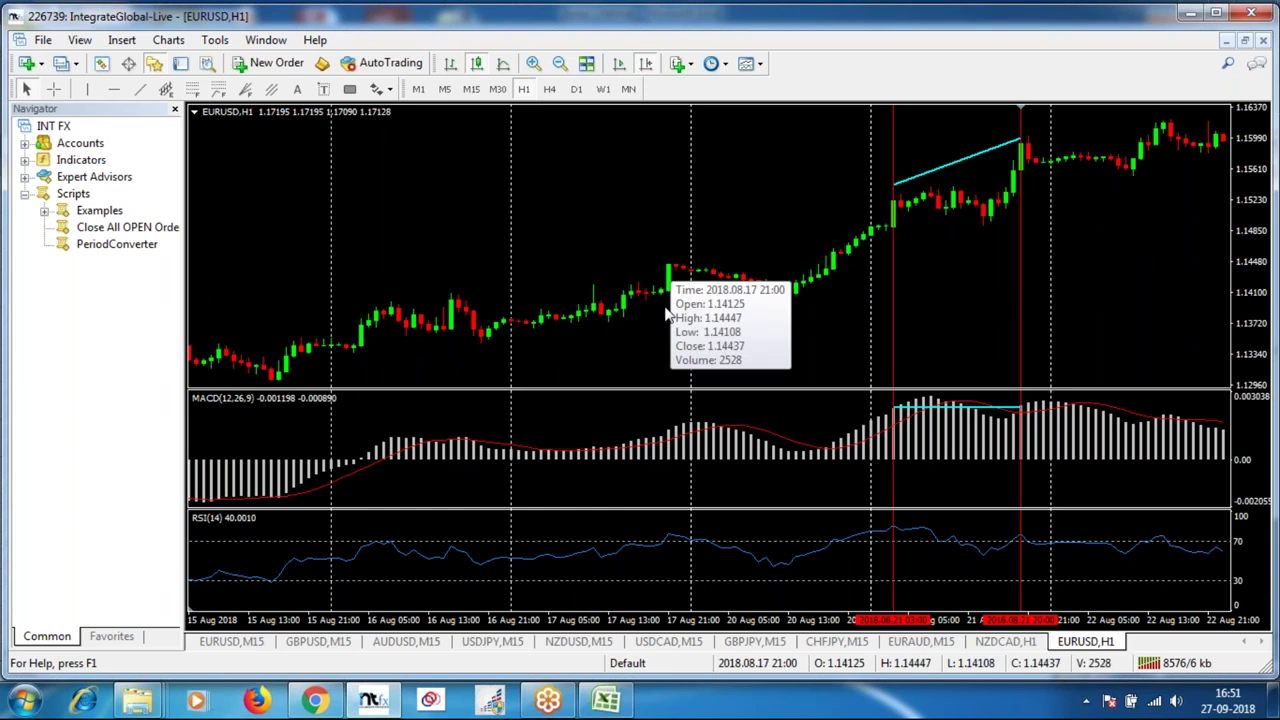
drag(660, 327, 686, 324)
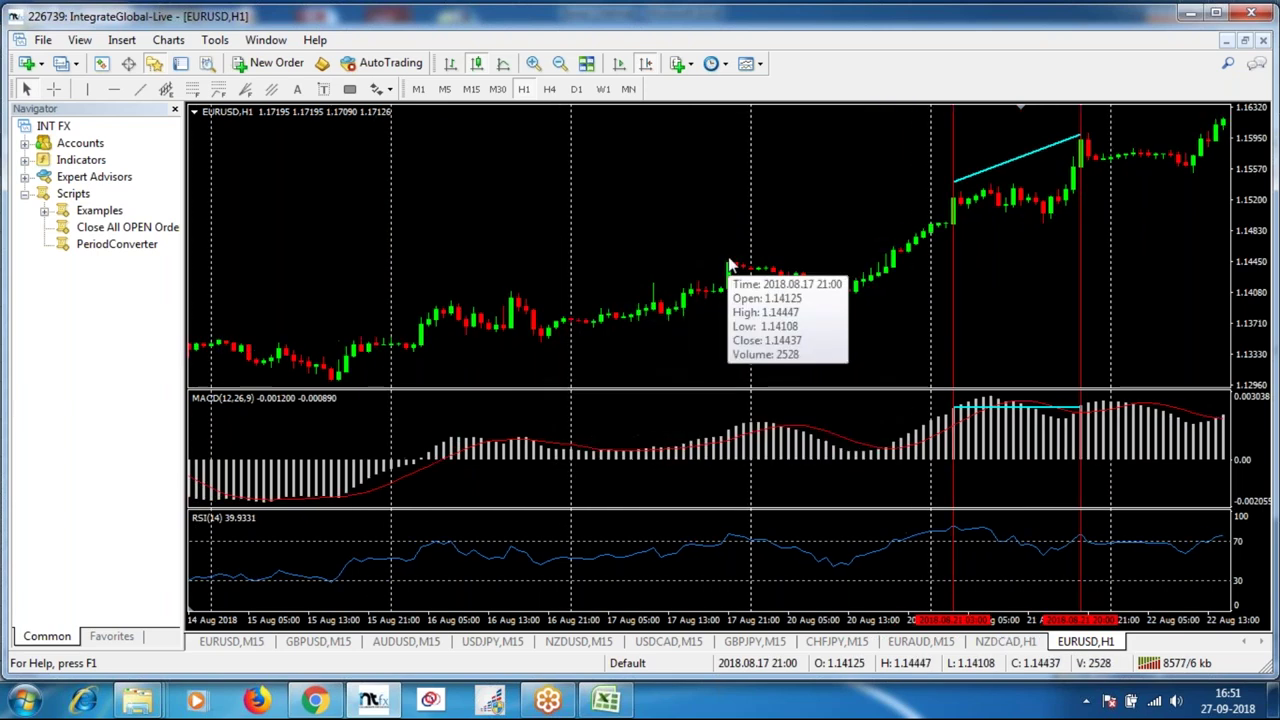
mouse_move(971, 398)
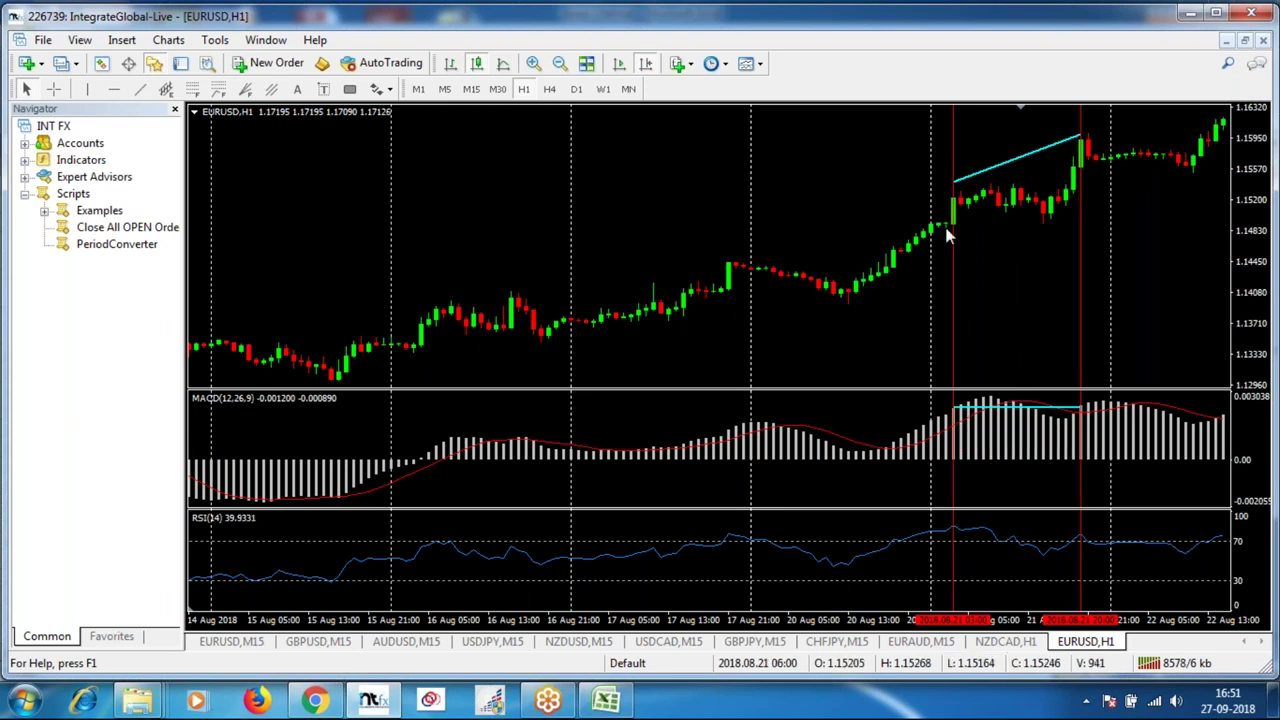
Mark the mid-August lows with vertical lines at 14 August 20:00 and 15 August 16:00.
drag(793, 320, 1270, 312)
drag(556, 360, 729, 363)
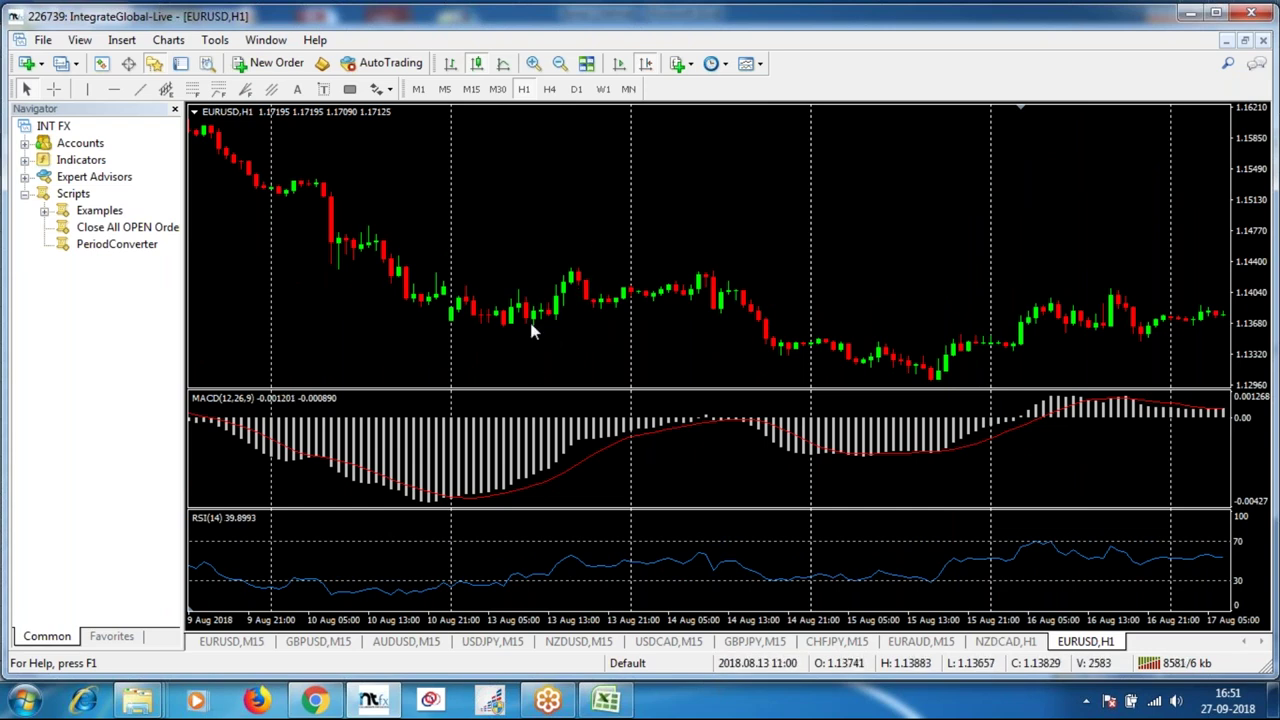
click(89, 93)
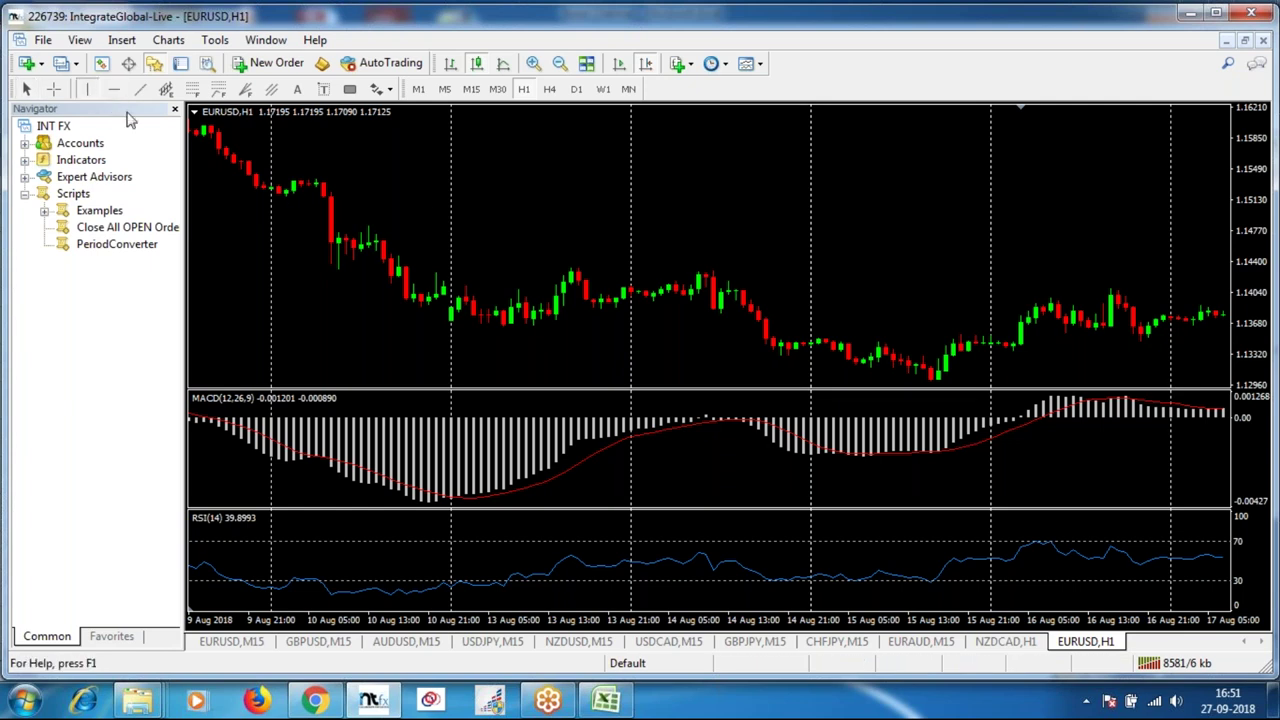
click(785, 350)
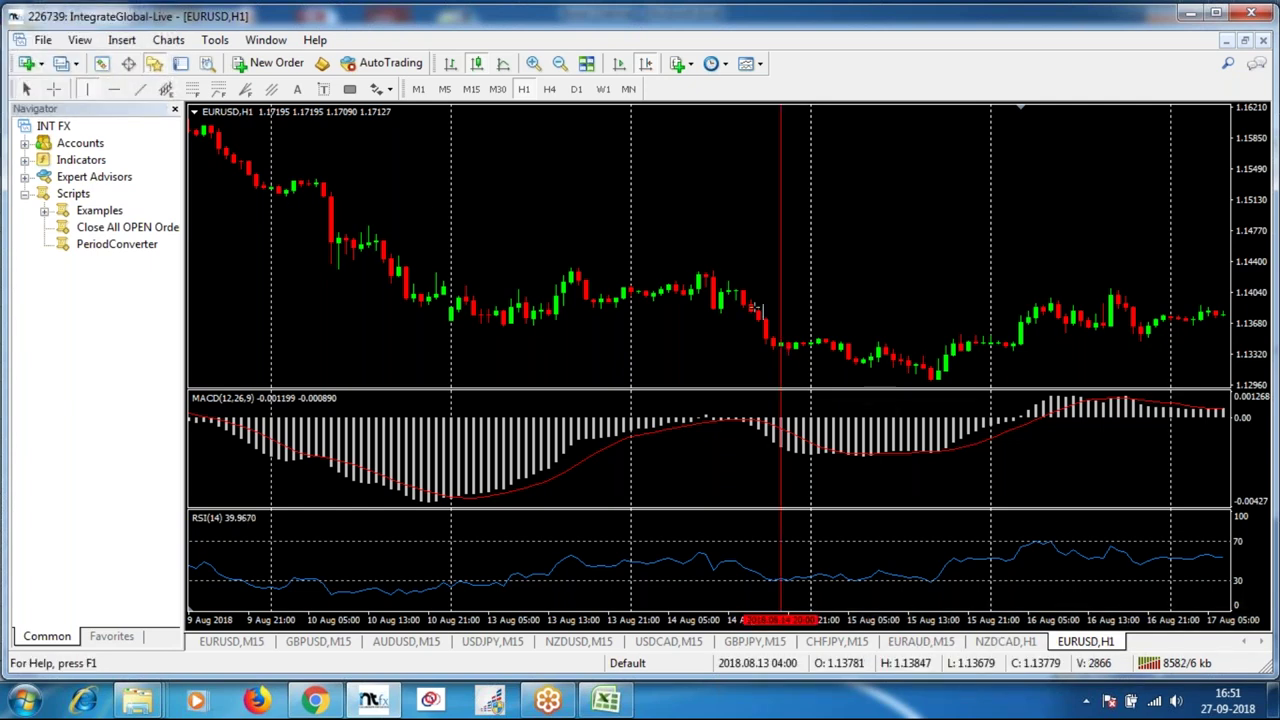
click(935, 333)
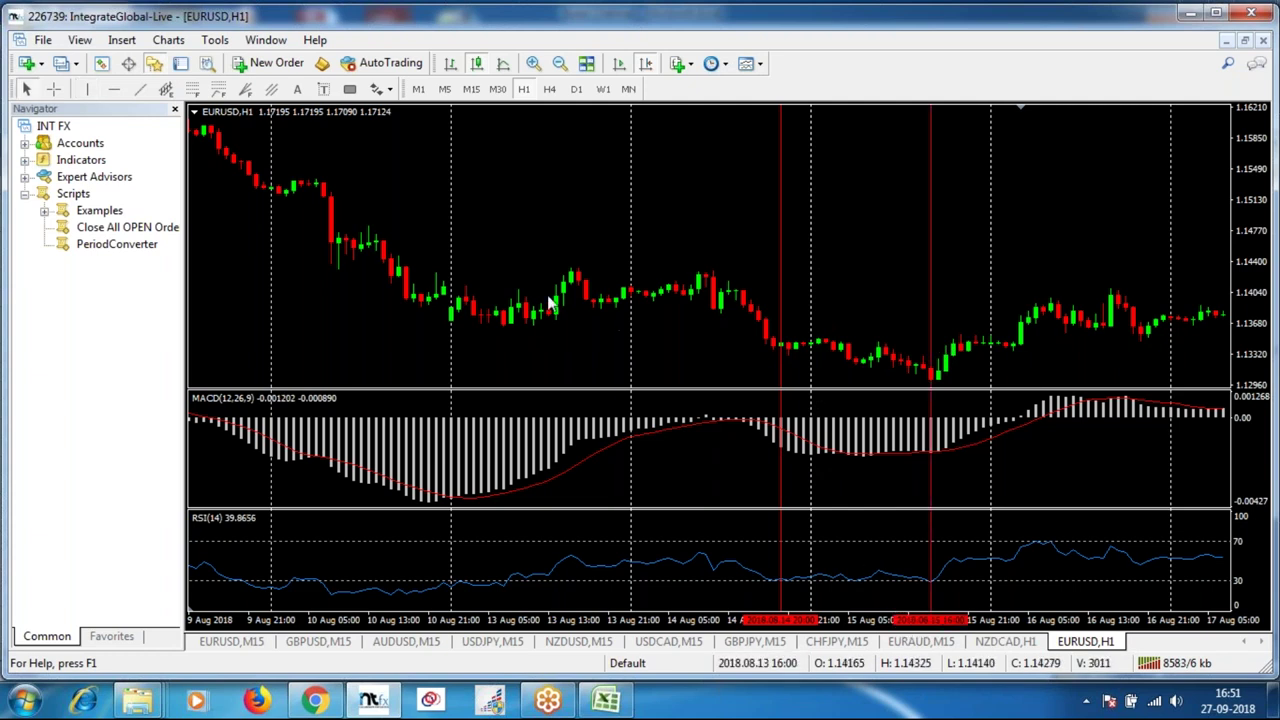
Join the MACD lows and the RSI lows of 14 and 15 August with trend lines near the vertical lines.
click(140, 89)
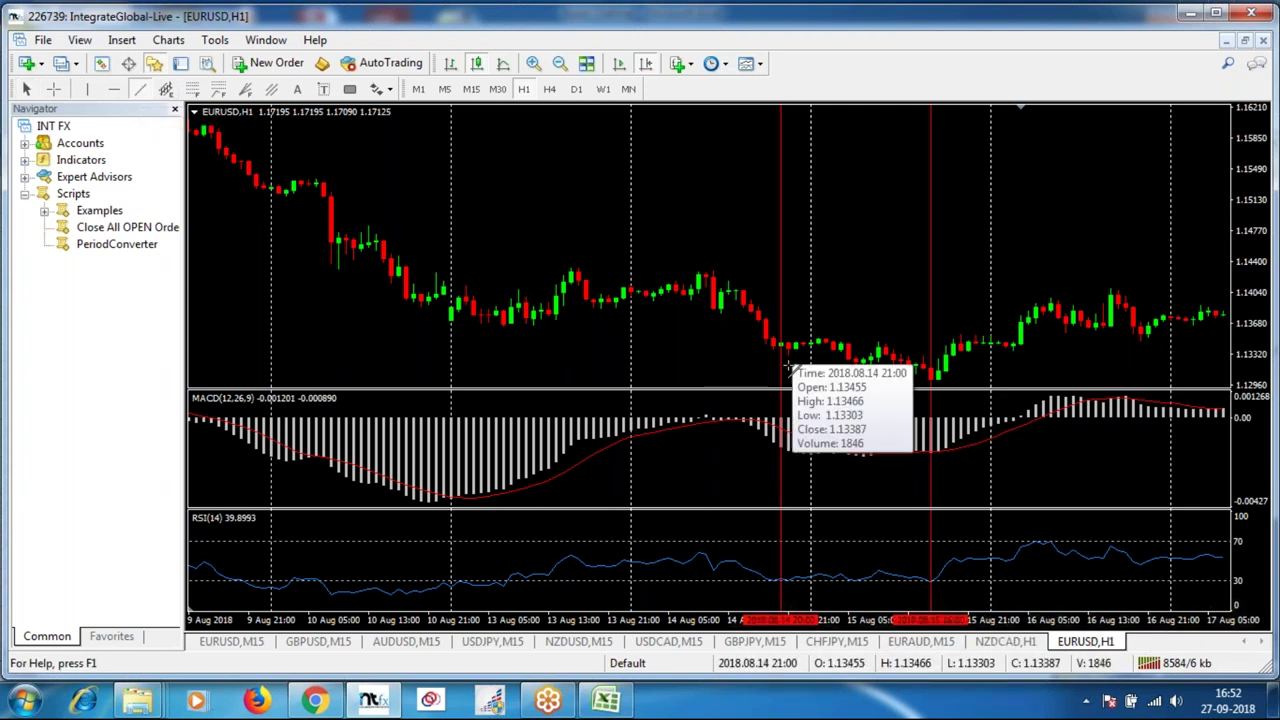
drag(782, 447, 930, 456)
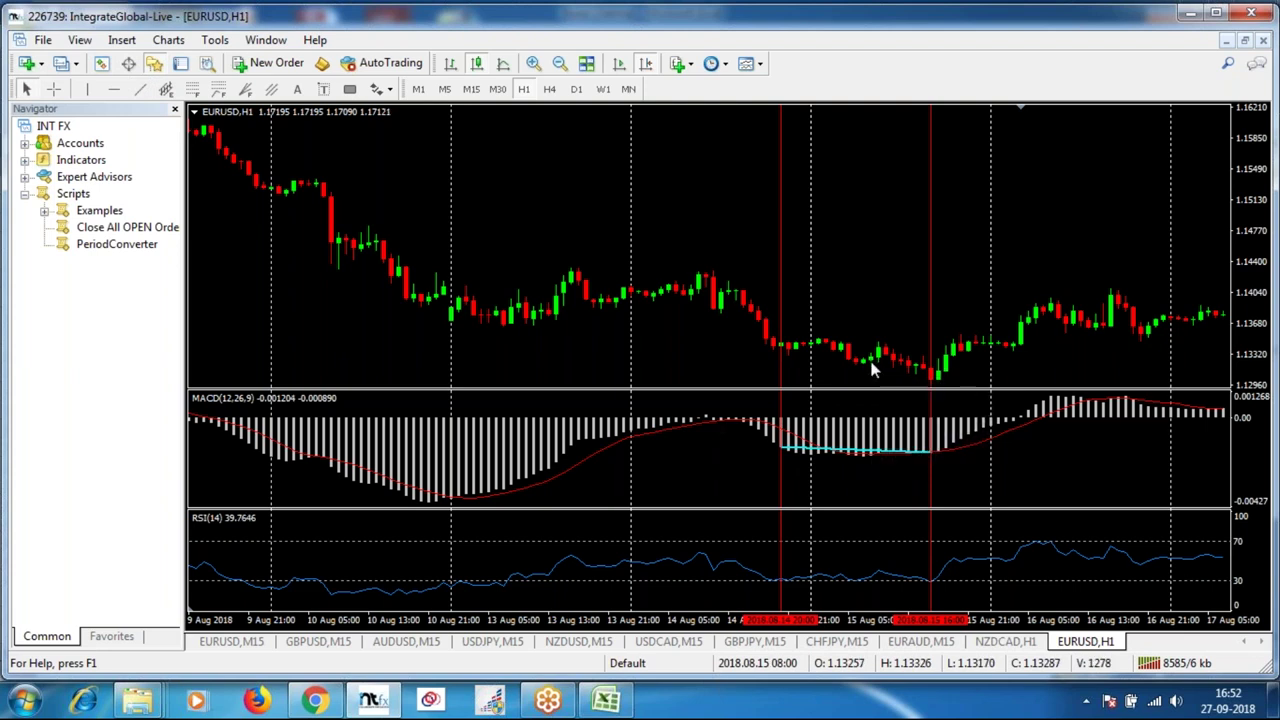
drag(782, 447, 795, 458)
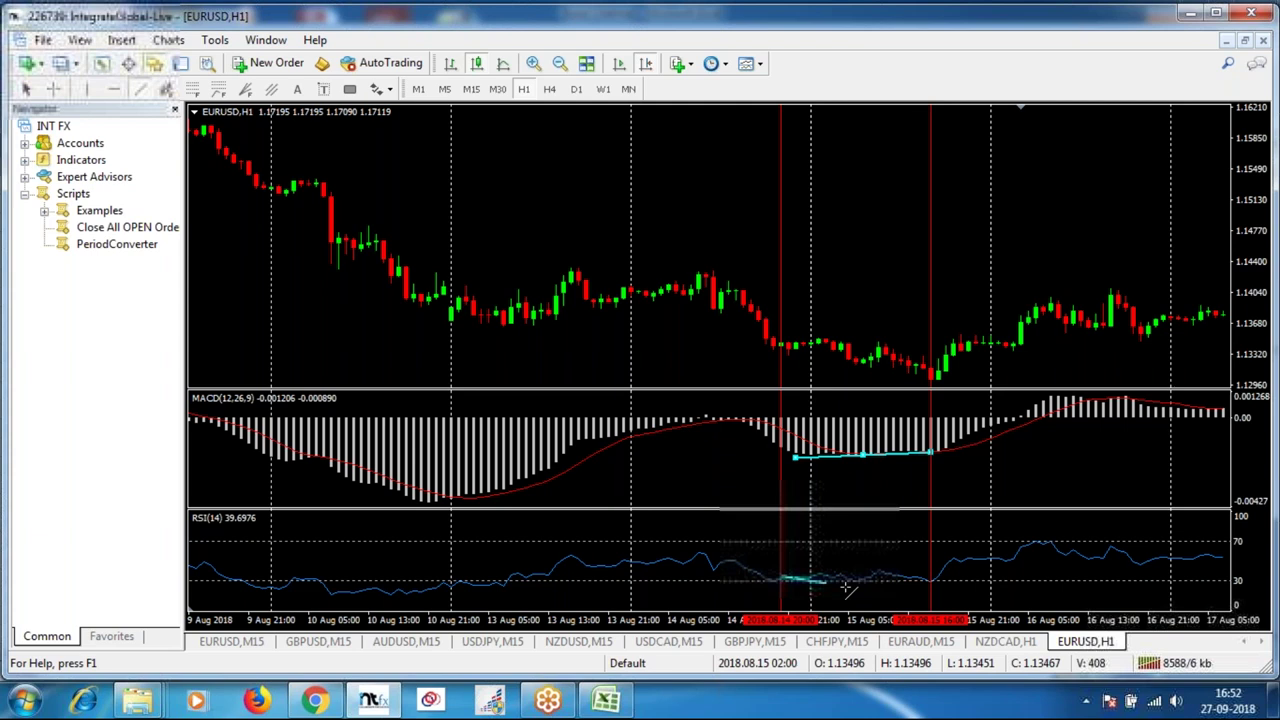
drag(846, 588, 932, 580)
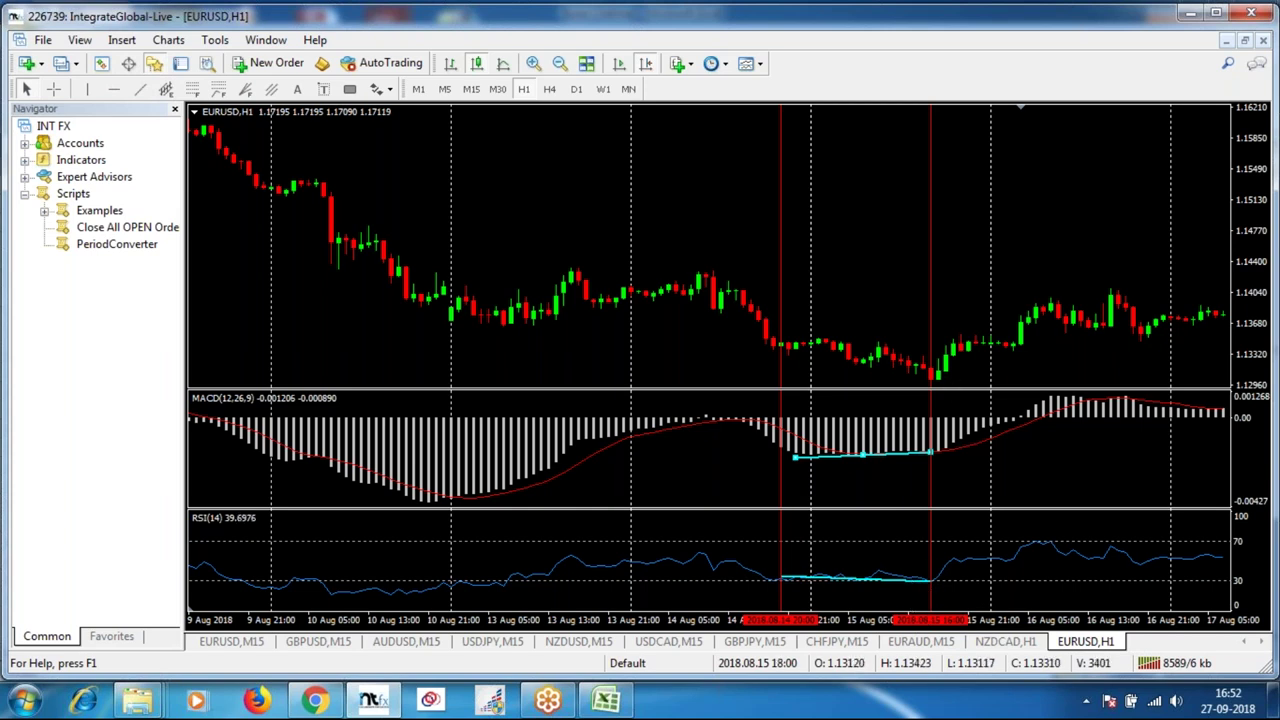
Measure the price rise from about 15 August 19:00 to the 16 August high with the crosshair.
click(53, 89)
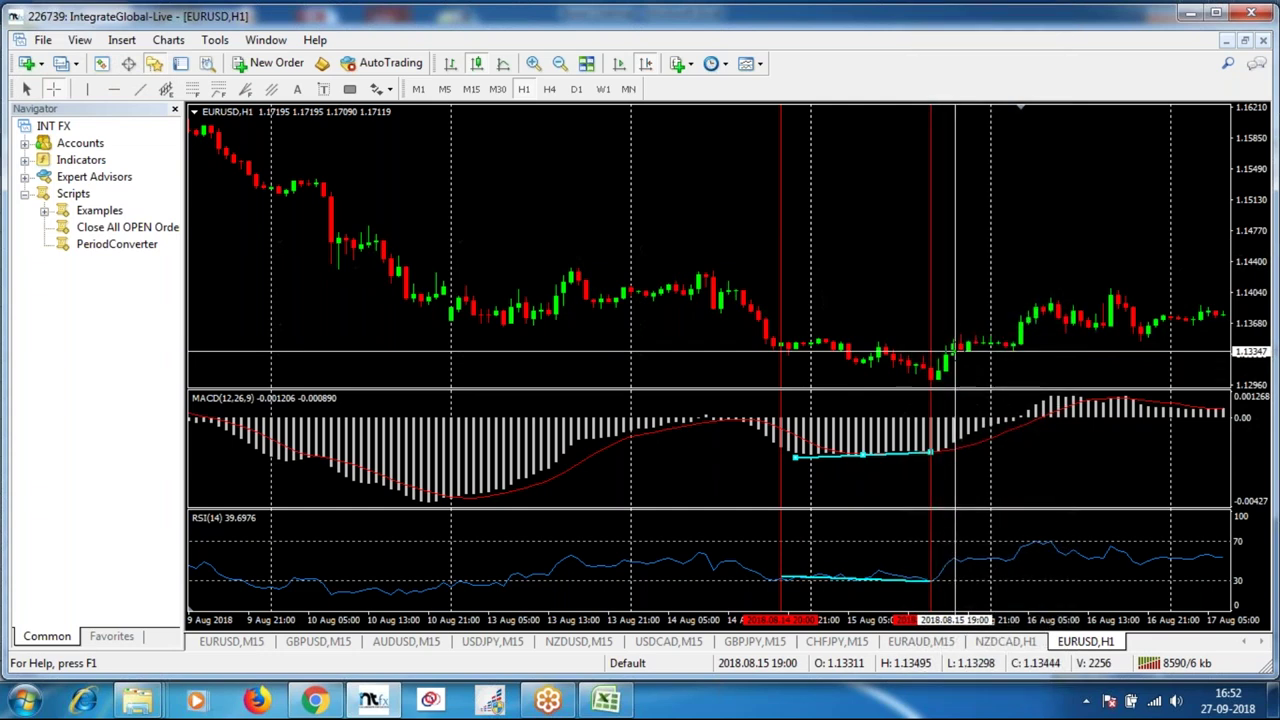
drag(953, 355, 1118, 293)
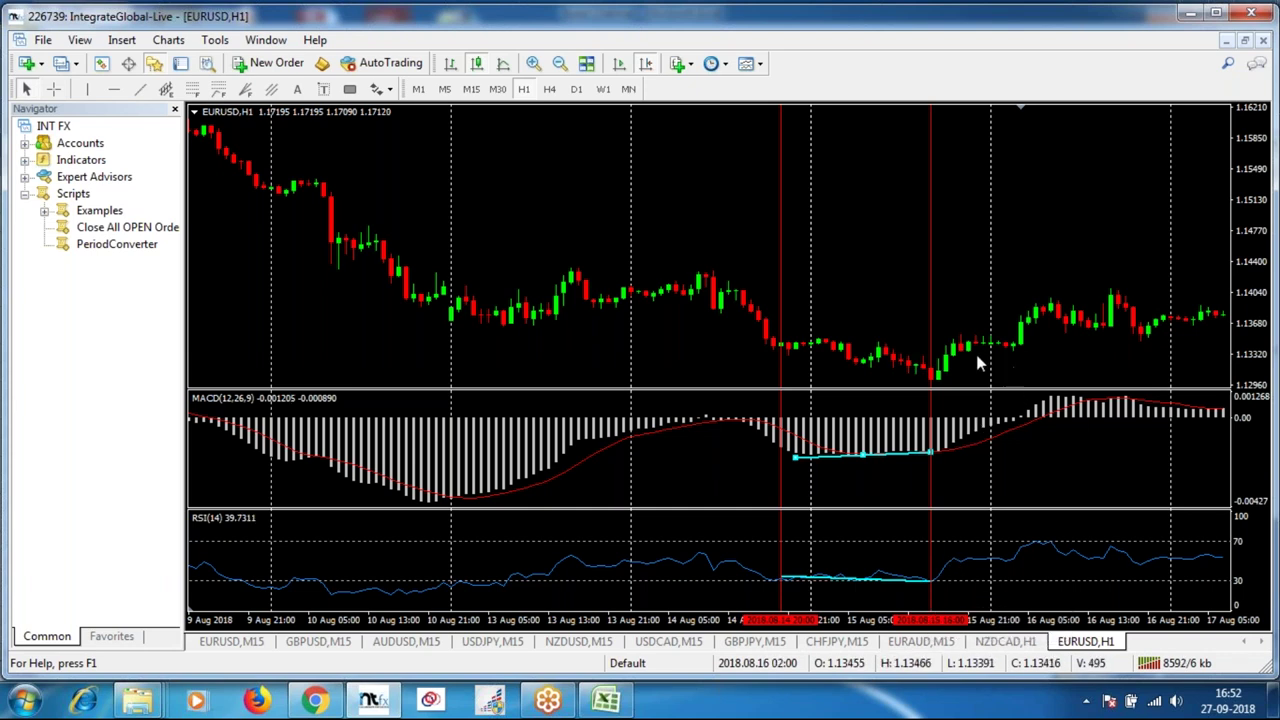
Draw trend lines on price, MACD and RSI joining the lows around 10–13 August to those of 15 August.
click(140, 92)
drag(452, 323, 937, 379)
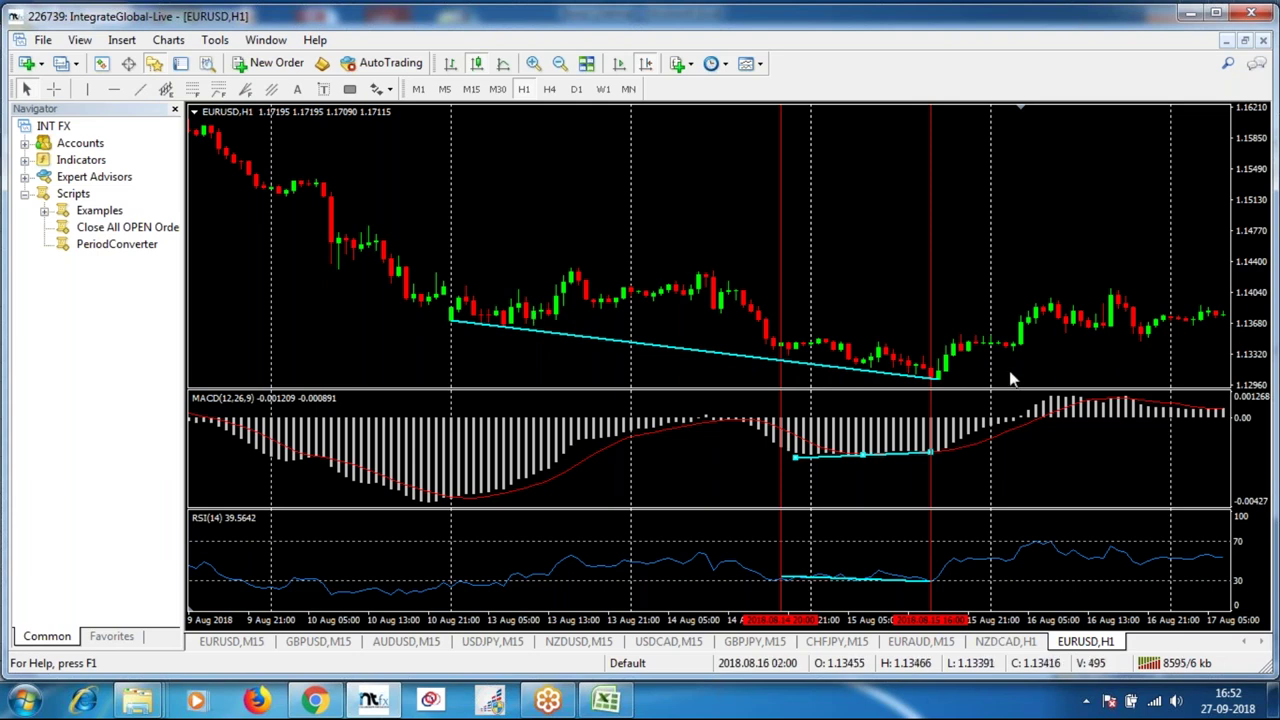
click(140, 92)
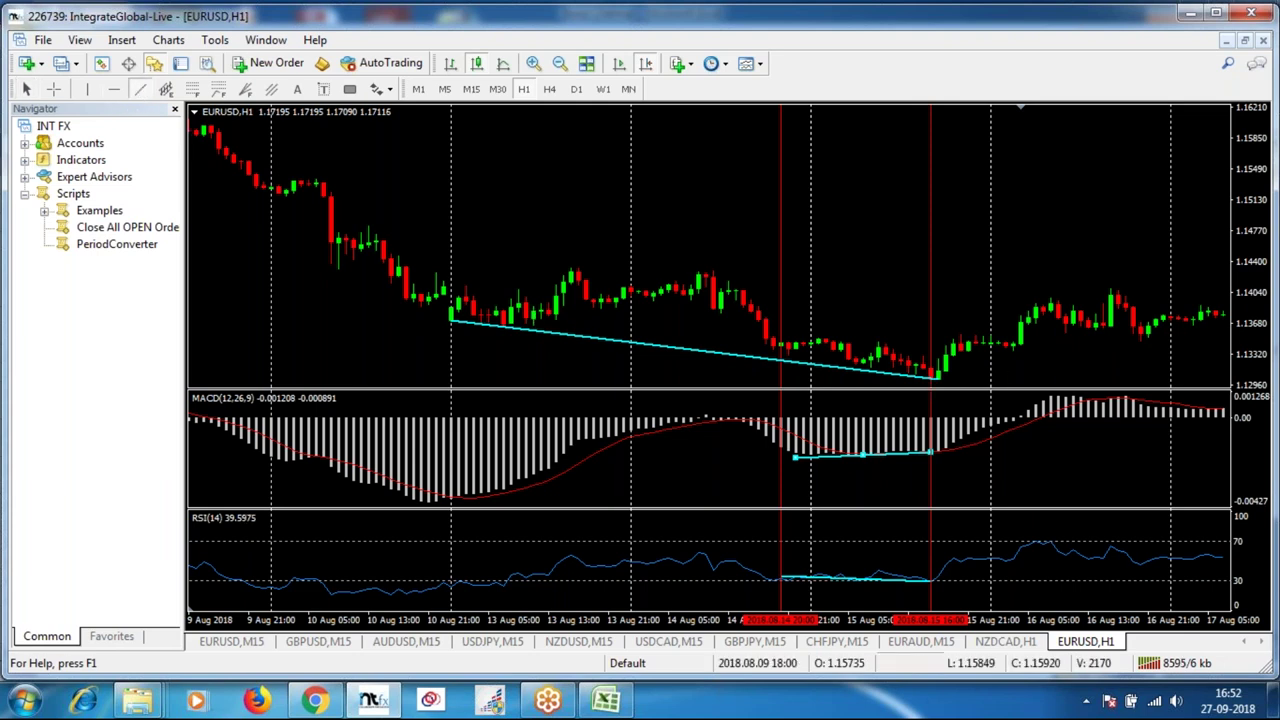
drag(437, 500, 930, 454)
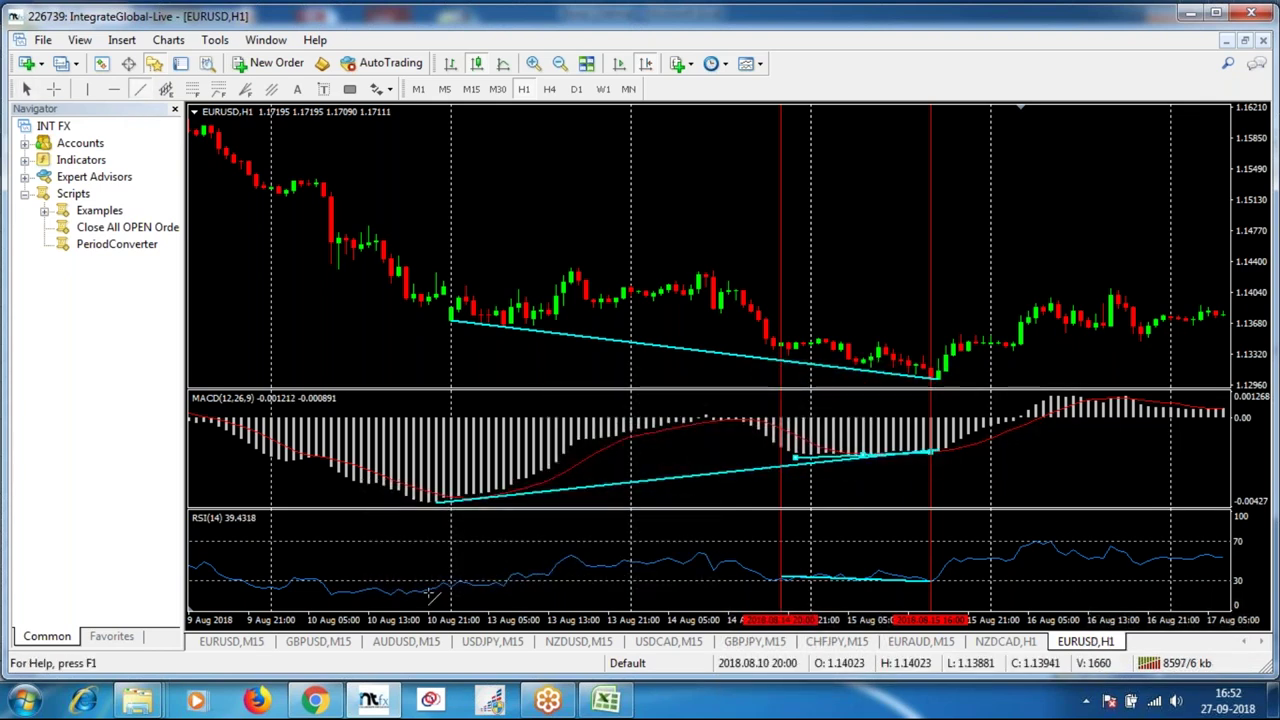
drag(450, 585, 935, 584)
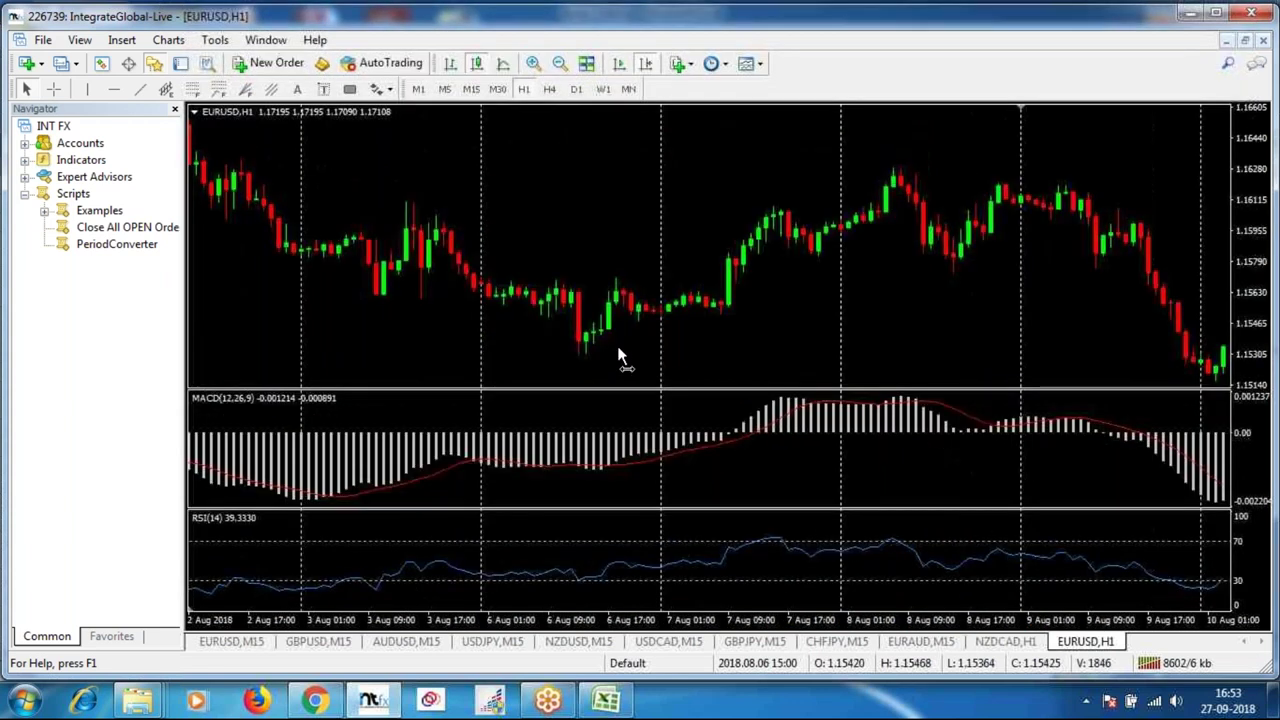
Draw a trend line joining the 3 August and 6 August price lows, and another joining the matching MACD bars.
drag(614, 351, 718, 348)
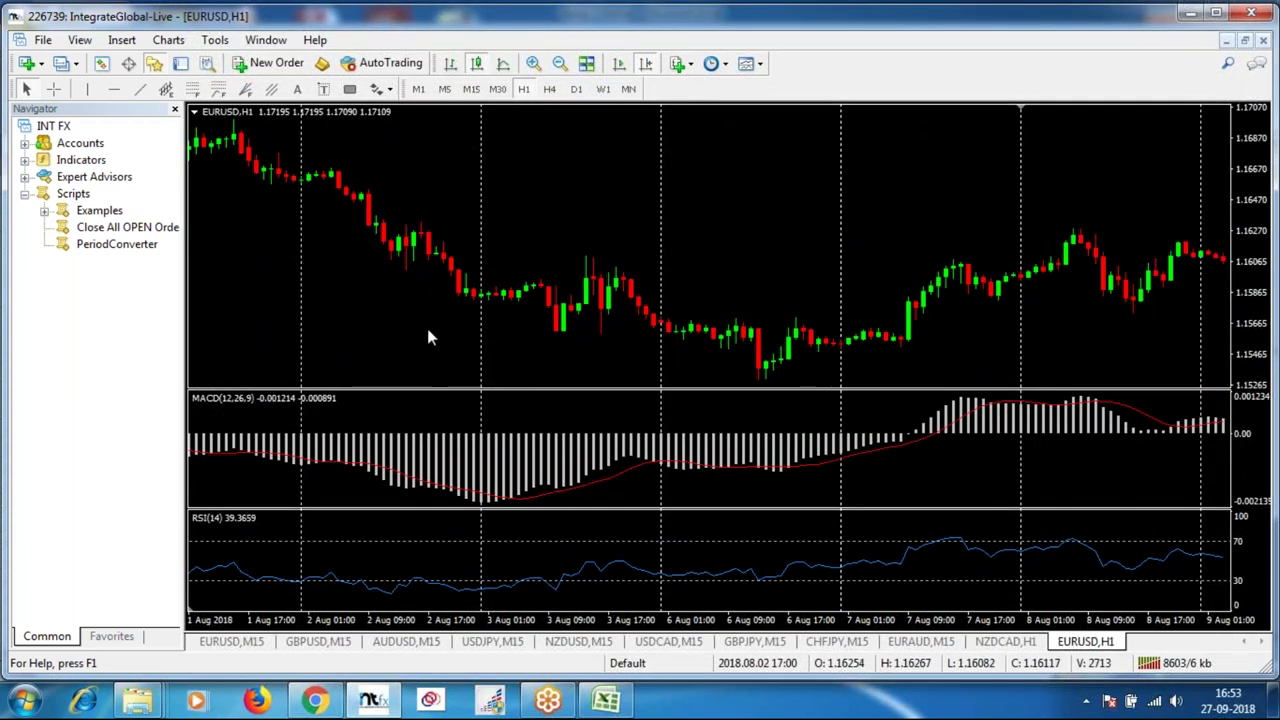
drag(426, 324, 1028, 377)
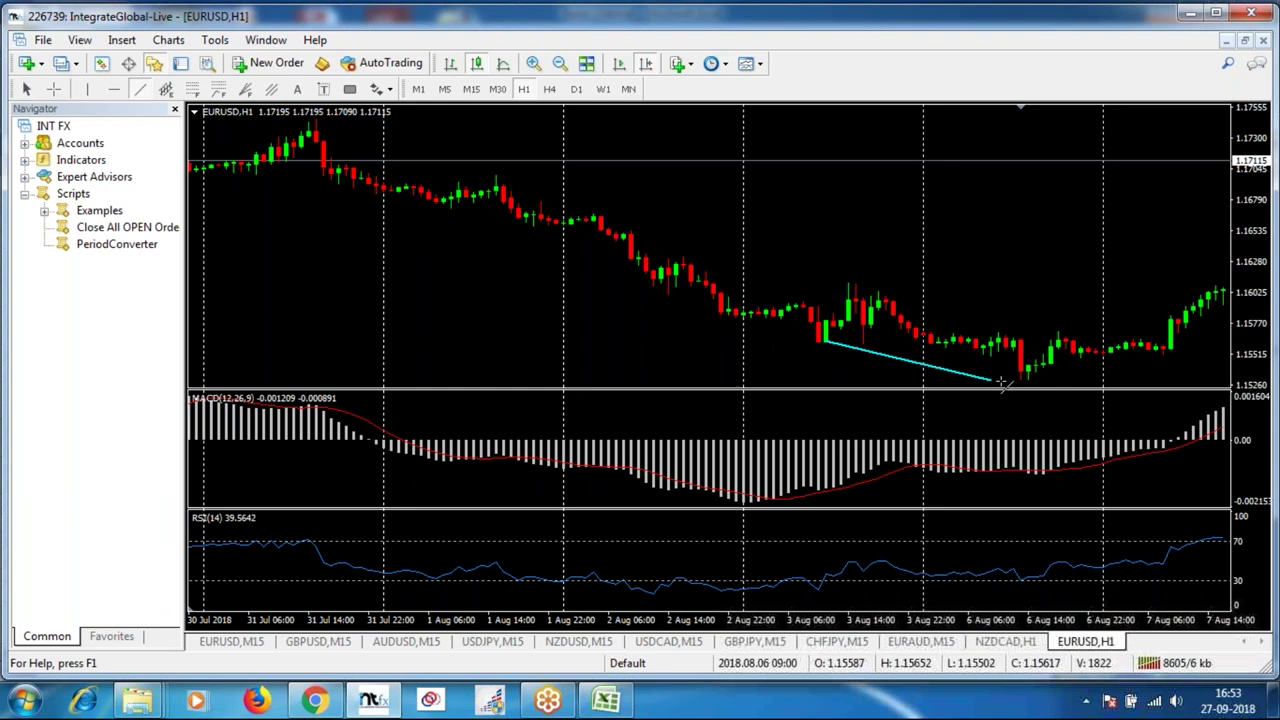
click(166, 89)
drag(750, 503, 810, 504)
drag(897, 497, 1040, 475)
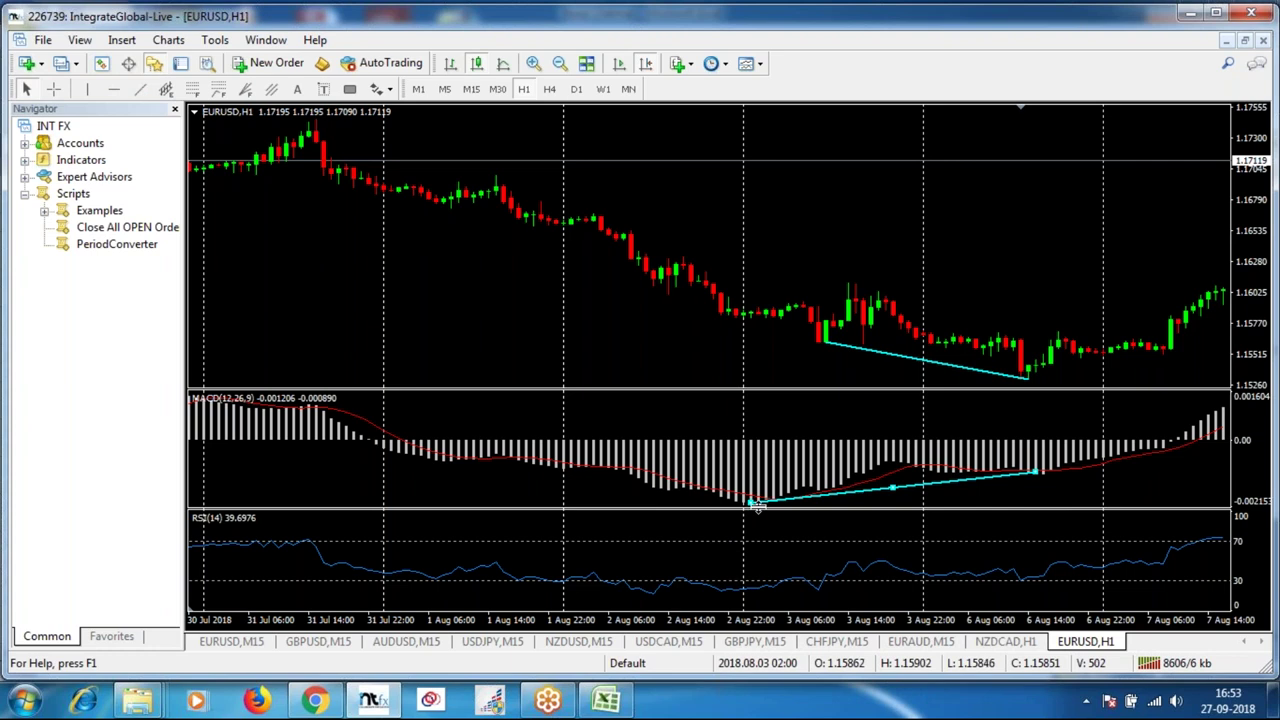
drag(751, 503, 818, 492)
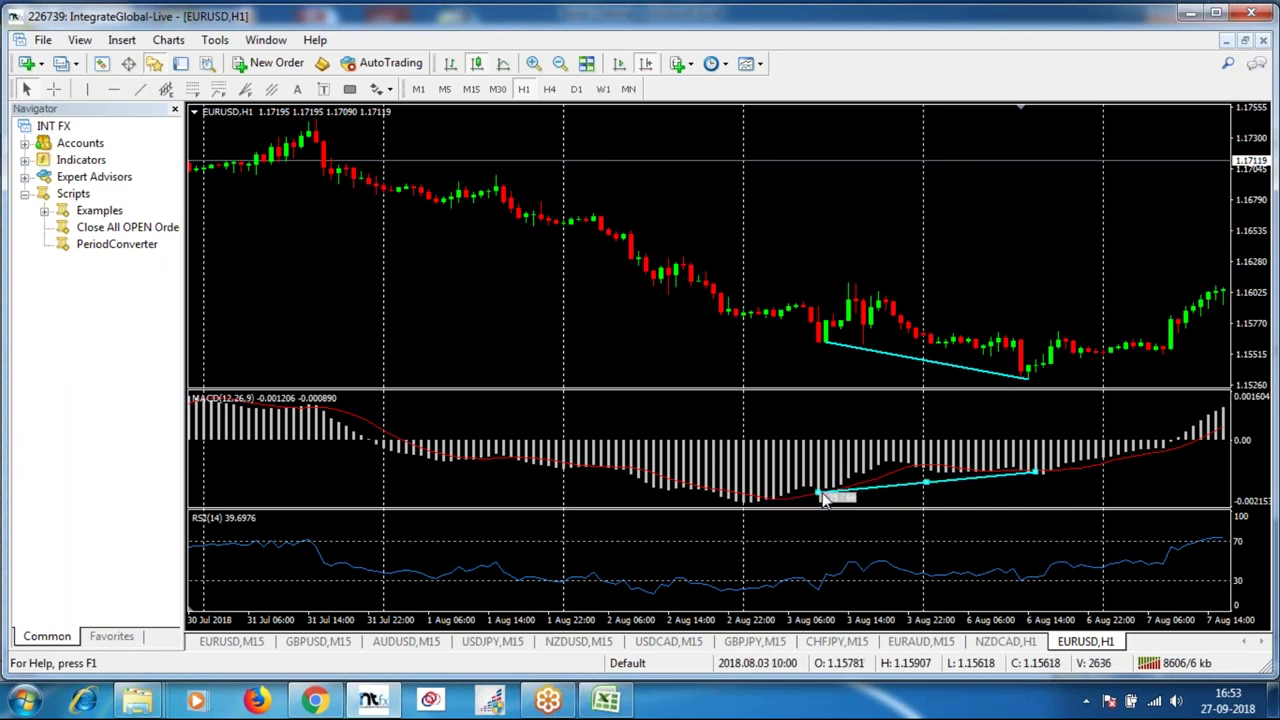
Draw a trend line on the RSI joining its 3 August low to its 6 August low.
click(140, 90)
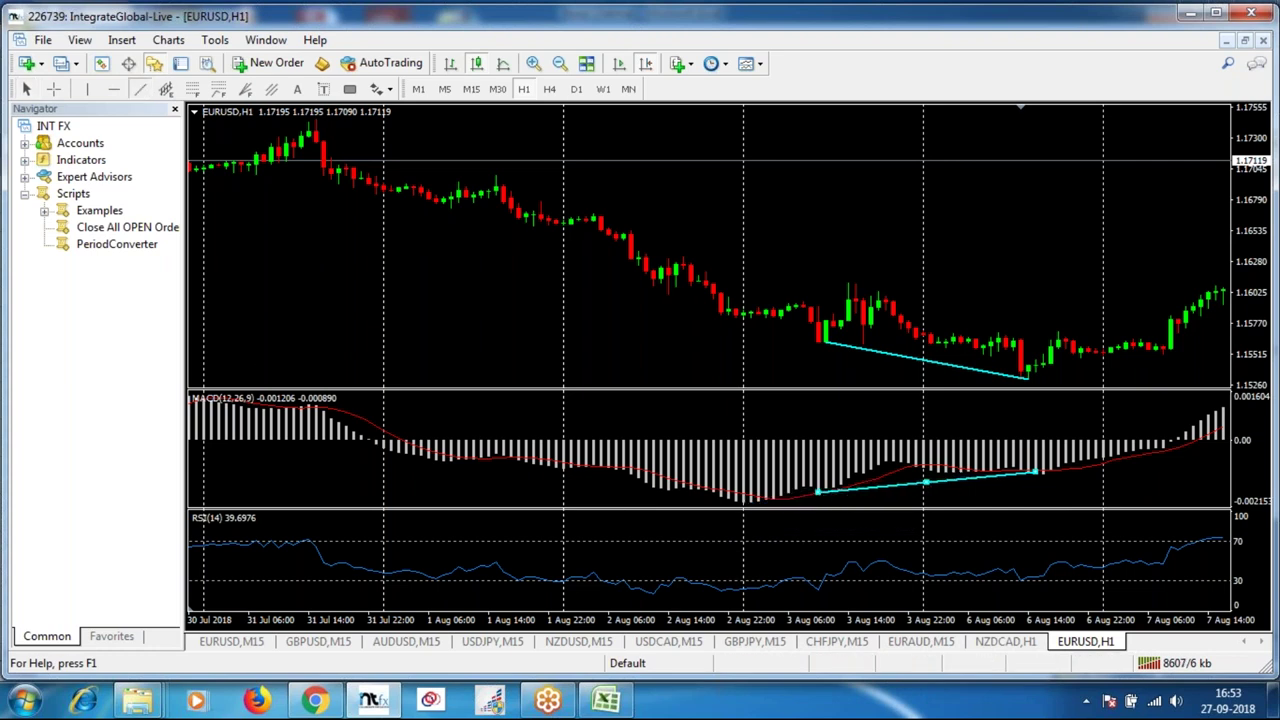
drag(848, 592, 1057, 568)
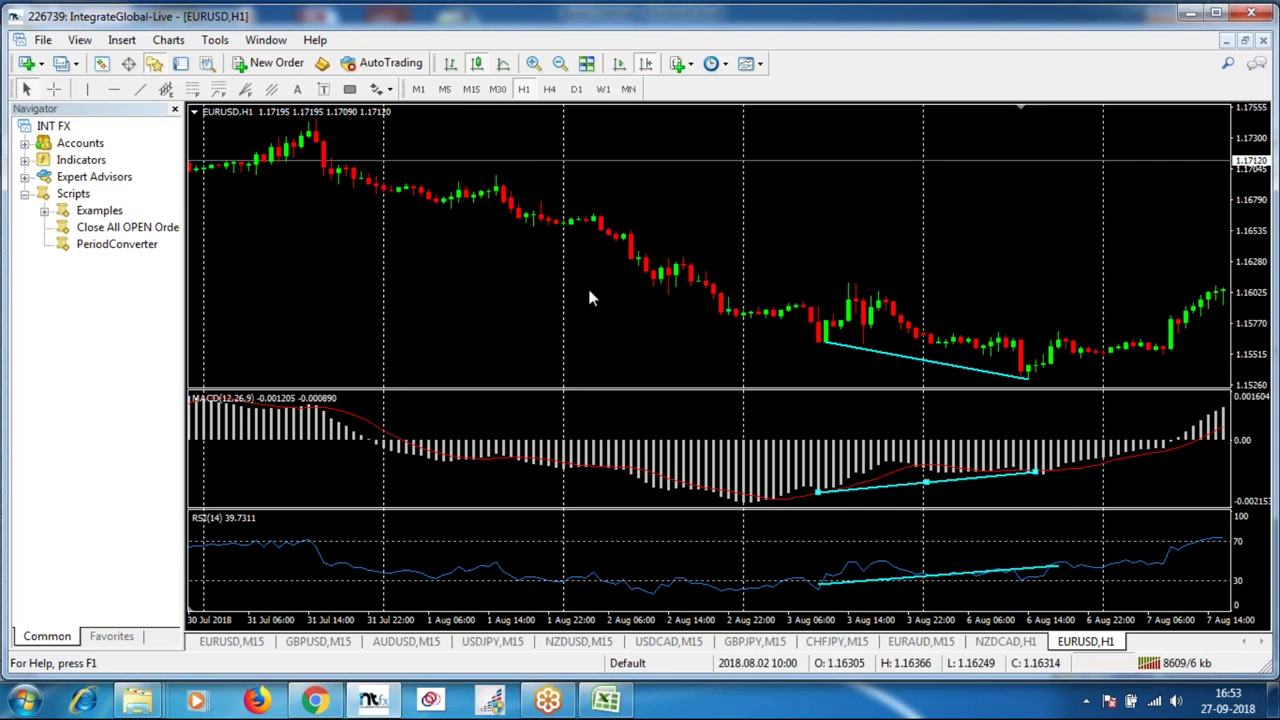
Draw a price trend line from the 27 July low to the 2 August low and move its start point just below the 27 July candle.
drag(414, 299, 646, 333)
middle_click(432, 295)
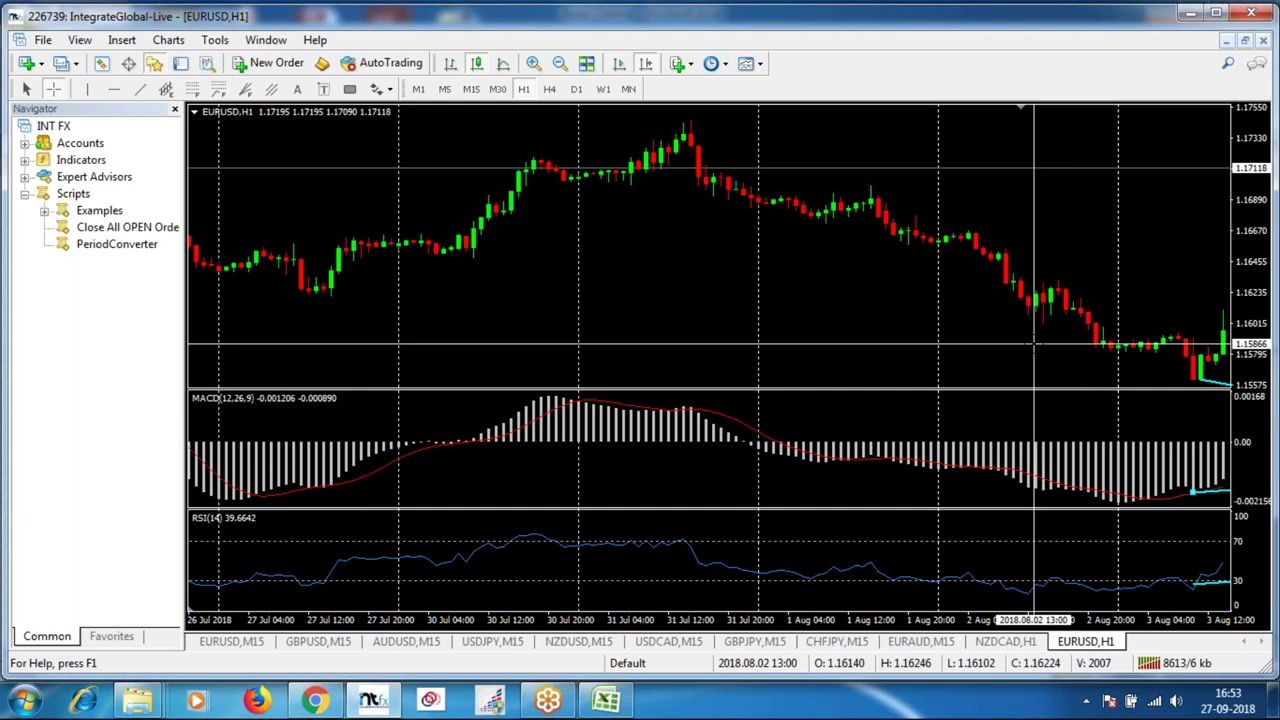
click(140, 89)
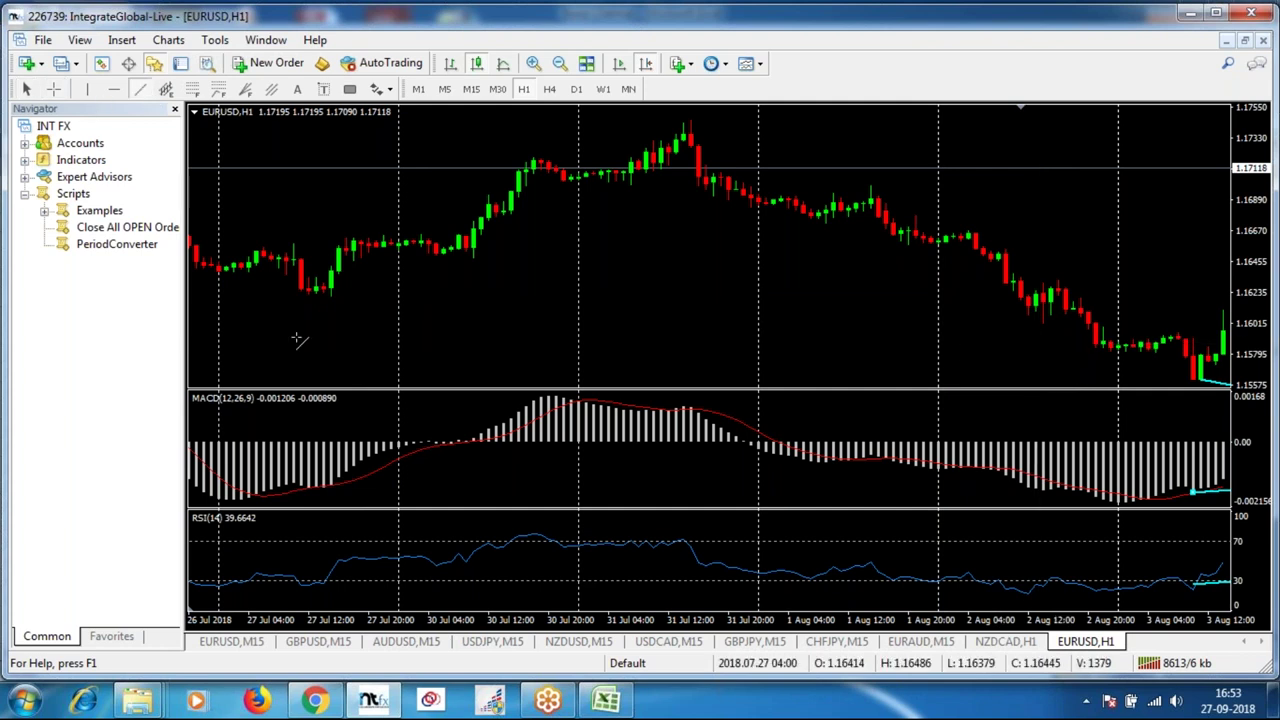
mouse_move(330, 290)
mouse_down()
mouse_move(812, 360)
mouse_move(1068, 368)
mouse_move(1034, 317)
mouse_up()
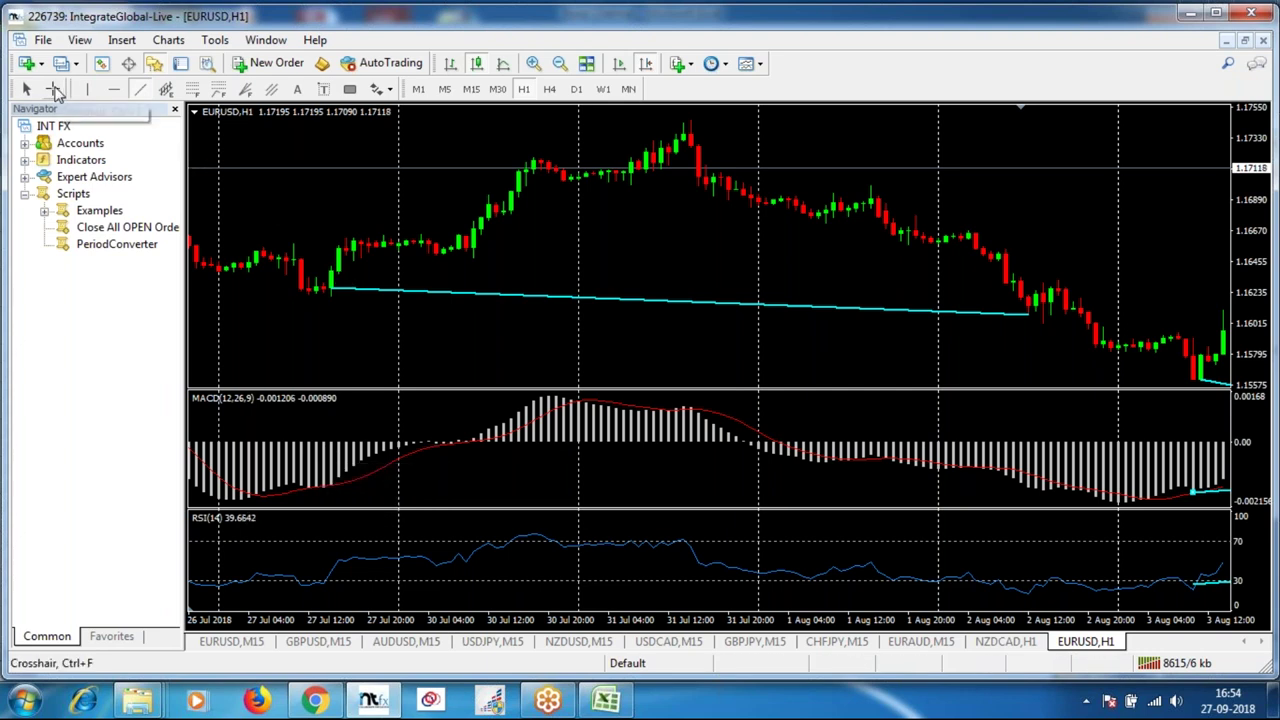
double_click(340, 289)
drag(340, 289, 331, 298)
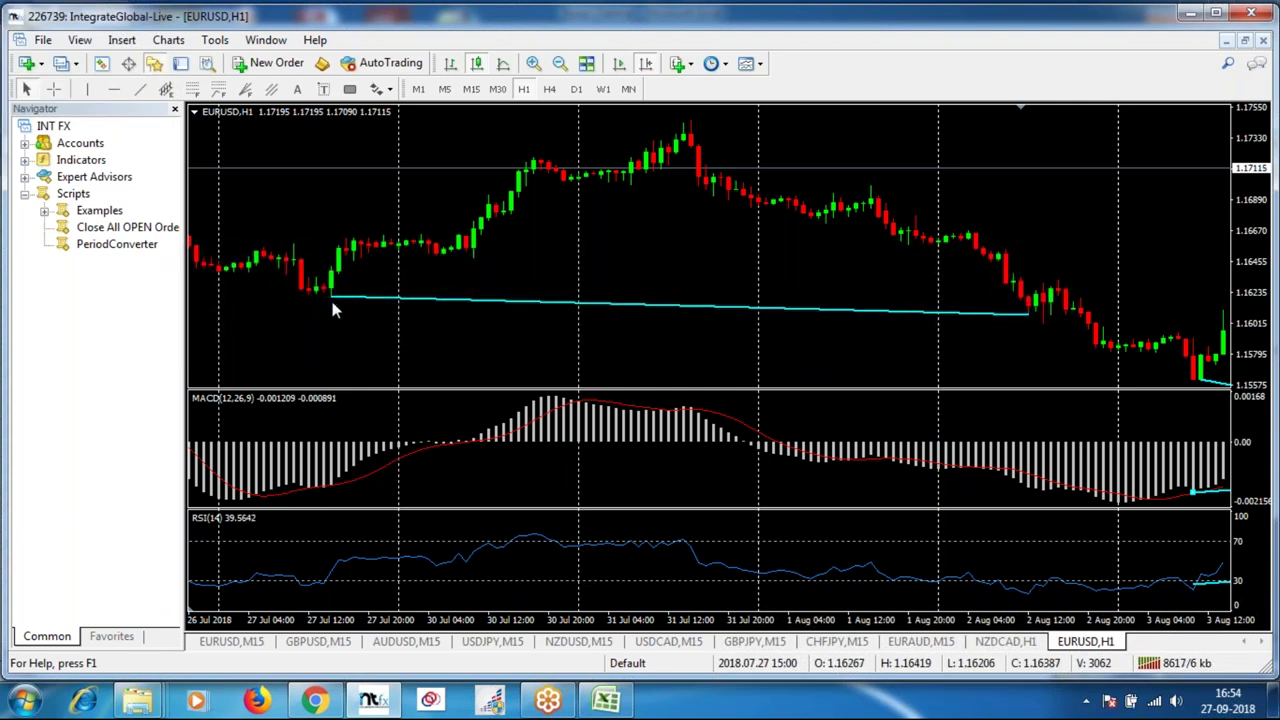
Join the matching 27 July and 2 August lows on the MACD and on the RSI with trend lines.
click(140, 89)
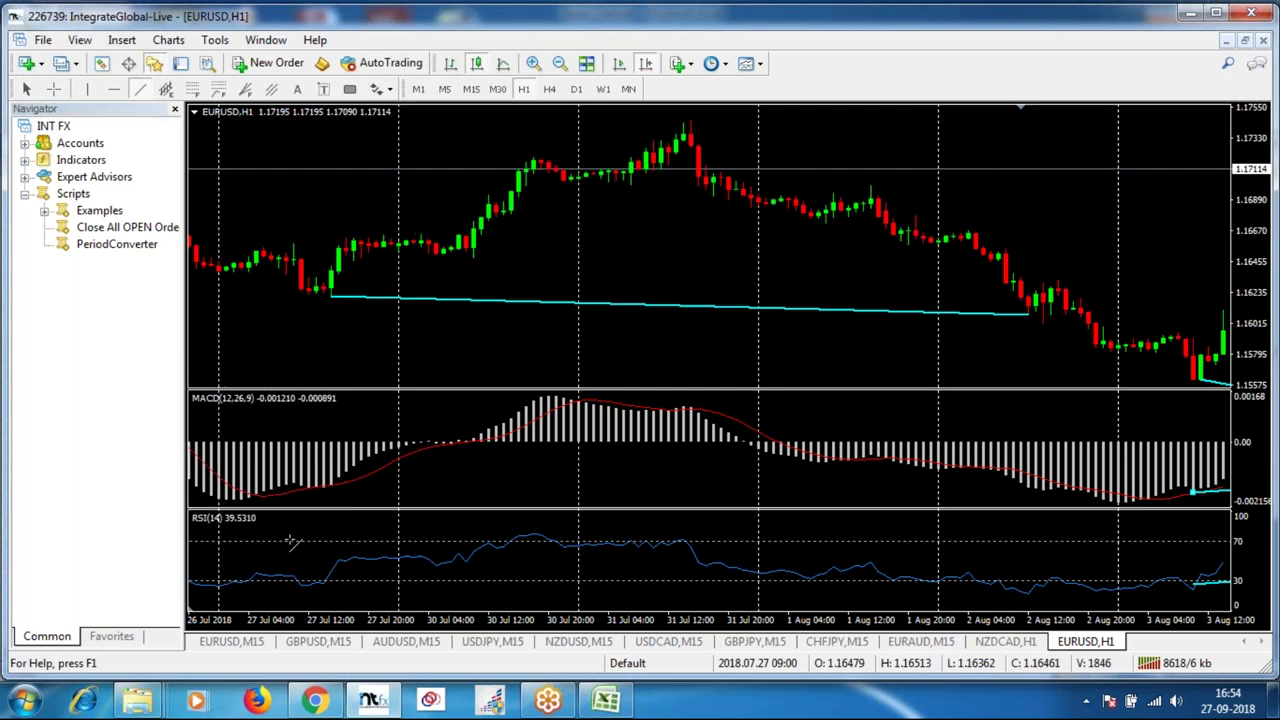
mouse_move(332, 484)
mouse_down()
mouse_move(978, 493)
mouse_move(1015, 478)
mouse_up()
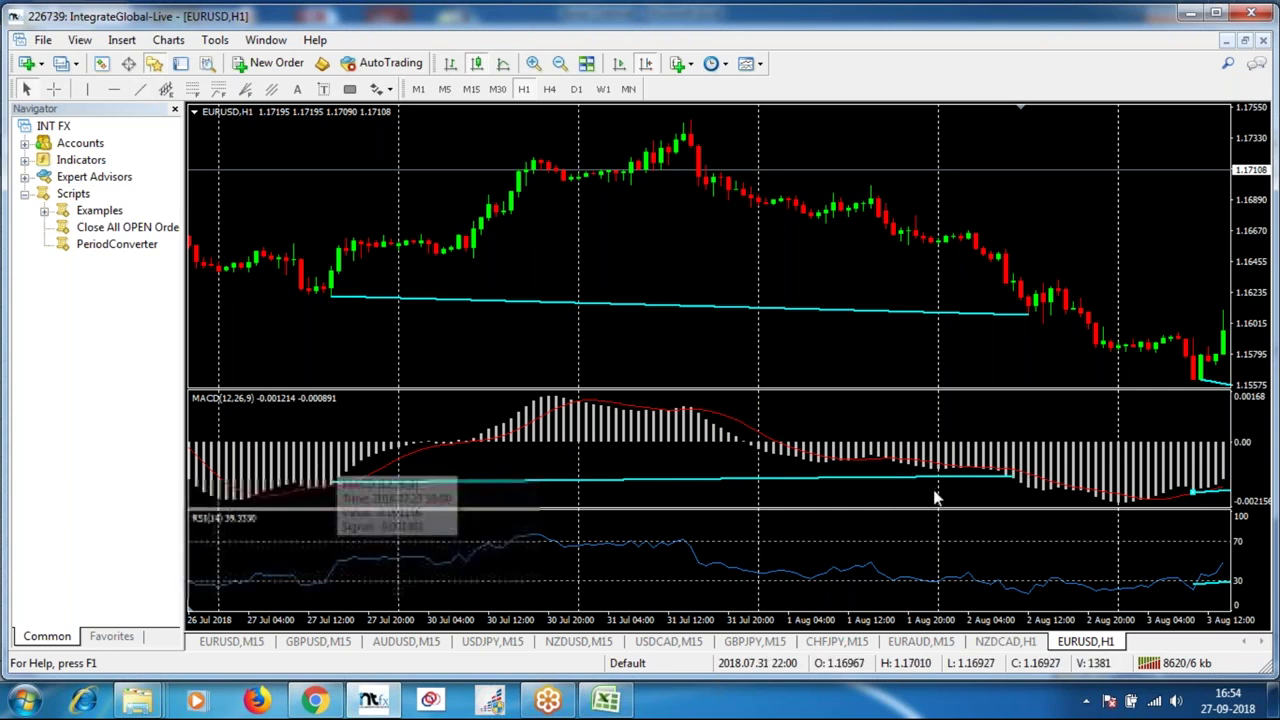
click(140, 89)
drag(325, 578, 1010, 592)
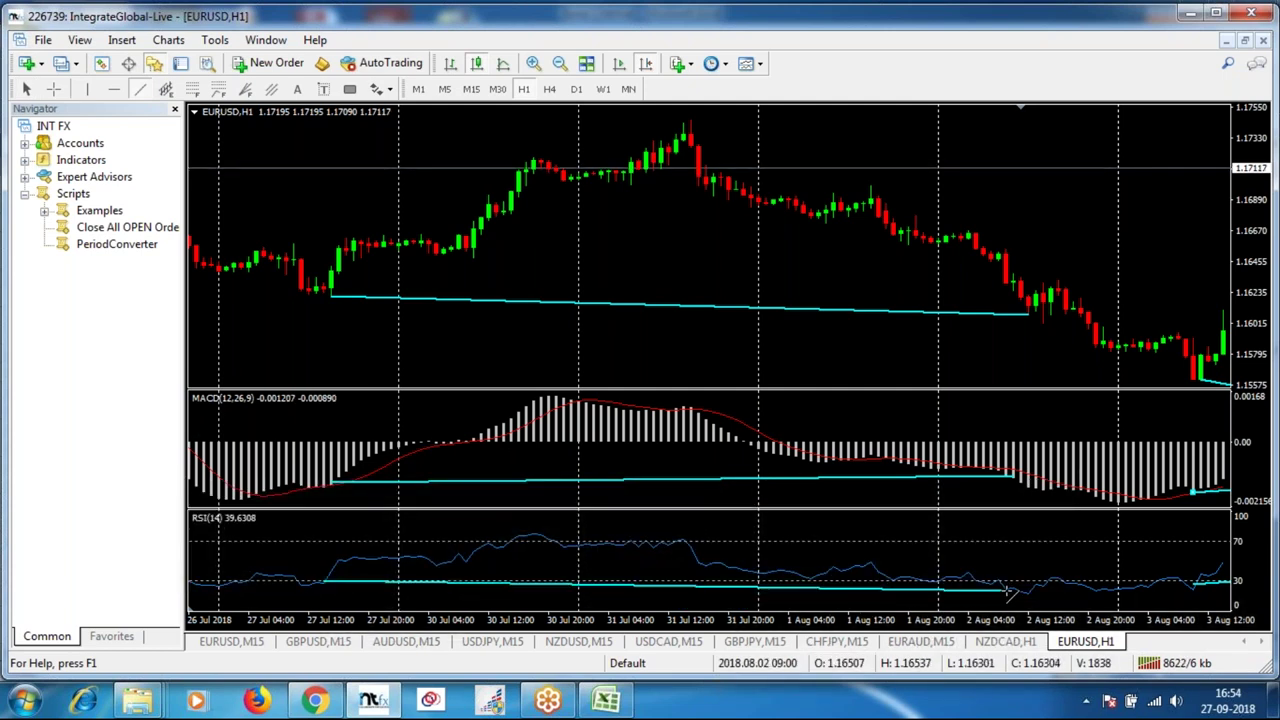
Place a vertical line at 2 August 2018 13:00 and extend the RSI trend line's end to the RSI low beside it.
middle_click(1030, 392)
click(1028, 392)
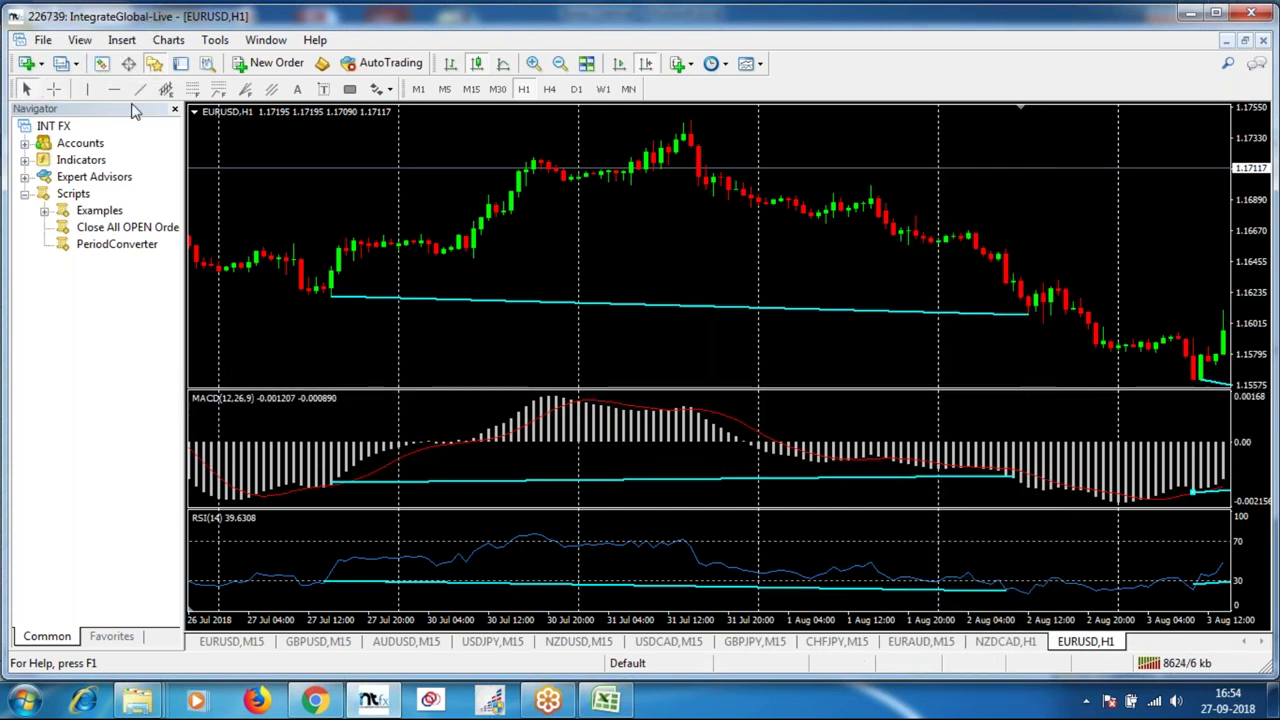
click(87, 89)
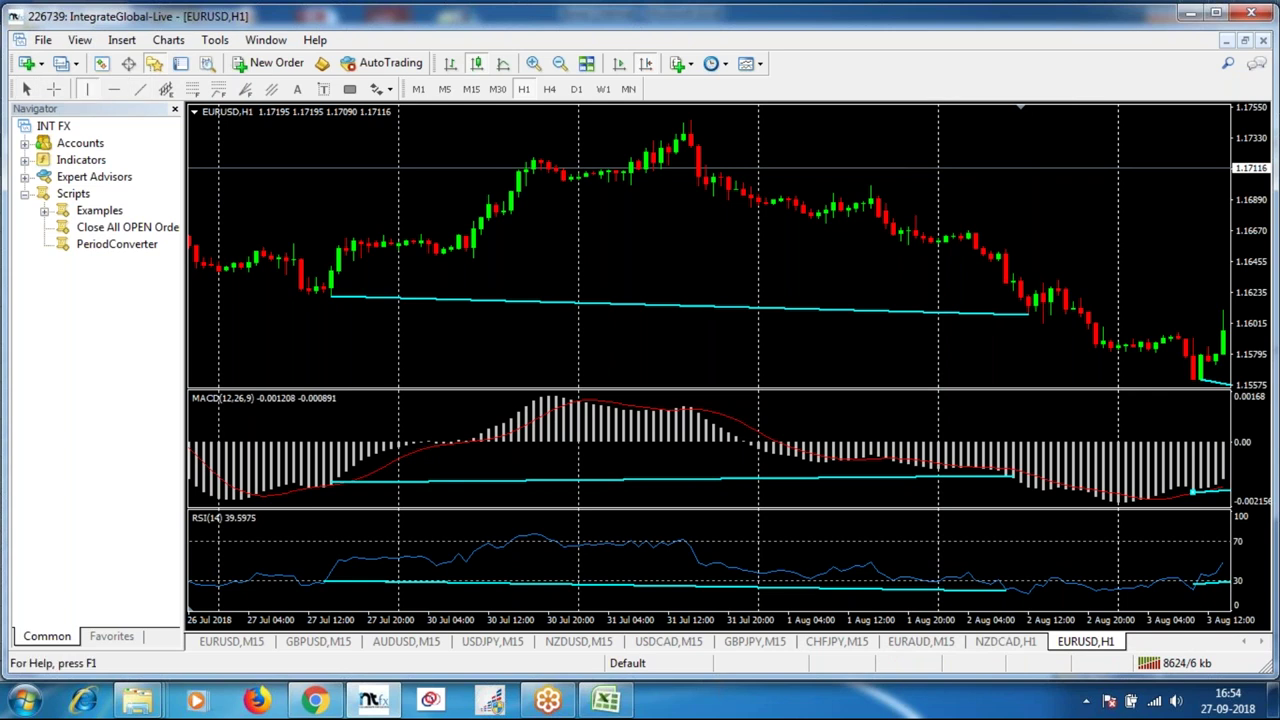
click(1036, 342)
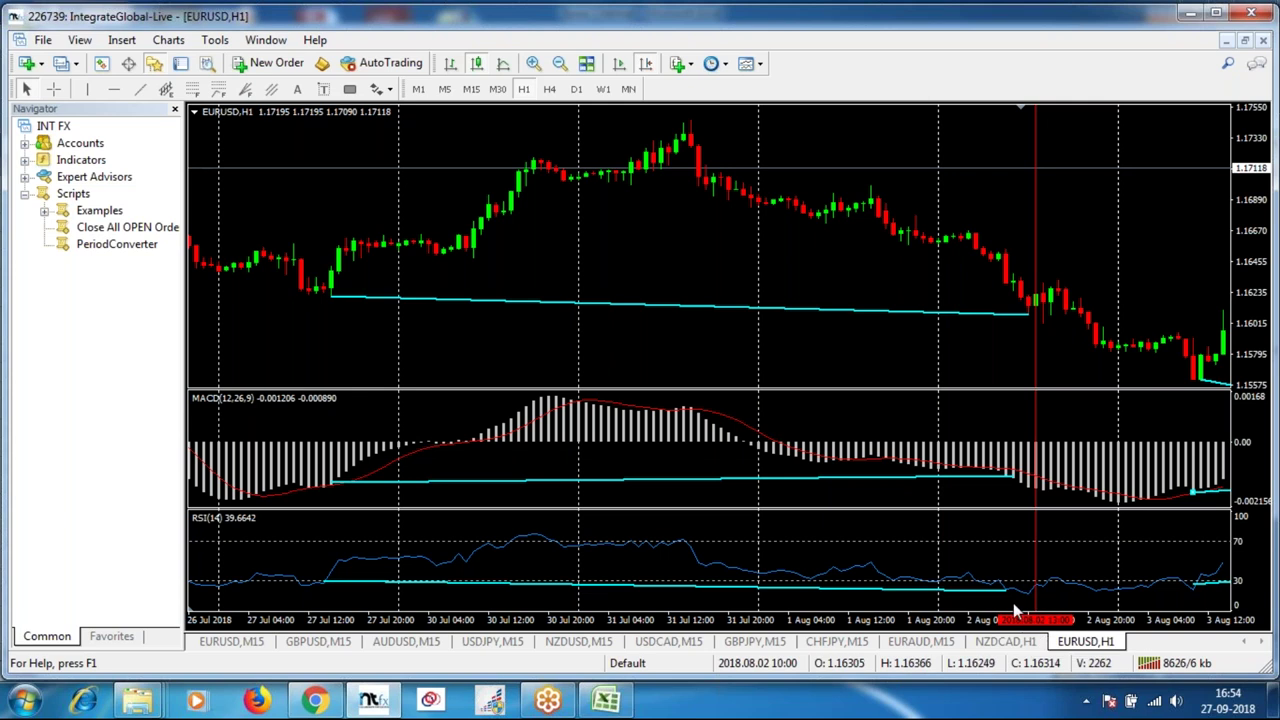
drag(1003, 590, 1028, 595)
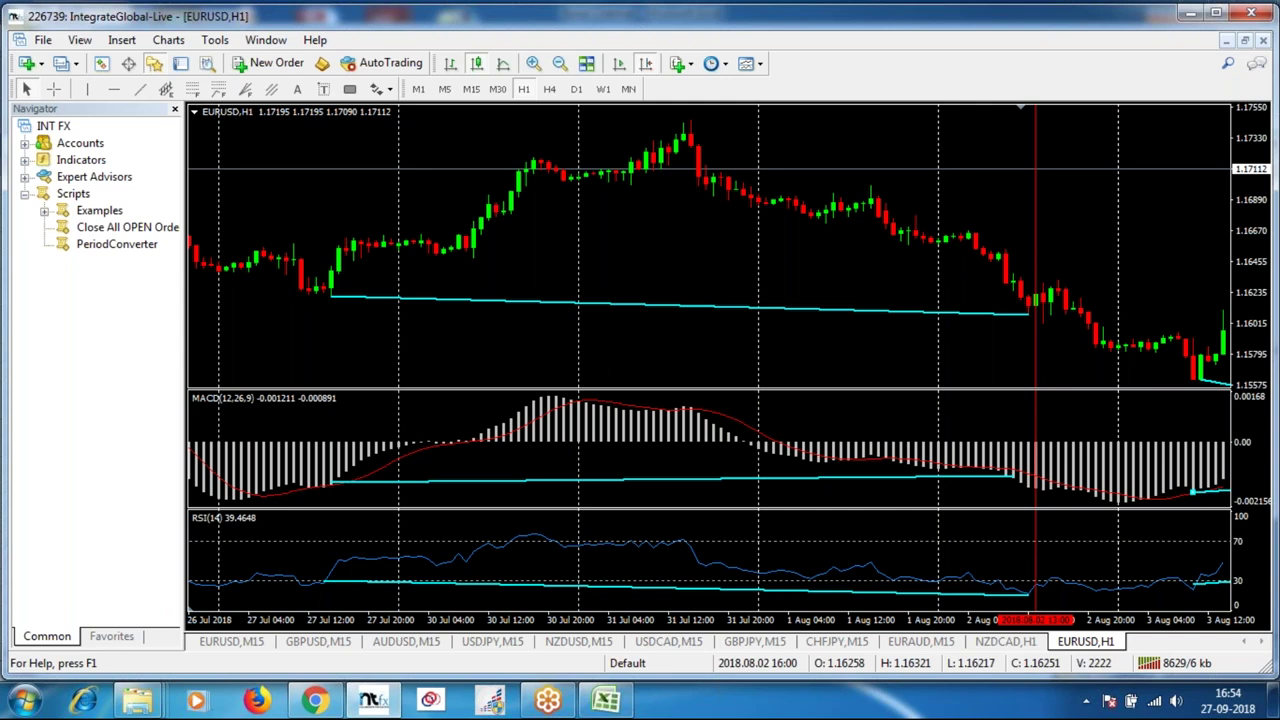
Examine price, MACD and RSI back from early August to about 9 July 2018 for further divergences.
drag(1035, 330, 894, 245)
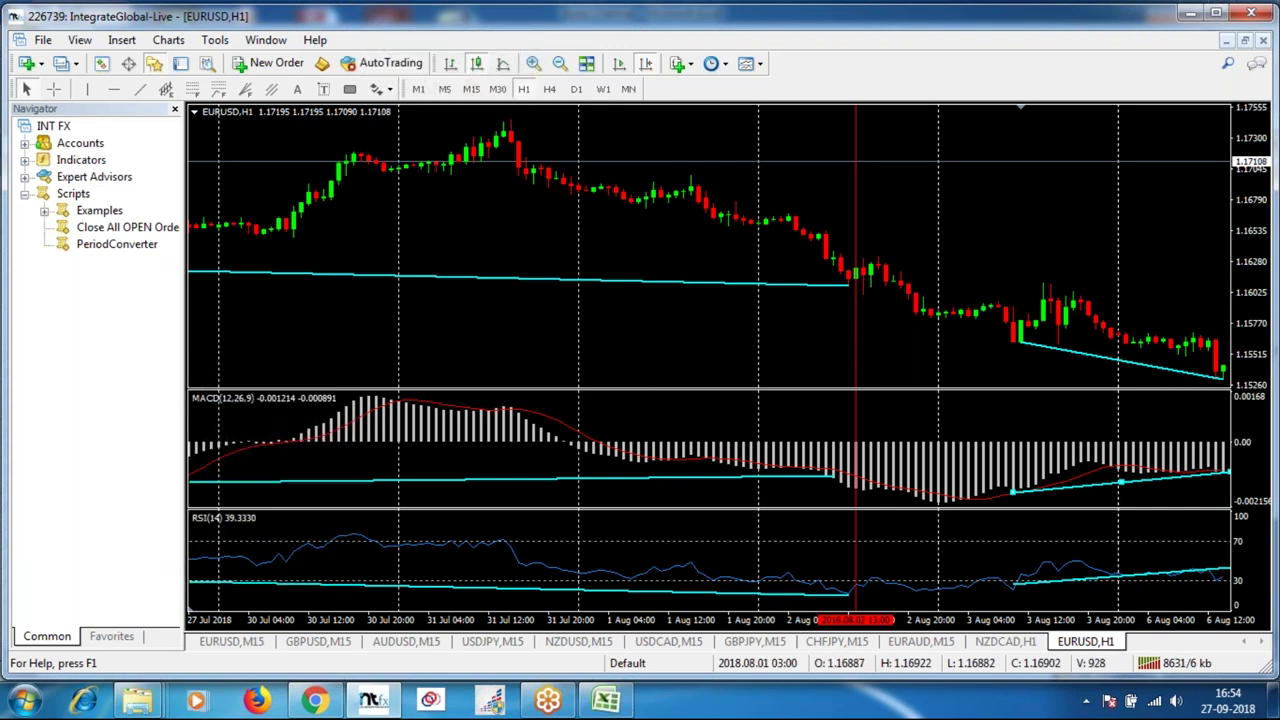
drag(477, 339, 829, 390)
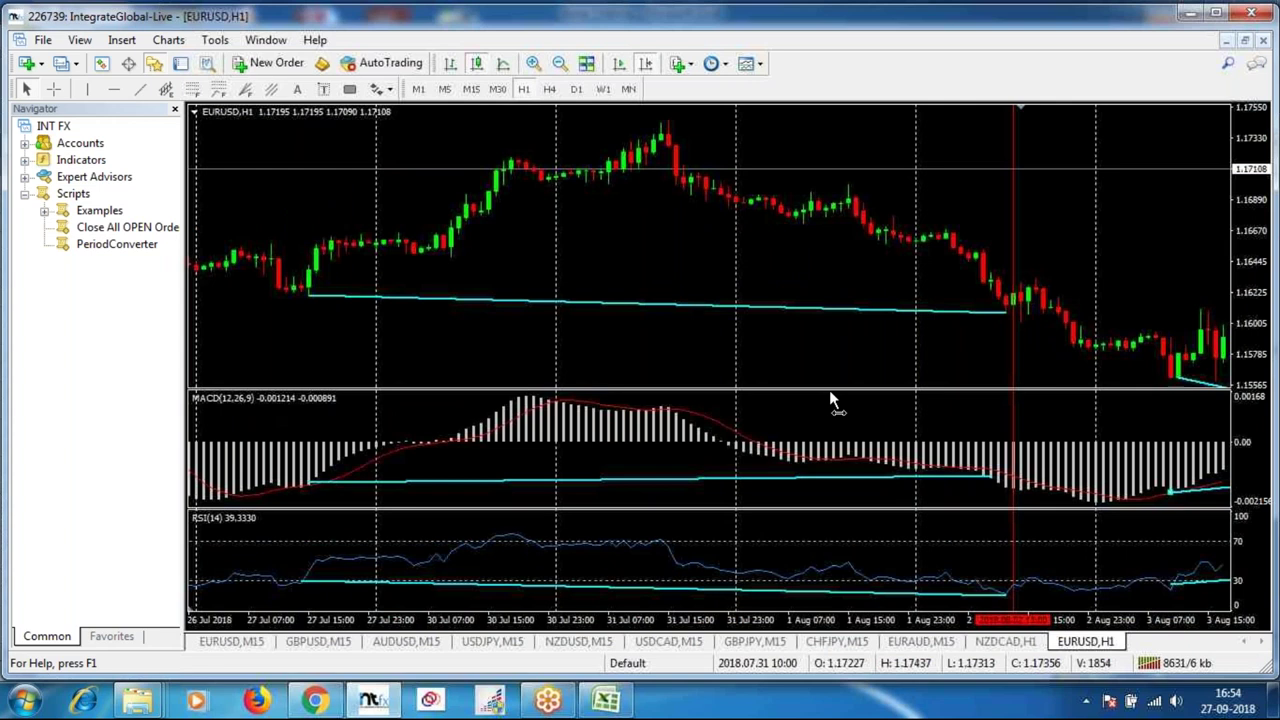
scroll(829, 390, up, 5)
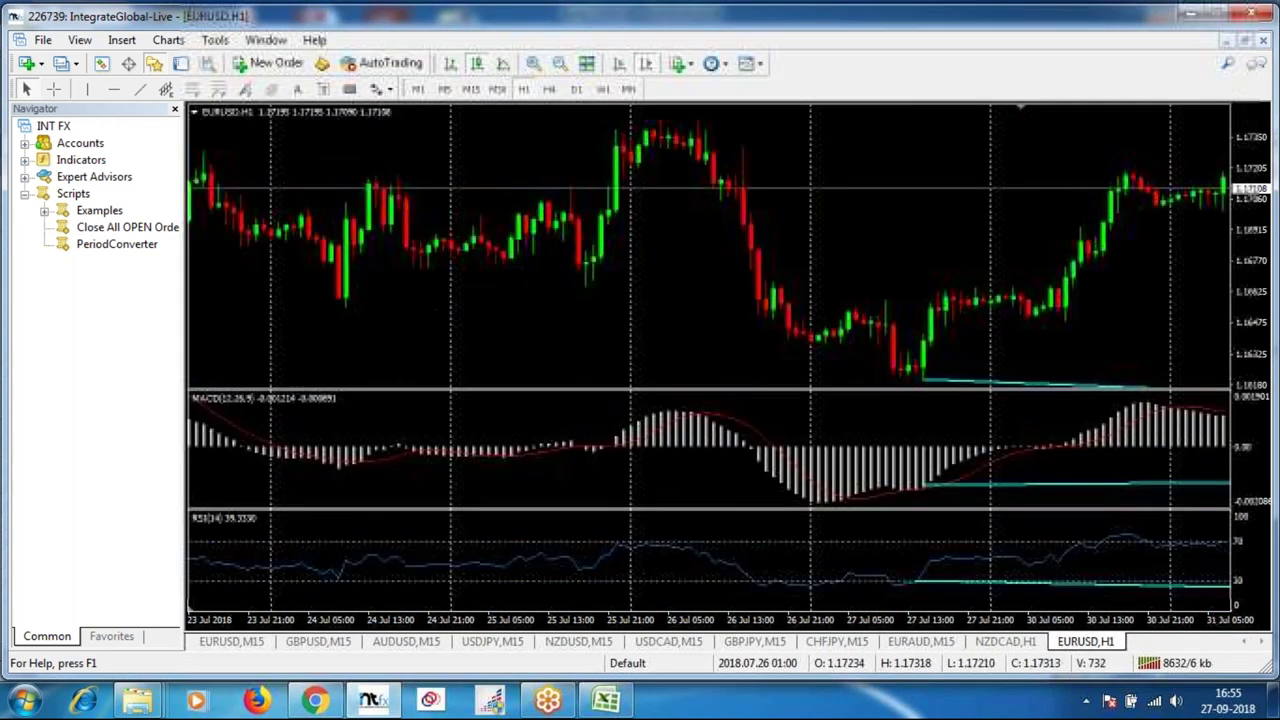
scroll(621, 386, up, 2)
scroll(718, 326, up, 4)
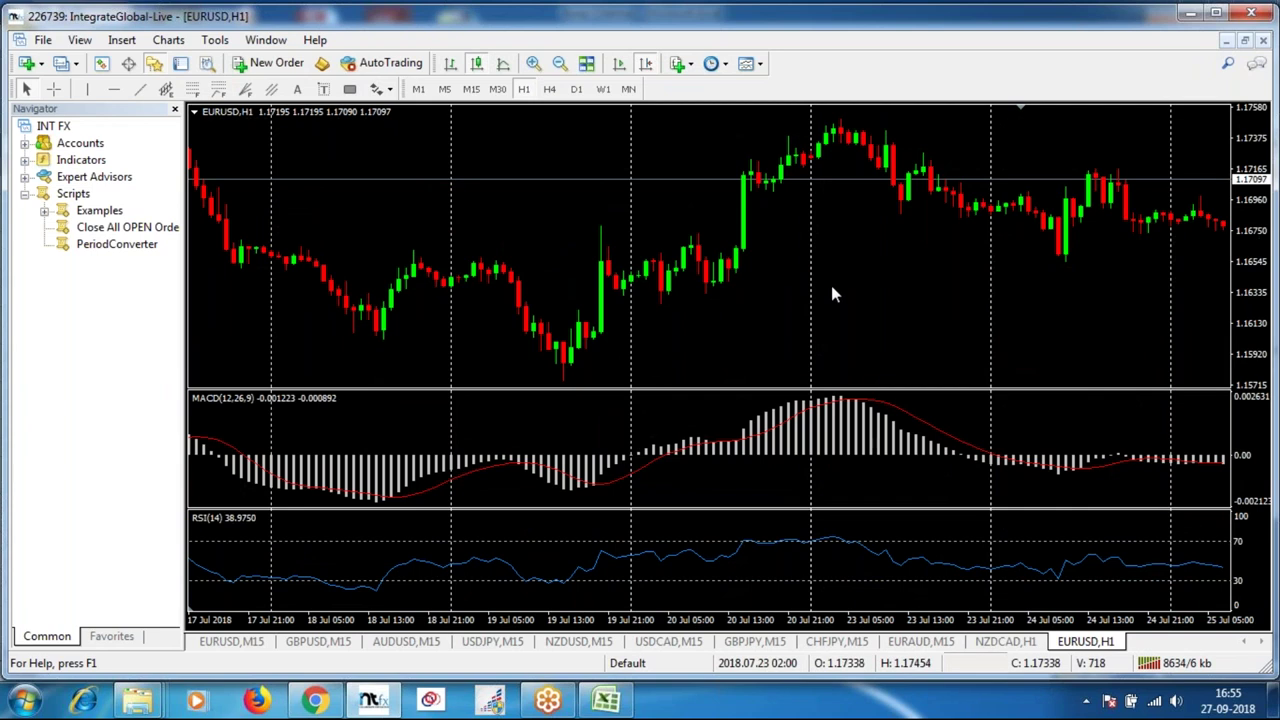
scroll(790, 300, up, 1)
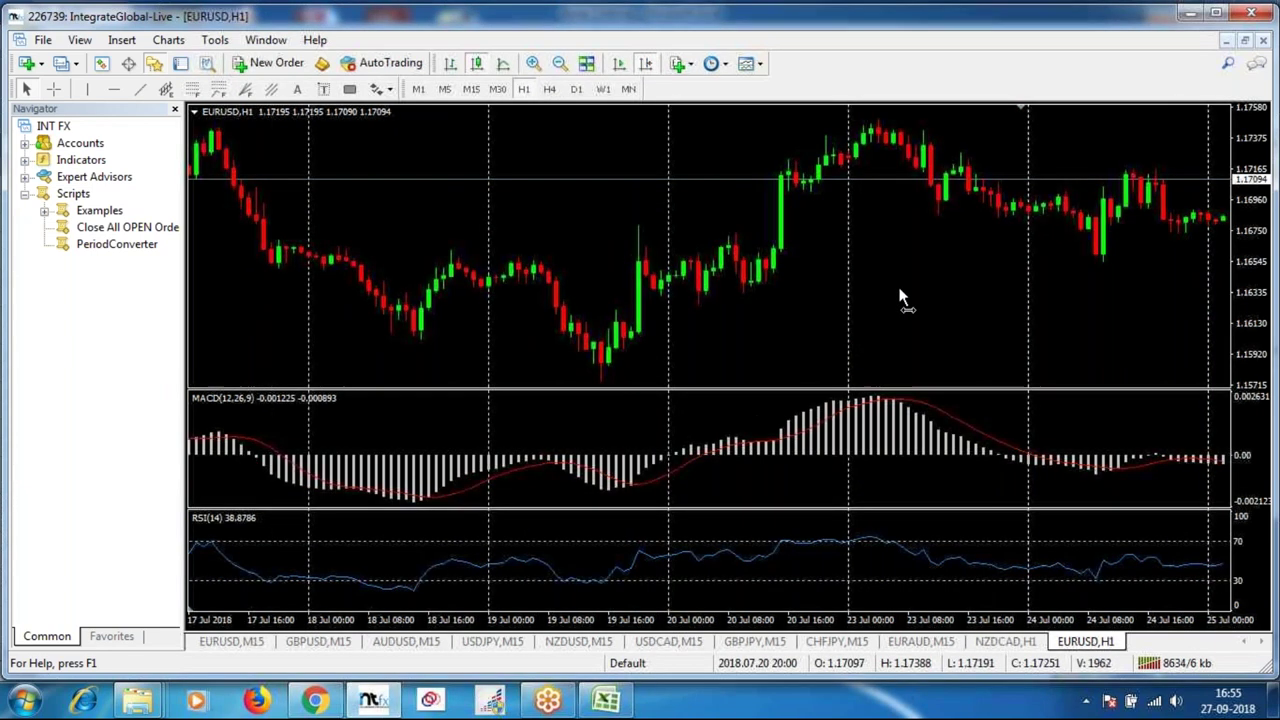
scroll(900, 298, up, 8)
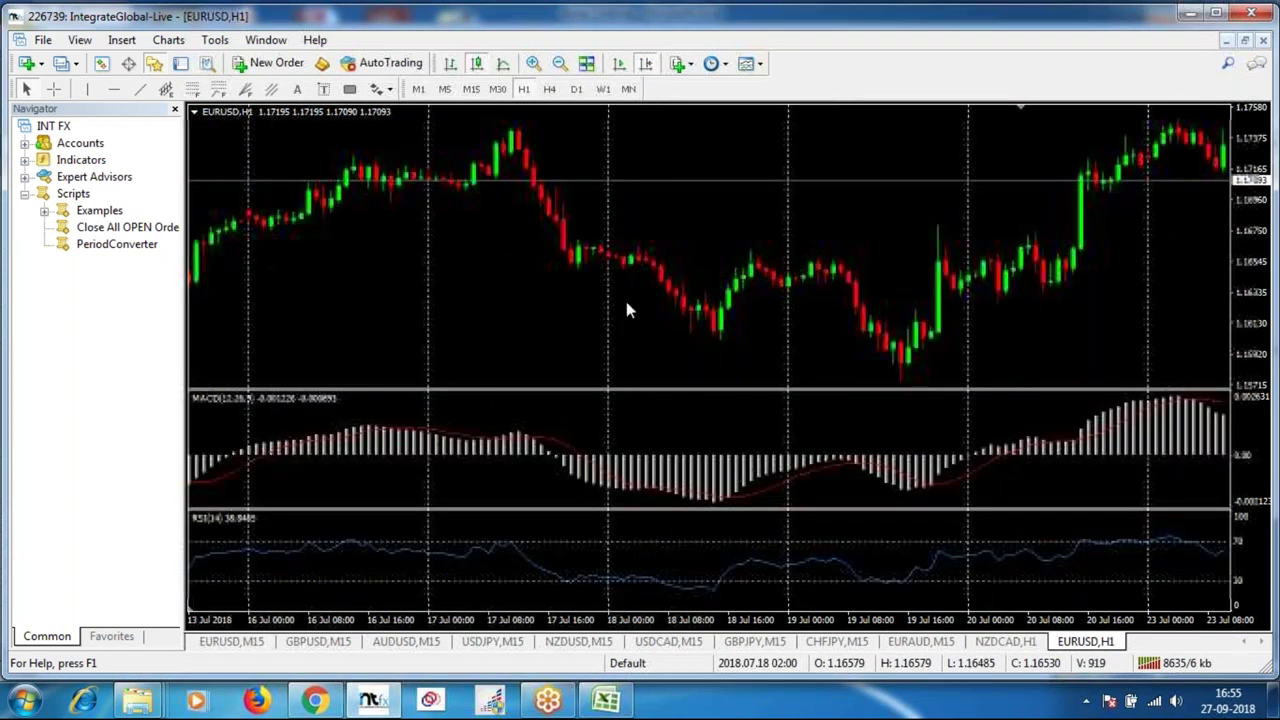
scroll(660, 320, up, 7)
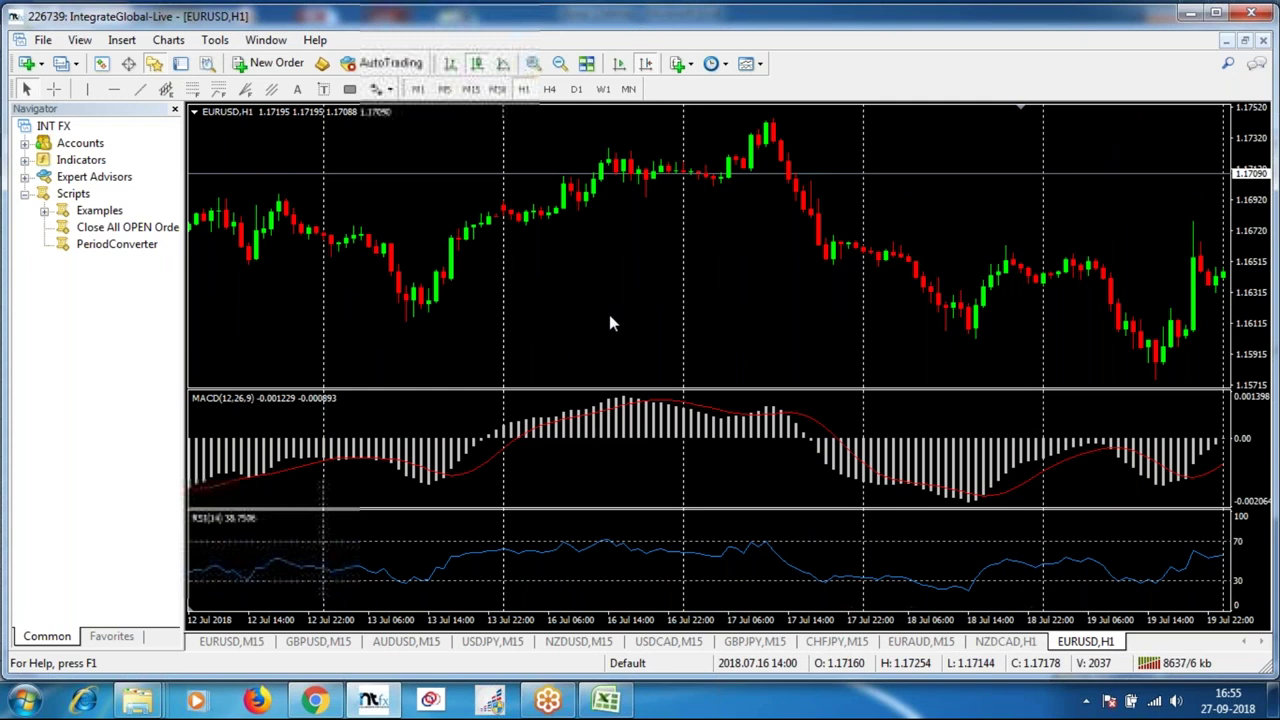
scroll(820, 314, up, 1)
scroll(560, 337, up, 5)
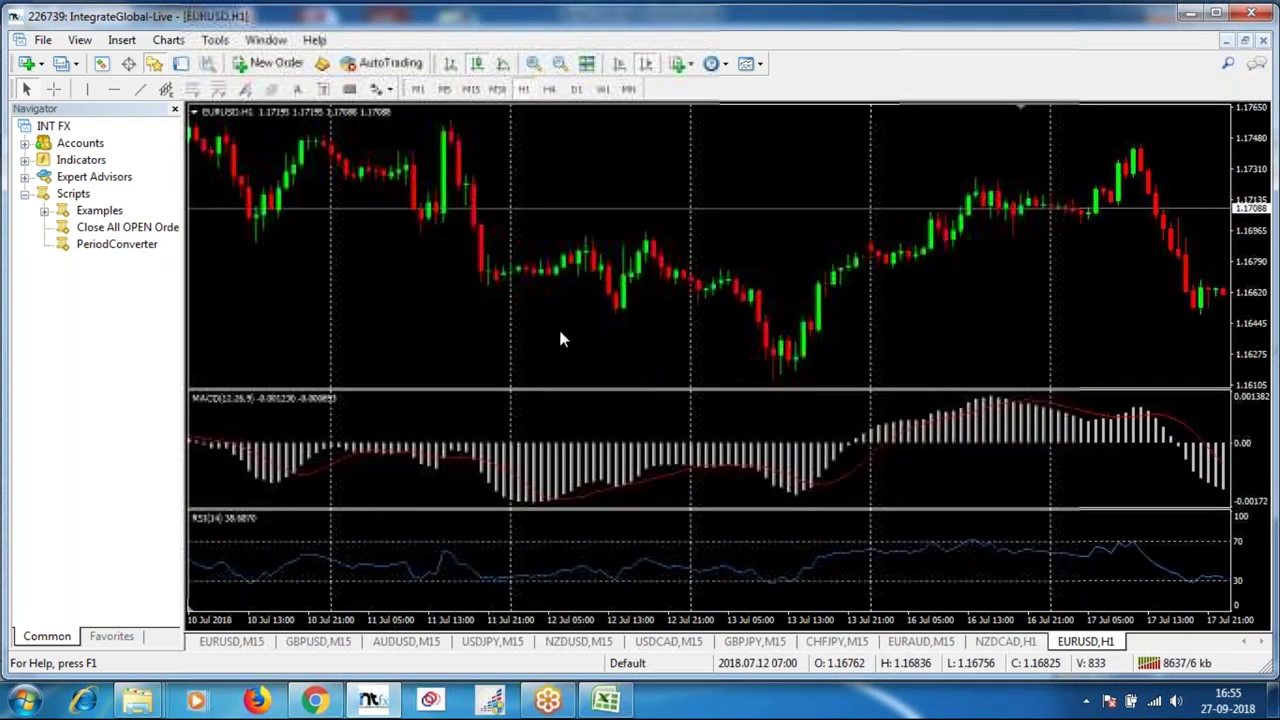
scroll(560, 338, up, 2)
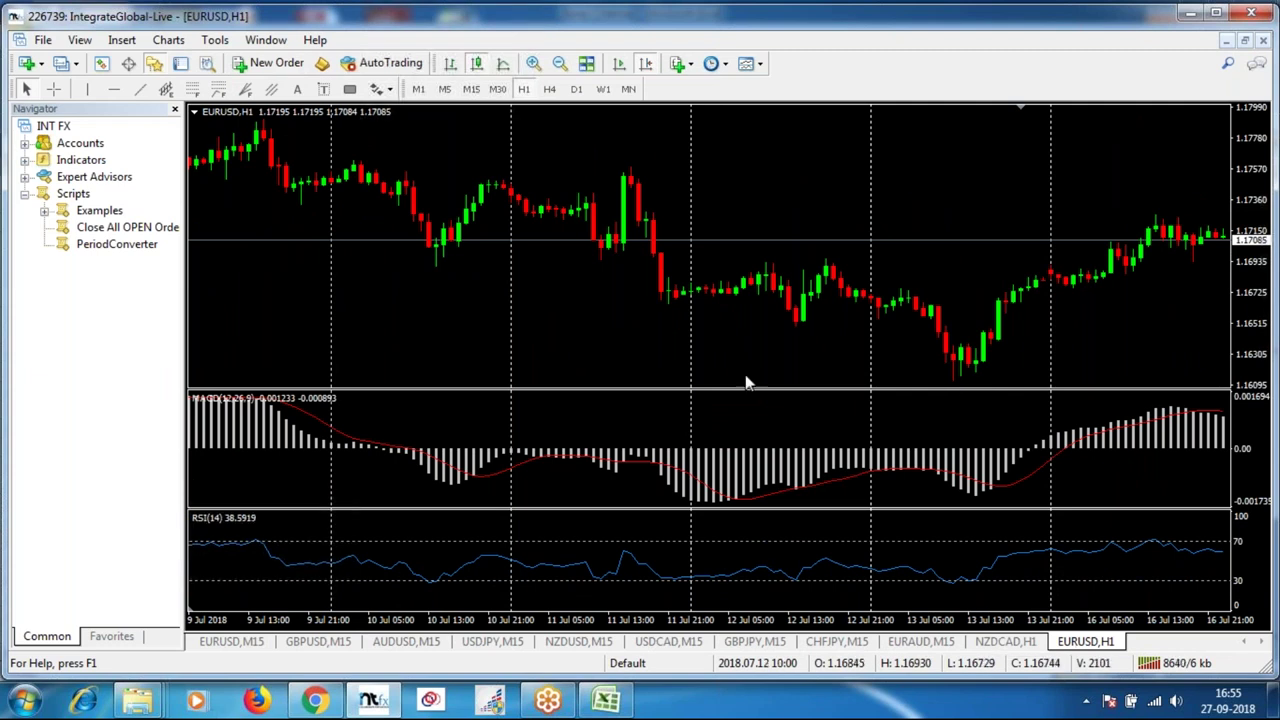
Join the 11 and 13 July lows on price, MACD and RSI with trend lines, and measure the price rise after the 13 July low.
drag(670, 301, 962, 388)
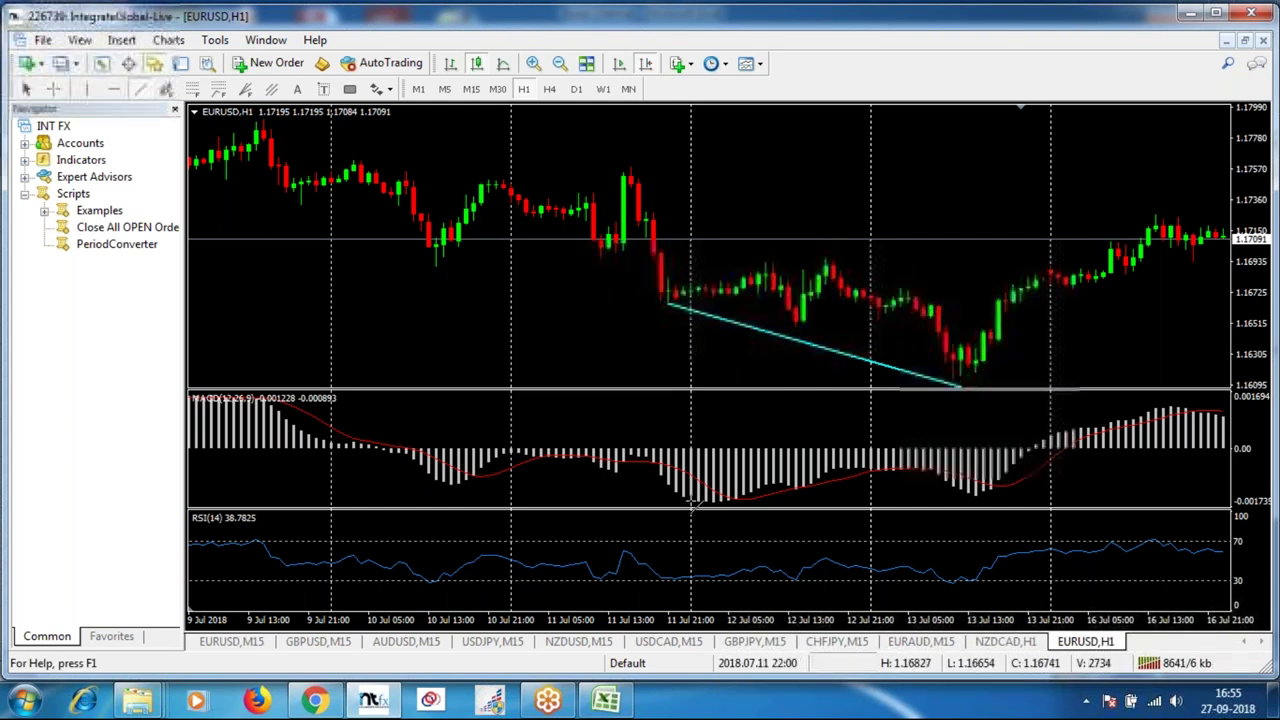
drag(696, 500, 970, 491)
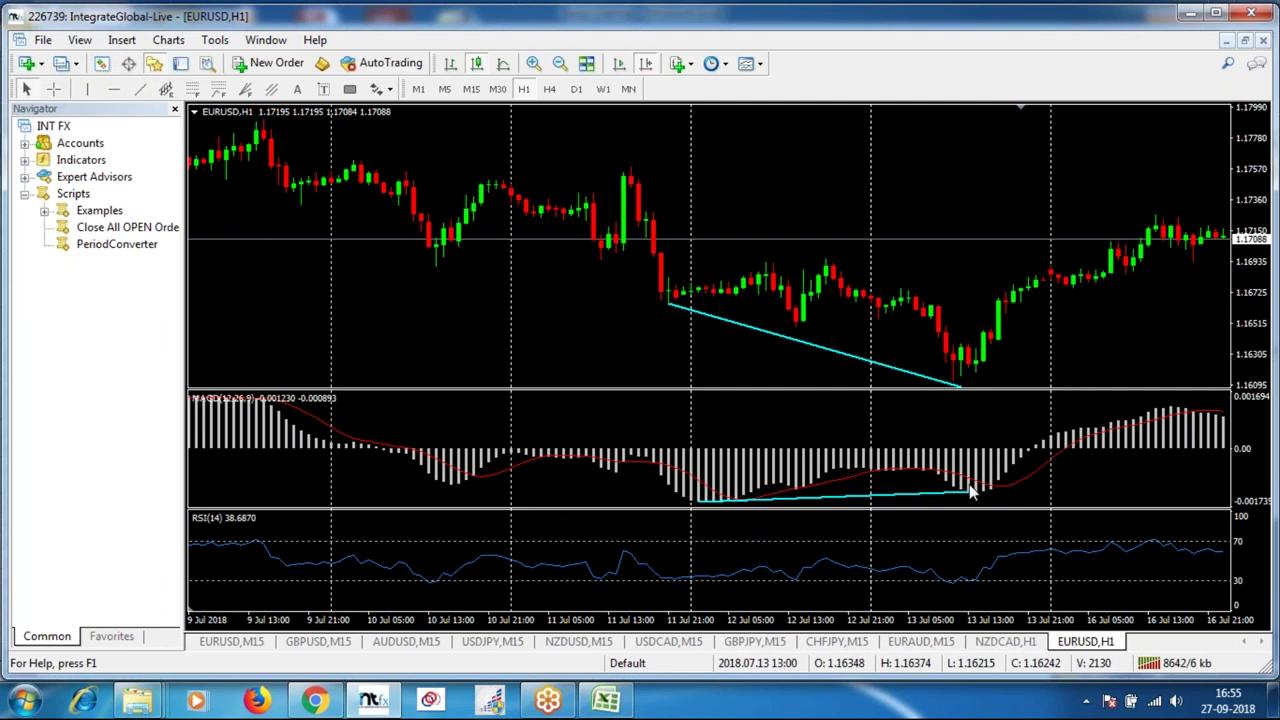
click(139, 90)
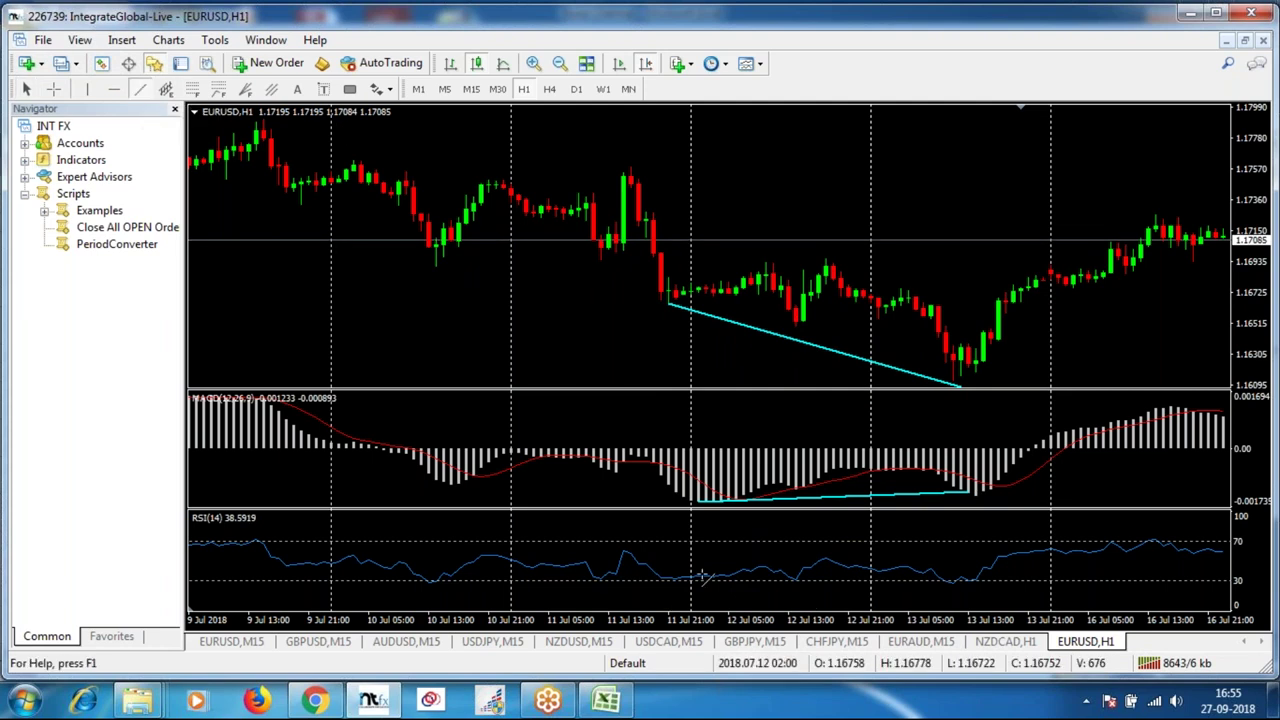
drag(692, 578, 955, 586)
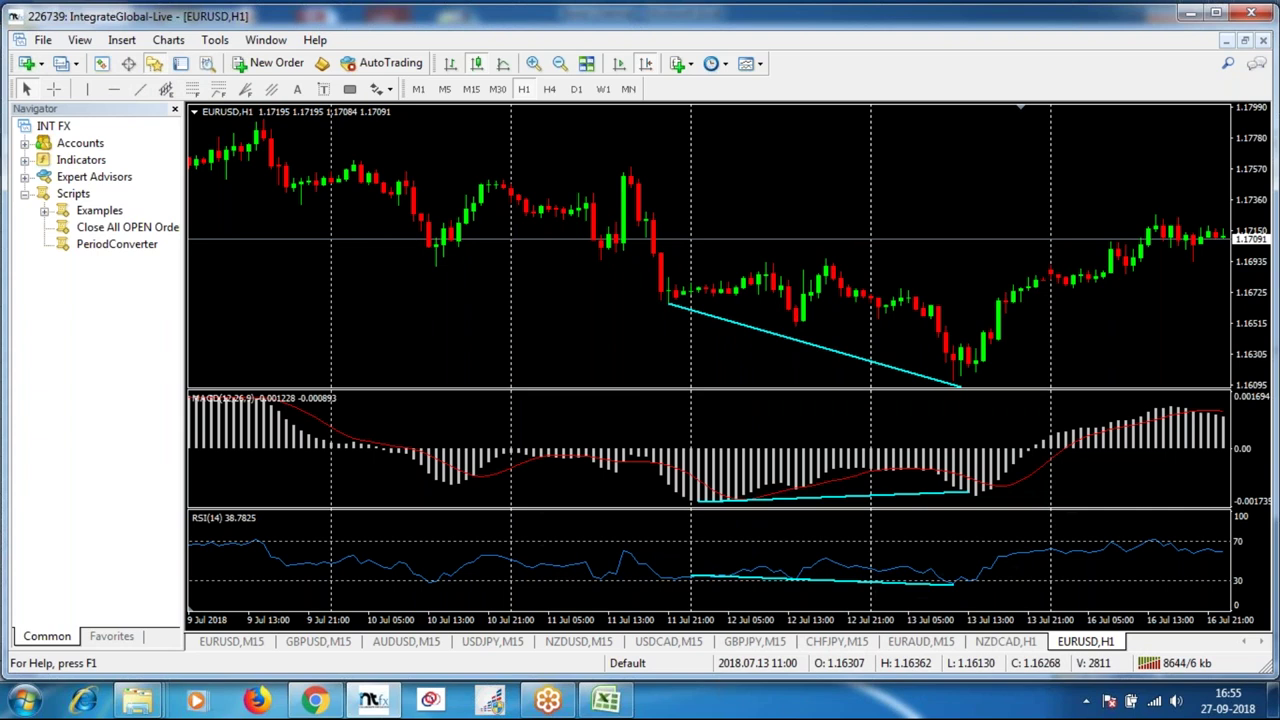
middle_click(975, 363)
drag(966, 356, 1014, 292)
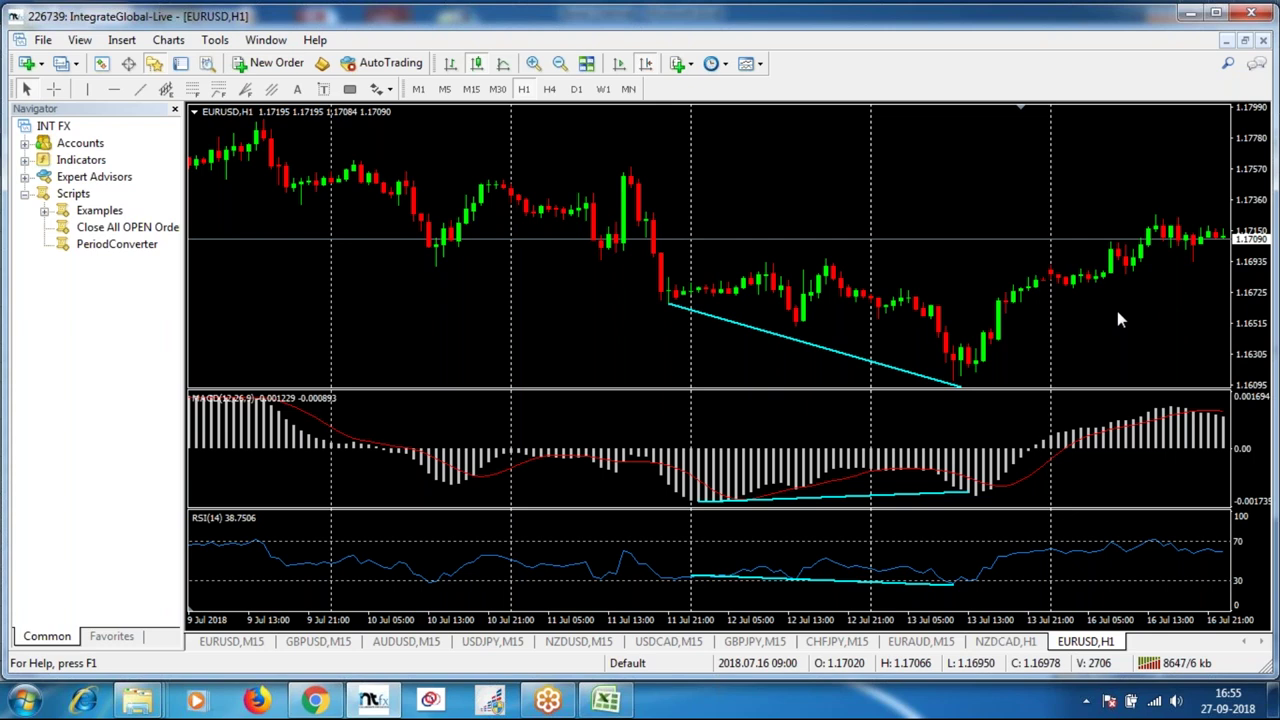
Switch to Excel to review the four logged trades in rows 6 to 9, and return to the EURUSD chart.
click(608, 700)
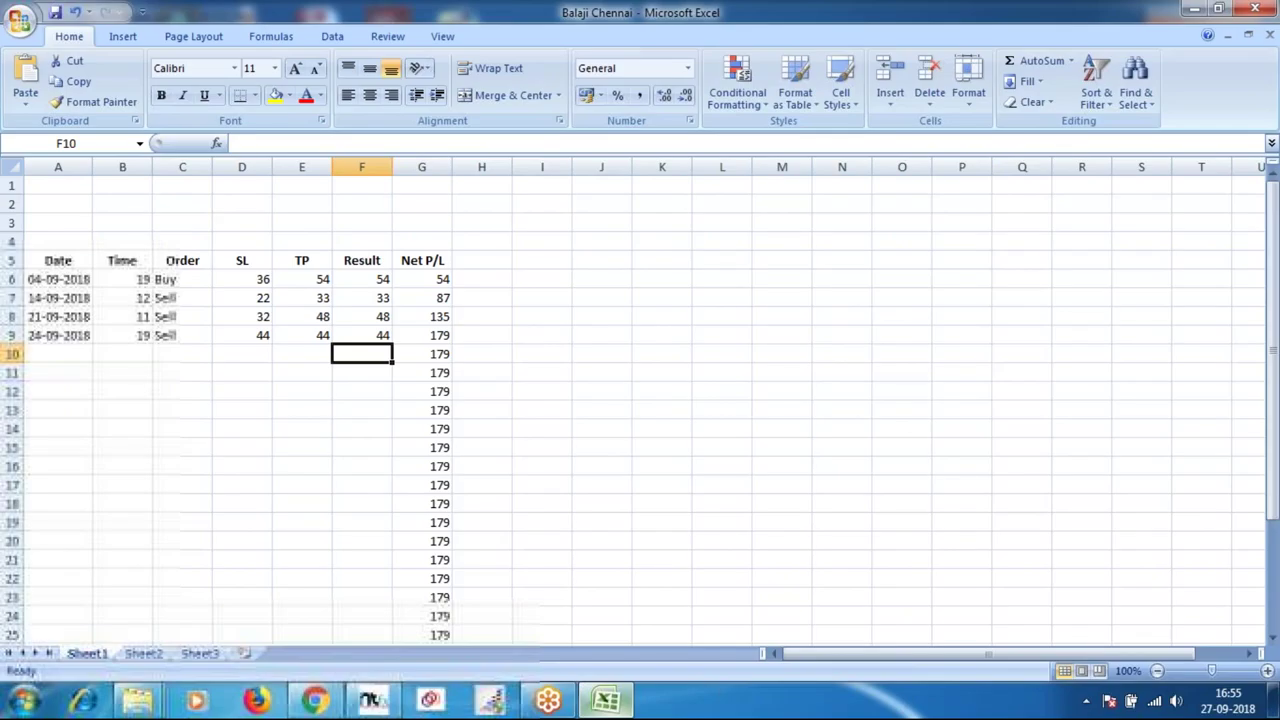
click(372, 700)
mouse_move(813, 461)
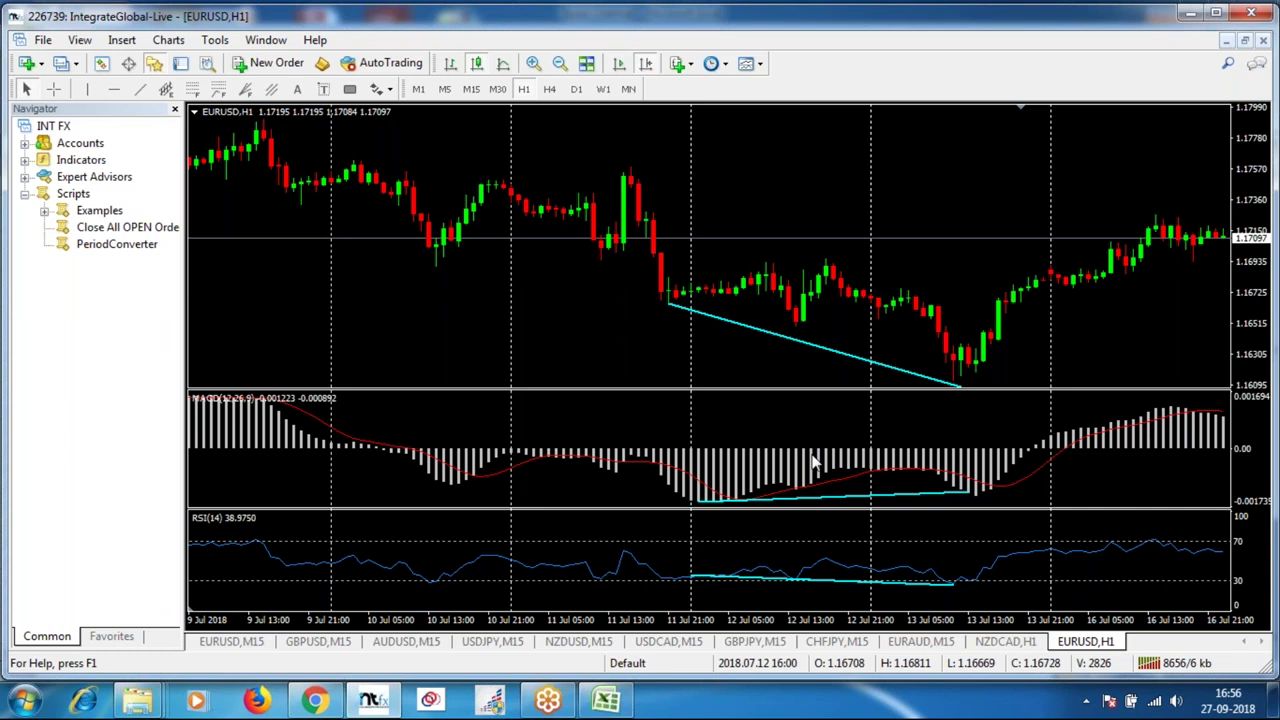
click(607, 701)
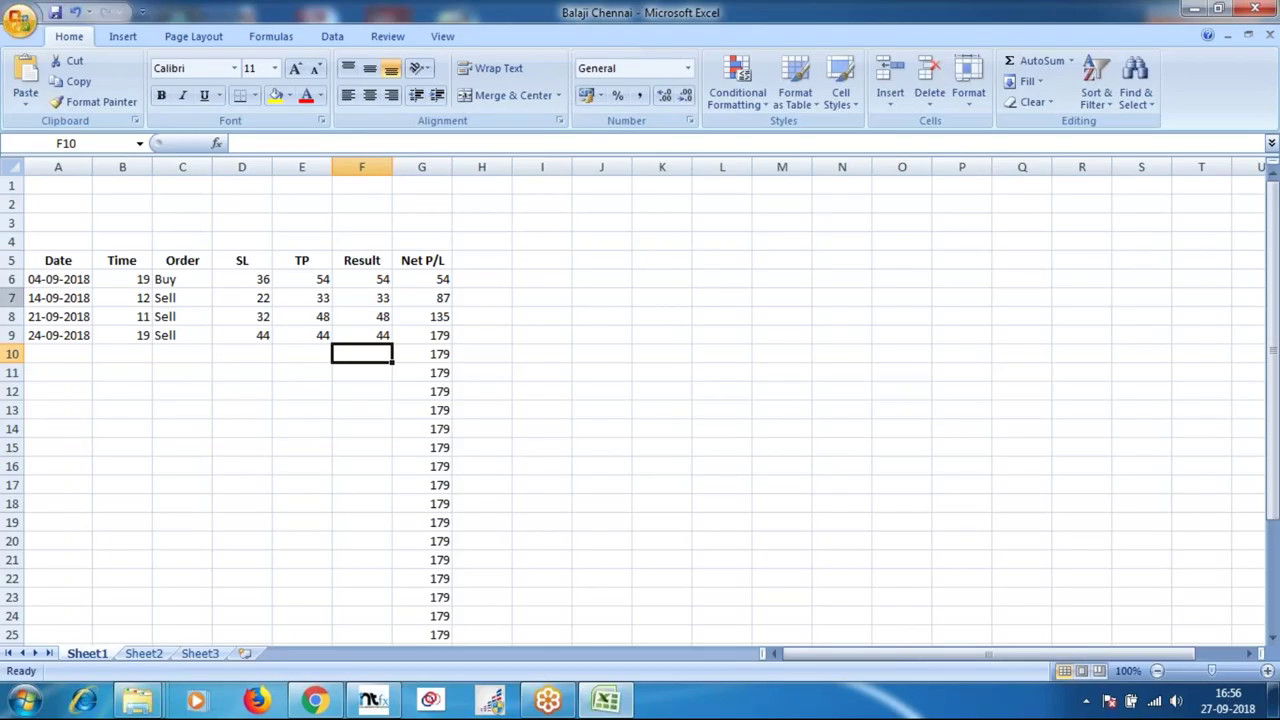
drag(40, 280, 385, 338)
click(302, 391)
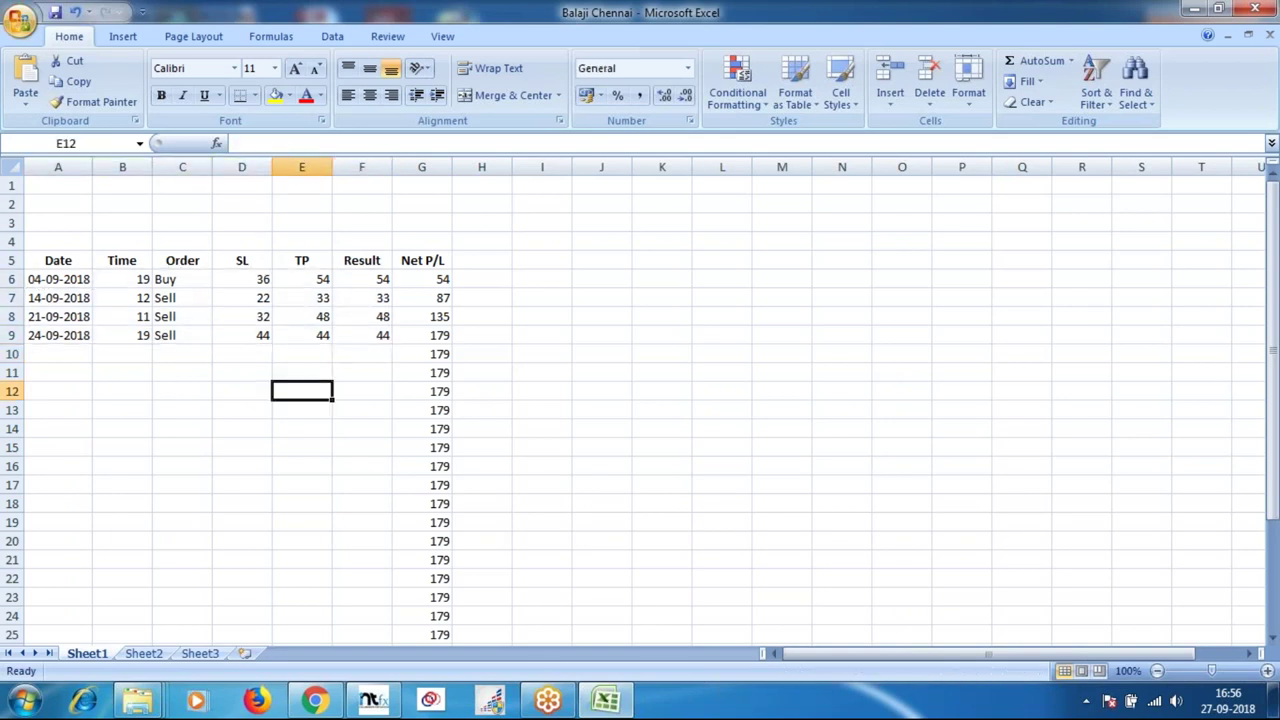
click(372, 700)
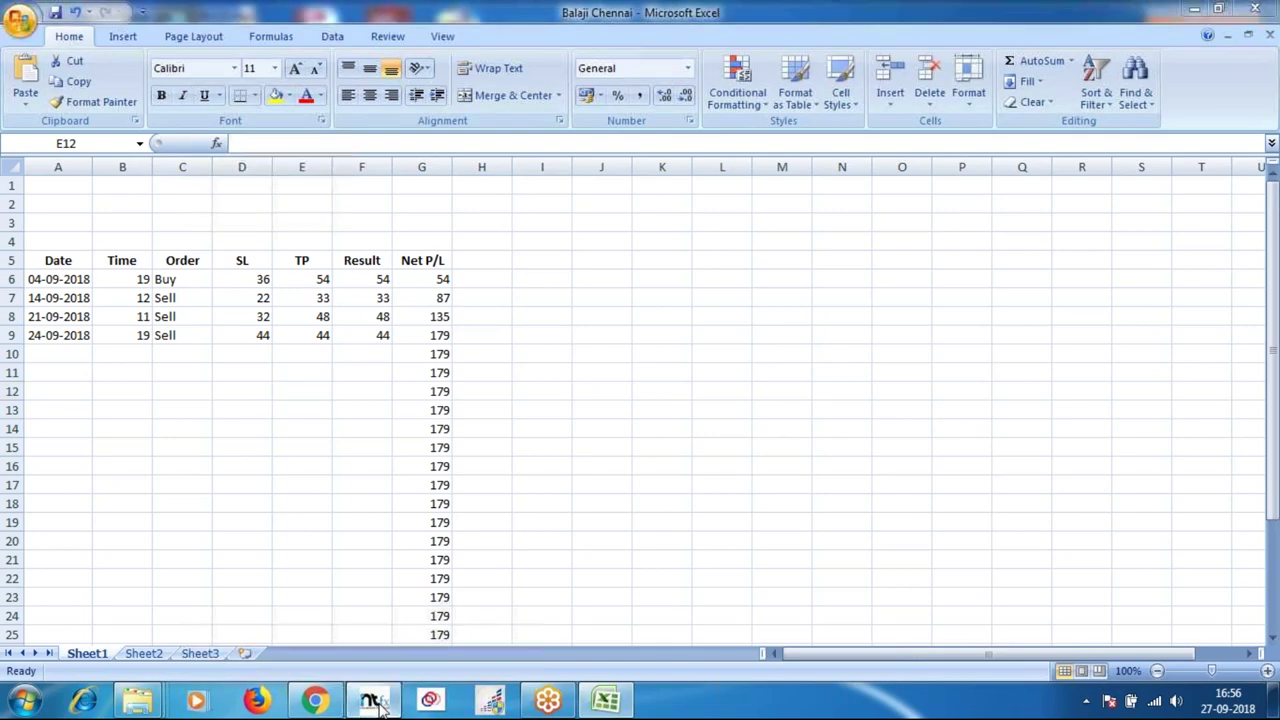
Examine price, MACD and RSI on the EURUSD H1 chart back through June 2018 to about 5 June.
drag(425, 320, 1060, 300)
drag(423, 349, 1072, 255)
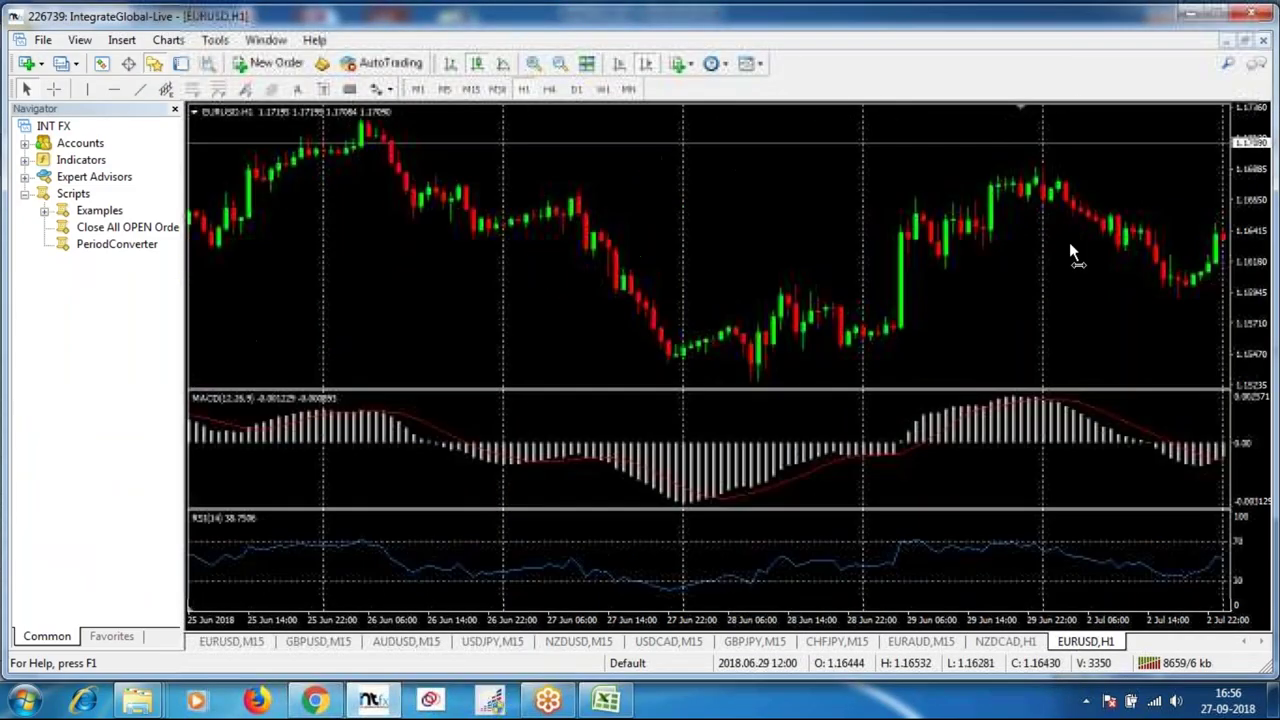
scroll(1070, 243, up, 3)
scroll(1071, 244, up, 10)
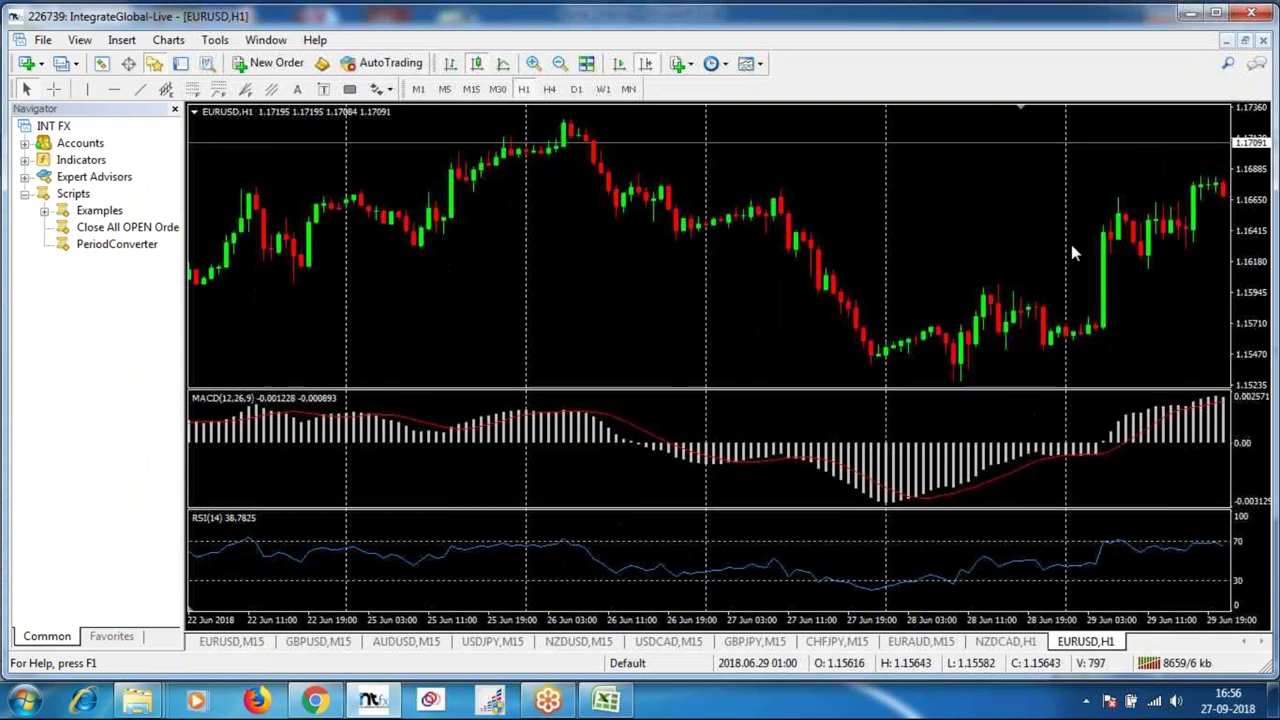
scroll(1071, 244, up, 10)
scroll(1071, 253, up, 10)
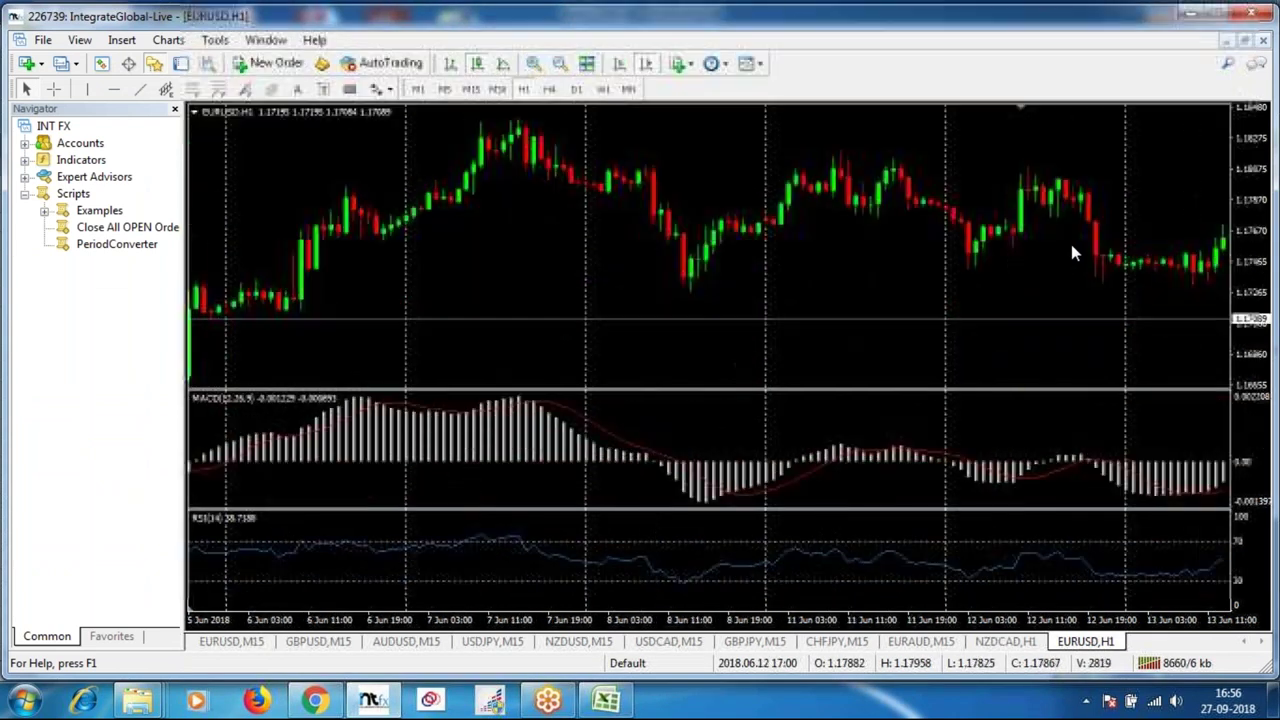
Examine price, MACD and RSI on the EURUSD H1 chart back from early June to 28 March 2018 for divergences.
scroll(1071, 245, up, 3)
scroll(1071, 253, up, 10)
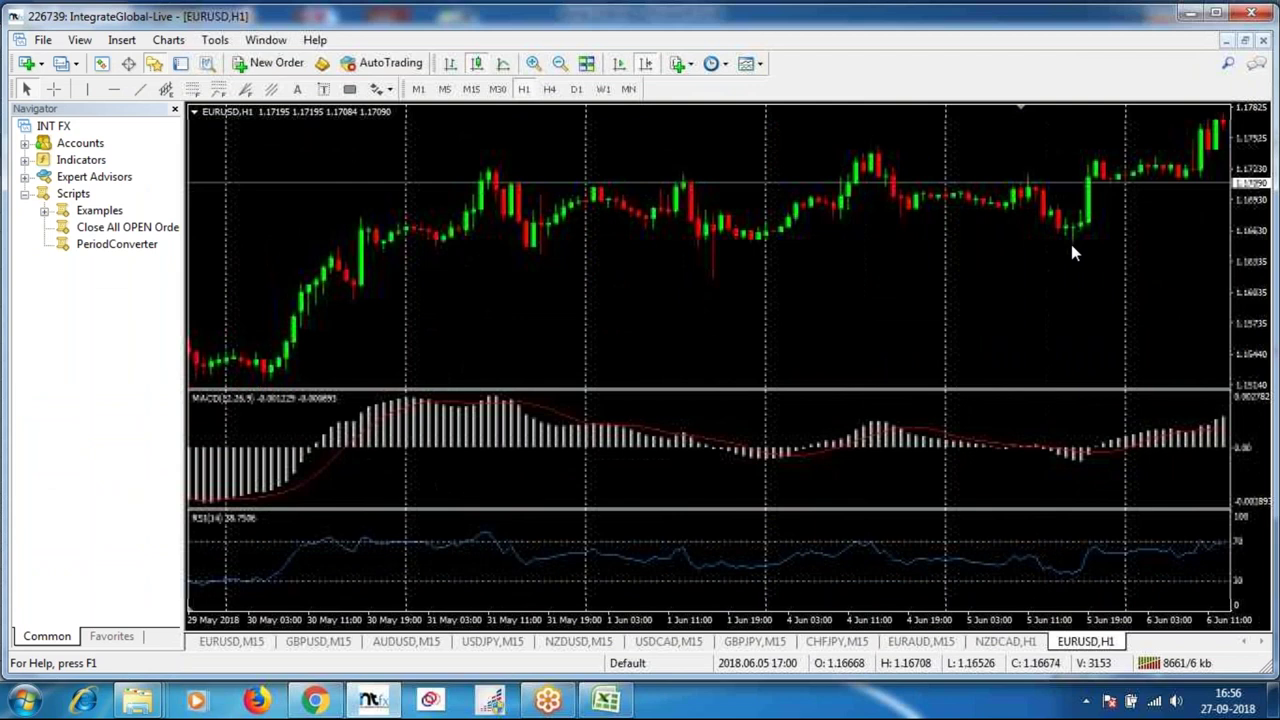
scroll(1071, 253, up, 8)
scroll(1071, 253, up, 5)
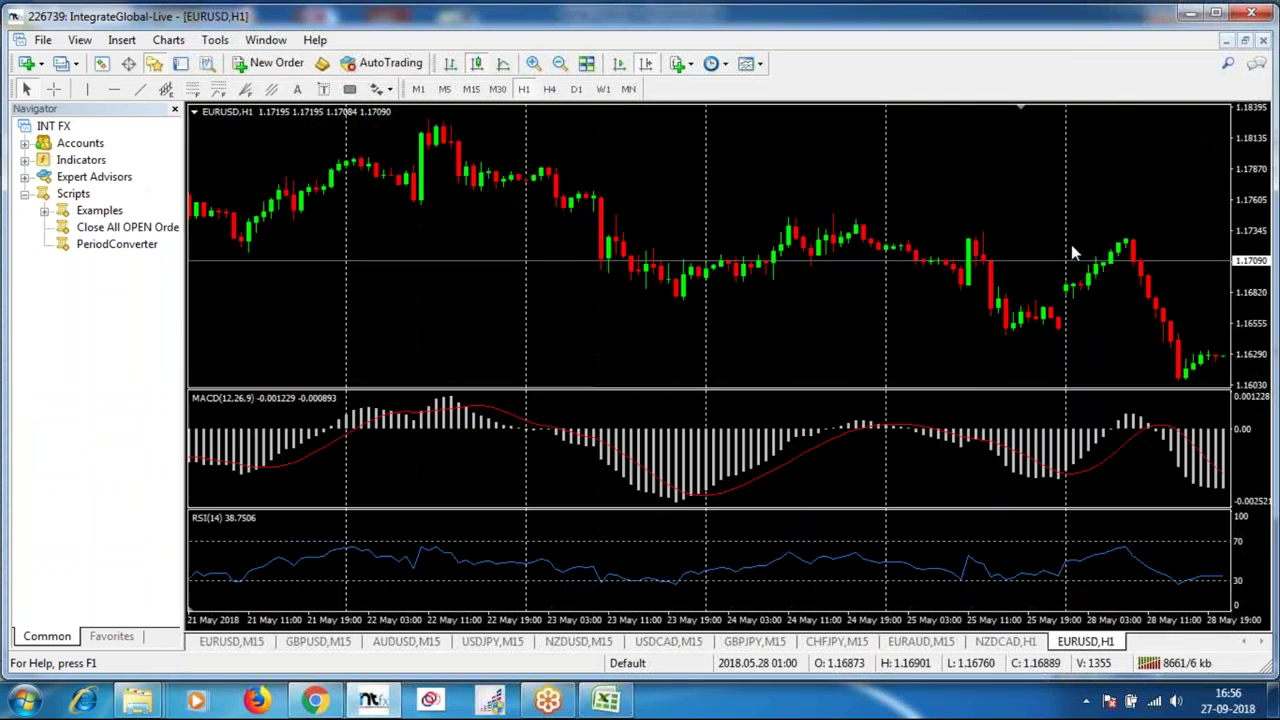
scroll(1071, 253, up, 5)
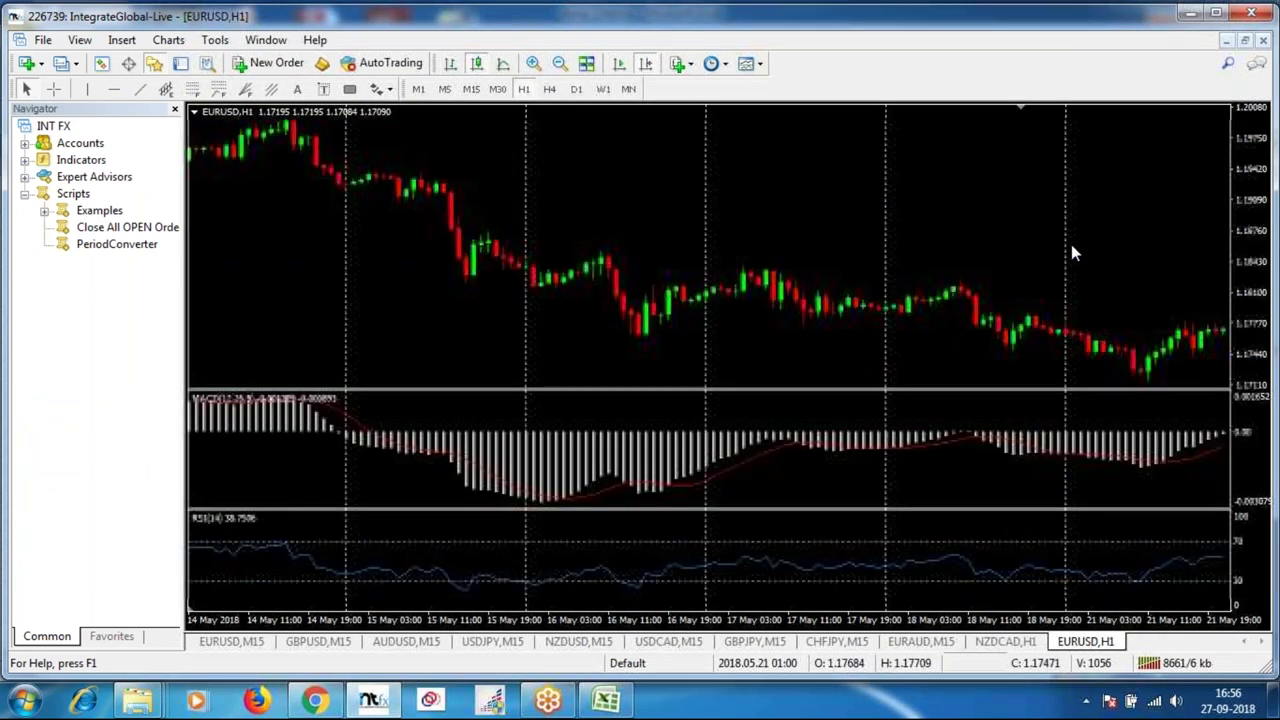
scroll(1071, 253, up, 5)
scroll(1071, 253, up, 5)
scroll(1071, 253, up, 5)
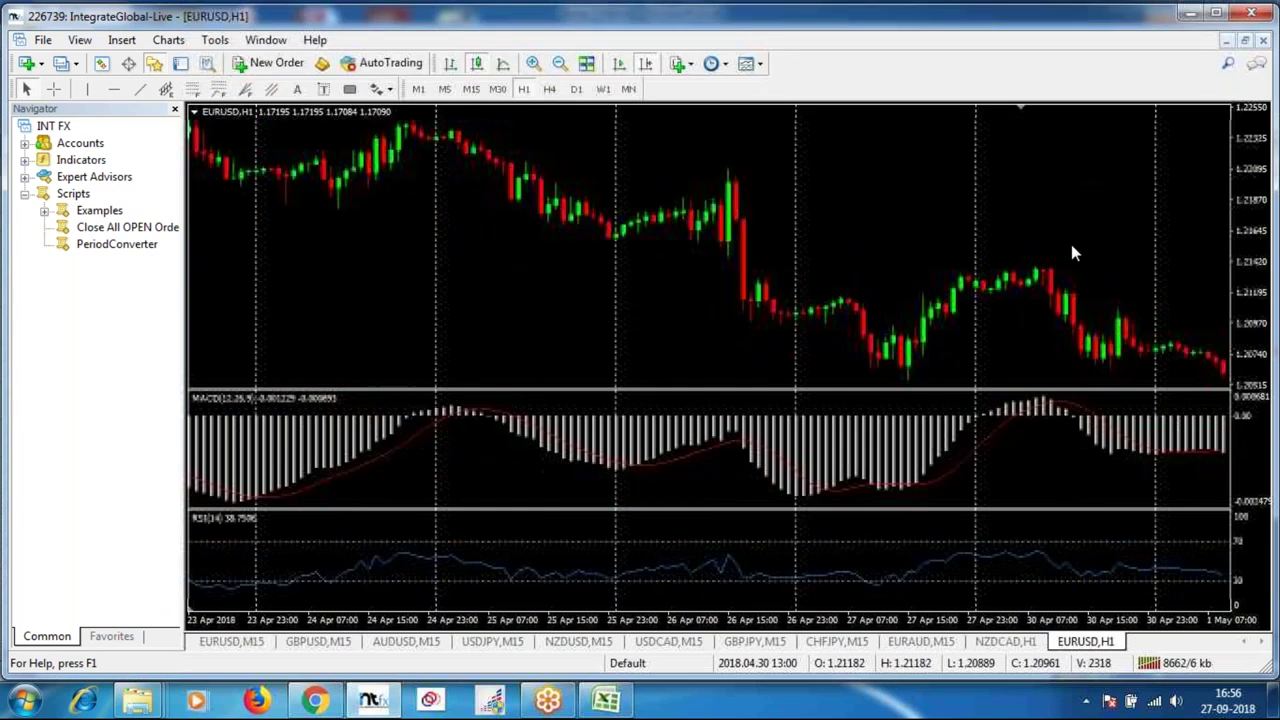
scroll(1071, 253, up, 5)
scroll(1071, 253, up, 5)
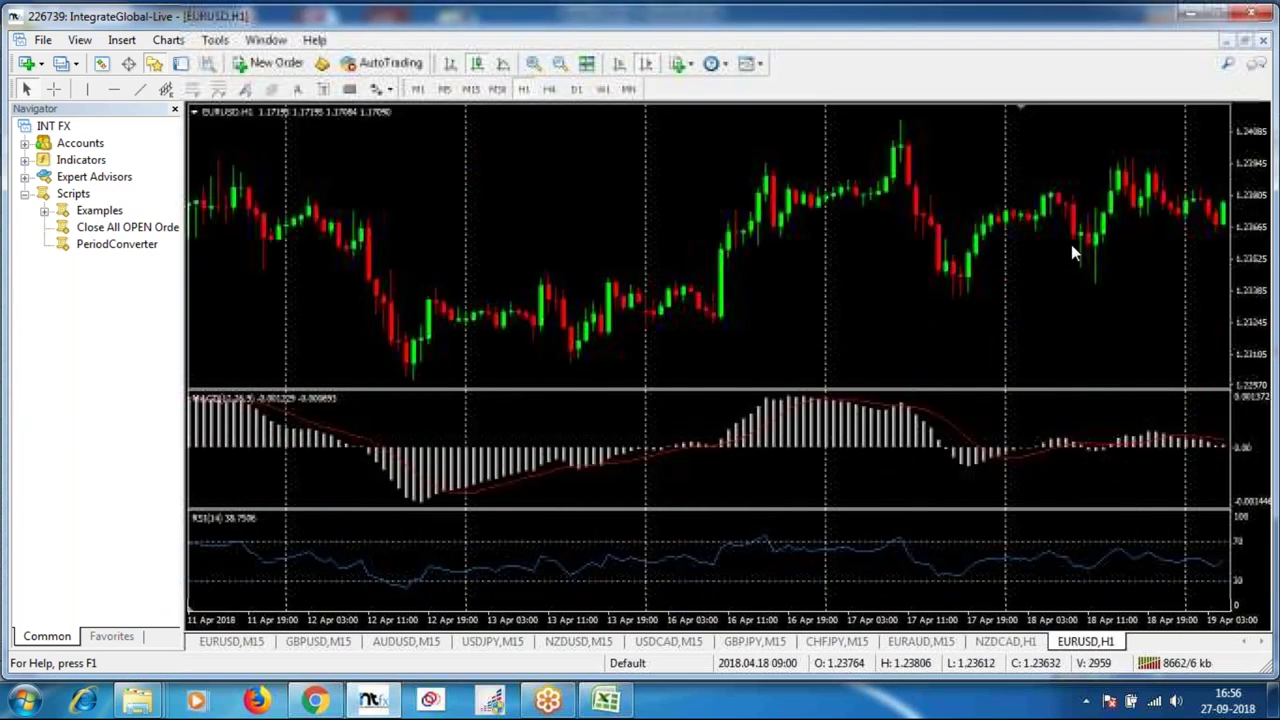
scroll(1071, 253, up, 5)
scroll(1071, 253, up, 5)
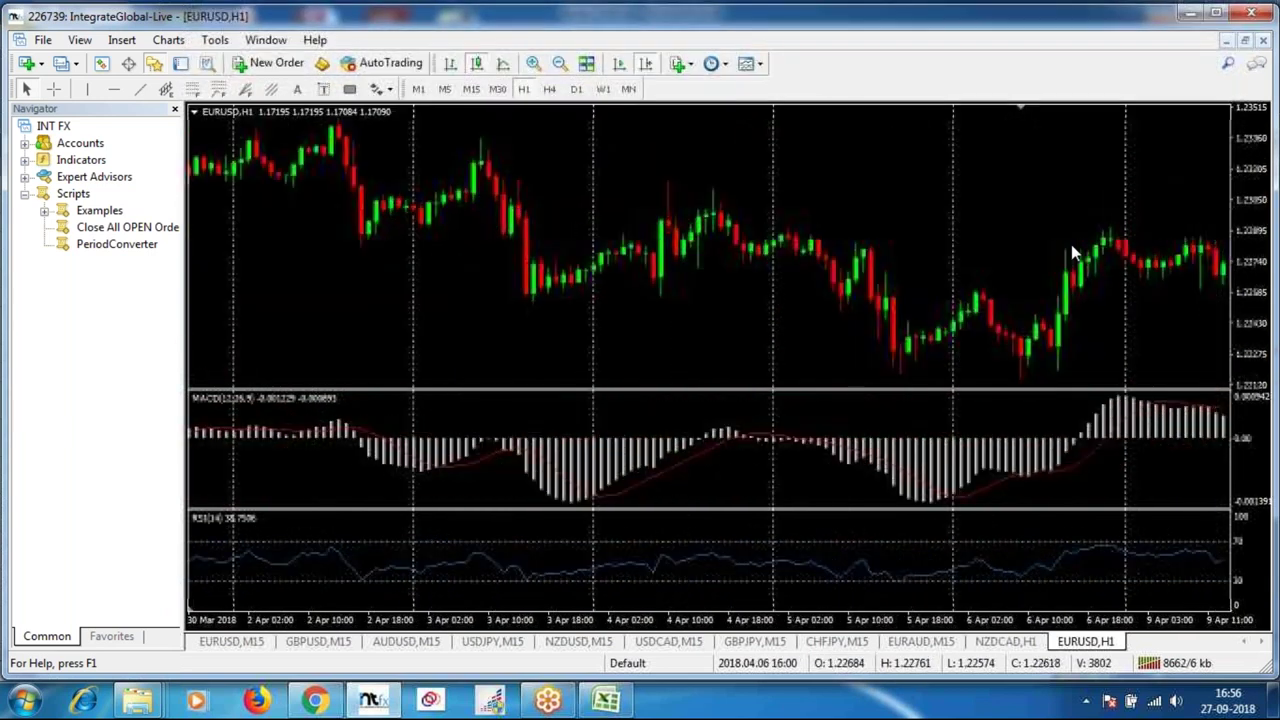
scroll(1071, 247, up, 5)
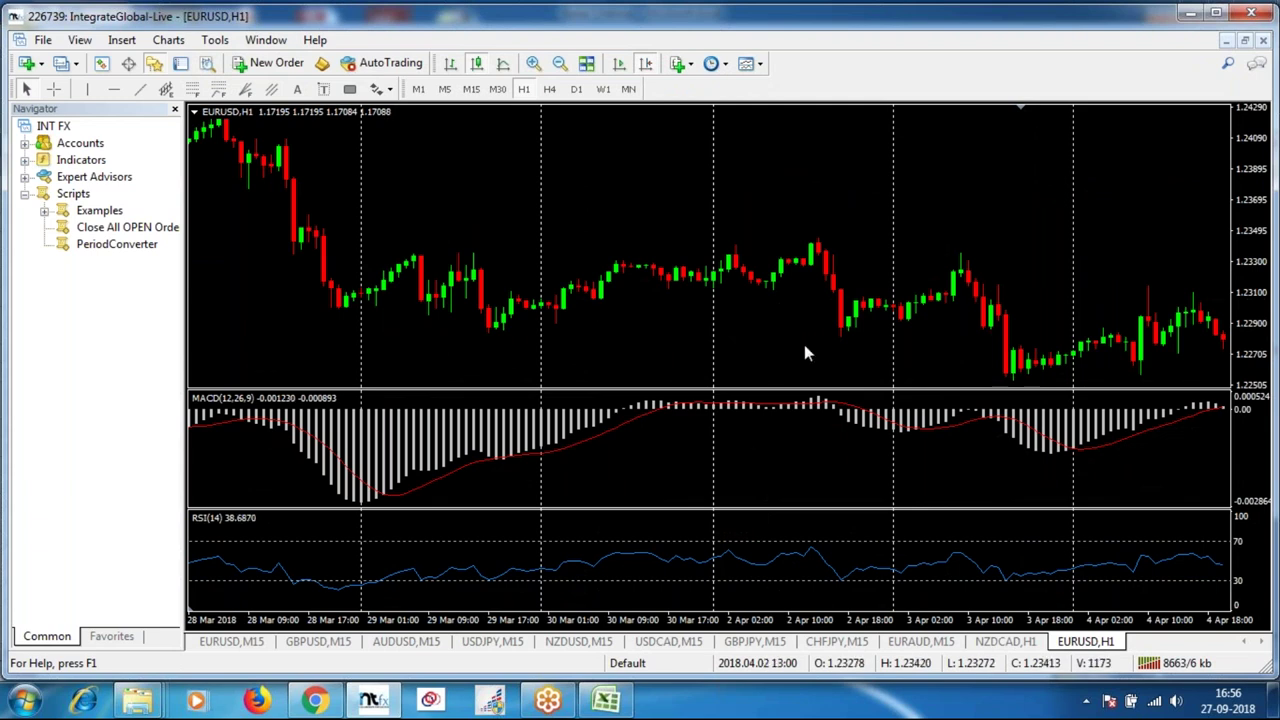
Inspect the 2 and 3 April 2018 lows and the price movement after them with the crosshair.
middle_click(831, 326)
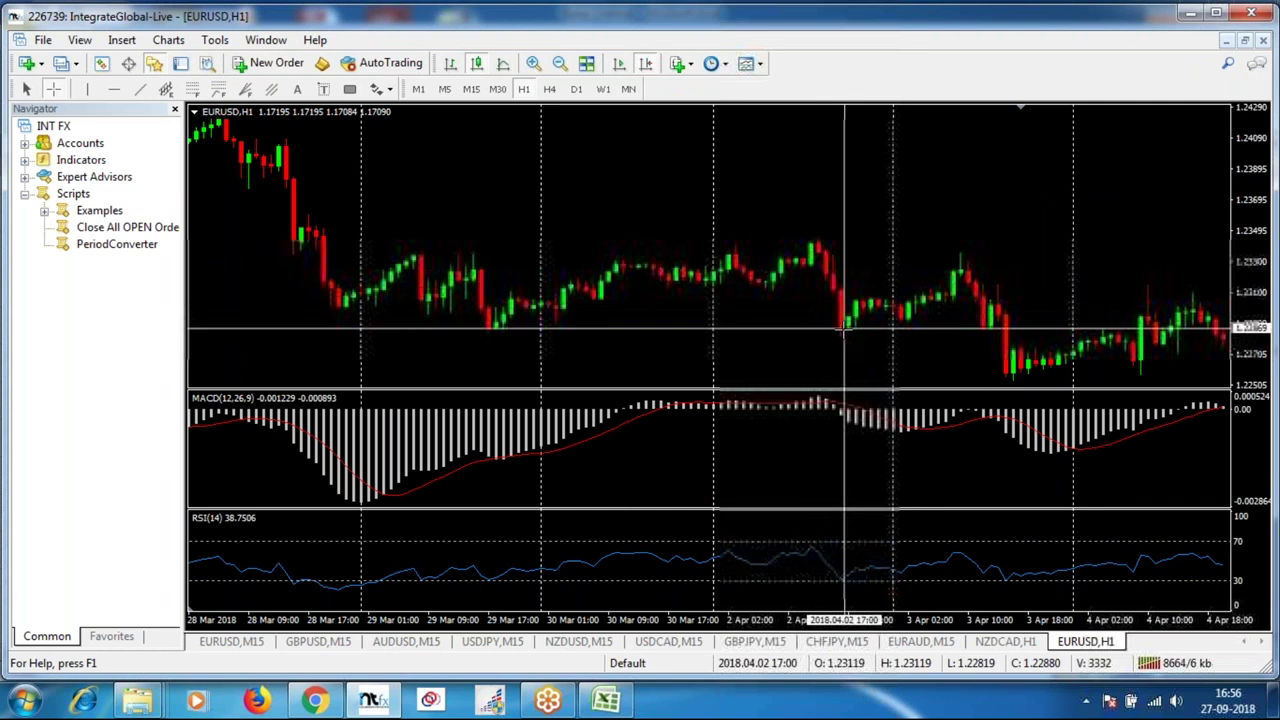
drag(865, 300, 968, 250)
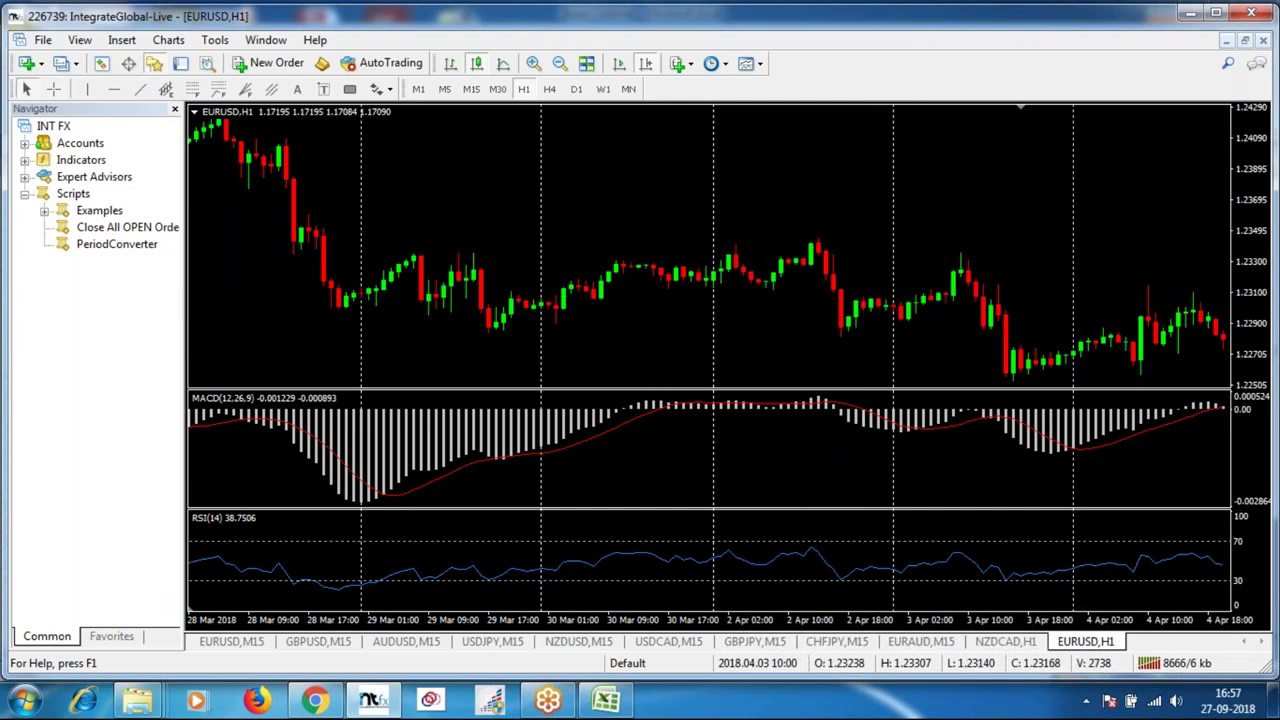
middle_click(950, 345)
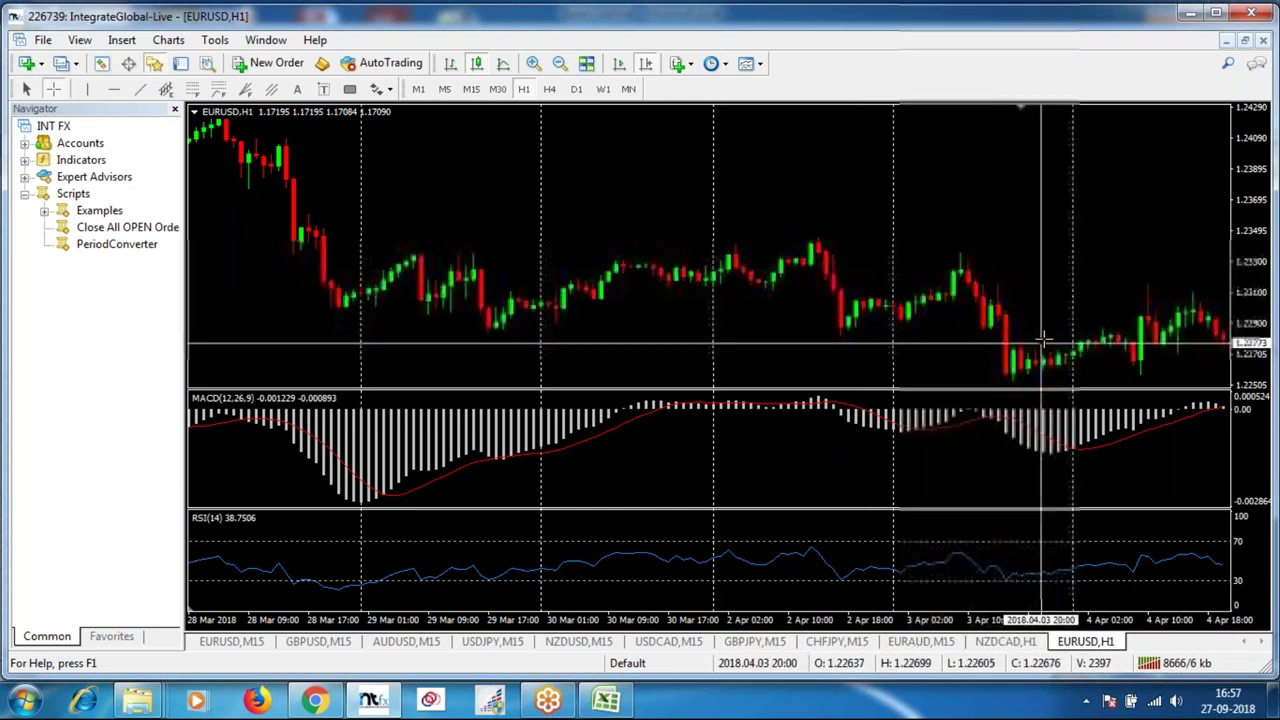
middle_click(1052, 378)
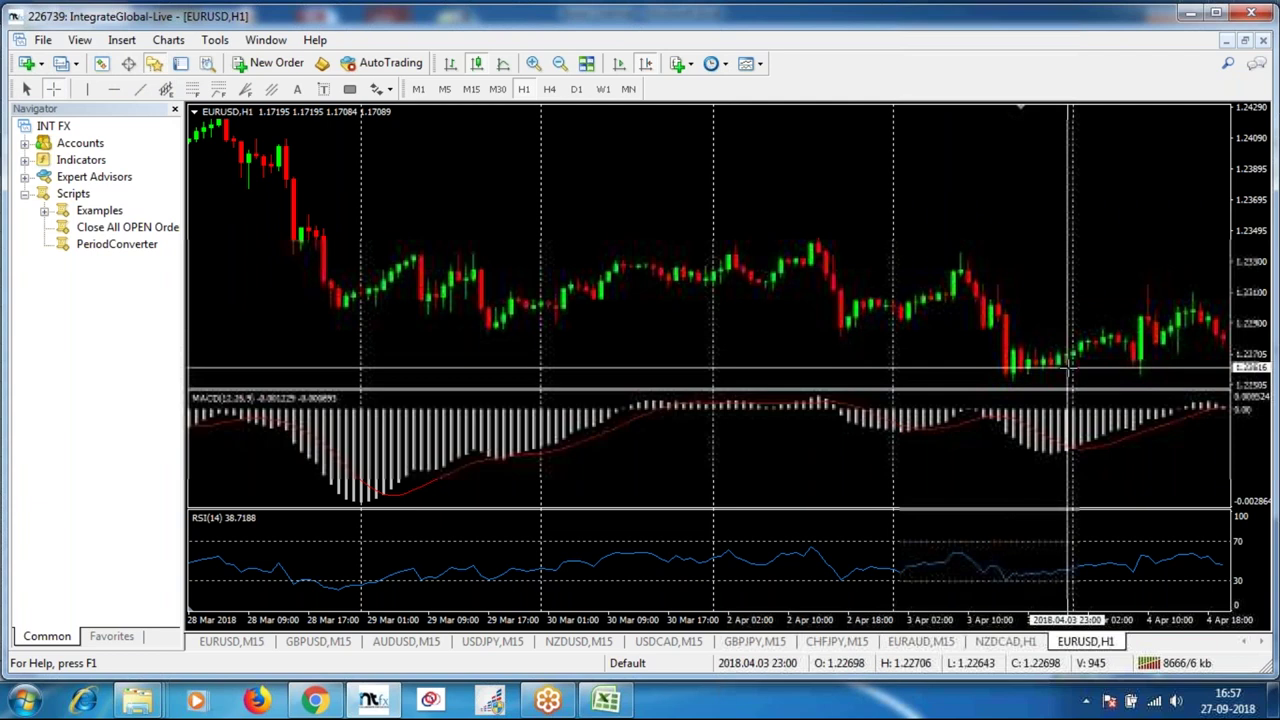
scroll(1063, 380, down, 3)
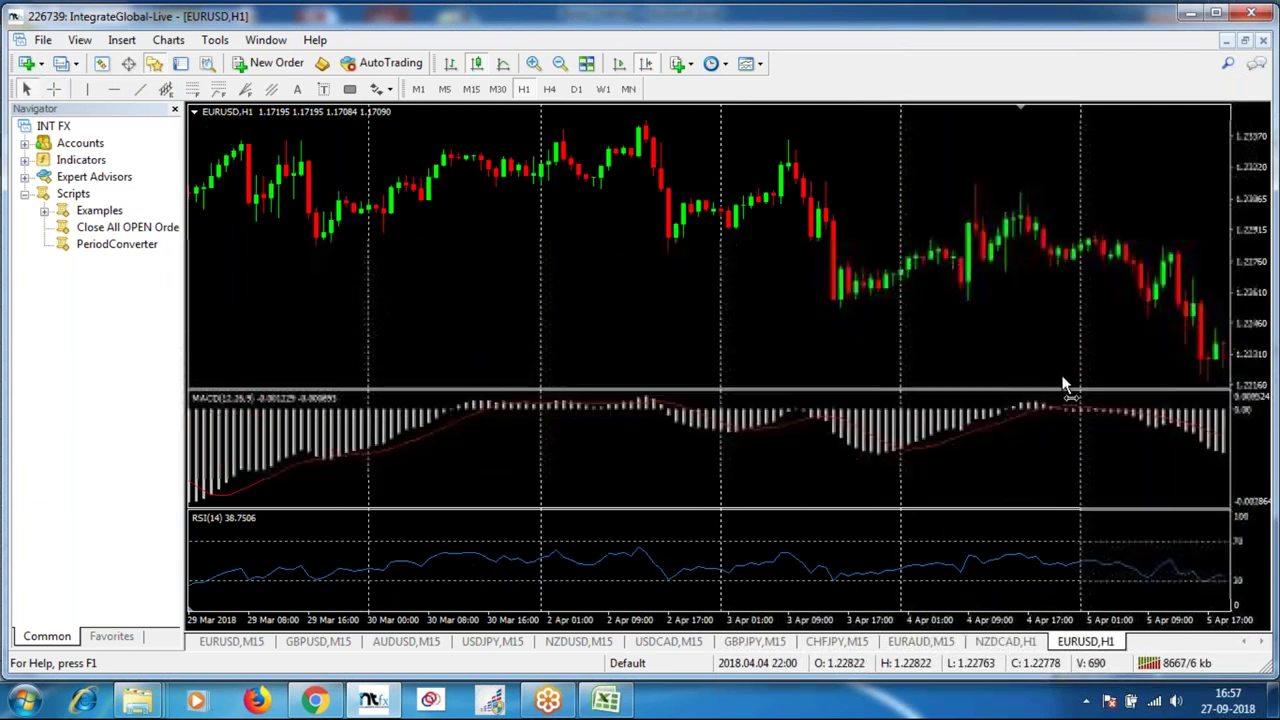
middle_click(900, 286)
middle_click(900, 286)
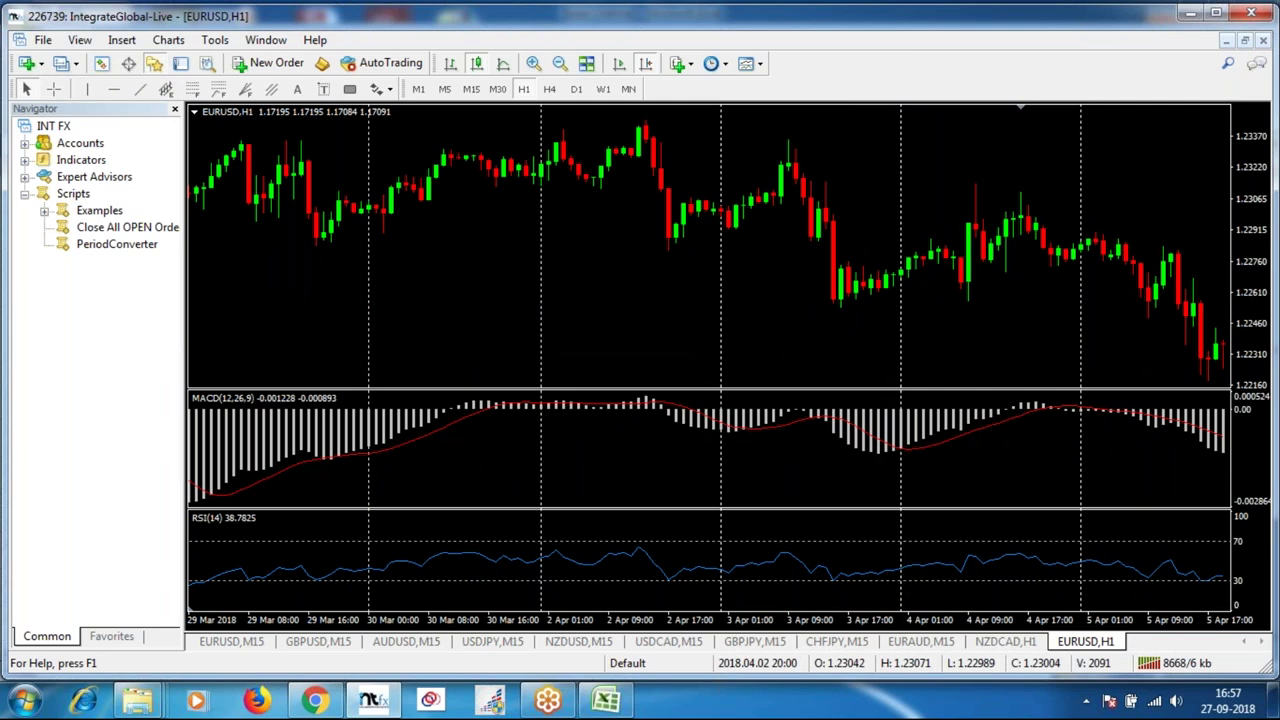
Compare the 5 and 6 April 2018 lows with MACD and RSI, and examine the price rise through 11 April.
drag(1119, 331, 701, 397)
middle_click(608, 400)
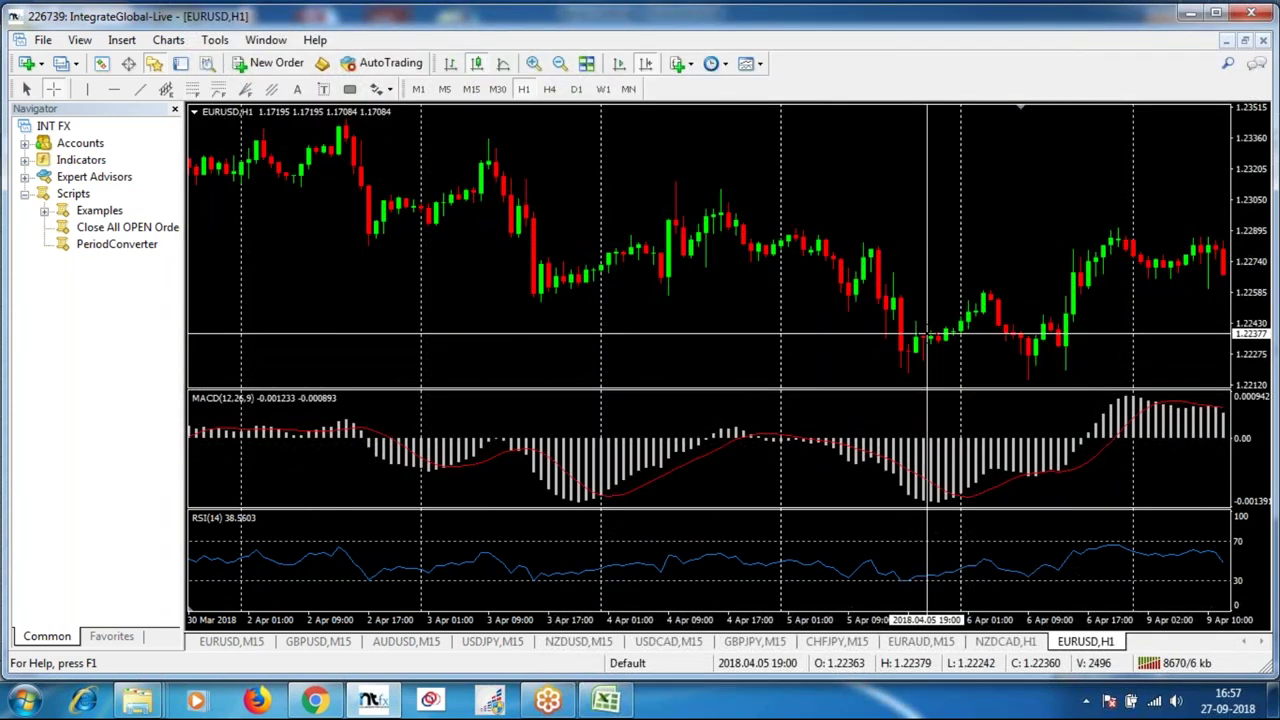
mouse_move(930, 338)
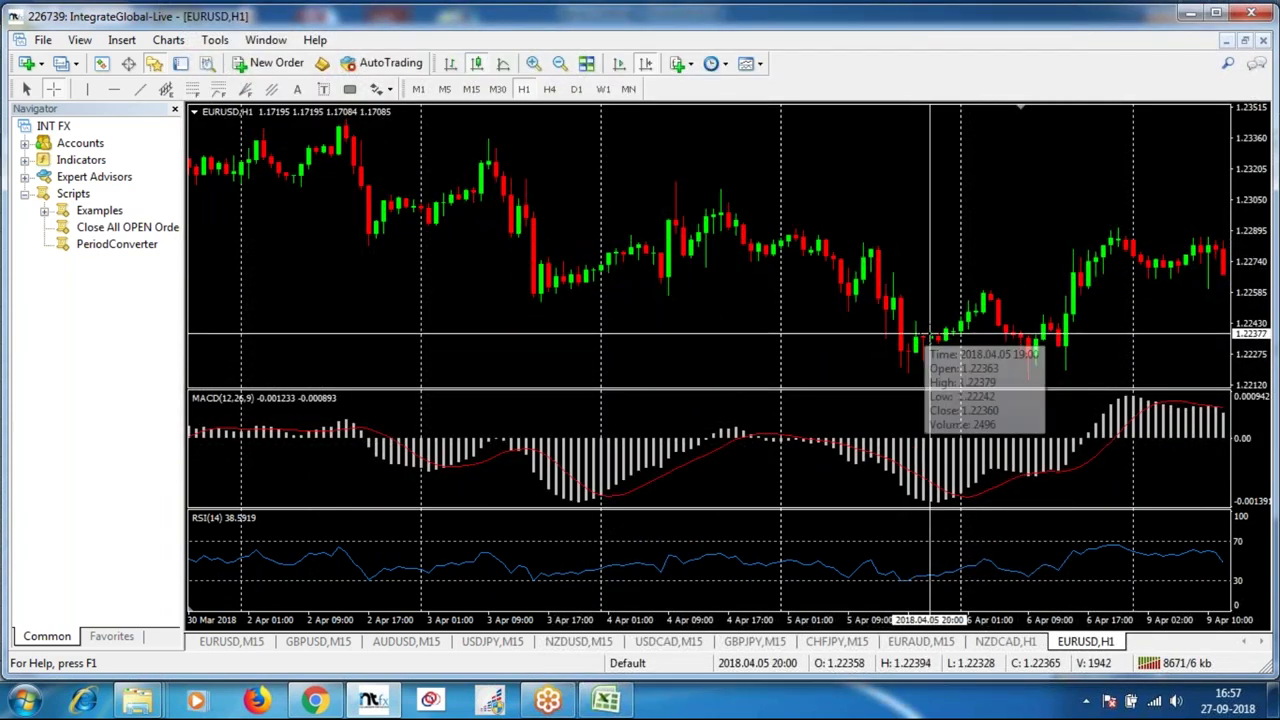
middle_click(872, 392)
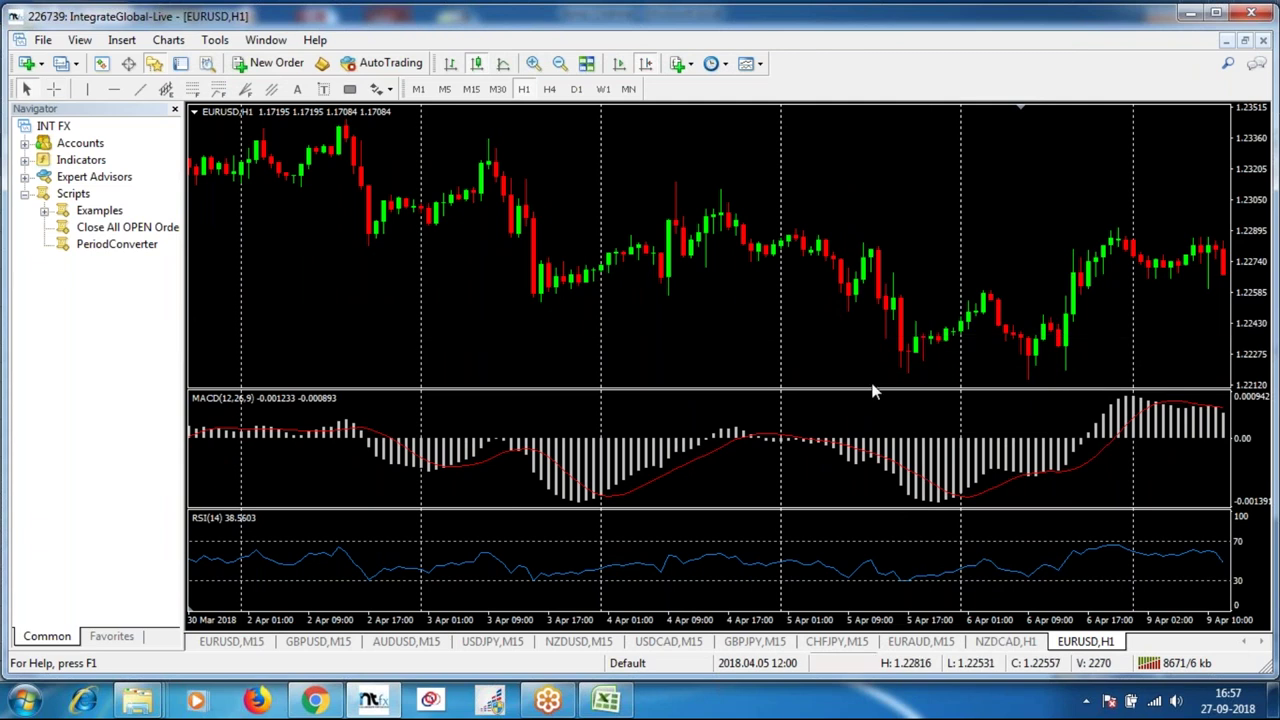
middle_click(877, 388)
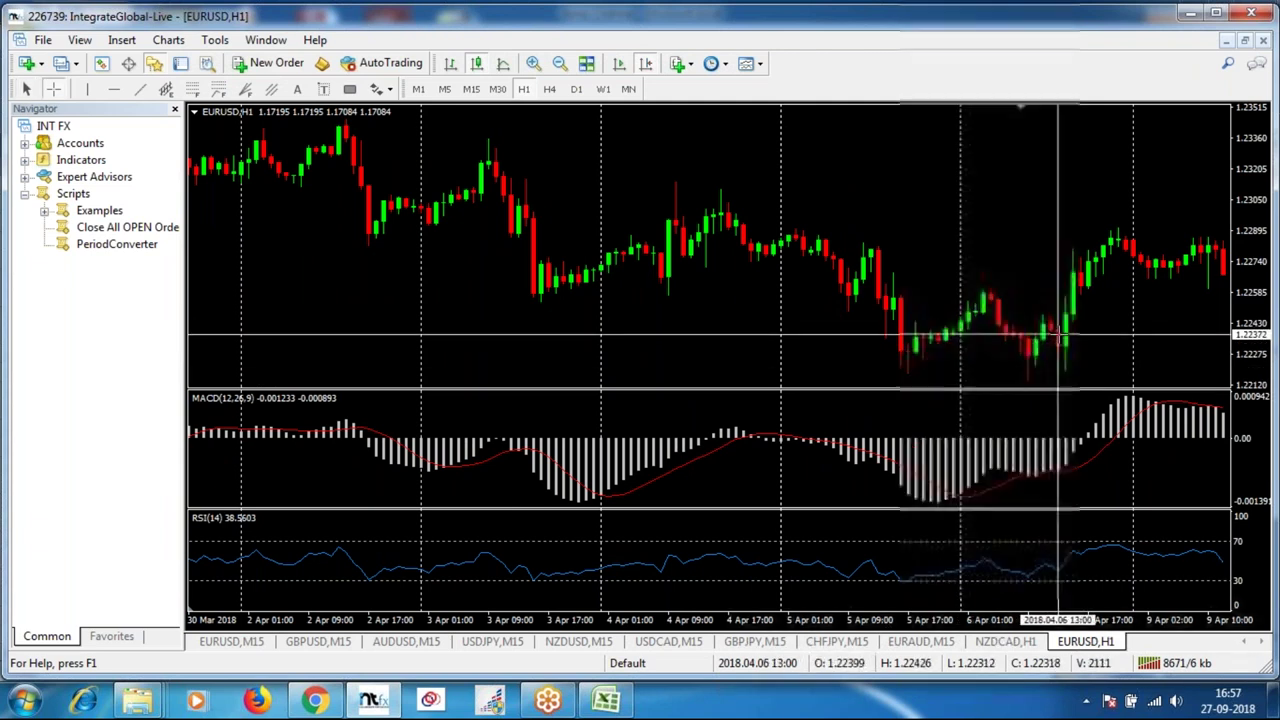
drag(1049, 321, 1112, 229)
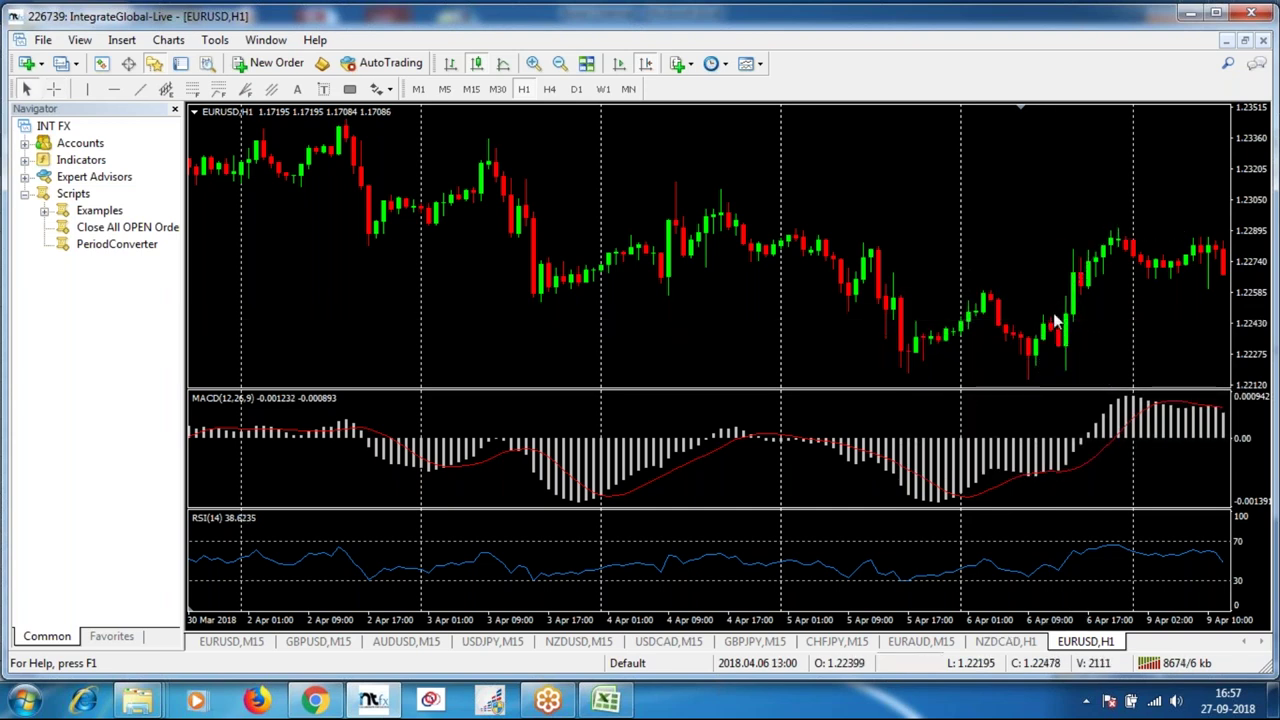
drag(1148, 336, 871, 346)
middle_click(677, 354)
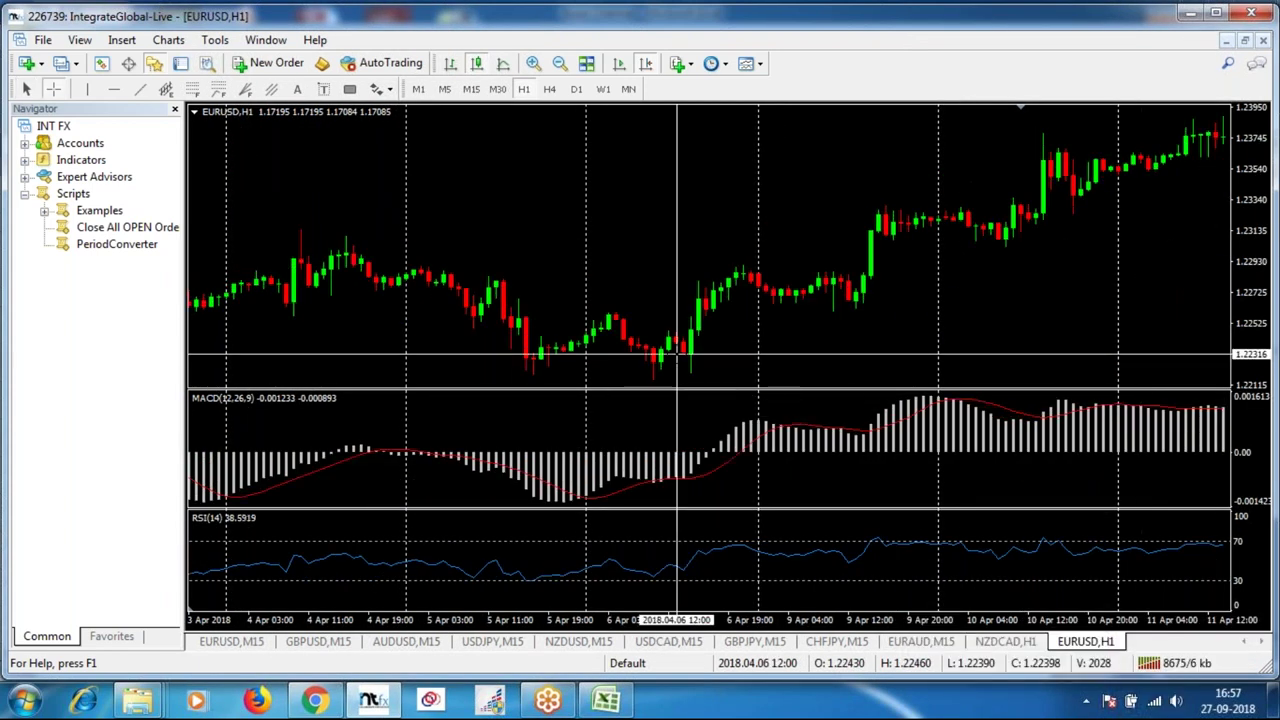
click(677, 354)
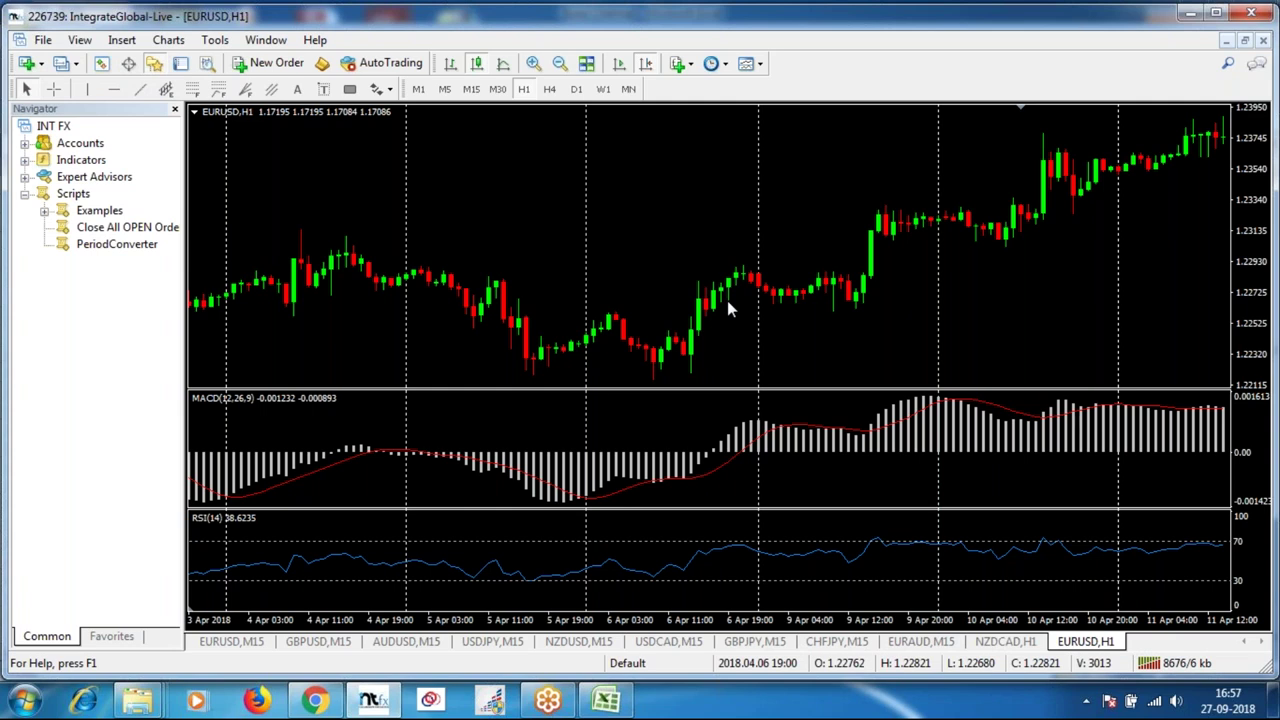
Switch to Excel and review the four logged trades in A6:F9 of Sheet1.
click(604, 703)
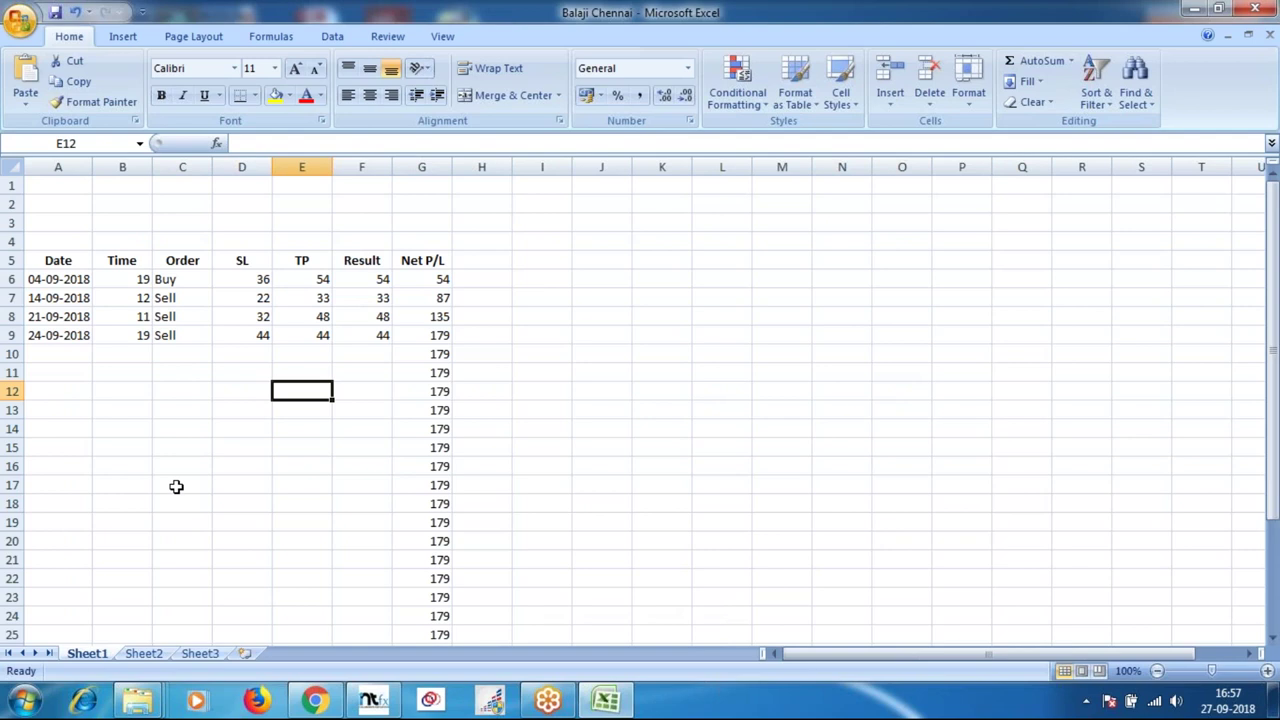
click(178, 486)
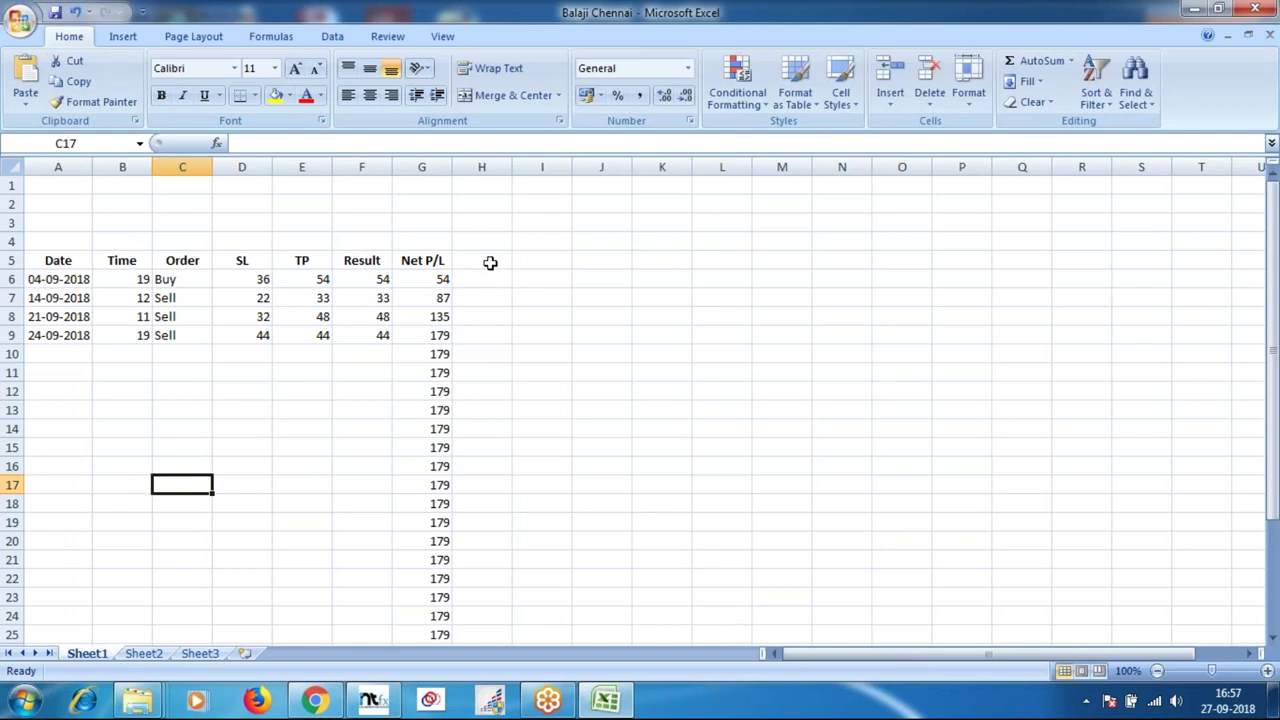
drag(46, 279, 372, 337)
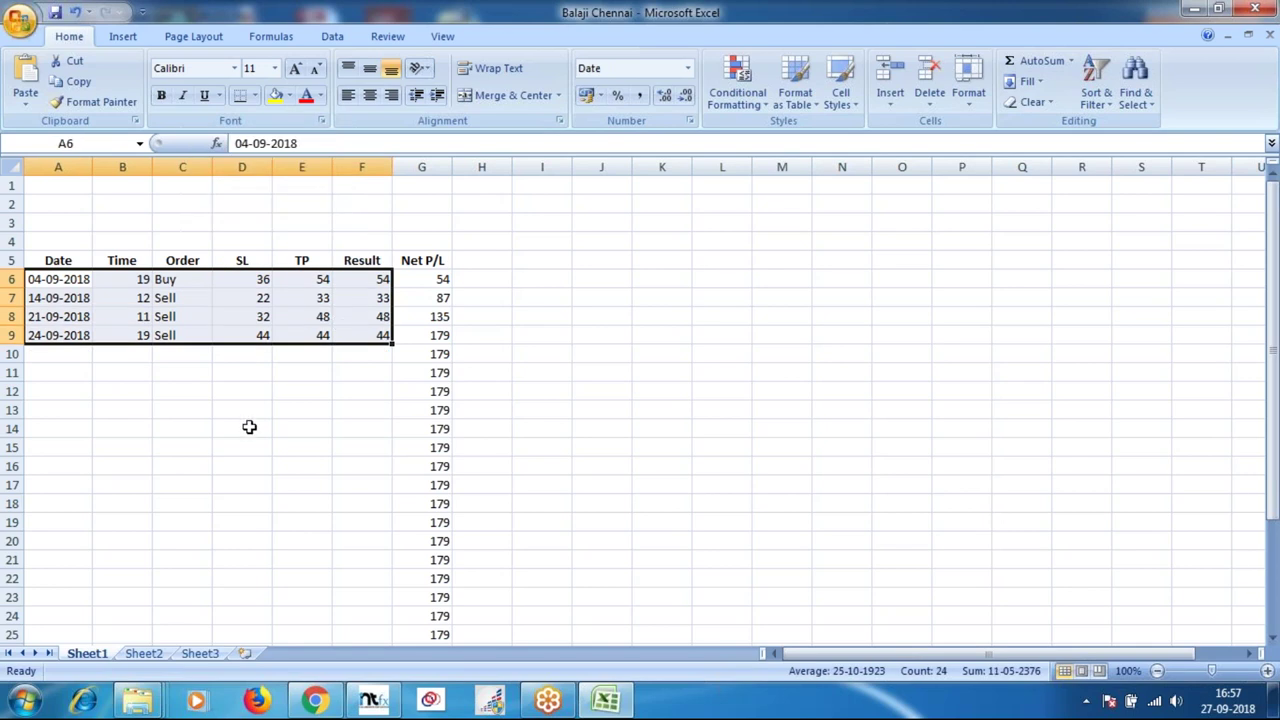
click(251, 423)
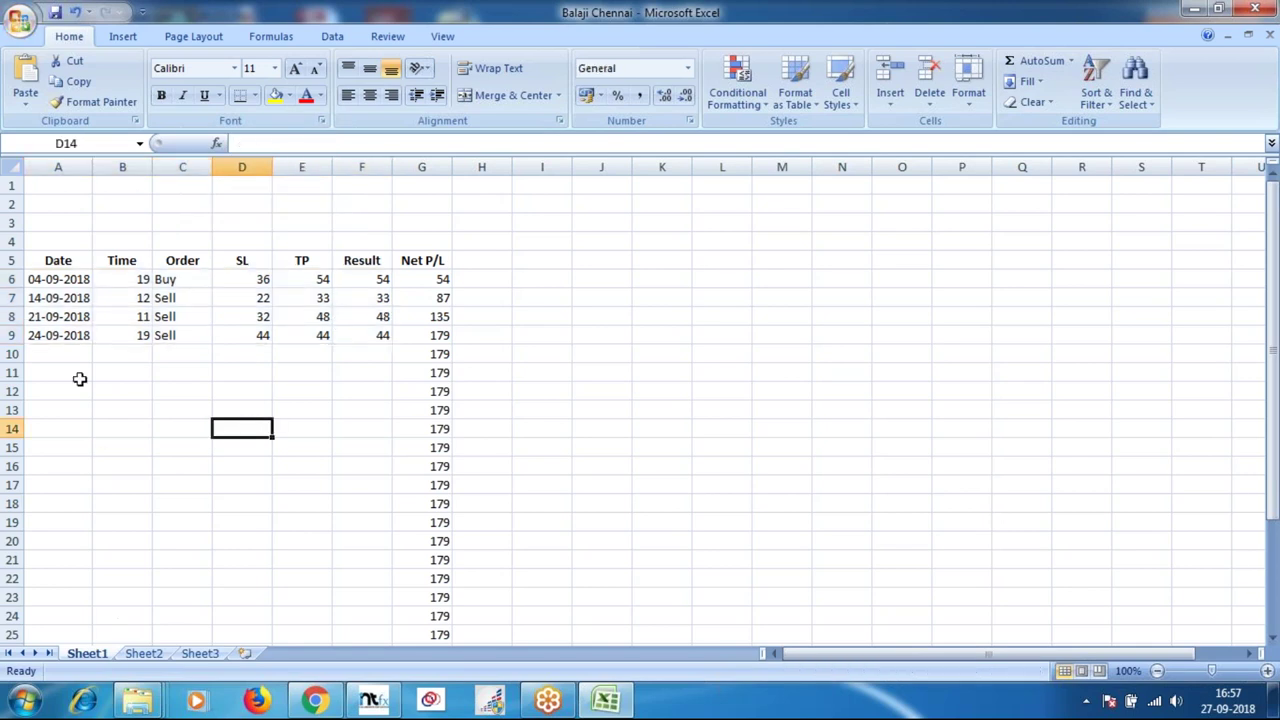
Copy the trade log A5:G34 from Sheet1 and paste it into Sheet2 starting at cell A3.
click(143, 655)
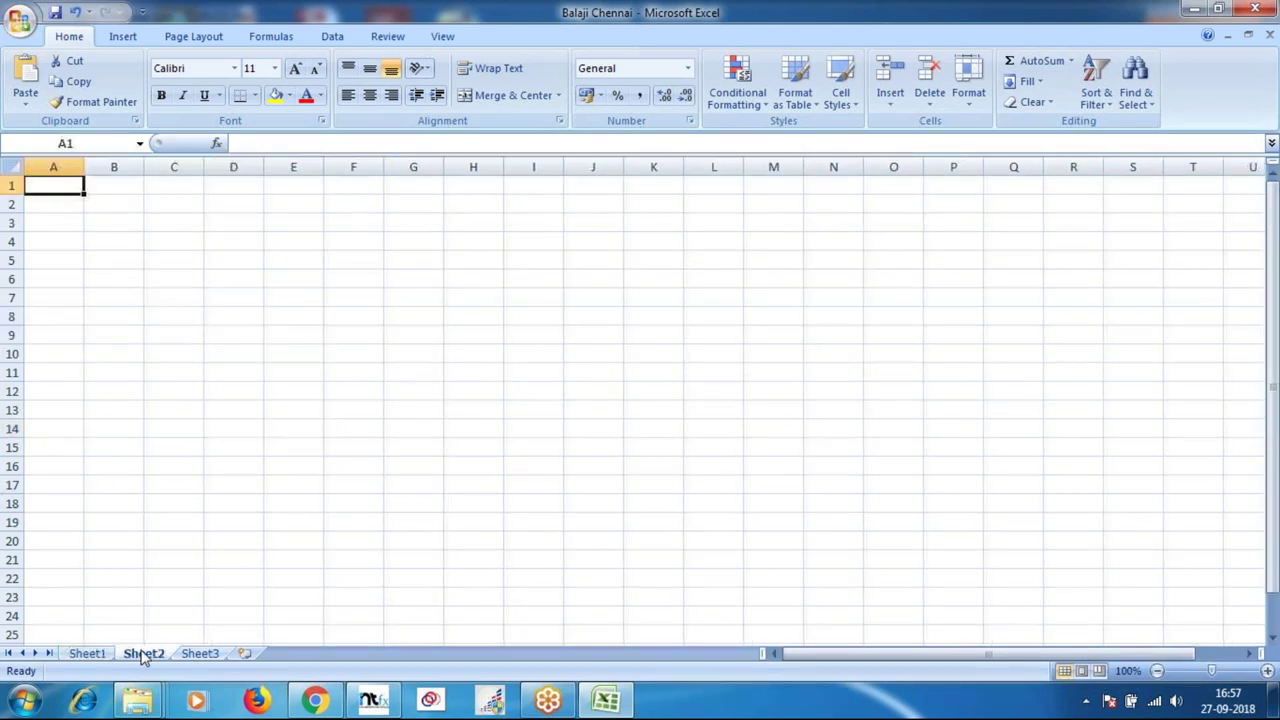
click(87, 654)
drag(38, 257, 366, 613)
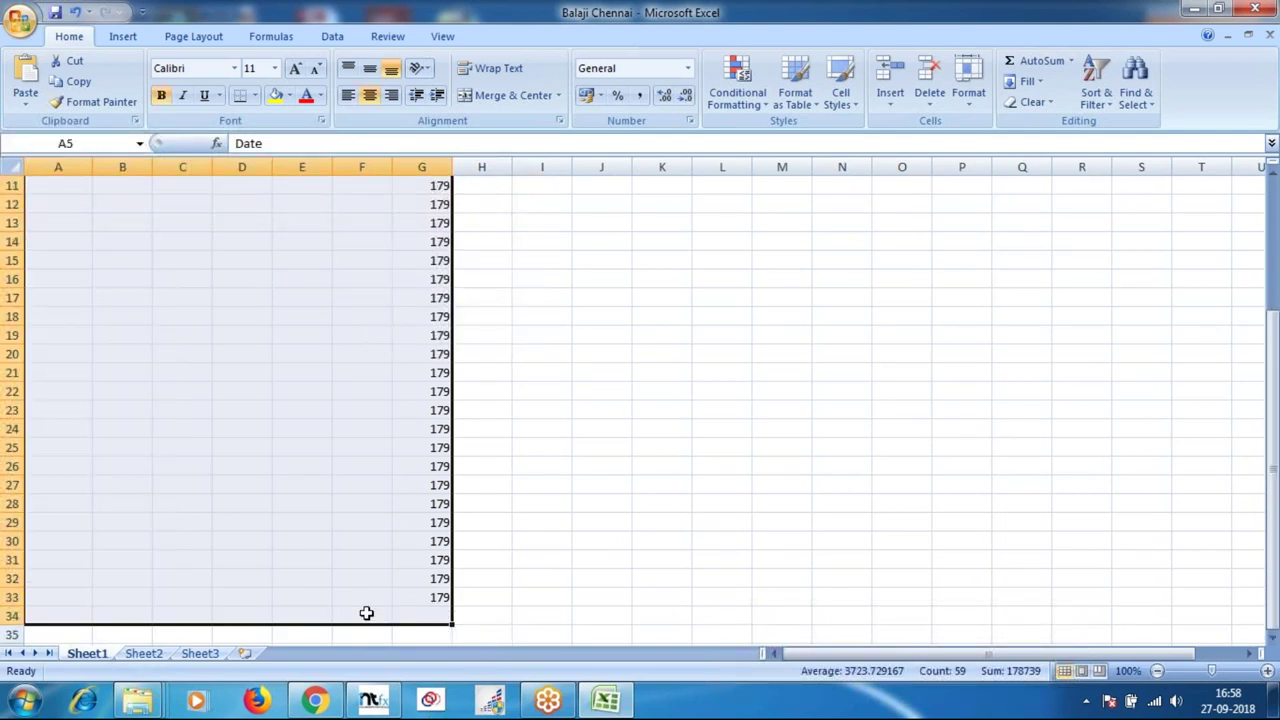
key(ctrl+c)
click(143, 653)
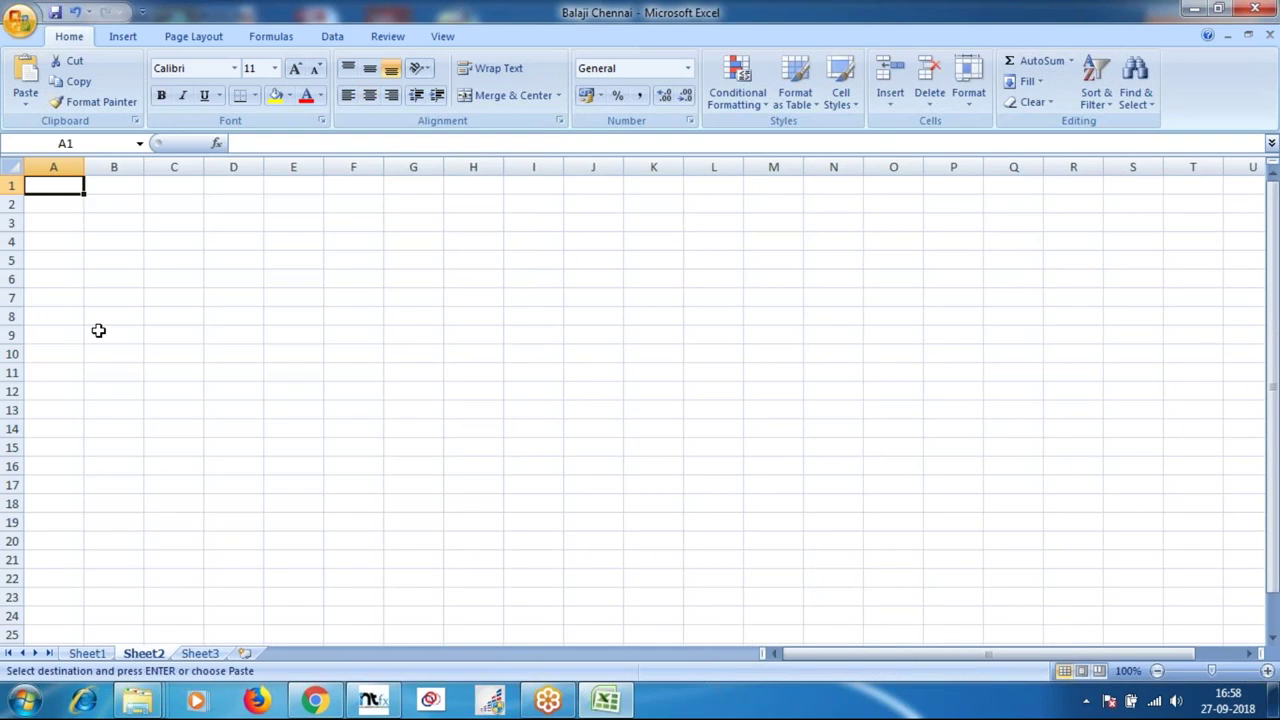
click(48, 224)
key(ctrl+v)
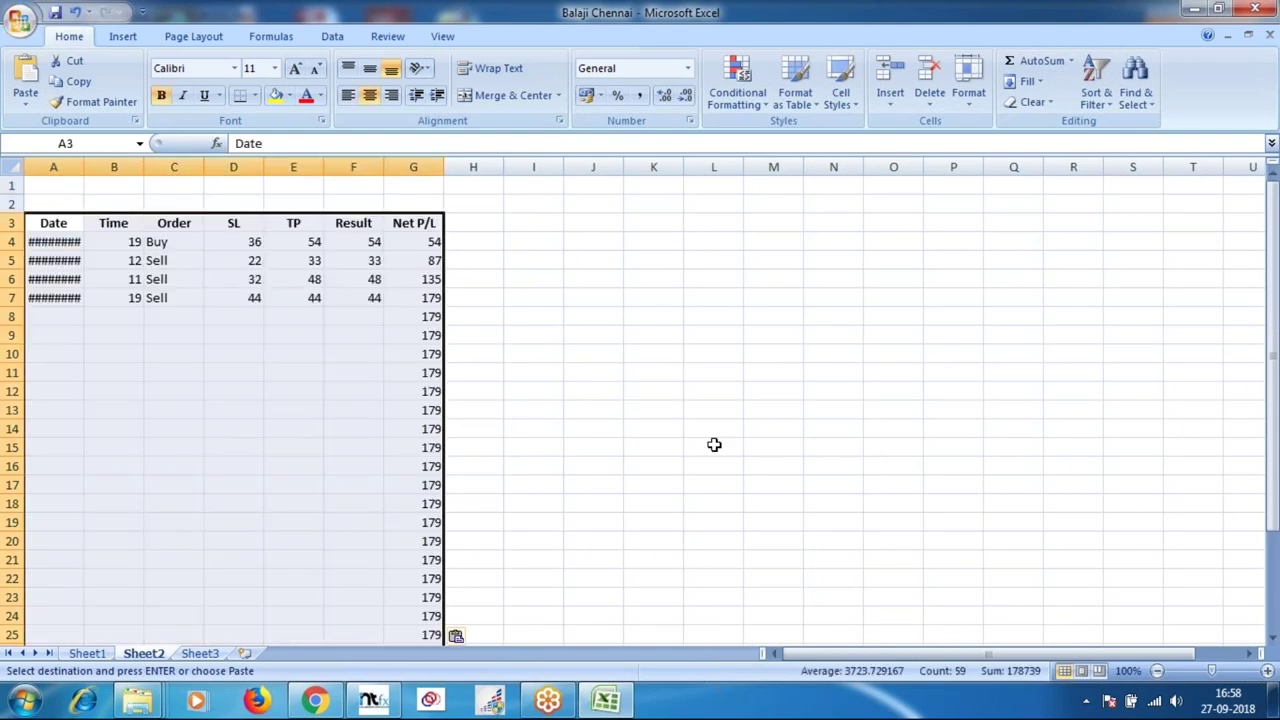
click(714, 443)
Widen the Date column on Sheet2 to fit its dates, and clear the copied trade entries in A4:F8.
drag(85, 169, 102, 171)
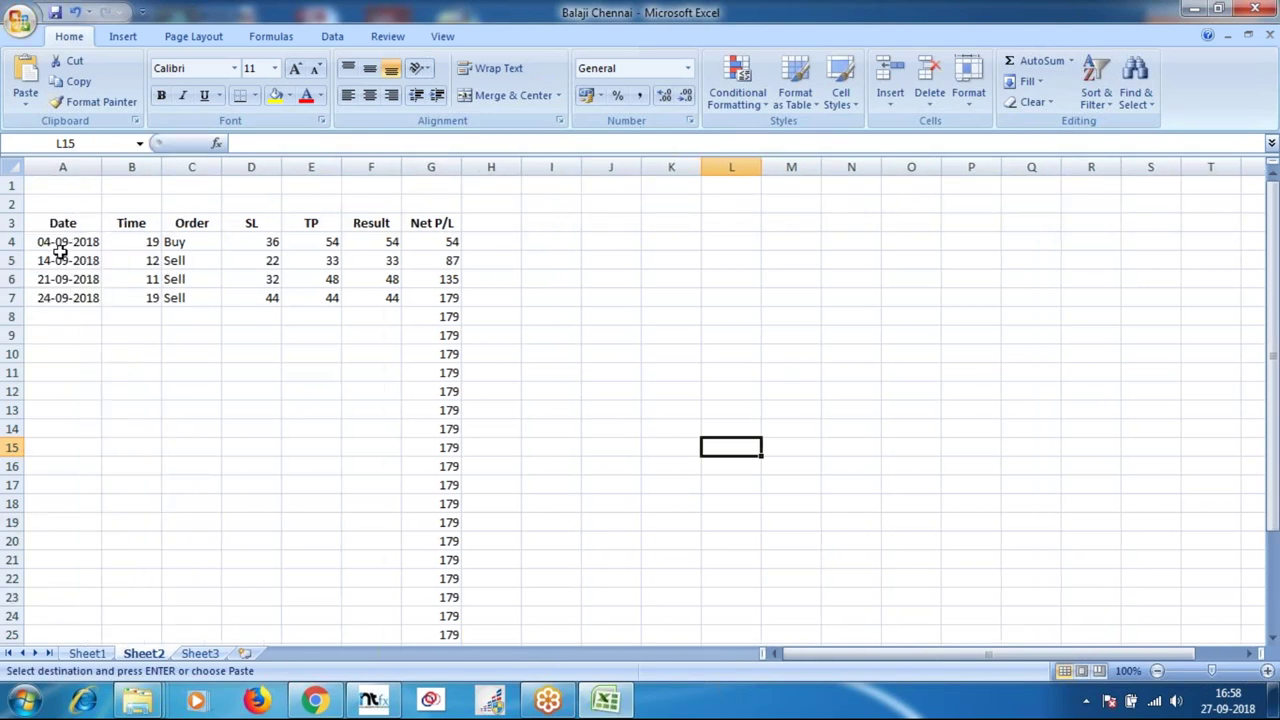
drag(57, 249, 370, 307)
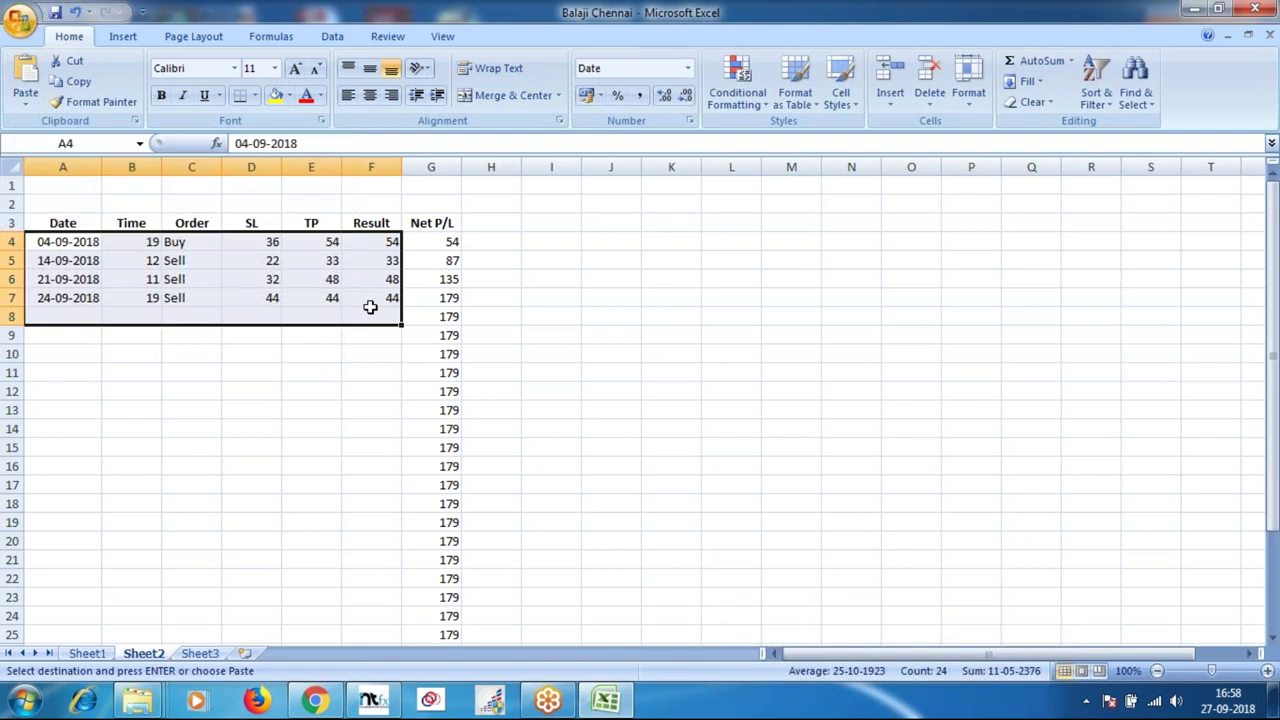
key(Delete)
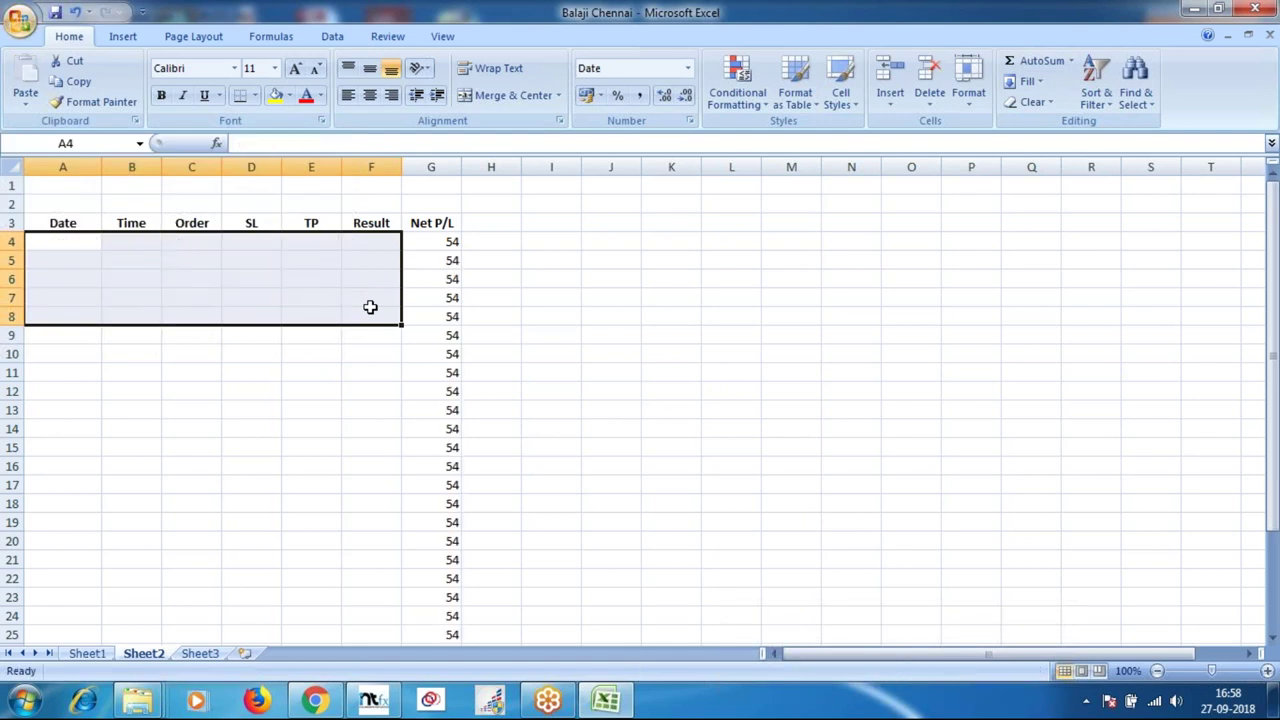
Check the emptied entry cells and the first Result and Net P/L cells in row 4 of Sheet2.
key(Left)
key(Up)
key(Down)
key(Down)
key(Down)
key(Up)
key(Up)
key(Up)
key(Down)
key(Down)
key(Right)
key(Right)
key(Right)
key(Right)
key(Right)
key(Right)
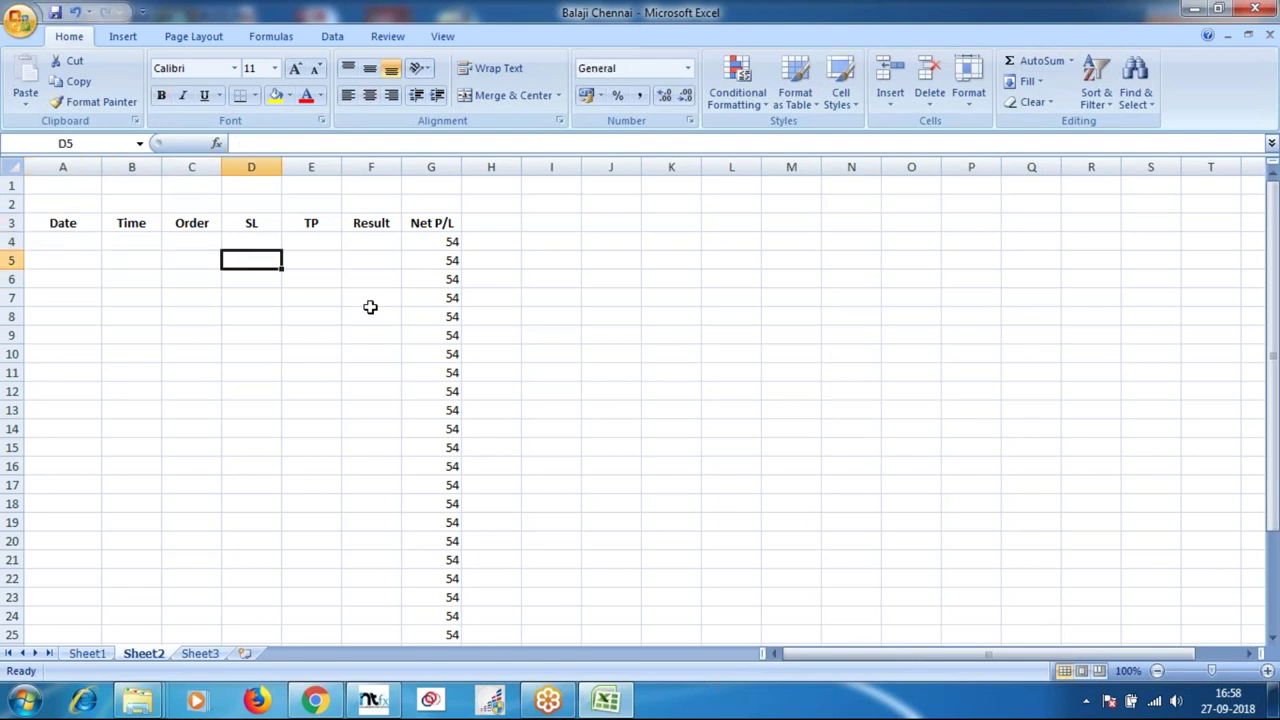
key(Up)
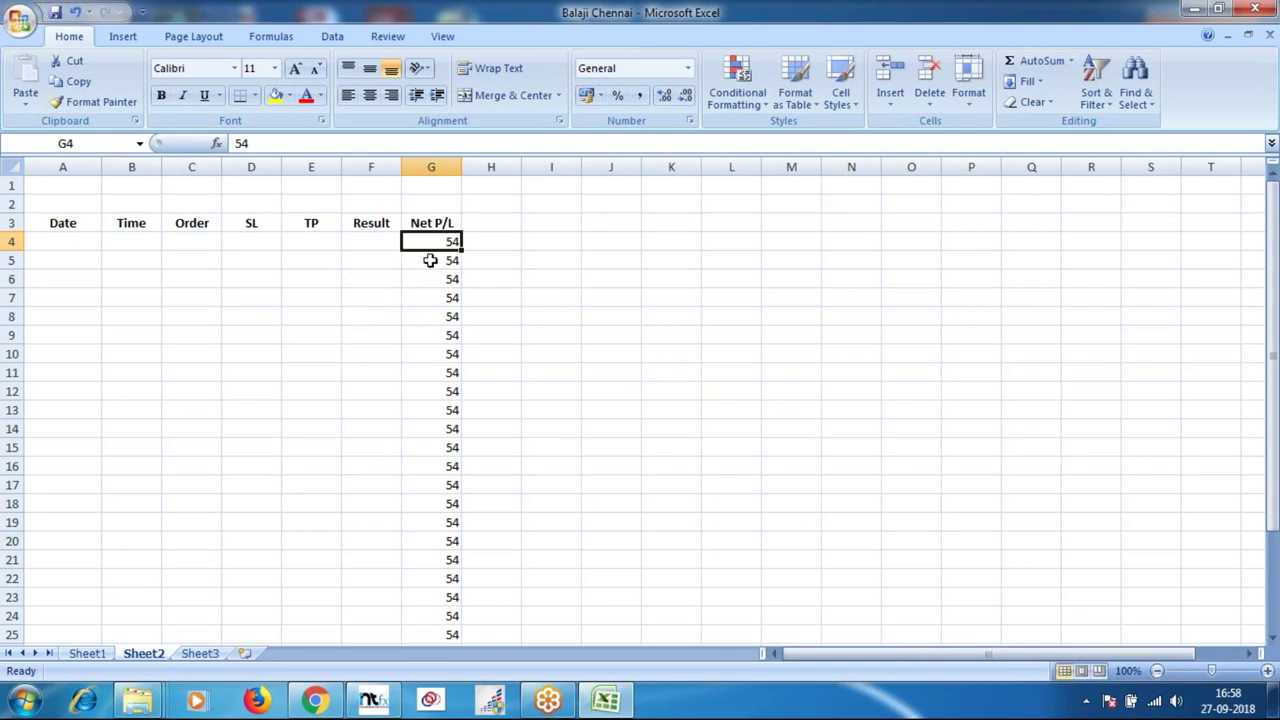
click(368, 240)
click(430, 241)
click(332, 336)
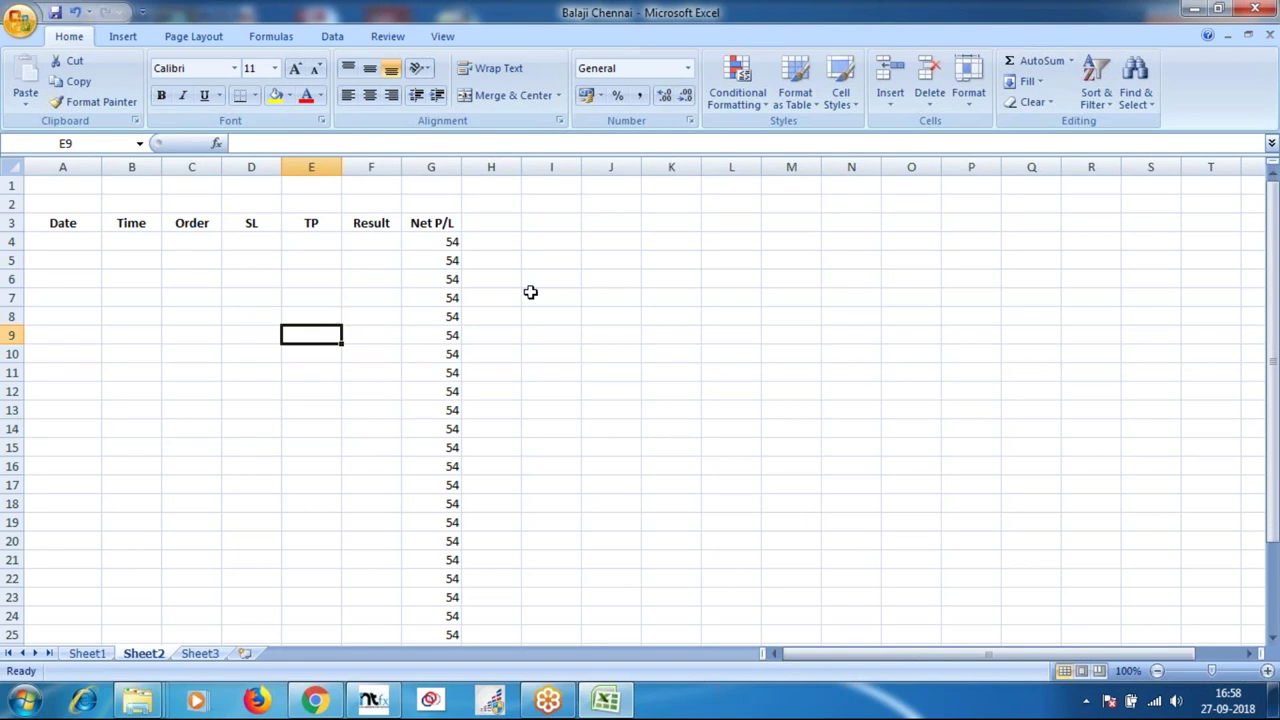
click(764, 292)
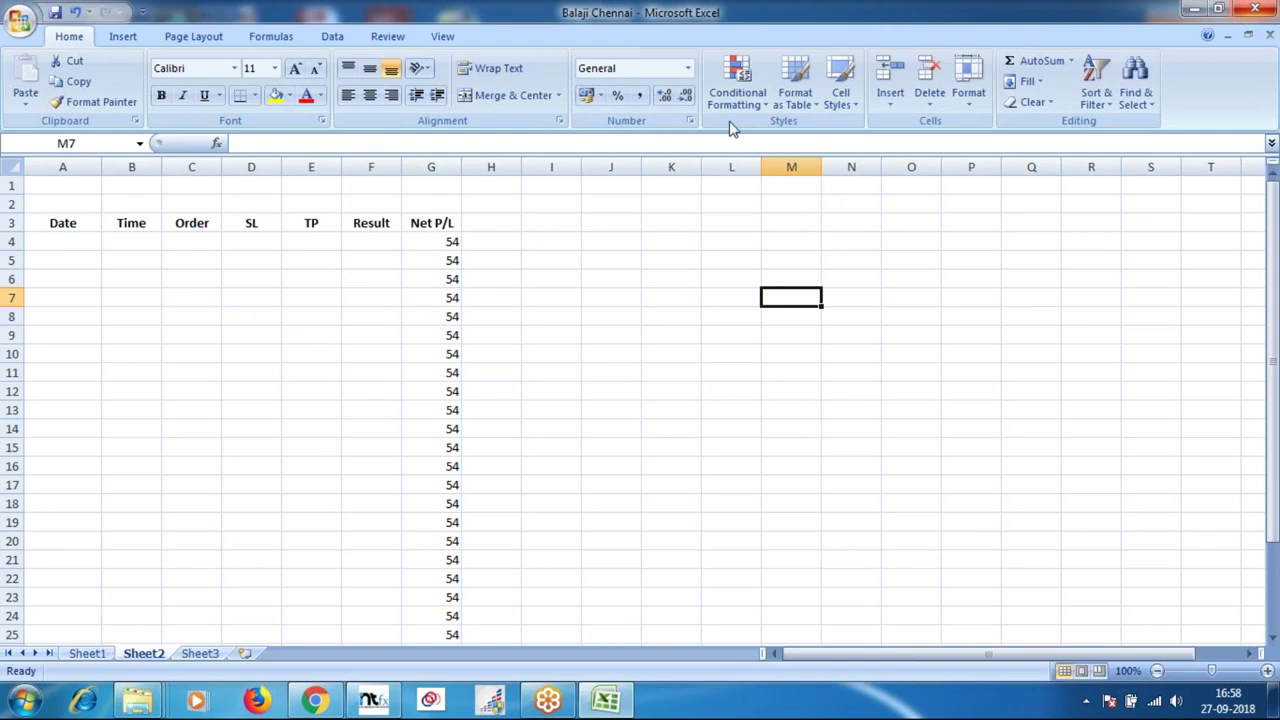
Label the blank log on Sheet2 with the pair EurUsd in A1 and the timeframe H1 in B1.
click(49, 203)
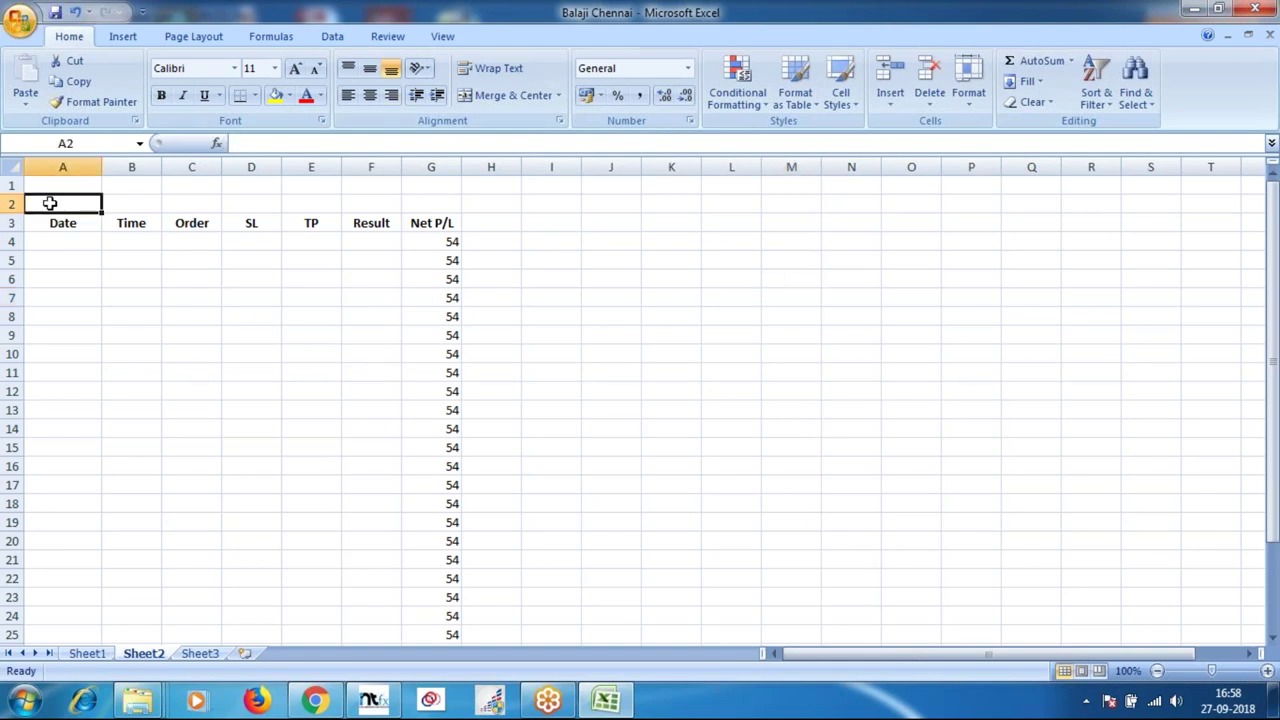
key(Up)
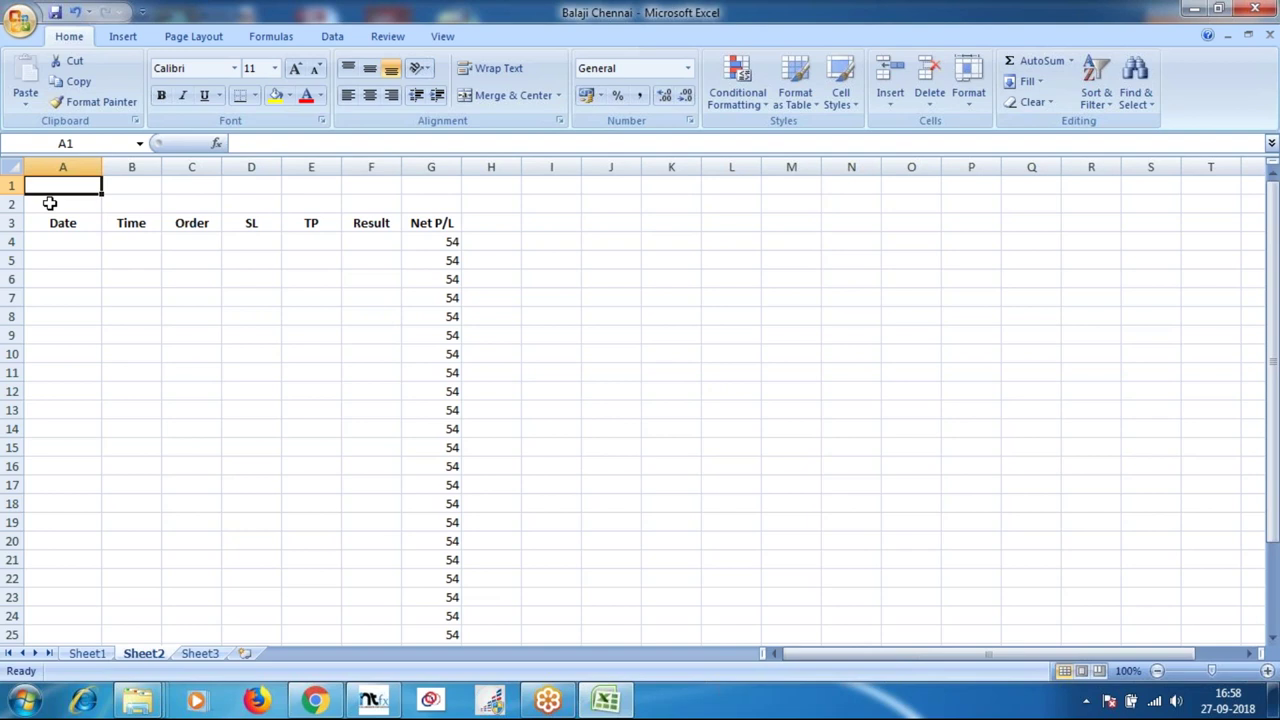
text(EurUsd)
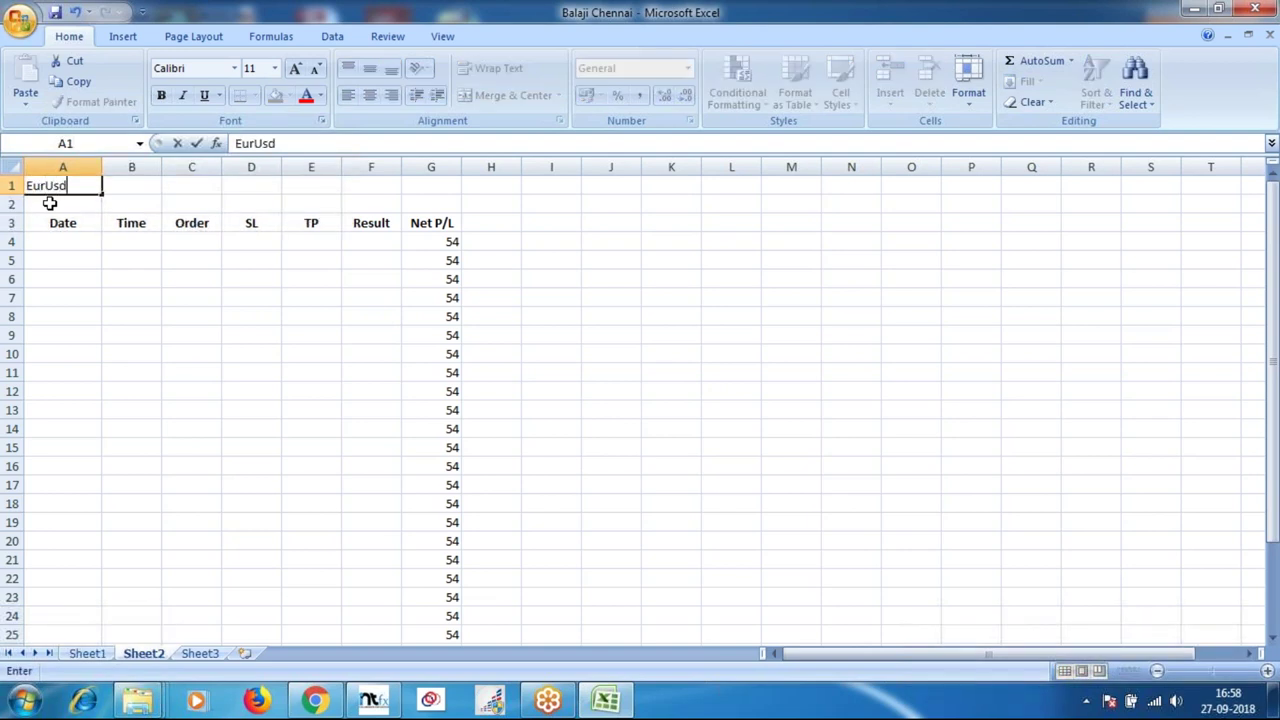
key(Tab)
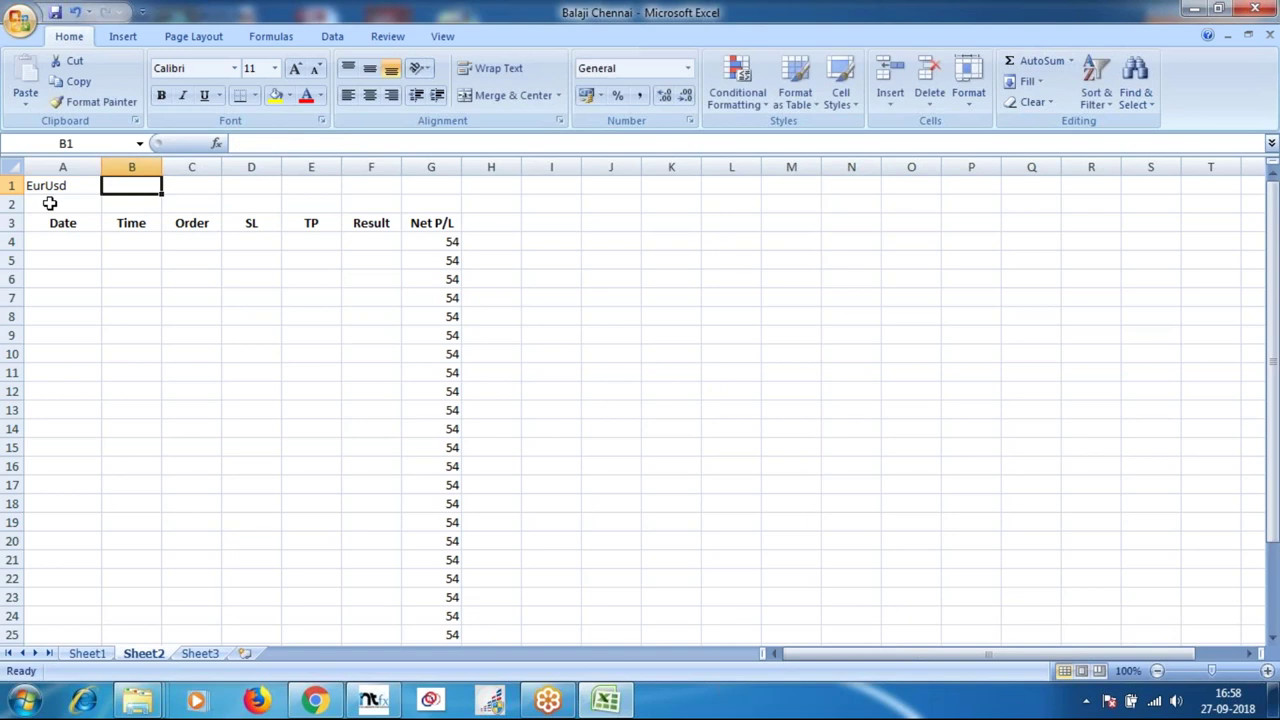
text(H1)
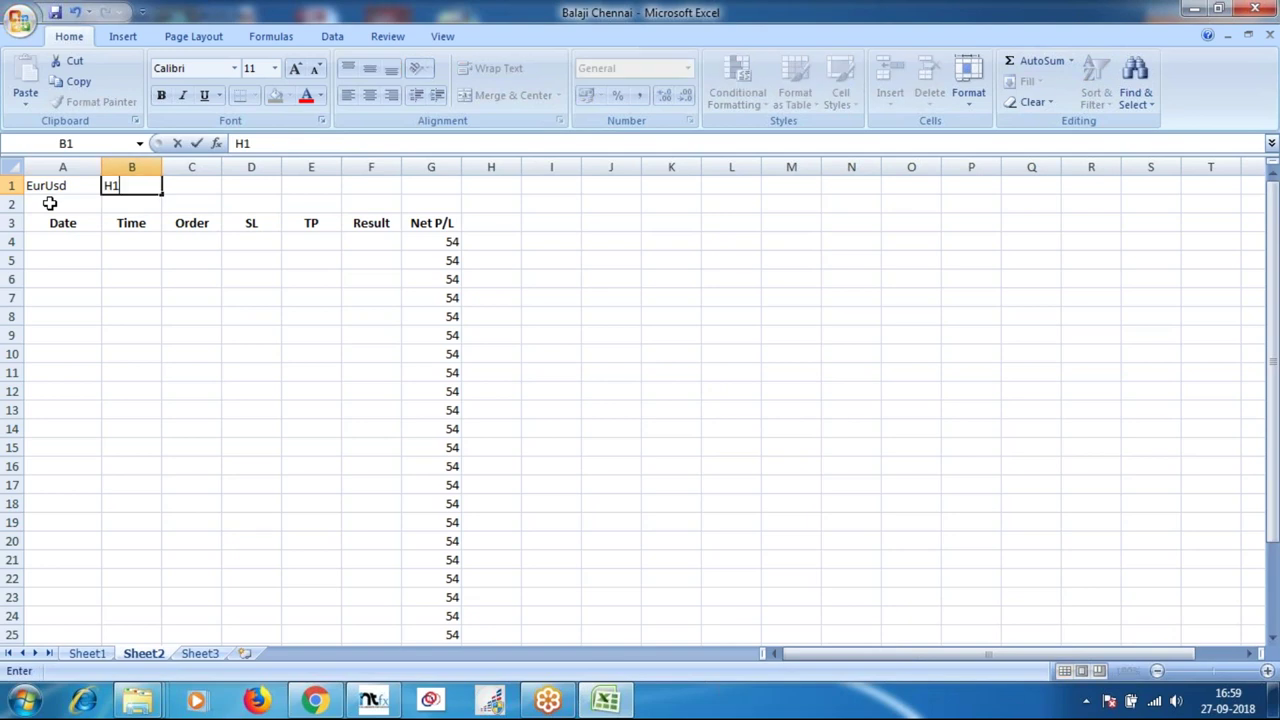
key(Tab)
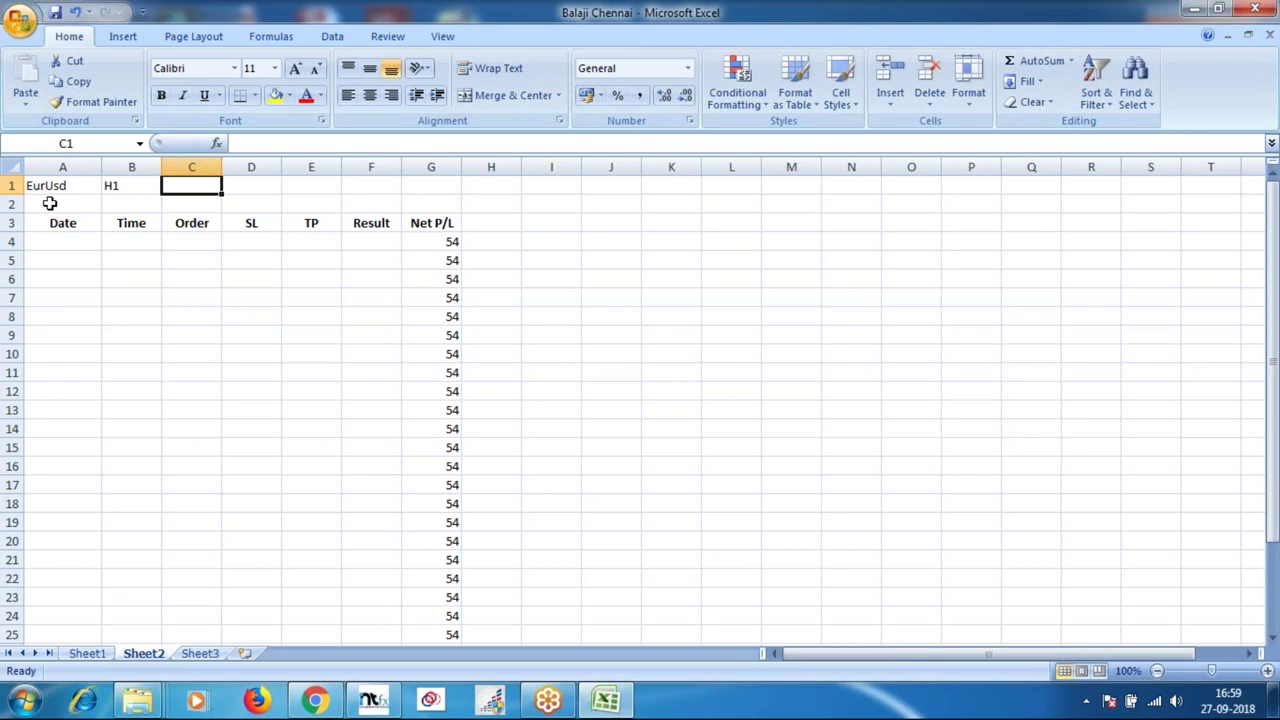
Enter the date 1st April, 2018 in C1 of Sheet2, and close the workbook.
text(1)
key(BackSpace)
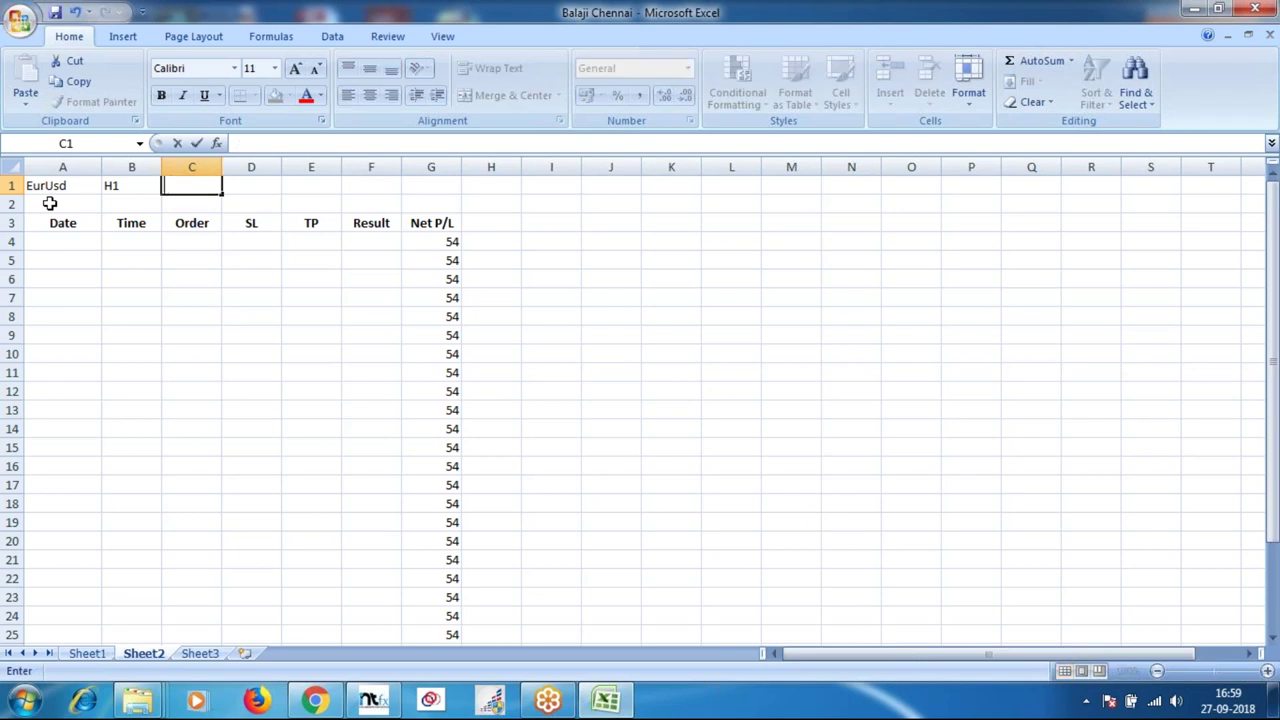
text(1st A)
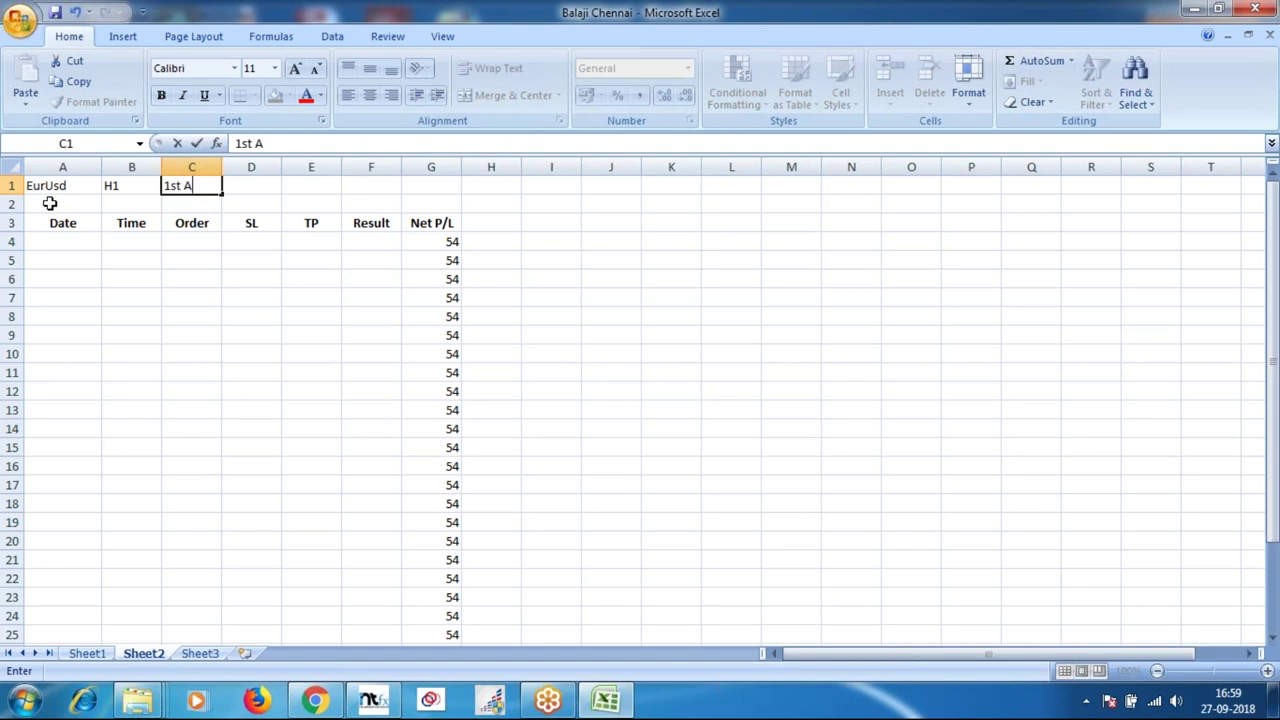
text(pril, 2018)
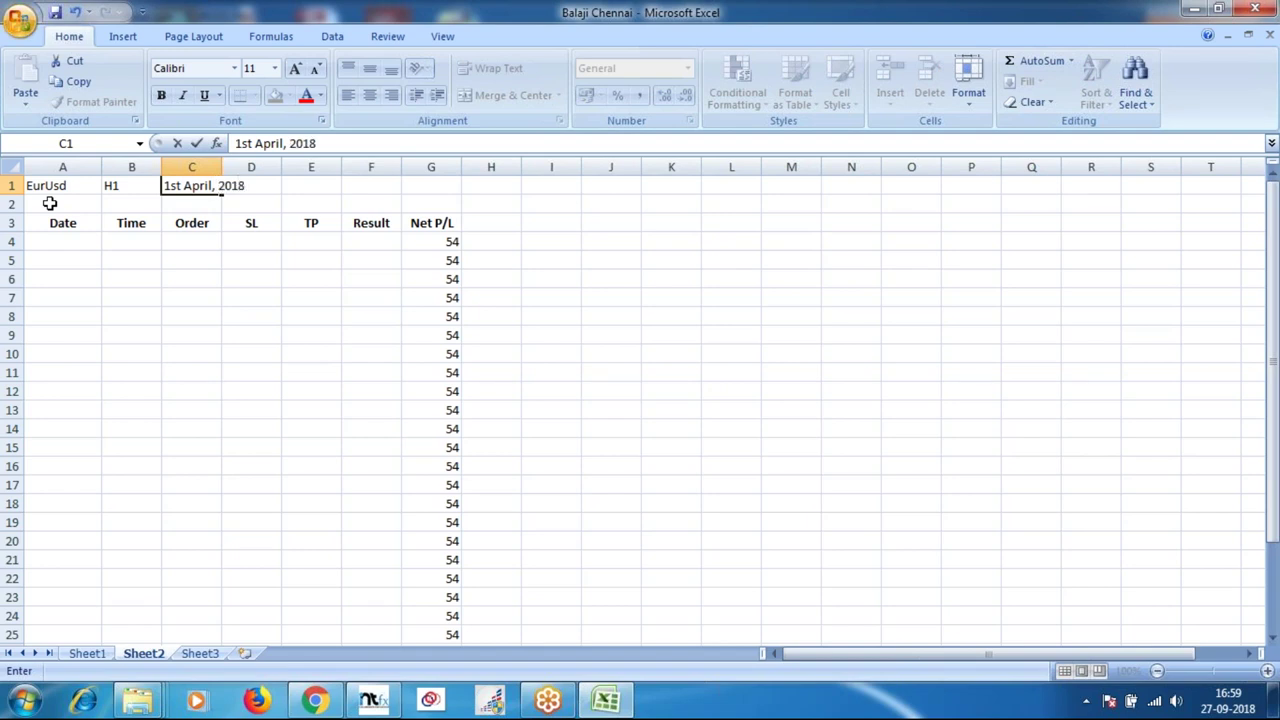
key(Return)
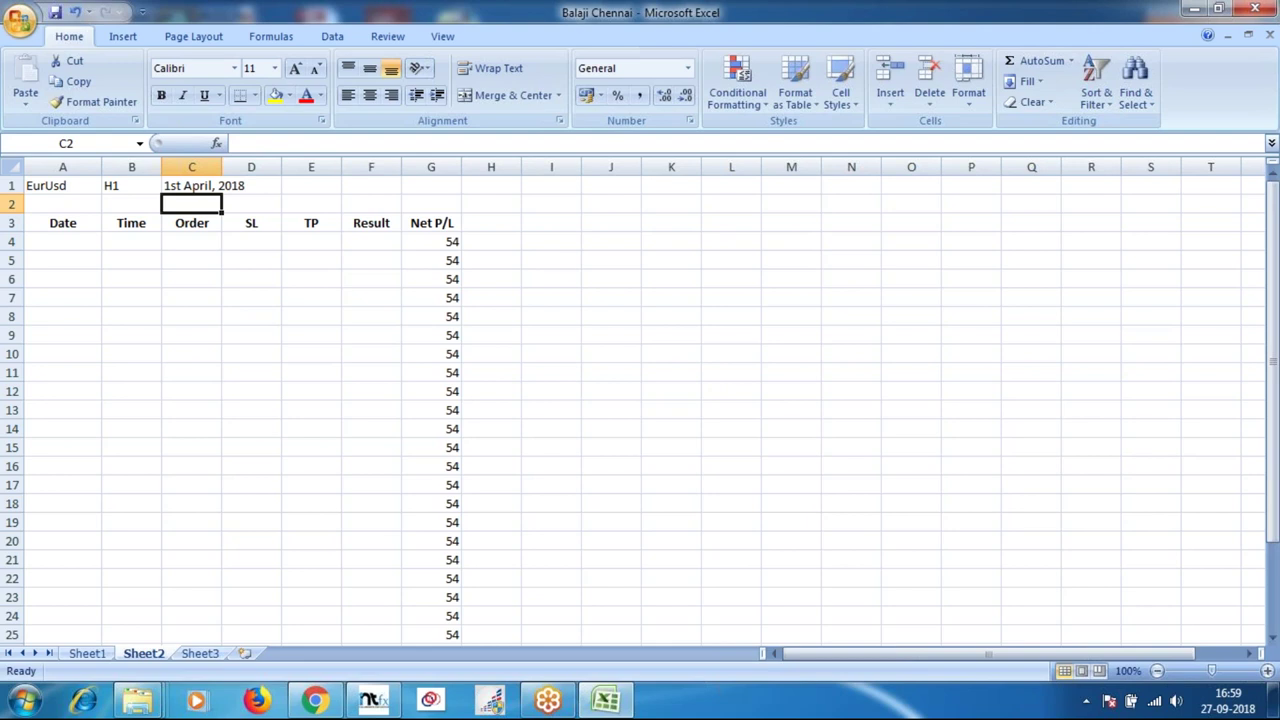
click(1256, 11)
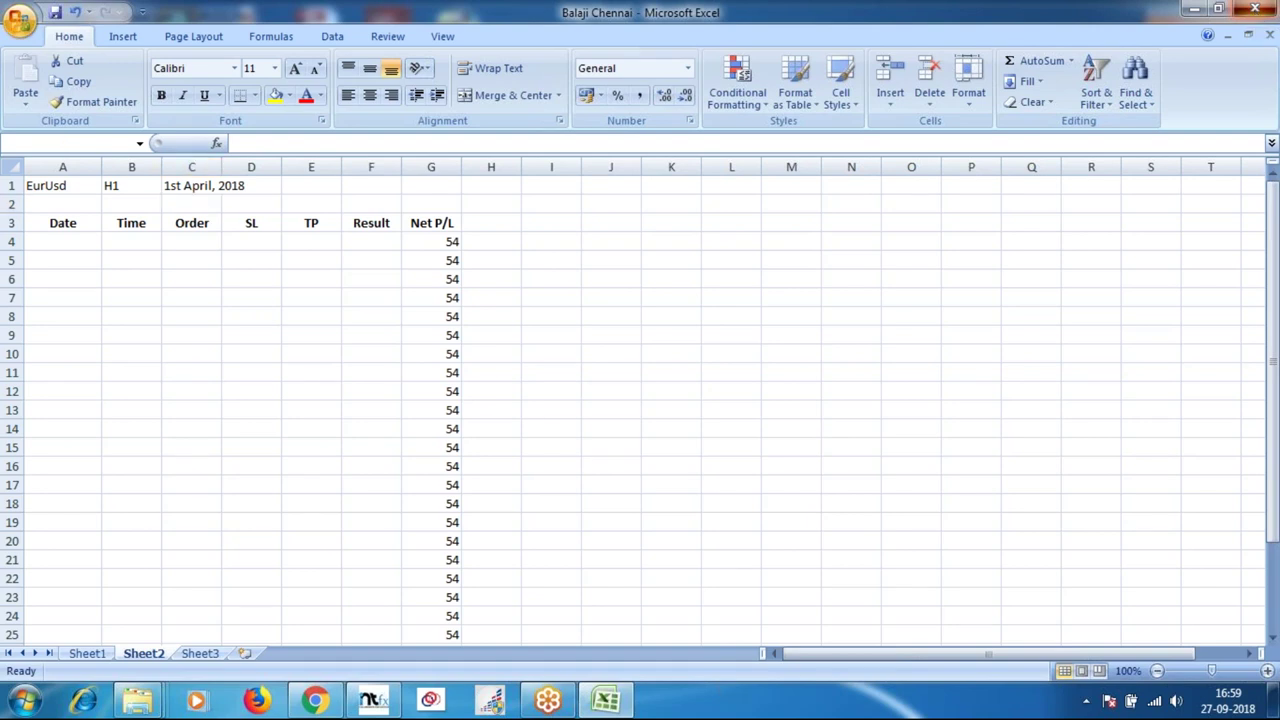